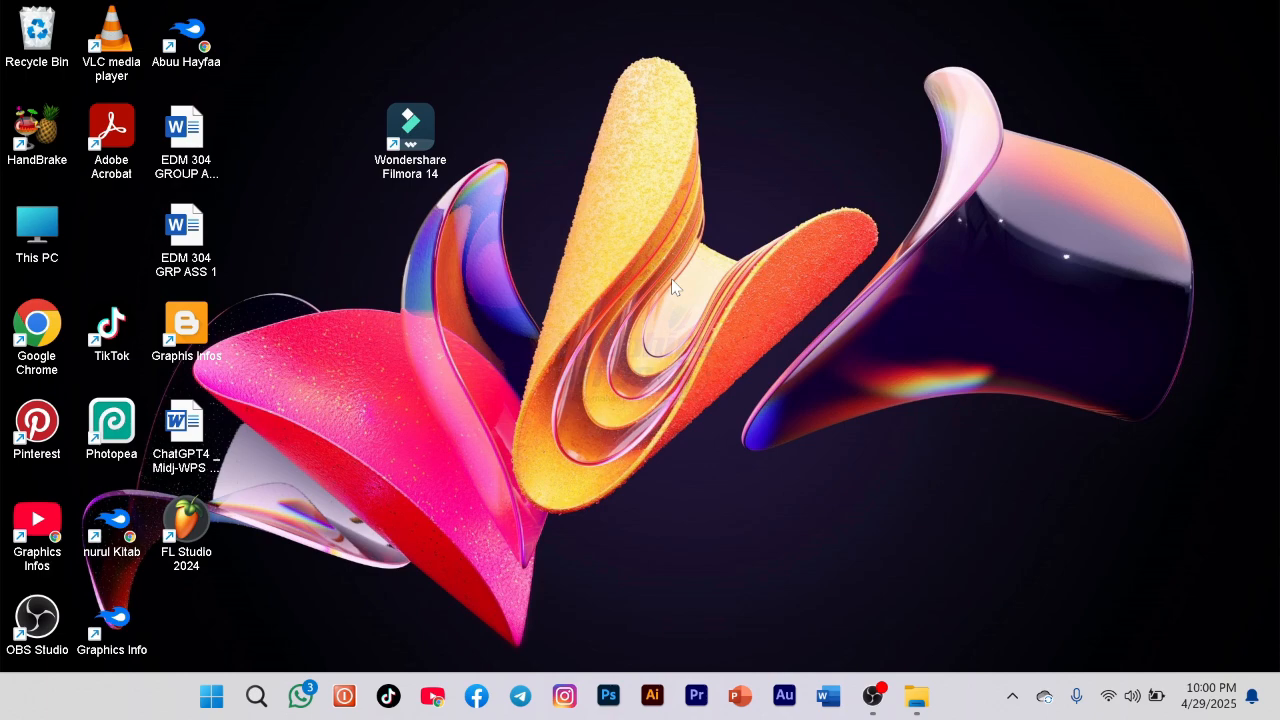
{"action": "right_click", "coordinate": [879, 170]}
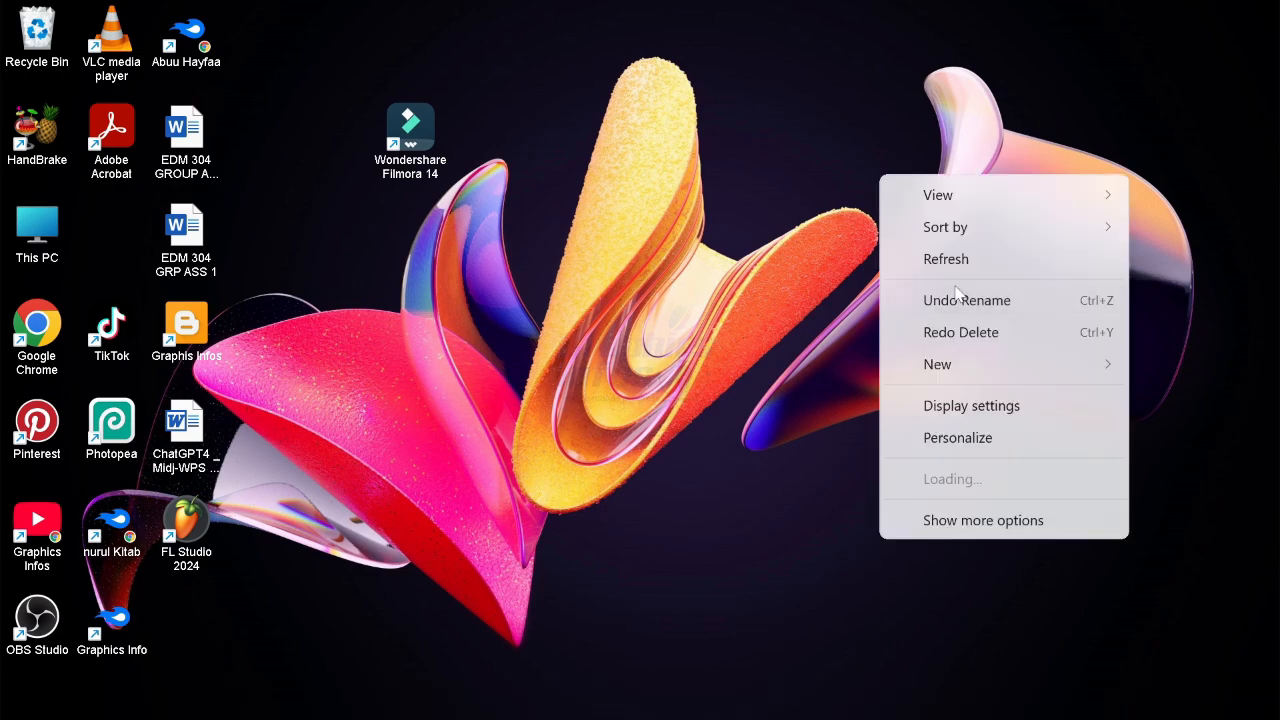
{"action": "left_click", "coordinate": [960, 260]}
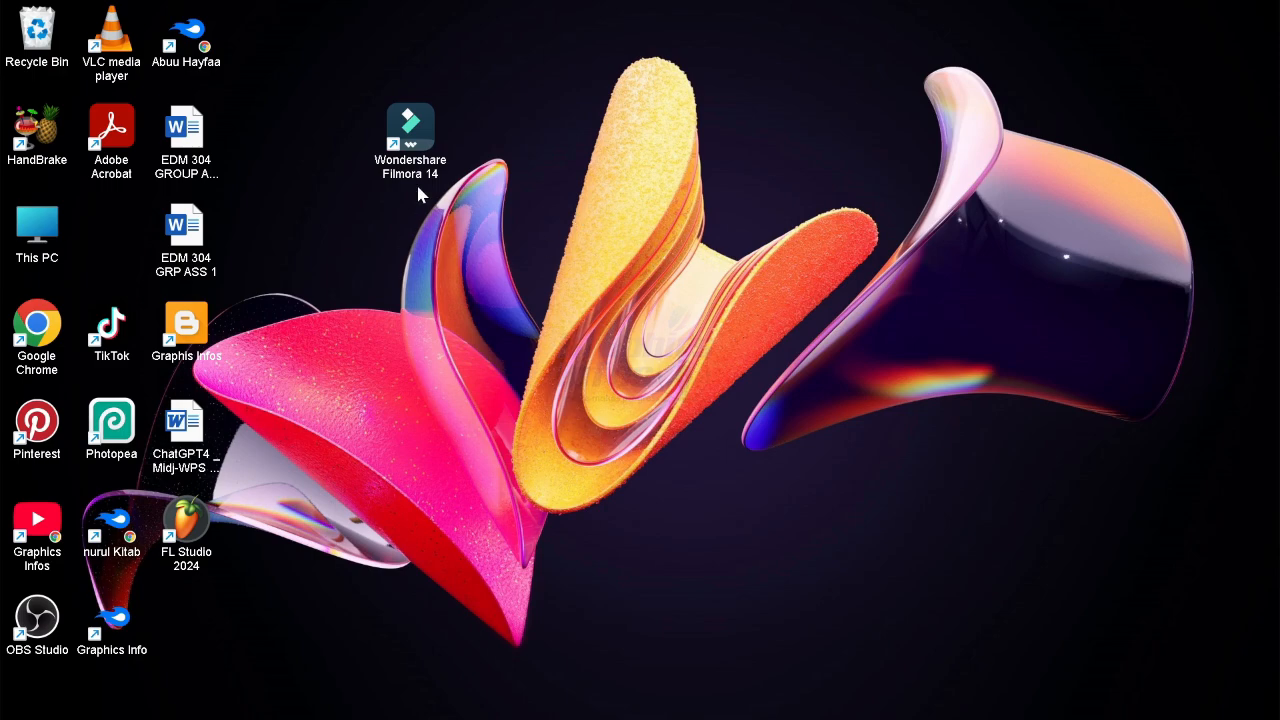
{"action": "left_click_drag", "start_coordinate": [416, 178], "coordinate": [640, 280]}
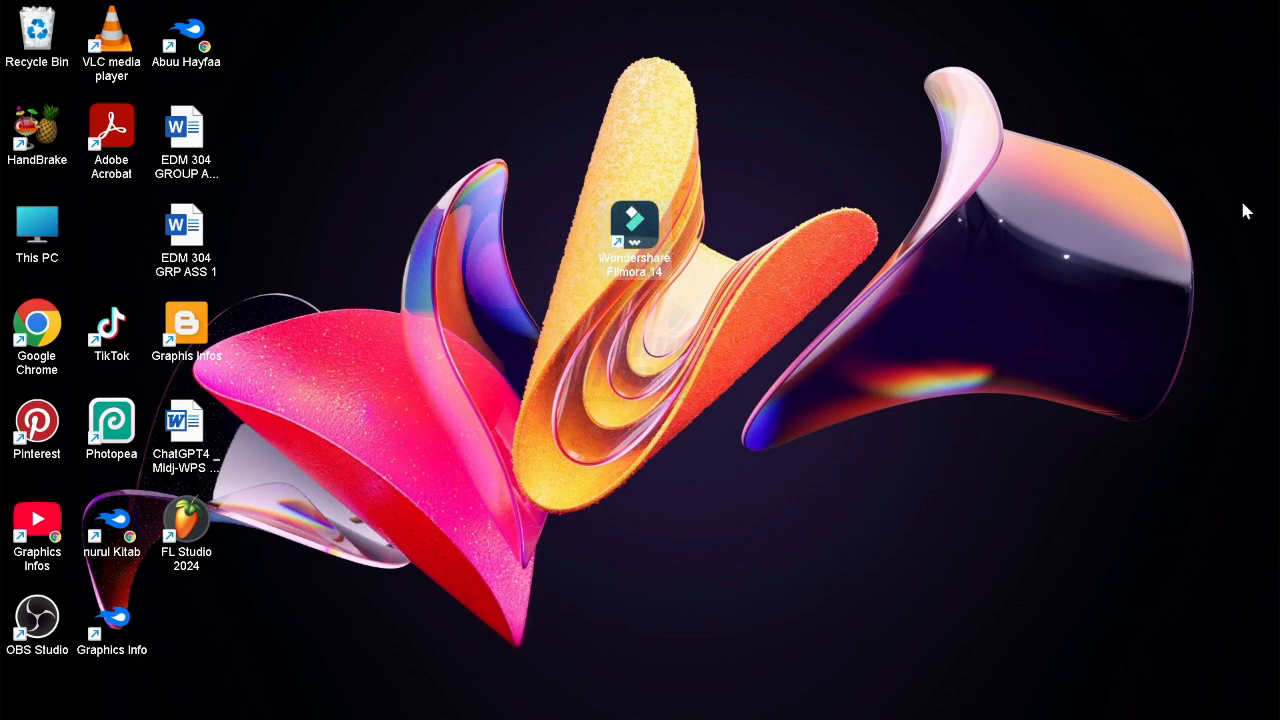
{"action": "left_click_drag", "start_coordinate": [618, 230], "coordinate": [393, 130]}
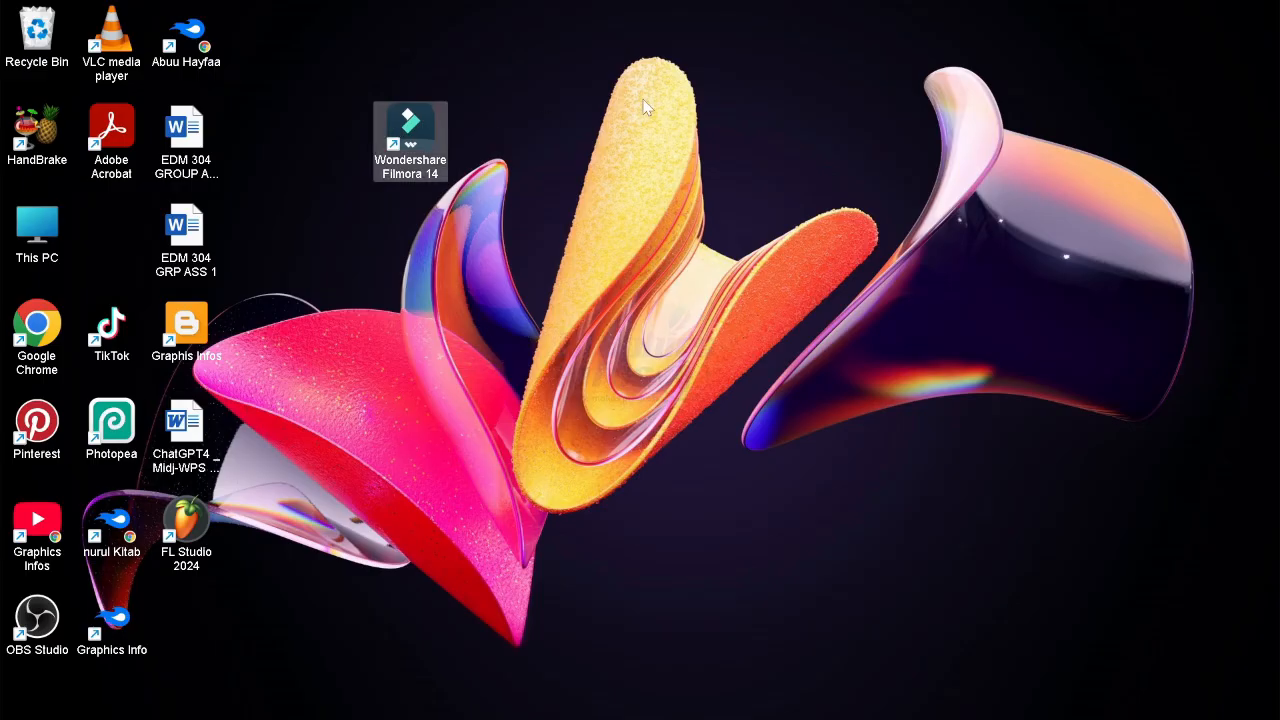
{"action": "left_click_drag", "start_coordinate": [440, 168], "coordinate": [378, 182]}
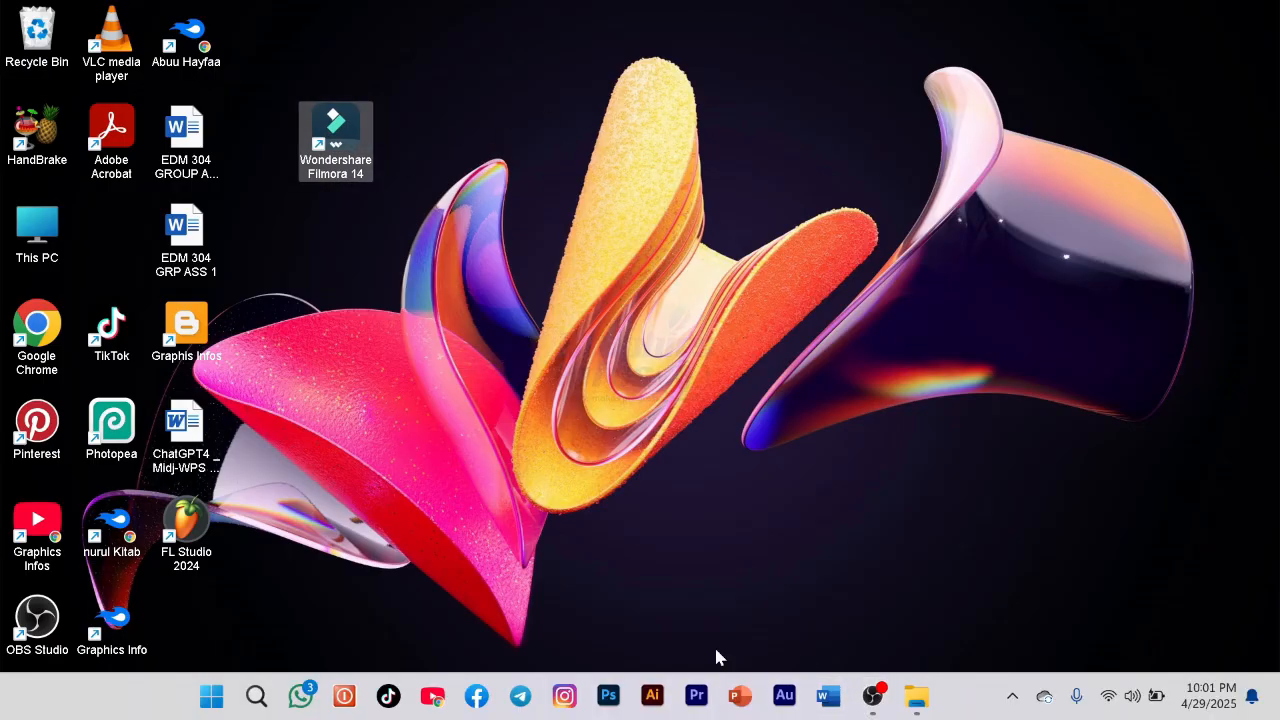
{"action": "mouse_move", "coordinate": [698, 716]}
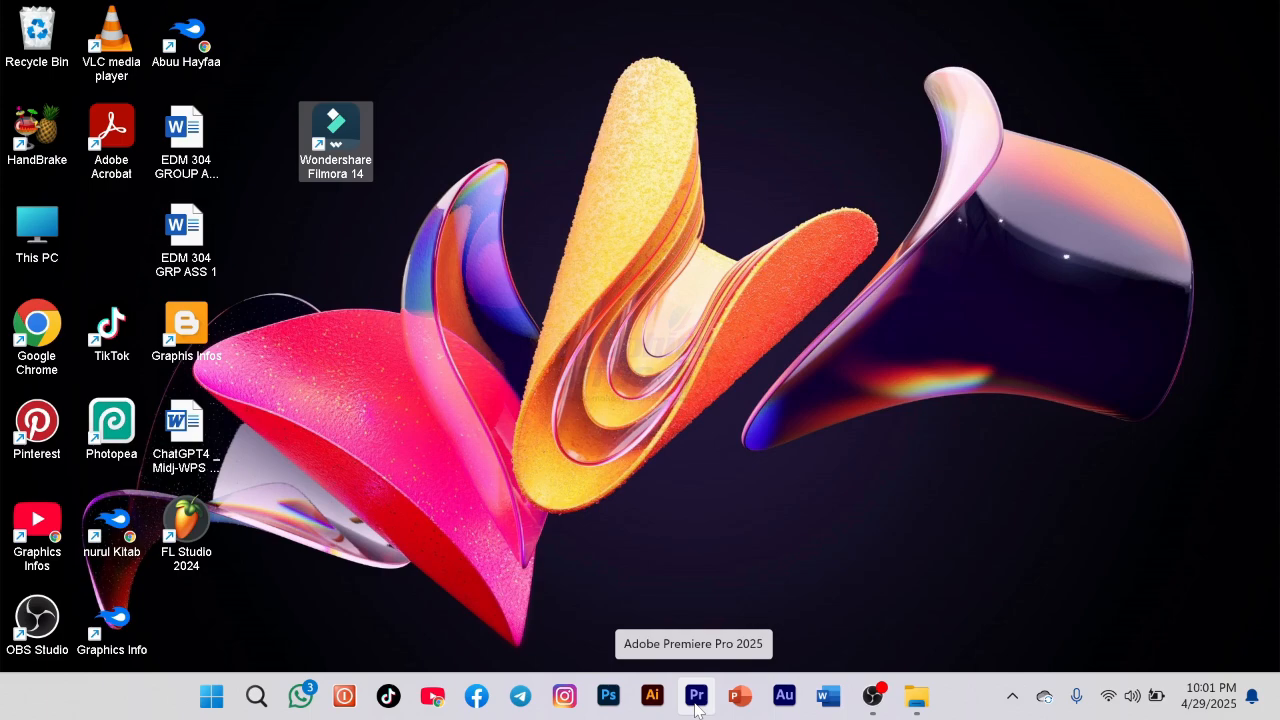
{"action": "left_click", "coordinate": [441, 260]}
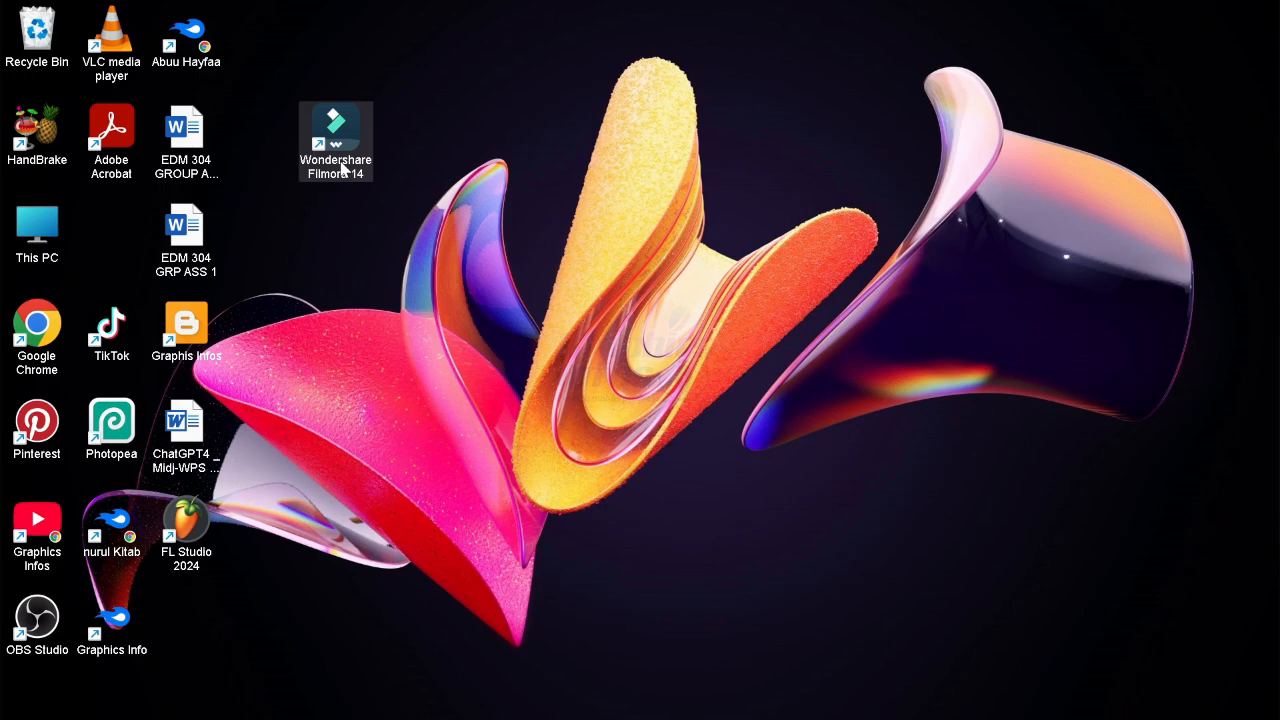
Launch Wondershare Filmora 14 and decline the automatic backup file it offers to open.
{"action": "double_click", "coordinate": [342, 170]}
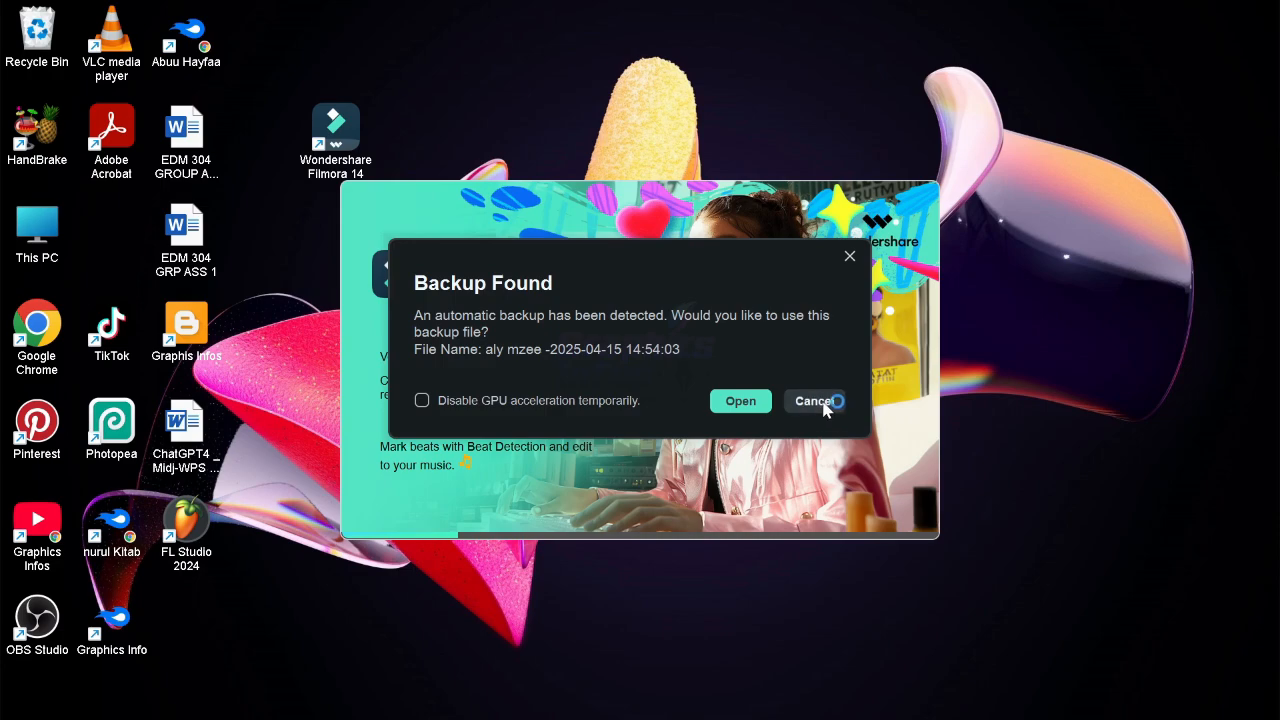
{"action": "left_click", "coordinate": [826, 401]}
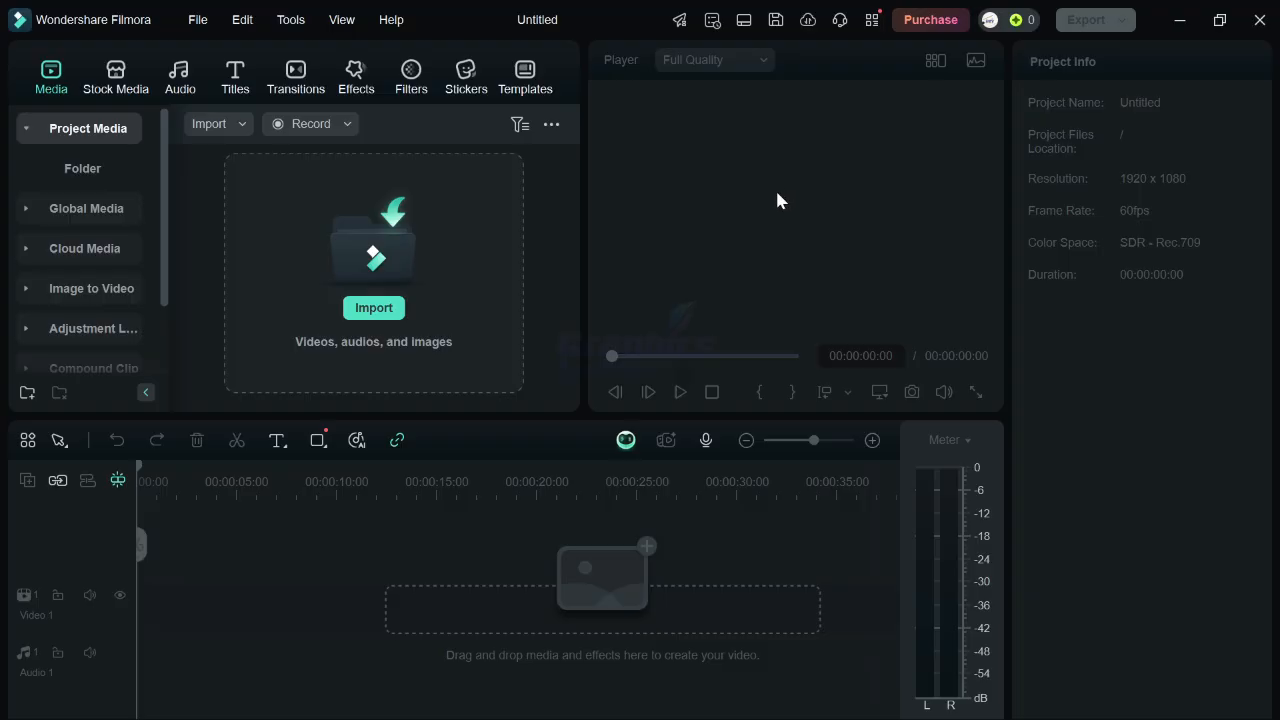
Minimize Filmora, switch to YouTube in the browser and open the video NAMBA 3 WALIORUHUSIWA KUPIGA DUFU.
{"action": "left_click", "coordinate": [1179, 20]}
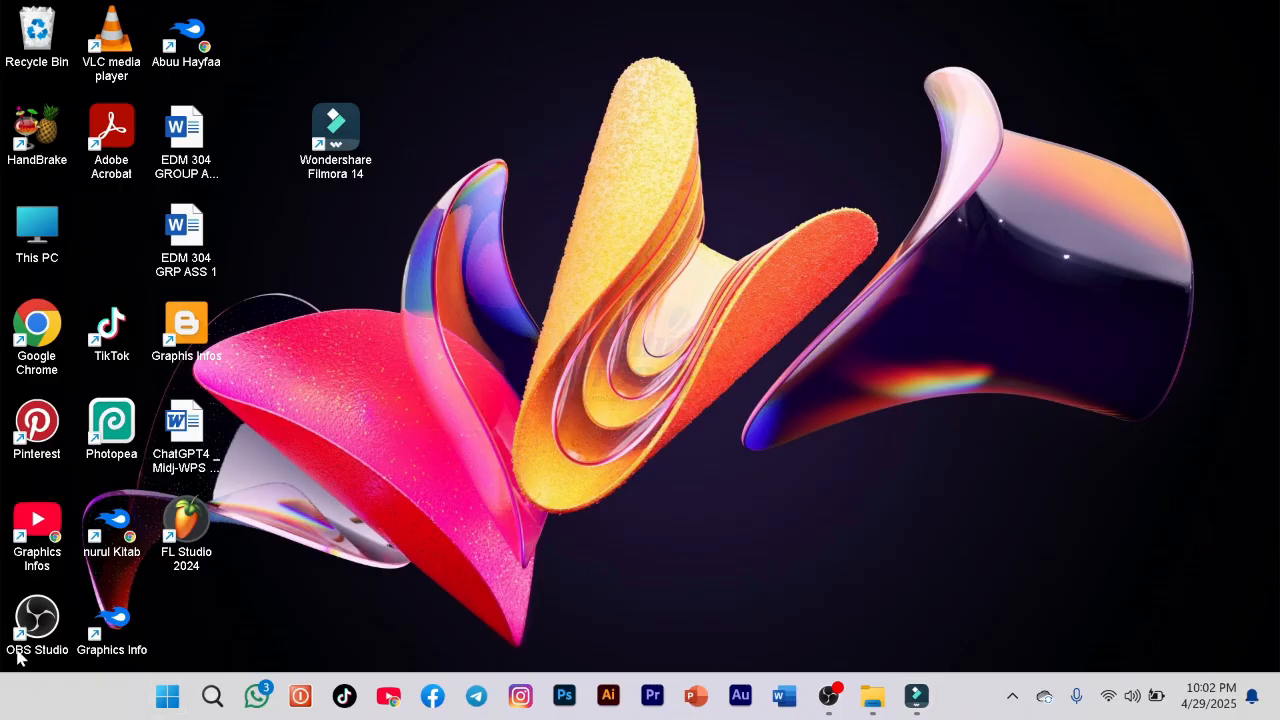
{"action": "left_click", "coordinate": [402, 705]}
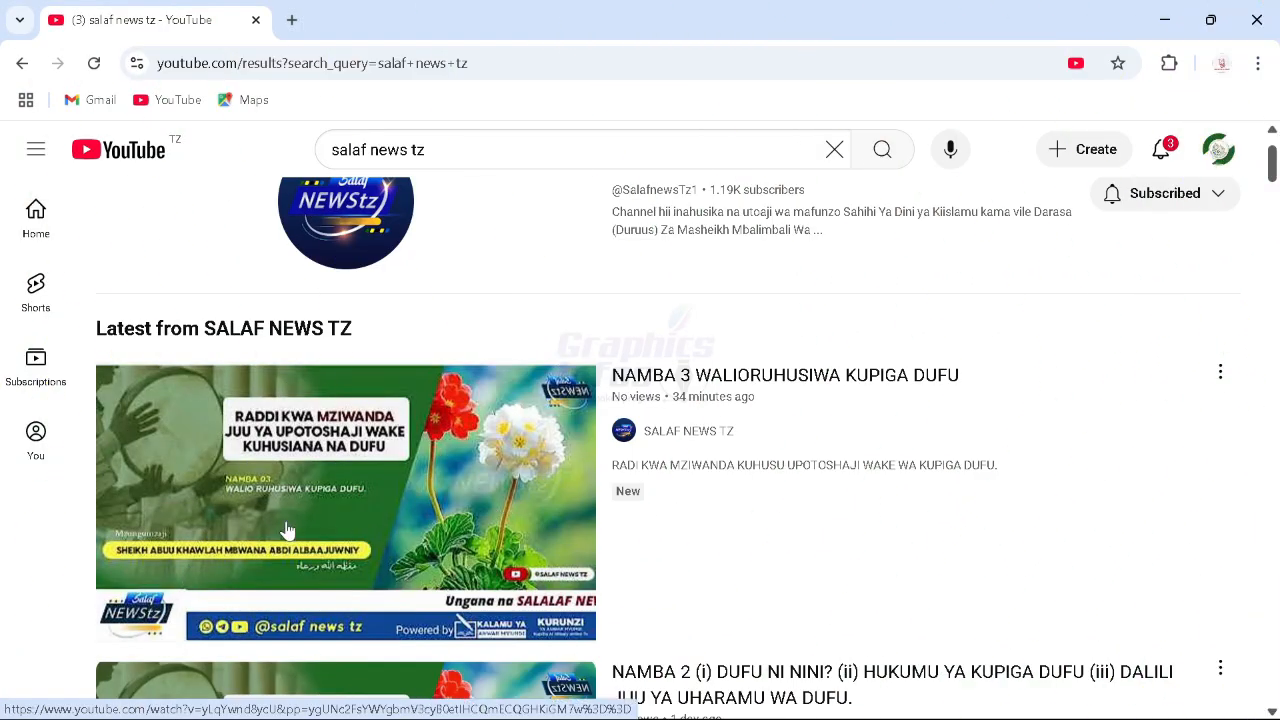
{"action": "left_click", "coordinate": [338, 545]}
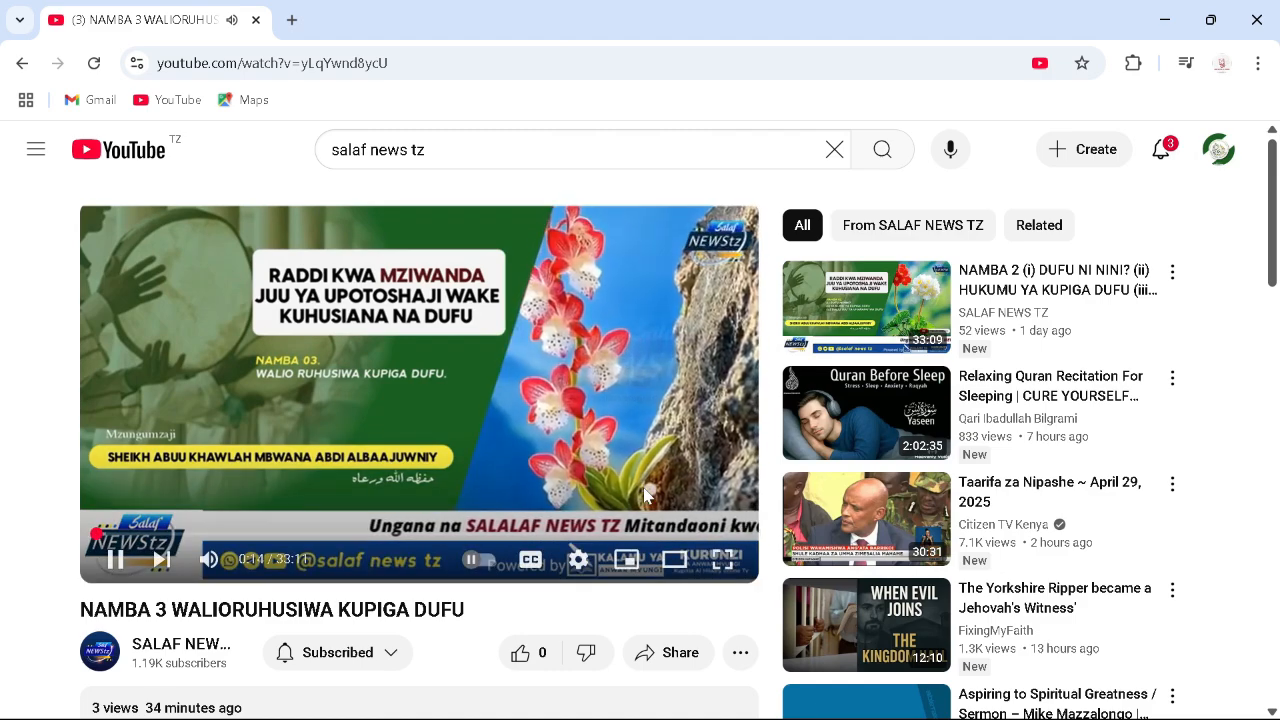
Play the video full screen and open the player's quality settings.
{"action": "left_click", "coordinate": [722, 559]}
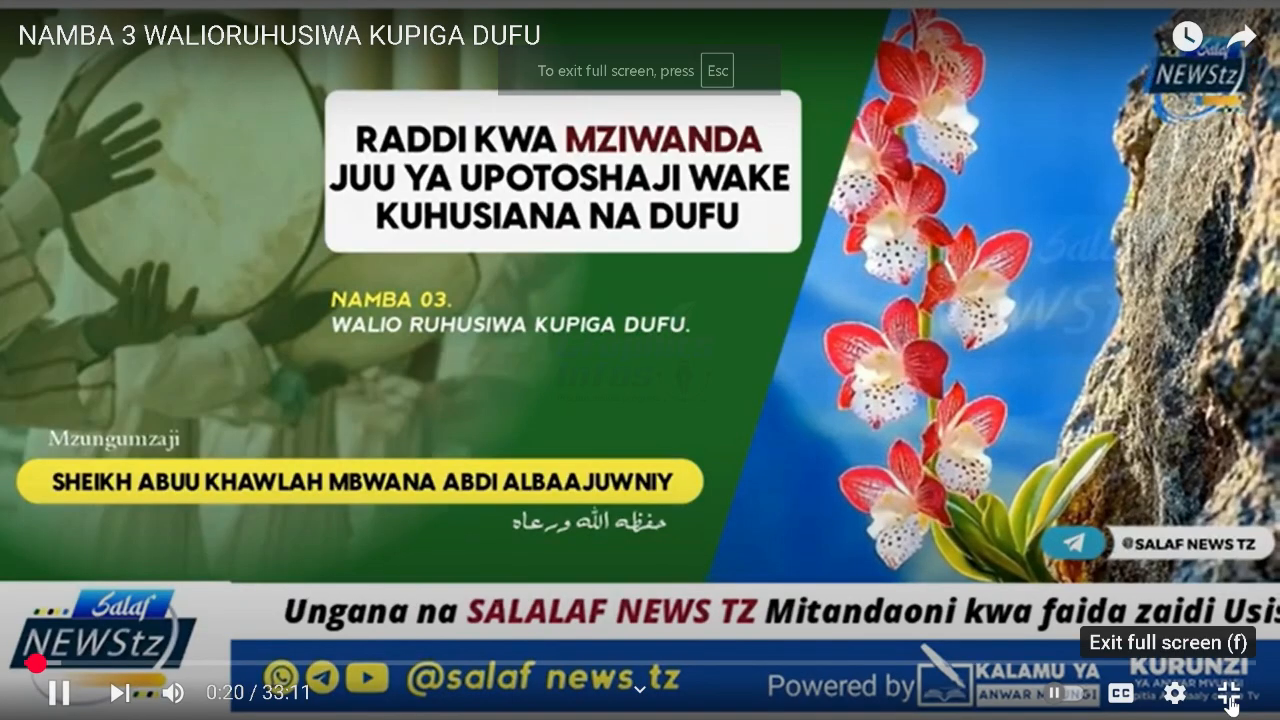
{"action": "left_click", "coordinate": [1175, 697]}
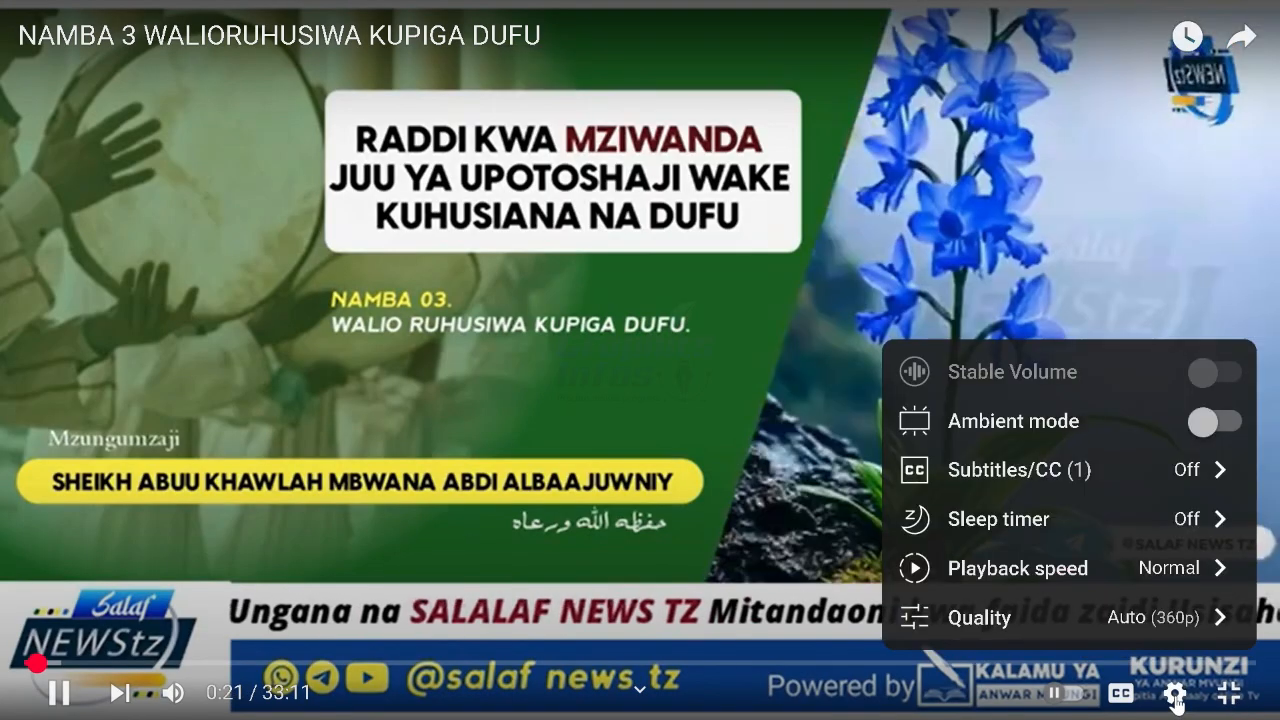
{"action": "left_click", "coordinate": [1135, 617]}
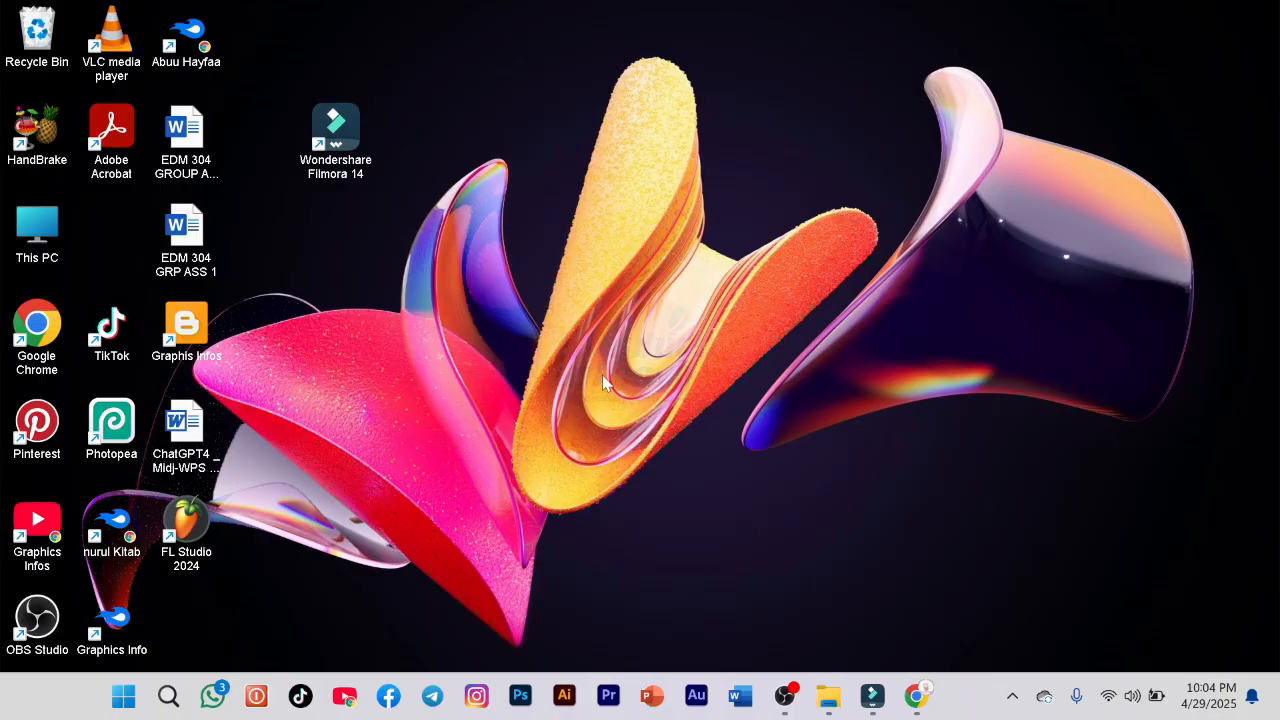
Return to the Wondershare Filmora editor window from the taskbar.
{"action": "left_click_drag", "start_coordinate": [326, 145], "coordinate": [410, 124]}
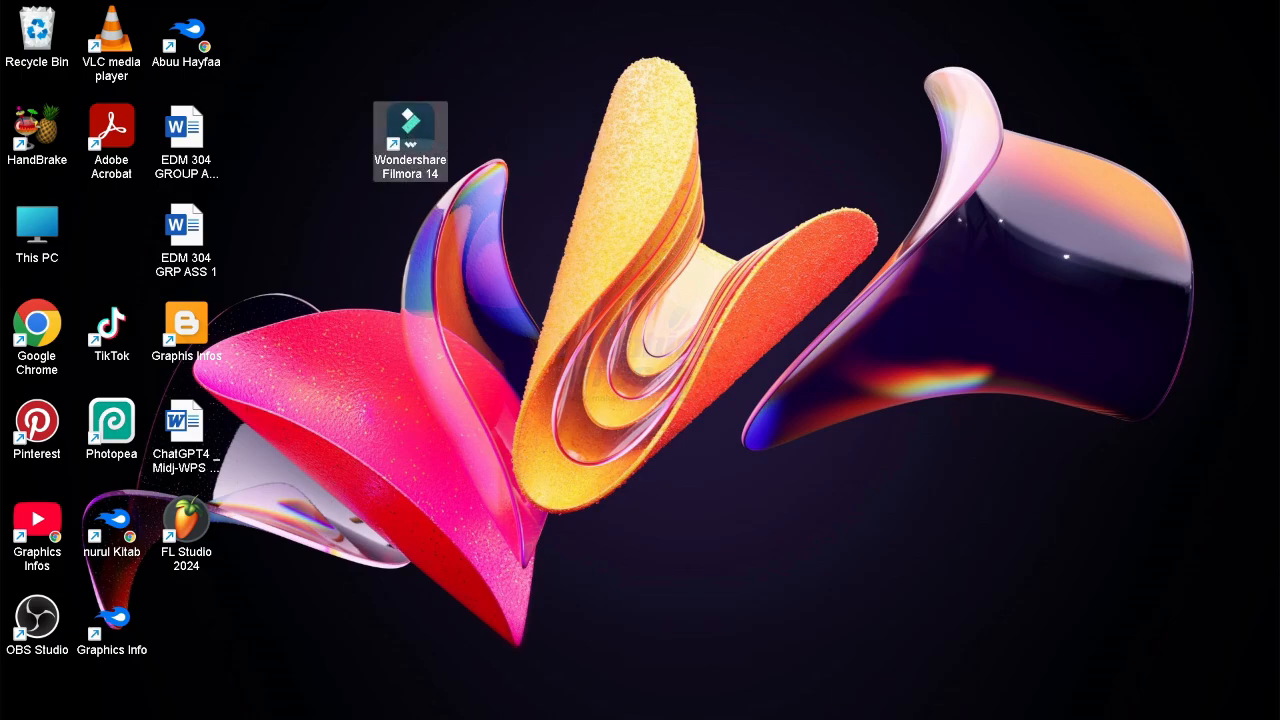
{"action": "mouse_move", "coordinate": [1045, 700]}
{"action": "left_click", "coordinate": [873, 698]}
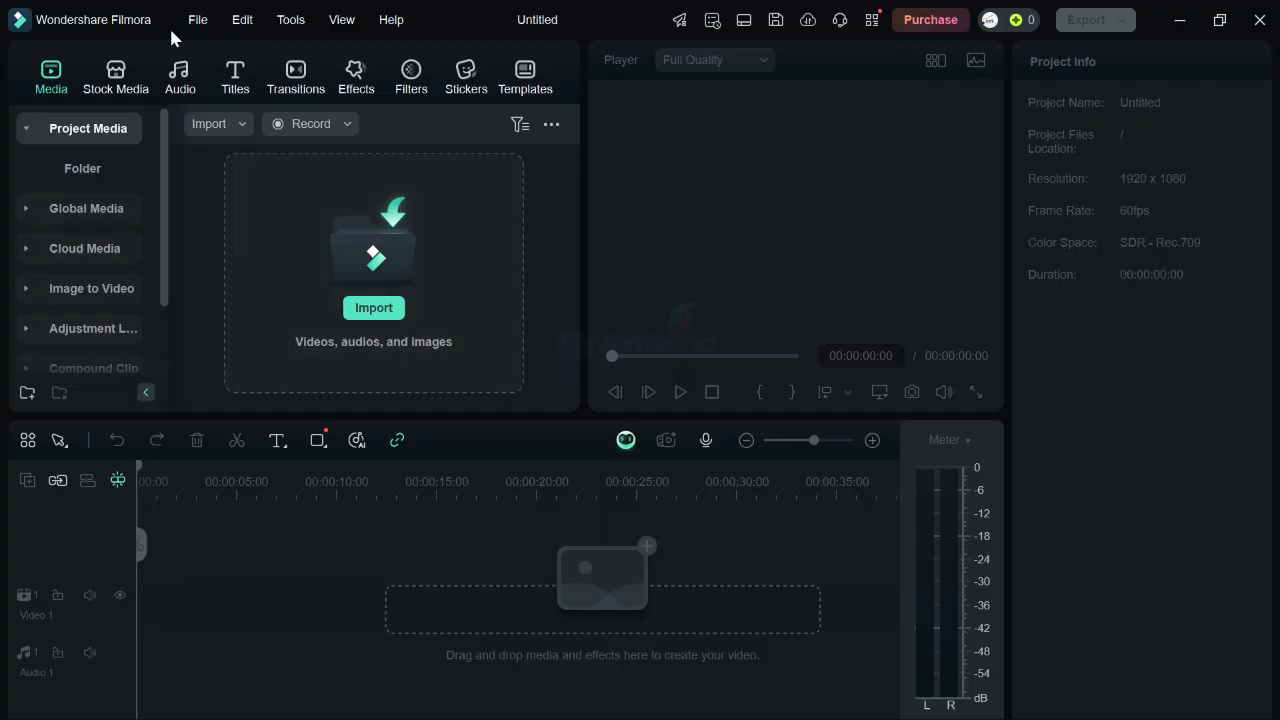
Browse the File, Edit, Tools, View and Help menus of the editor.
{"action": "left_click", "coordinate": [198, 20]}
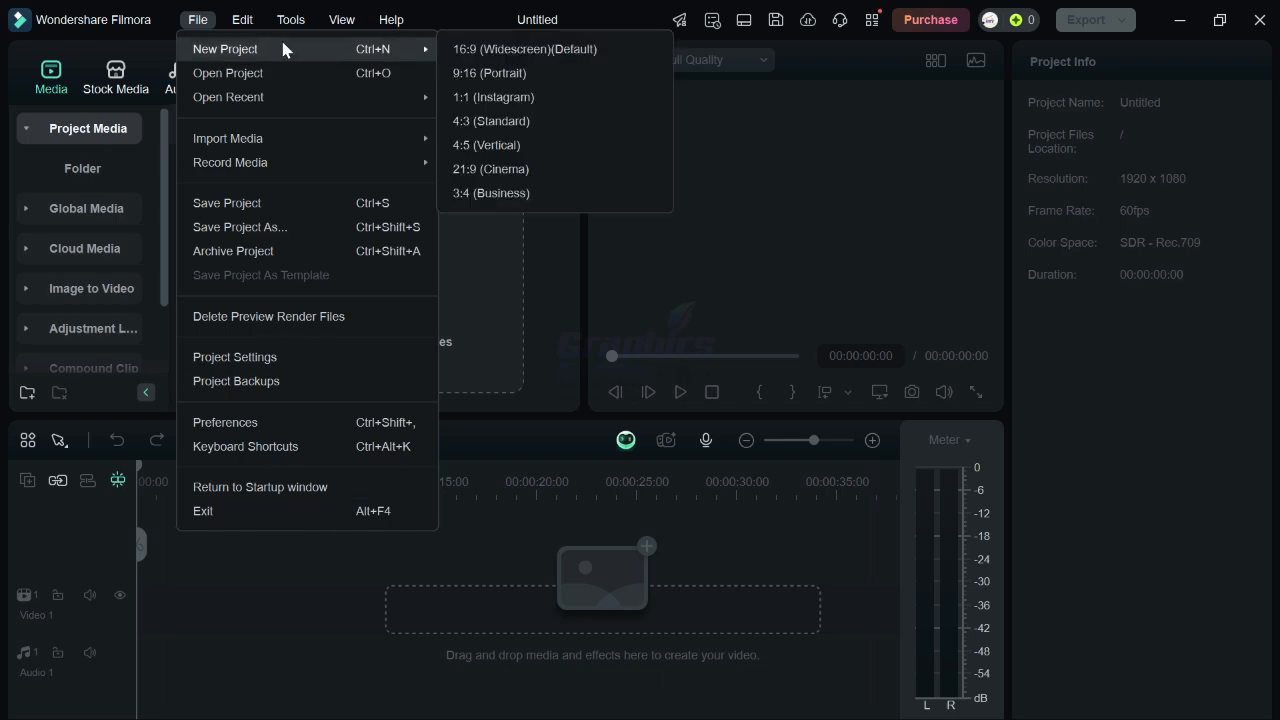
{"action": "left_click", "coordinate": [240, 22]}
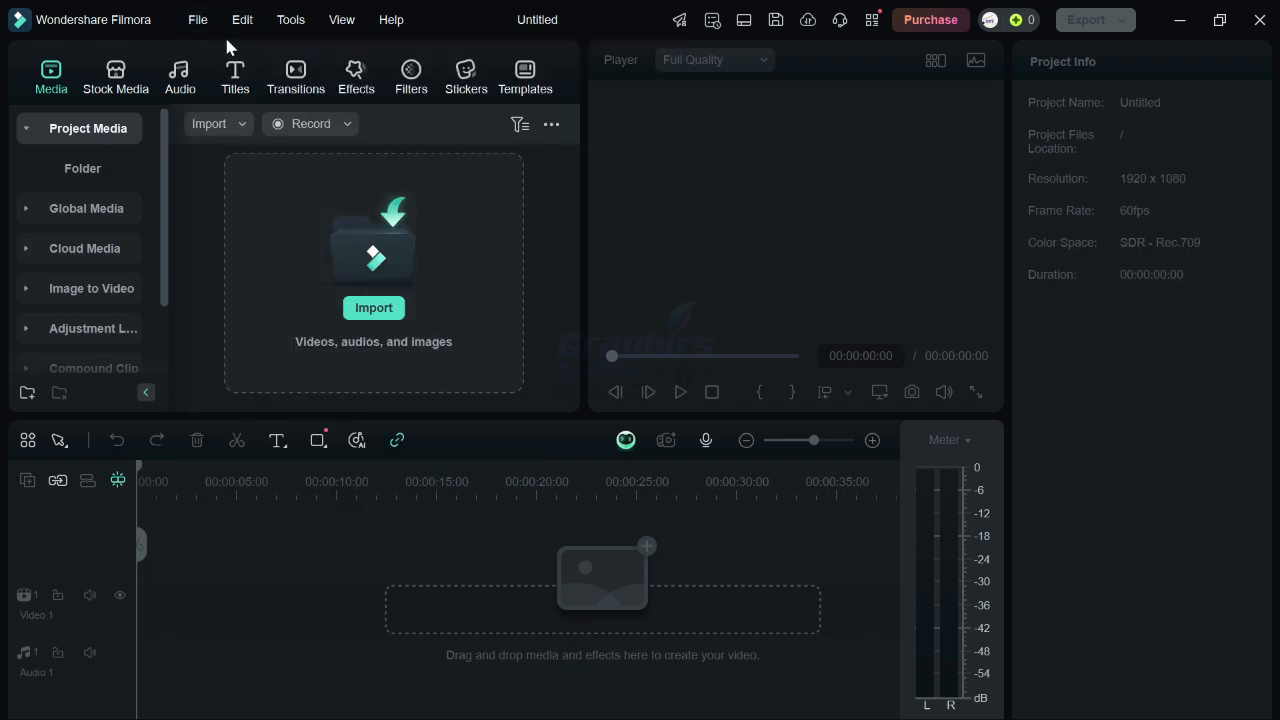
{"action": "left_click", "coordinate": [250, 22]}
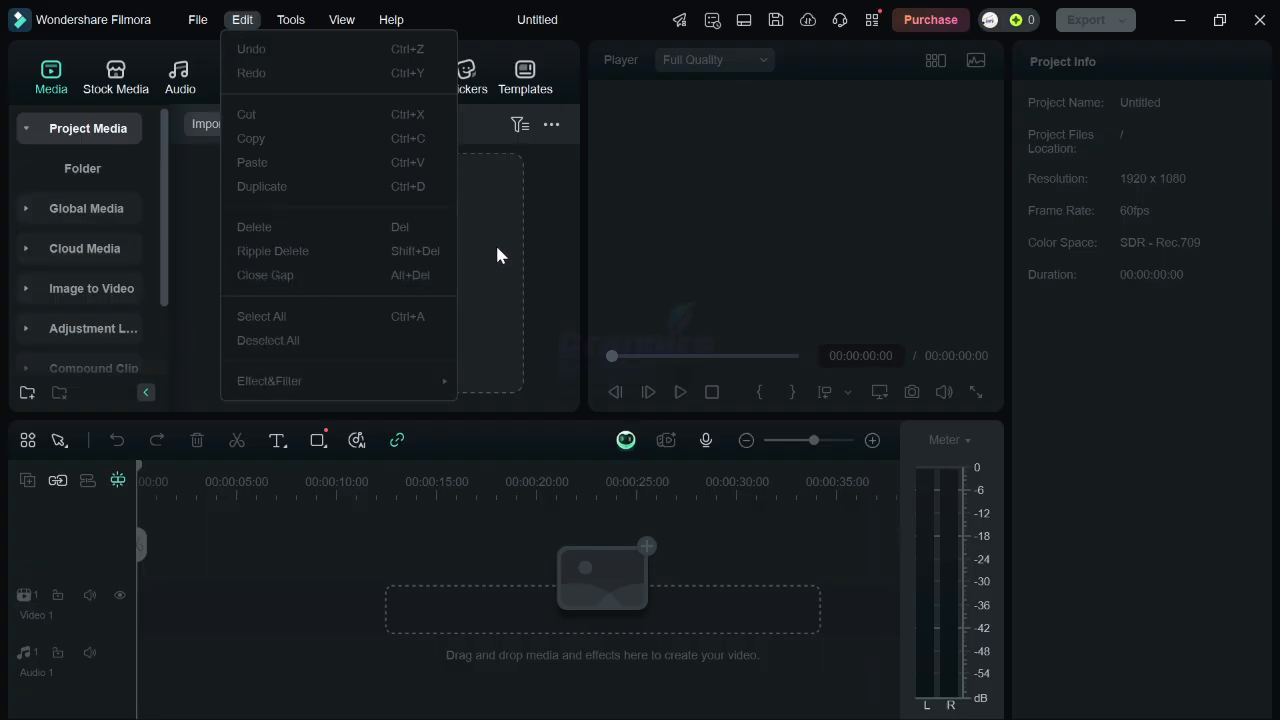
{"action": "left_click", "coordinate": [292, 20]}
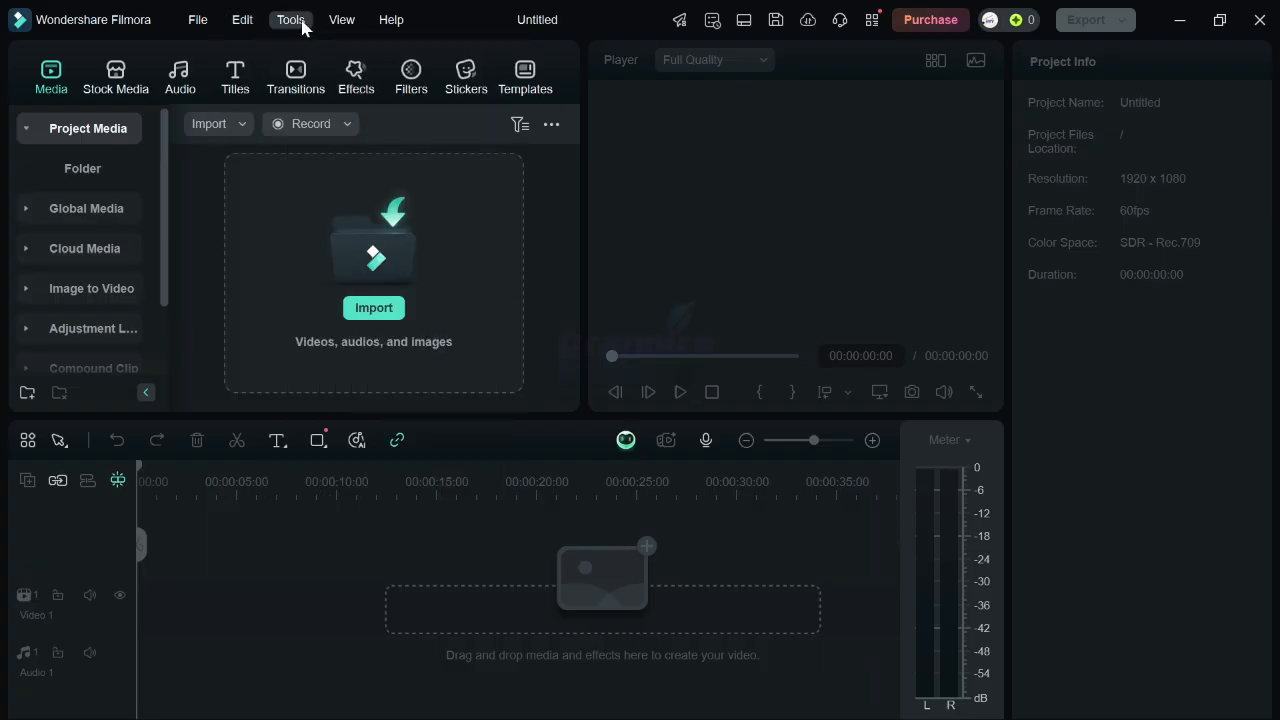
{"action": "left_click", "coordinate": [302, 21]}
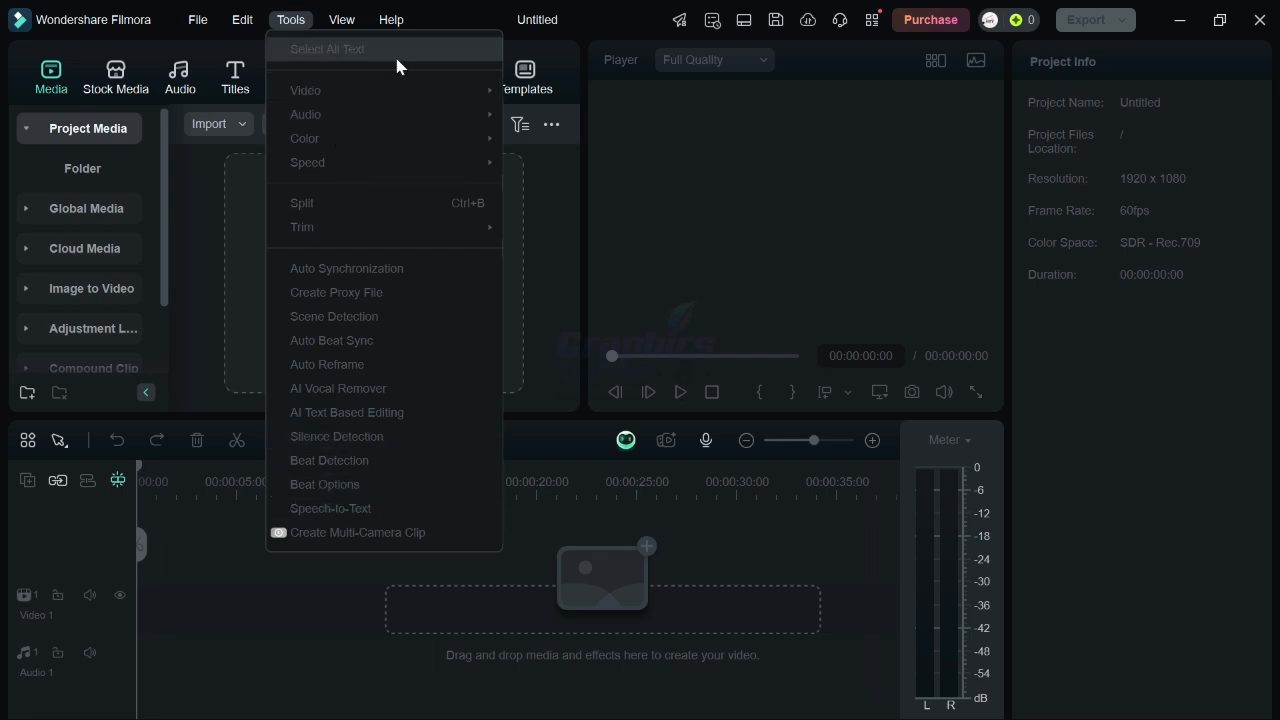
{"action": "mouse_move", "coordinate": [334, 24]}
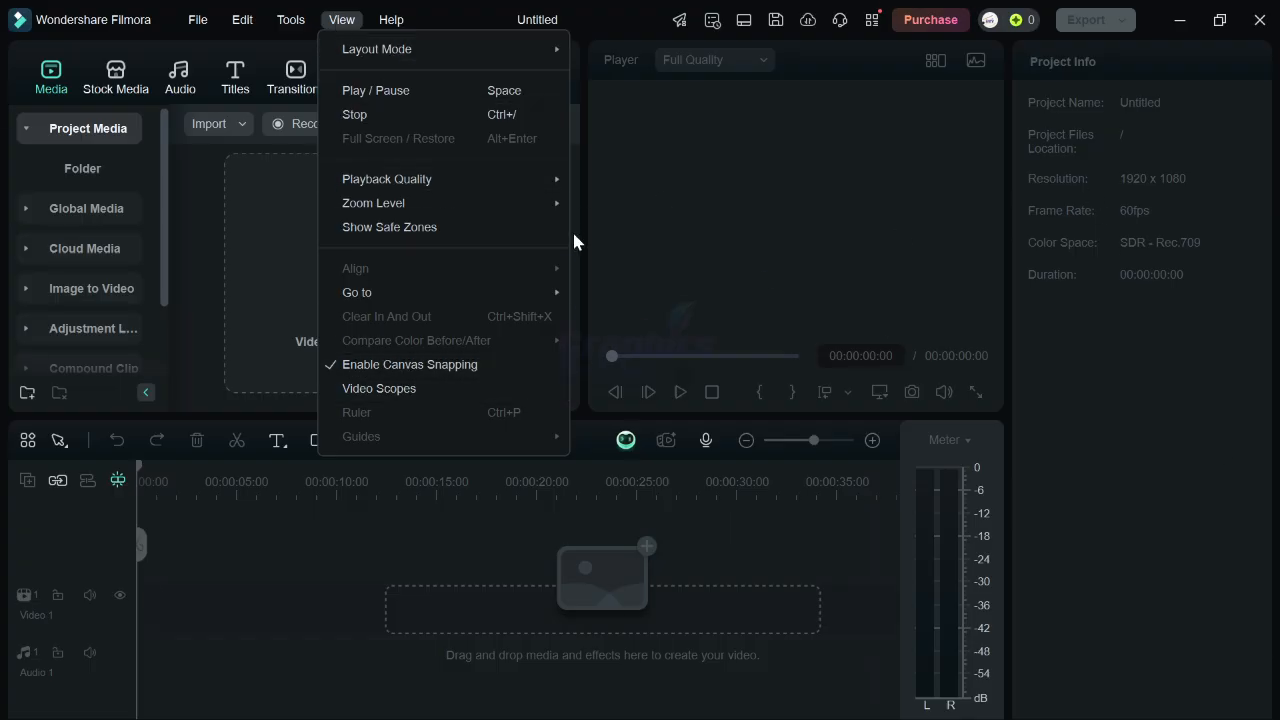
{"action": "mouse_move", "coordinate": [399, 24]}
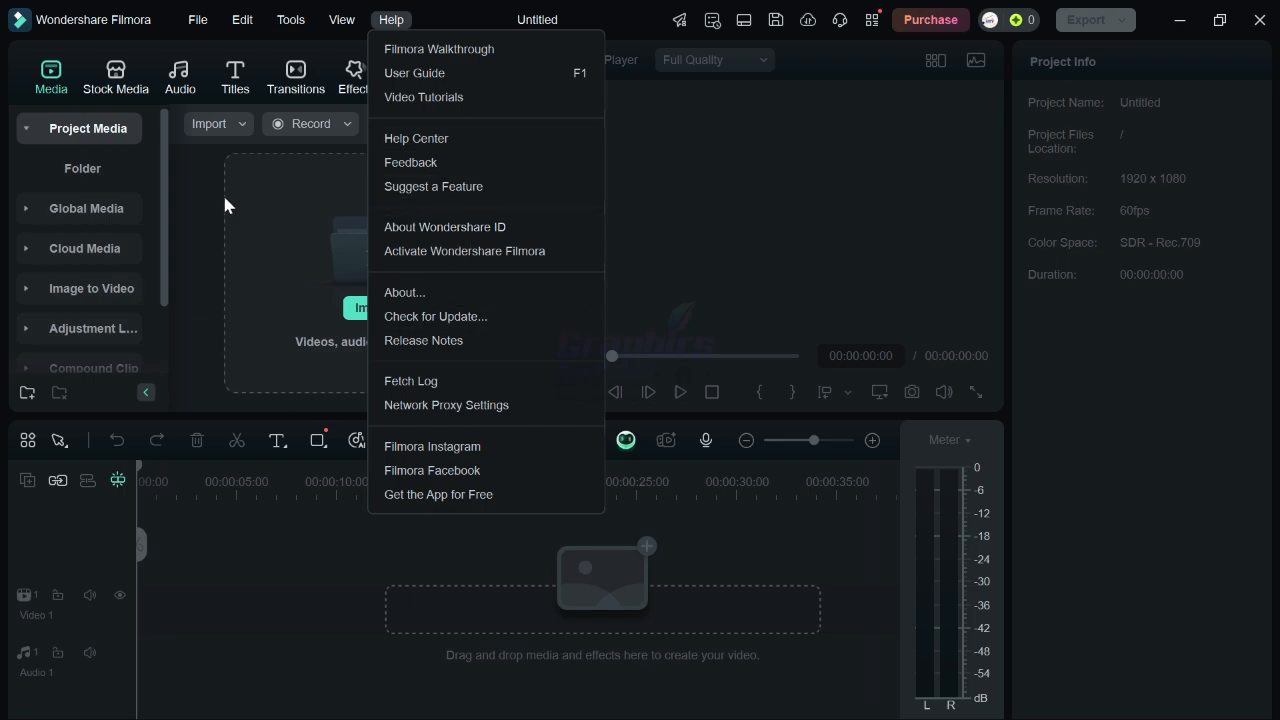
{"action": "left_click", "coordinate": [214, 364]}
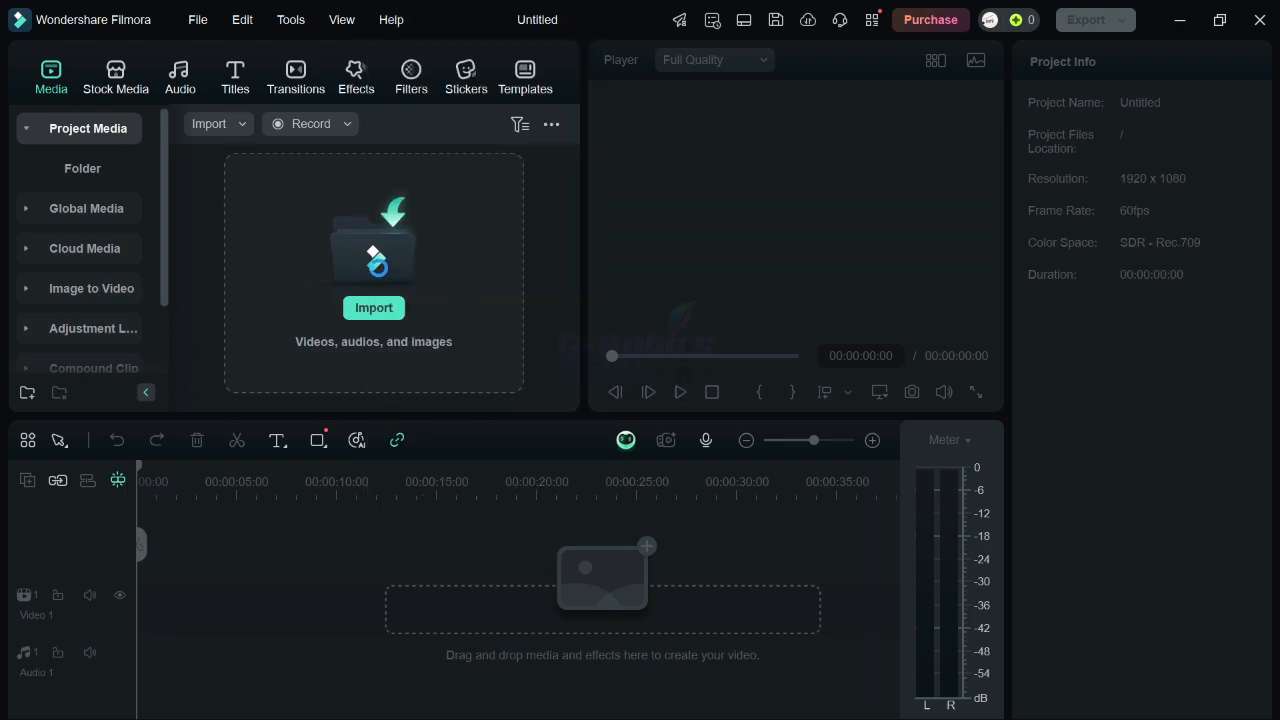
Open the media import dialog and close it without importing any file.
{"action": "left_click", "coordinate": [373, 305]}
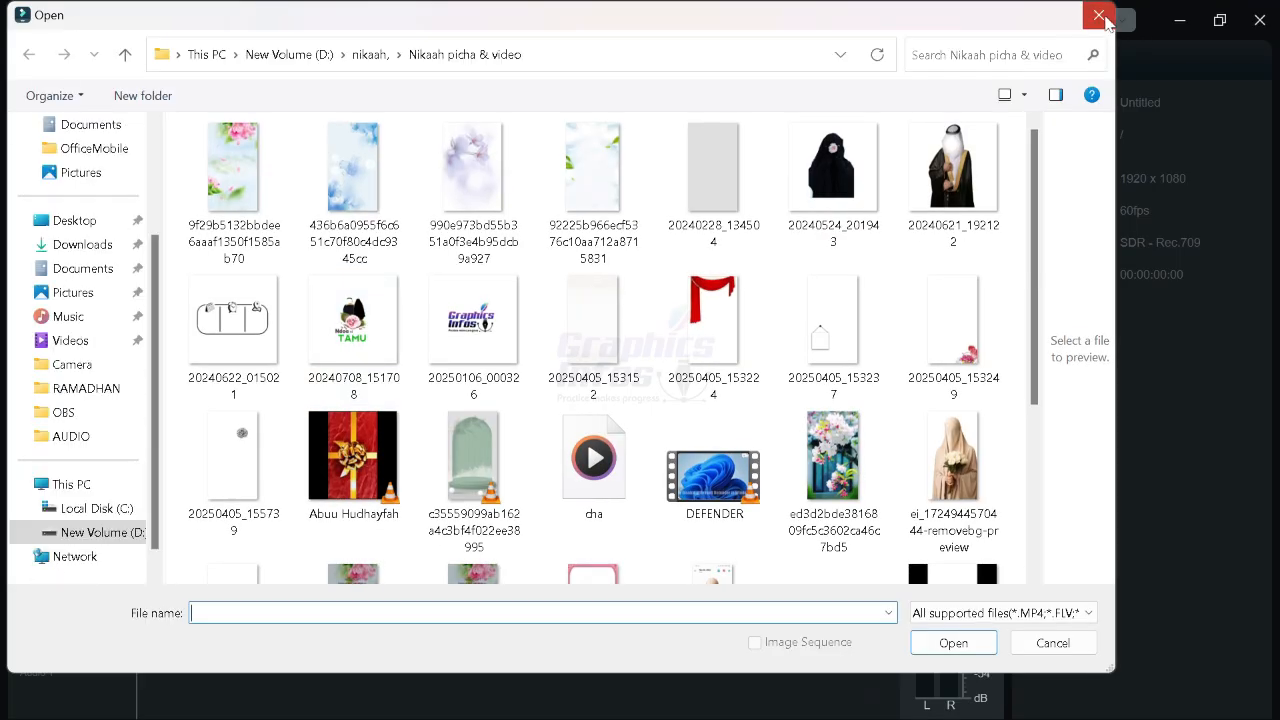
{"action": "left_click", "coordinate": [1098, 15]}
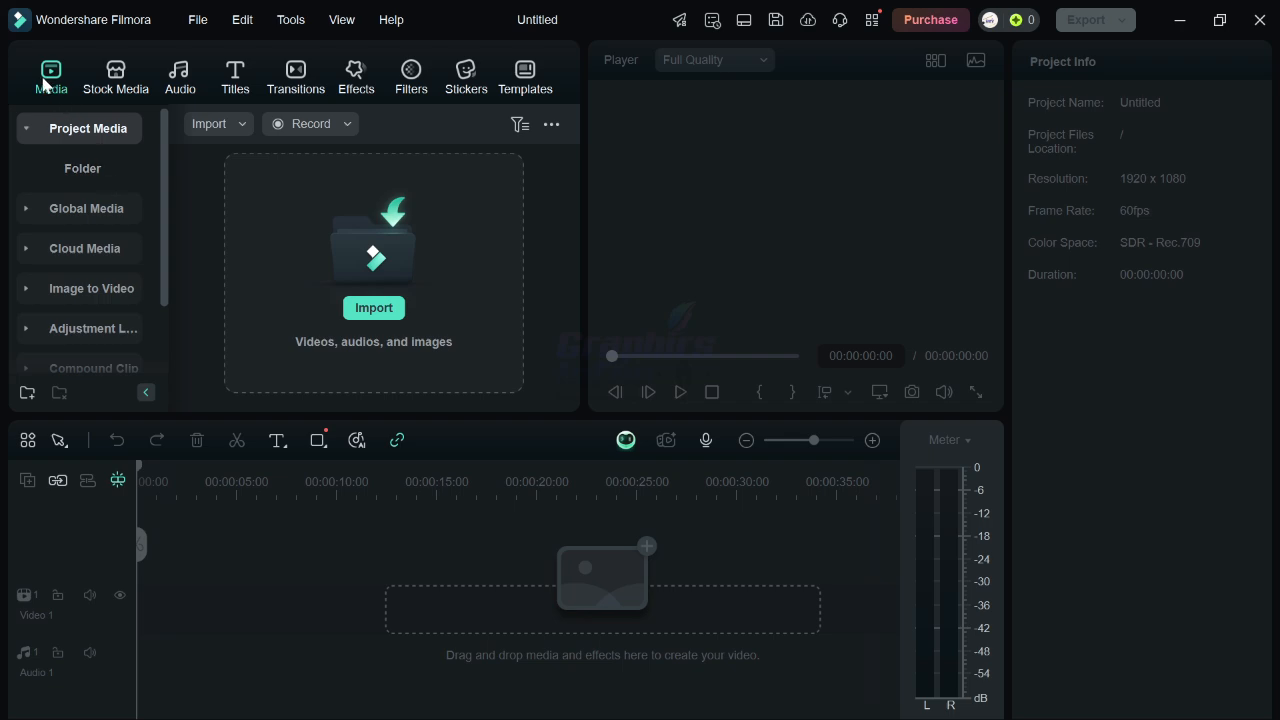
Download the Movie Scene, Particle Explosion and Logo Reveal backgrounds from the Stock Media Trending library.
{"action": "left_click", "coordinate": [115, 80]}
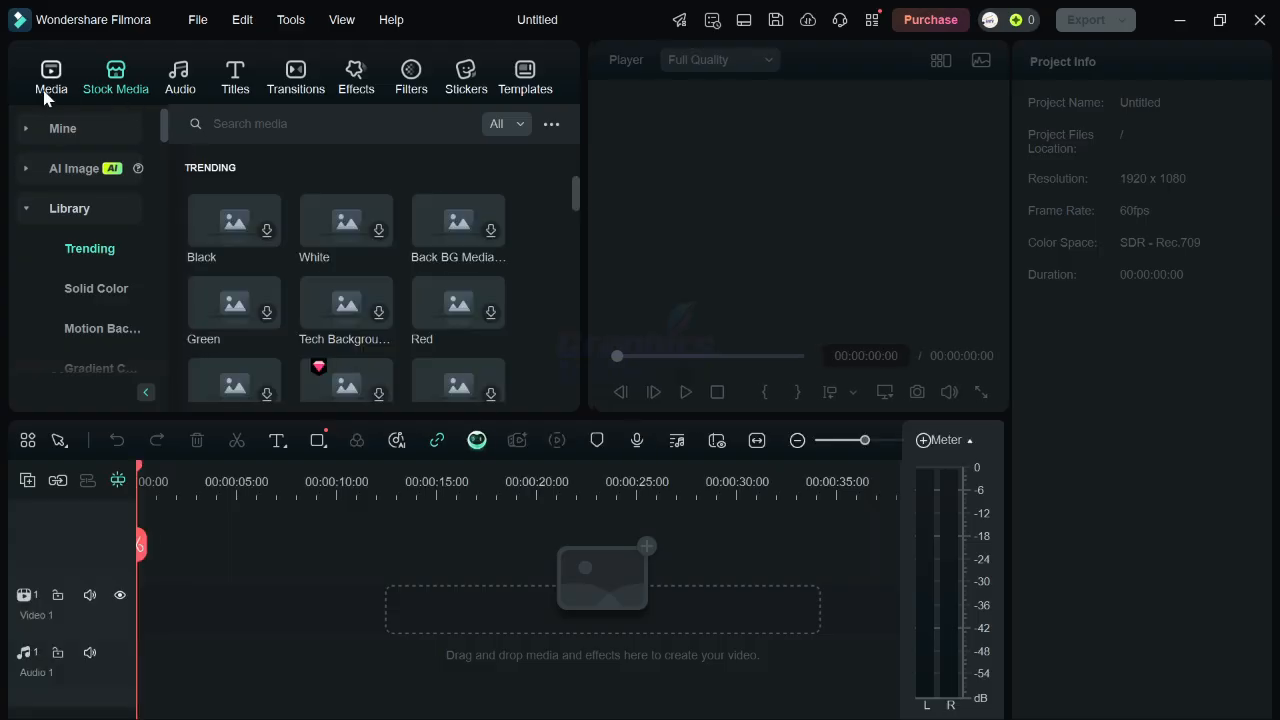
{"action": "scroll", "coordinate": [456, 264], "scroll_direction": "down", "scroll_amount": 5}
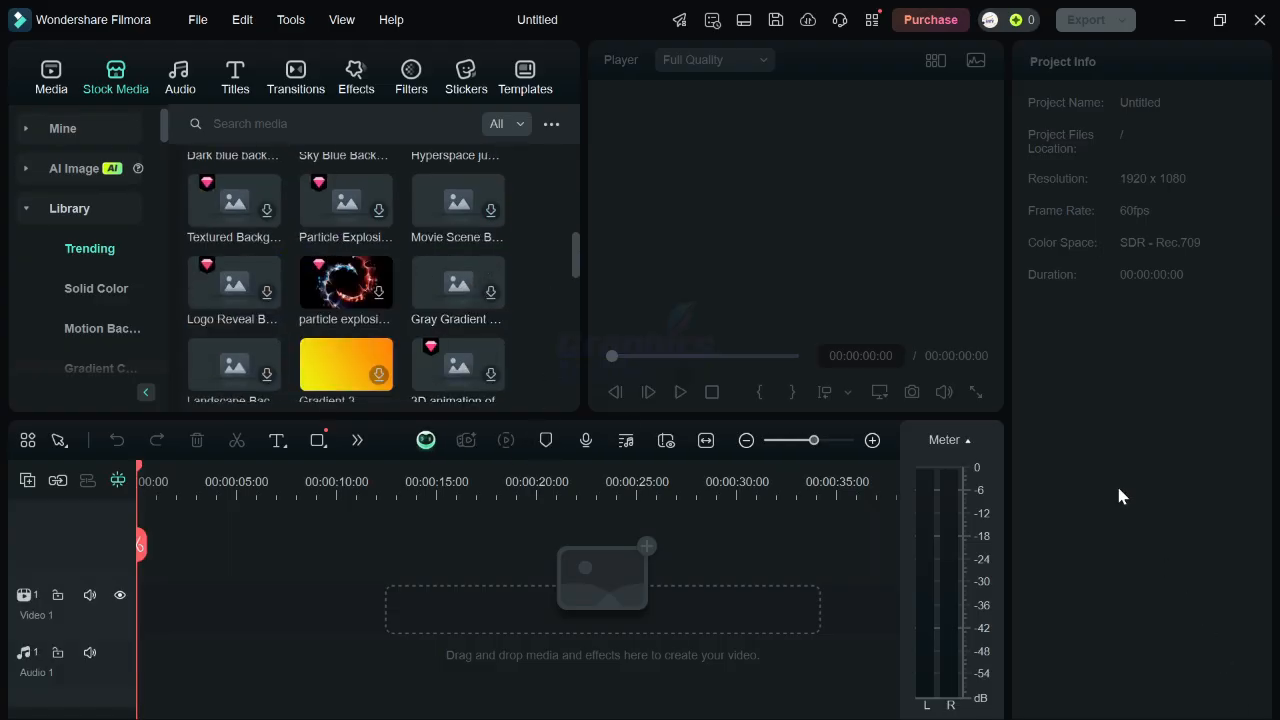
{"action": "key", "text": "super"}
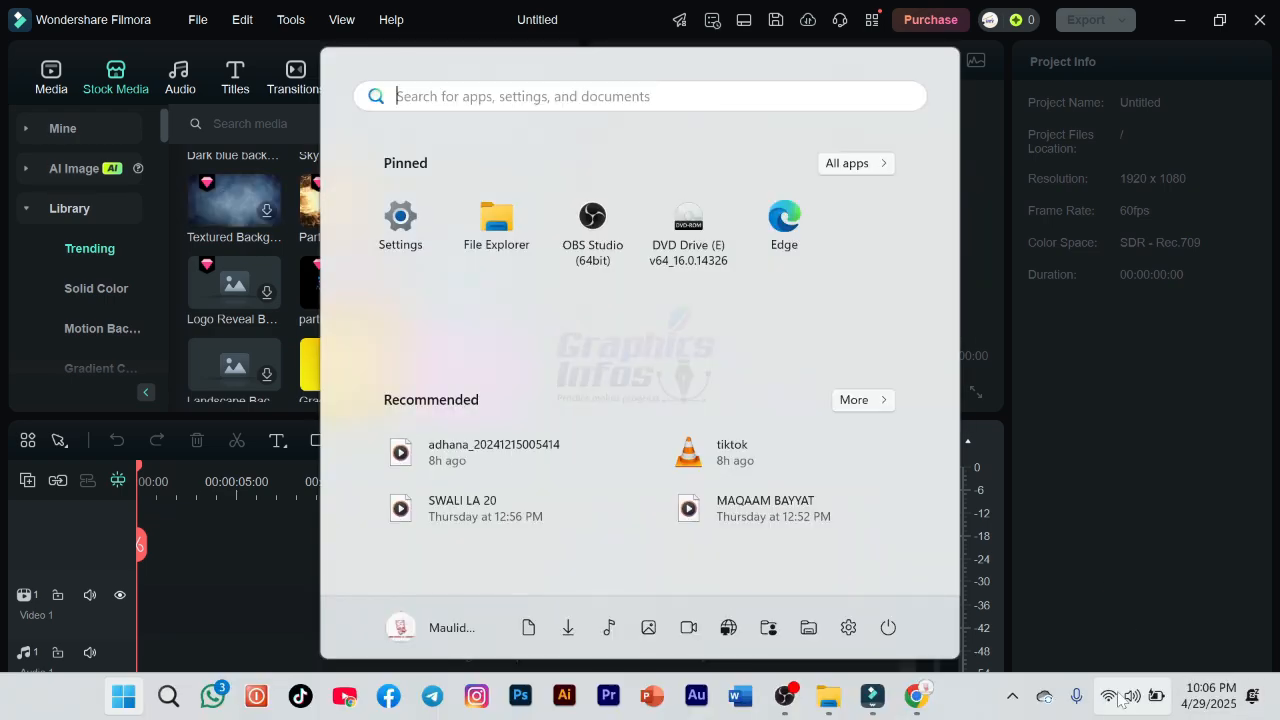
{"action": "left_click", "coordinate": [1222, 492]}
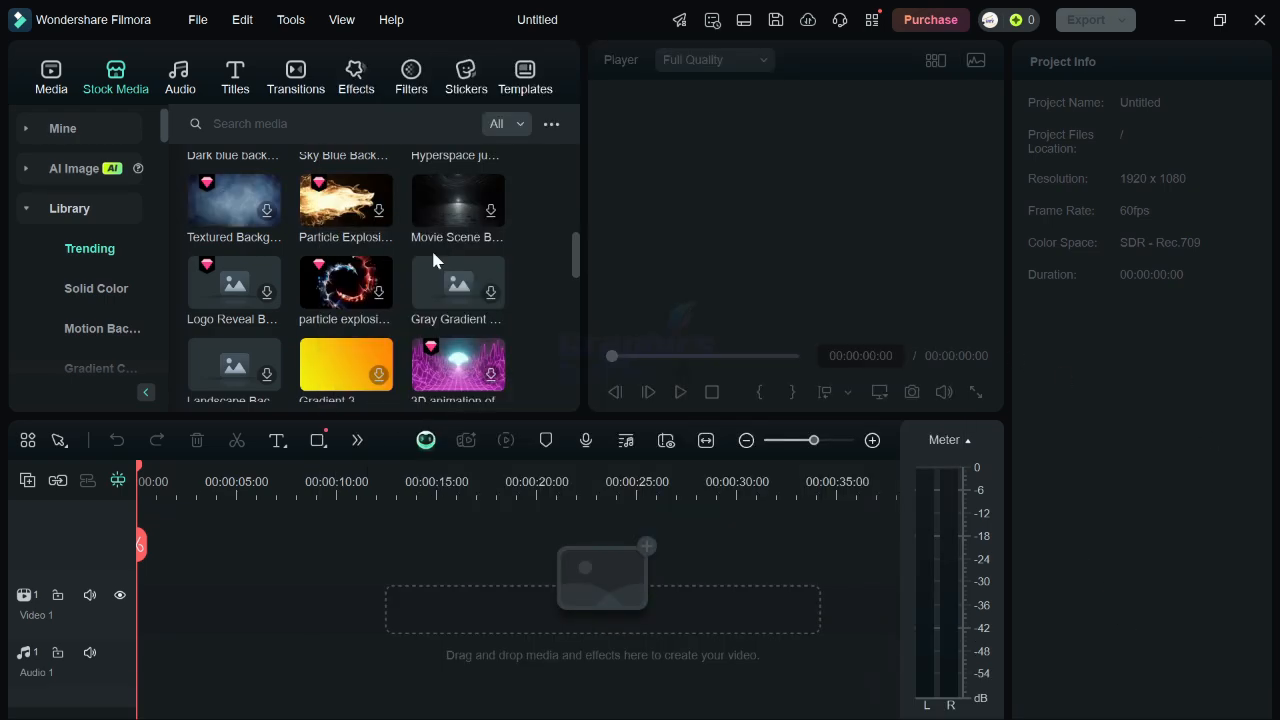
{"action": "left_click", "coordinate": [489, 213]}
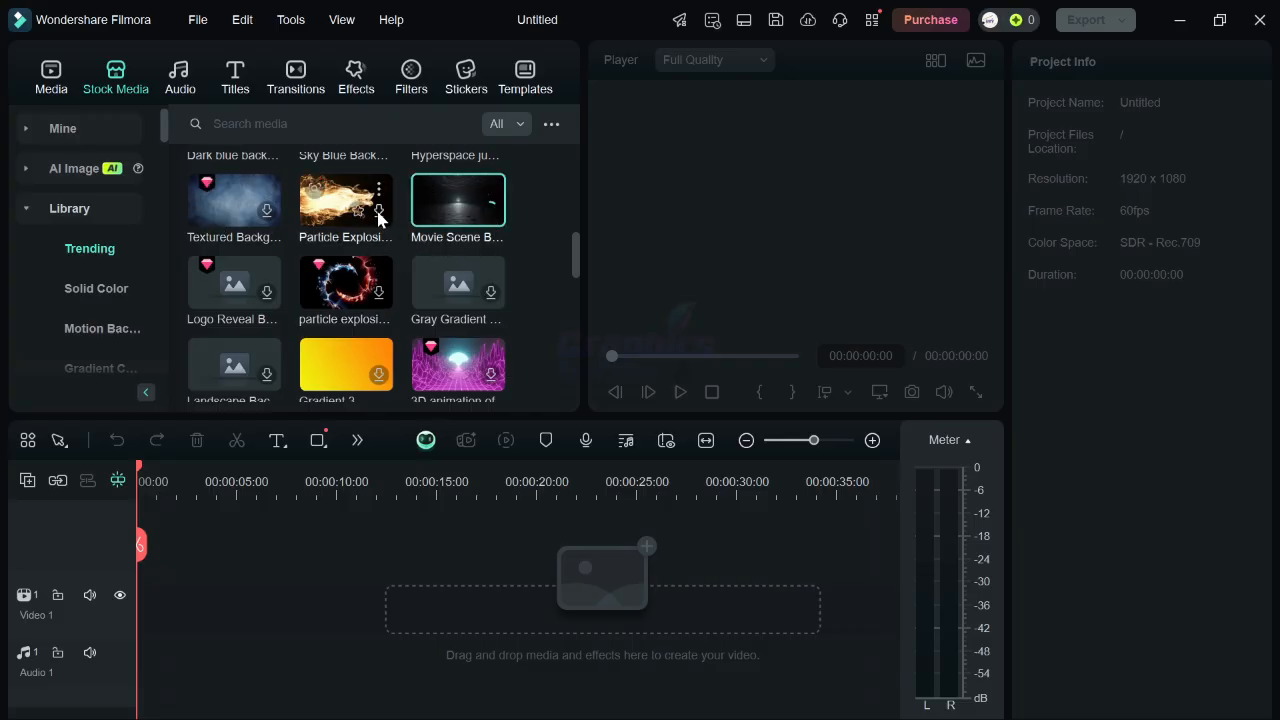
{"action": "left_click", "coordinate": [377, 214]}
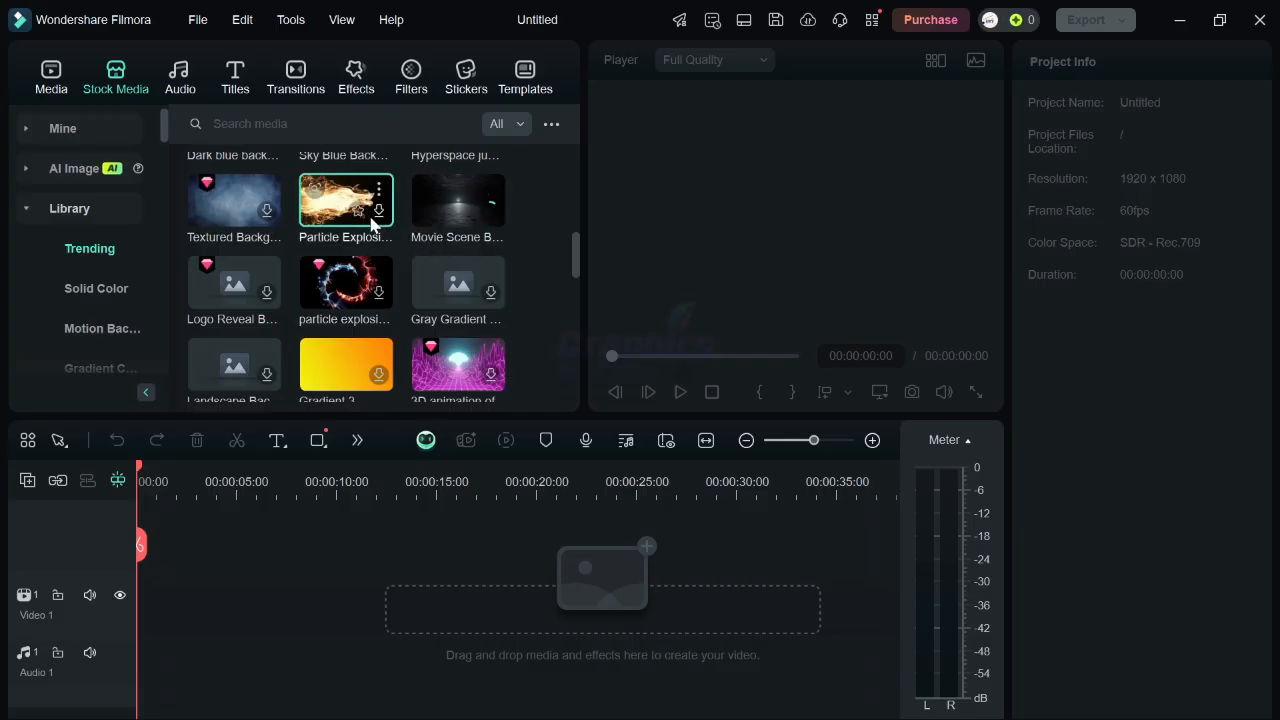
{"action": "left_click", "coordinate": [268, 294]}
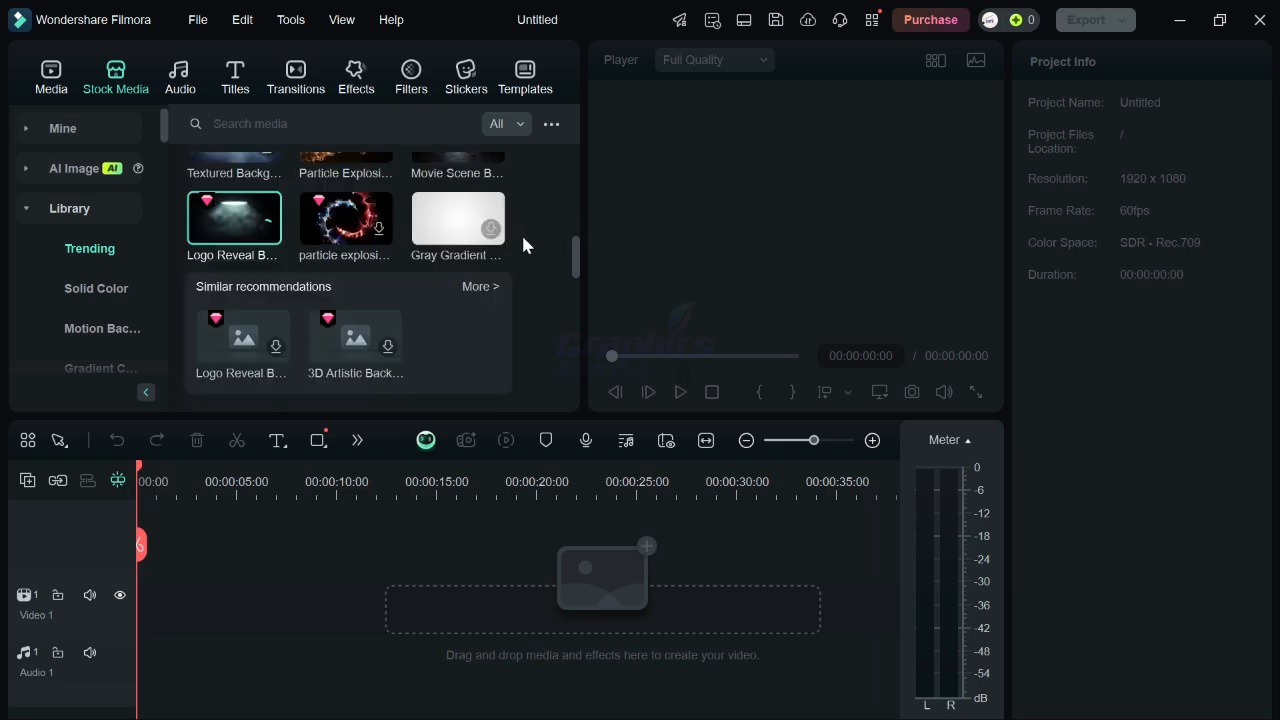
{"action": "mouse_move", "coordinate": [282, 448]}
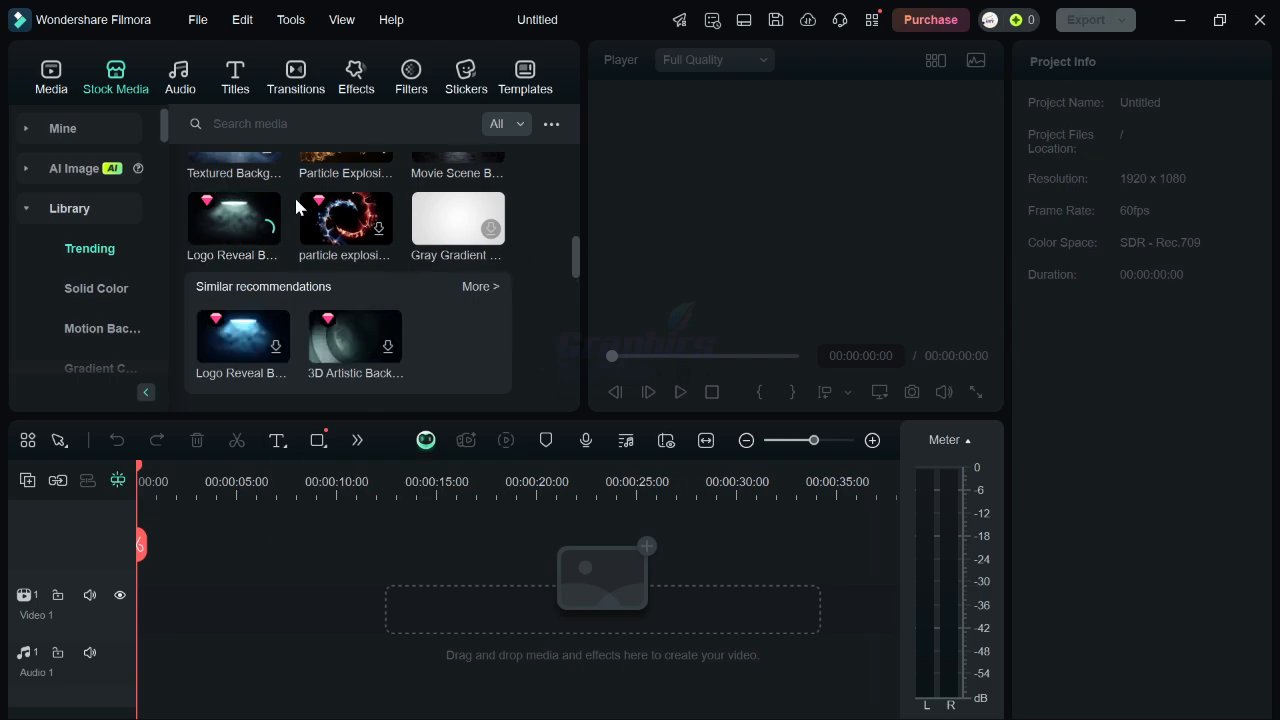
Browse the Audio library's AI Sound Effect tool and scroll through the trending Titles library.
{"action": "left_click", "coordinate": [235, 78]}
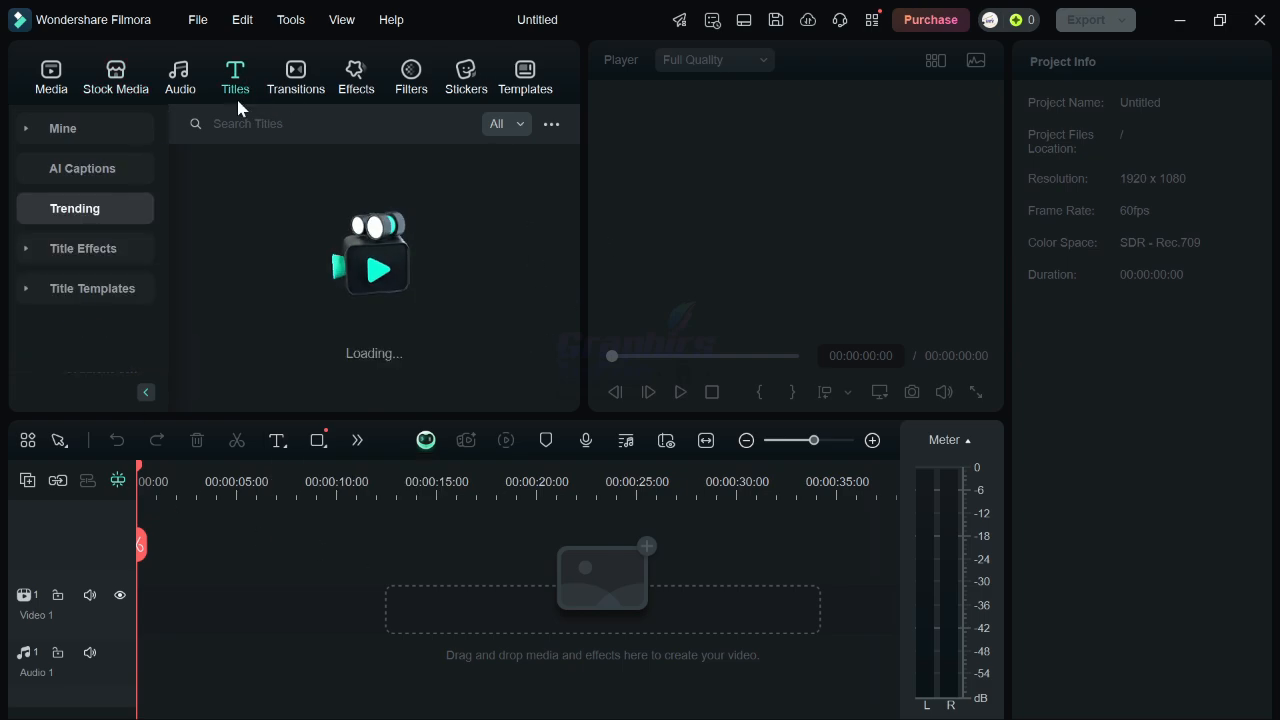
{"action": "left_click", "coordinate": [182, 82]}
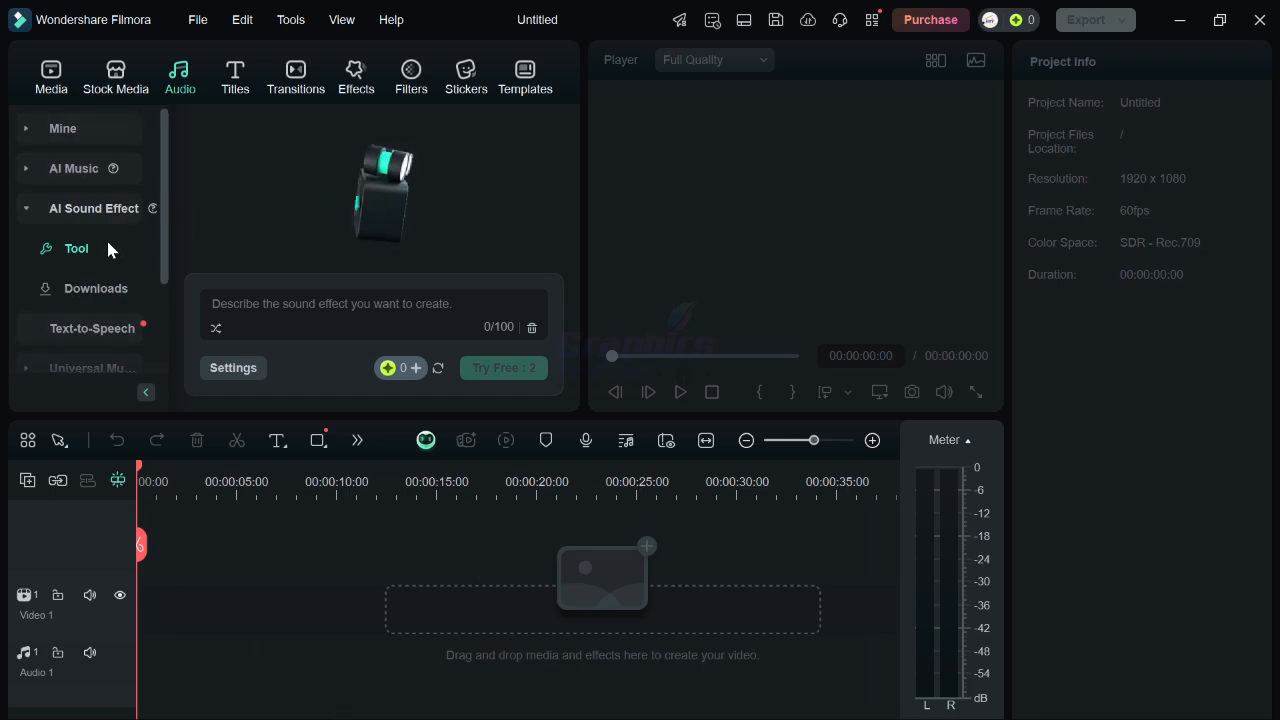
{"action": "mouse_move", "coordinate": [152, 208]}
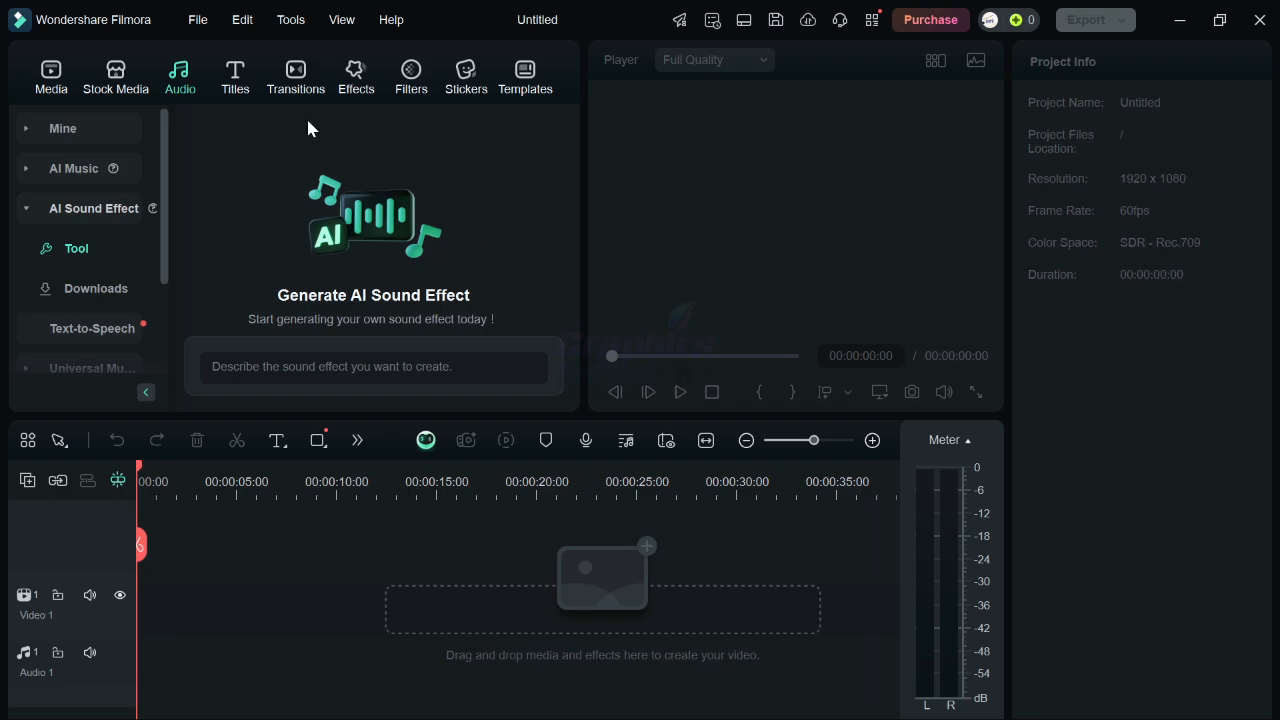
{"action": "left_click", "coordinate": [236, 90]}
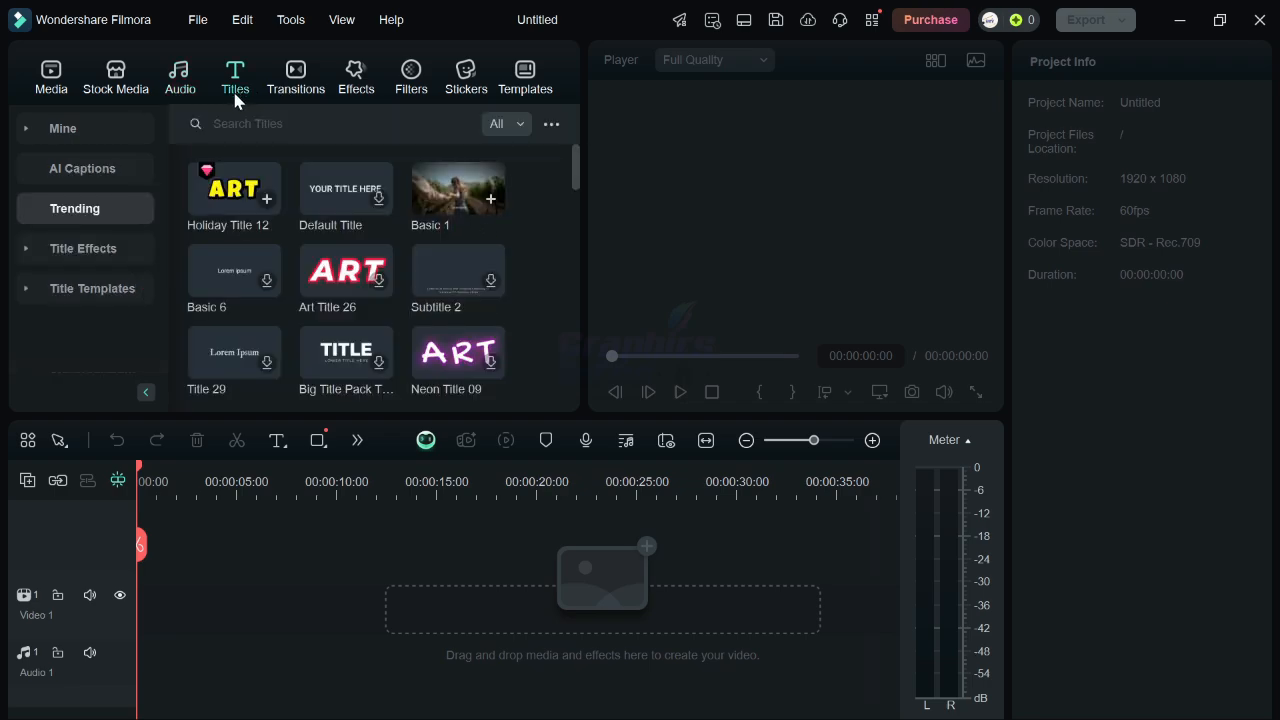
{"action": "scroll", "coordinate": [468, 301], "scroll_direction": "down", "scroll_amount": 5}
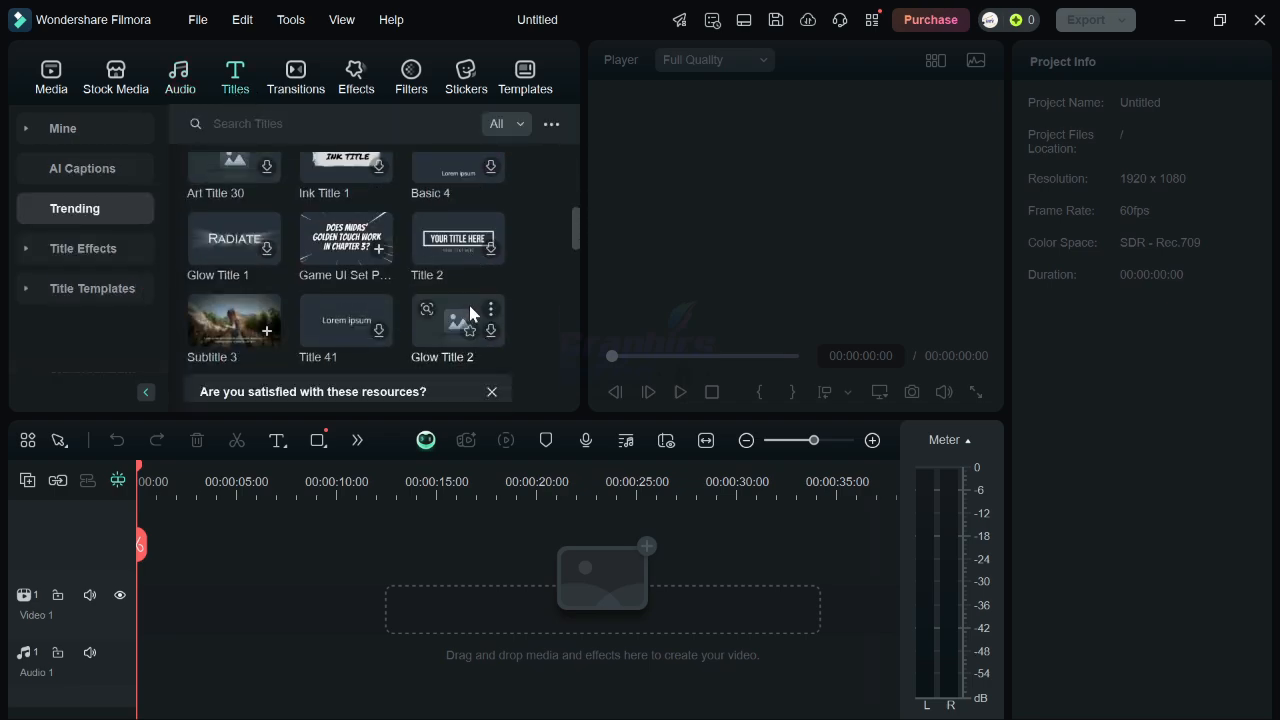
{"action": "scroll", "coordinate": [470, 313], "scroll_direction": "down", "scroll_amount": 3}
{"action": "scroll", "coordinate": [474, 317], "scroll_direction": "down", "scroll_amount": 1}
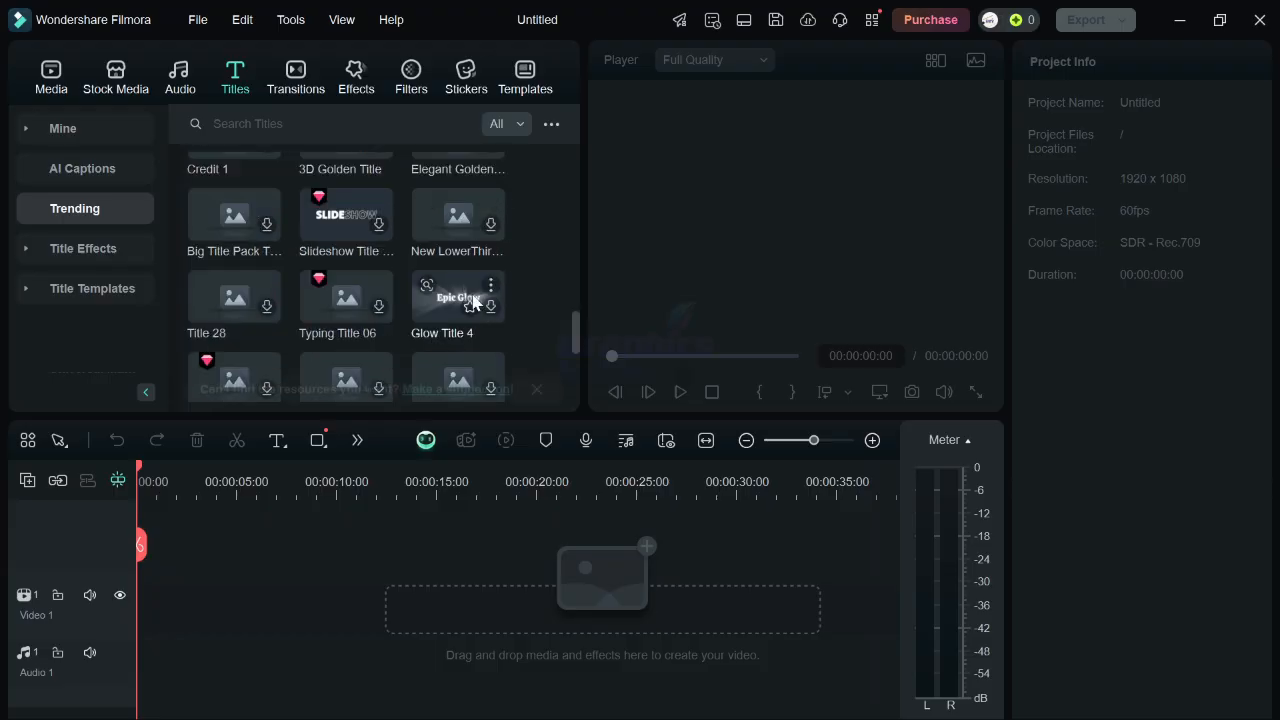
Preview the Linear 14 and Dissolve transitions and download the Fade transition from the trending Transitions library.
{"action": "left_click", "coordinate": [303, 88]}
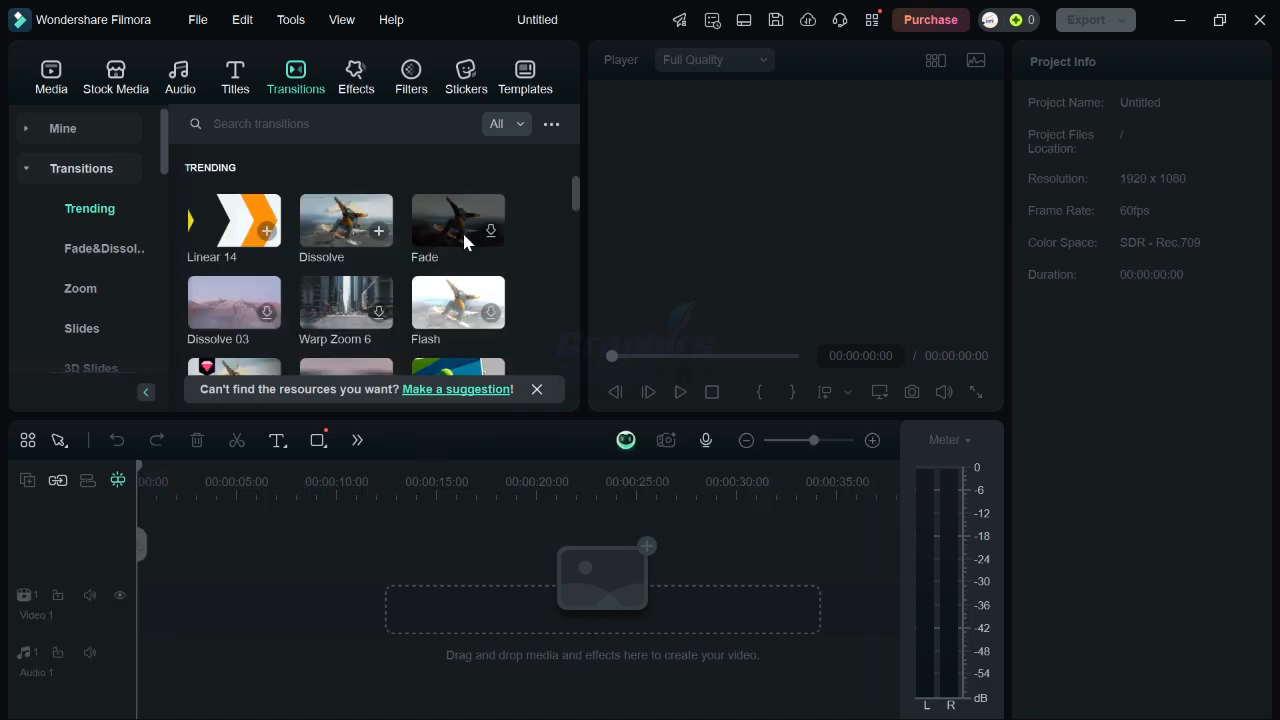
{"action": "left_click", "coordinate": [220, 231]}
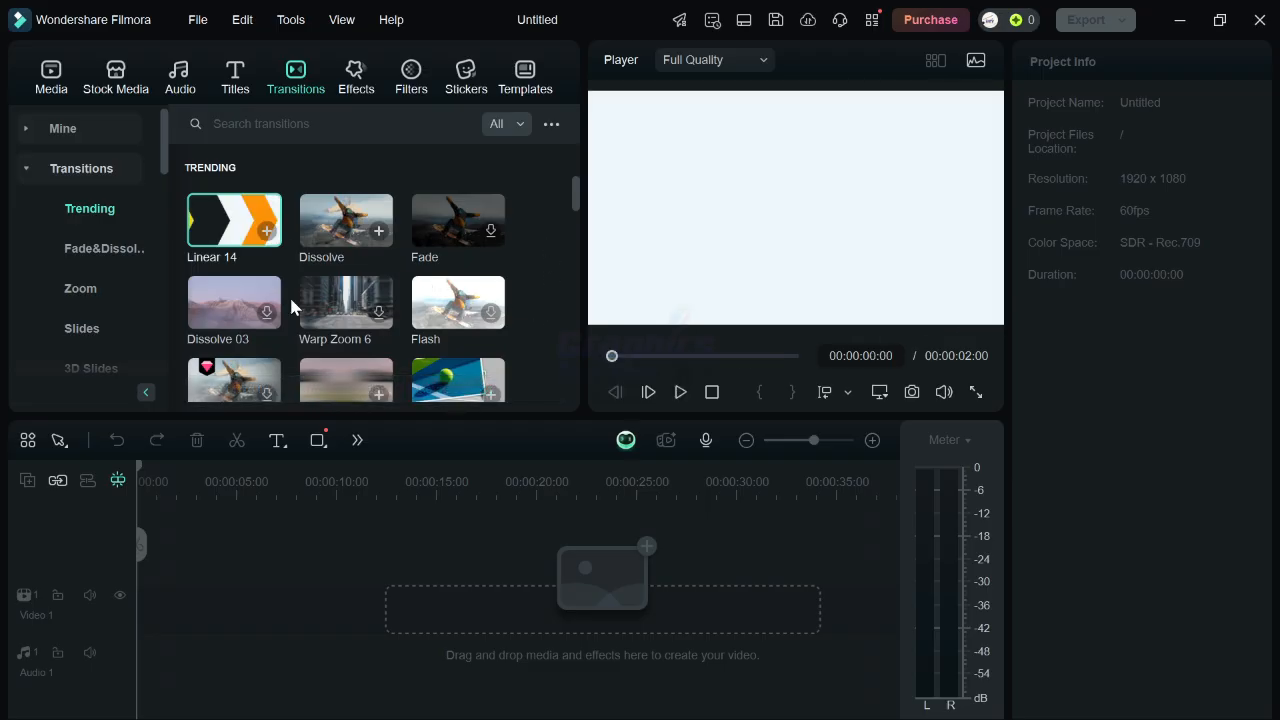
{"action": "left_click", "coordinate": [225, 222]}
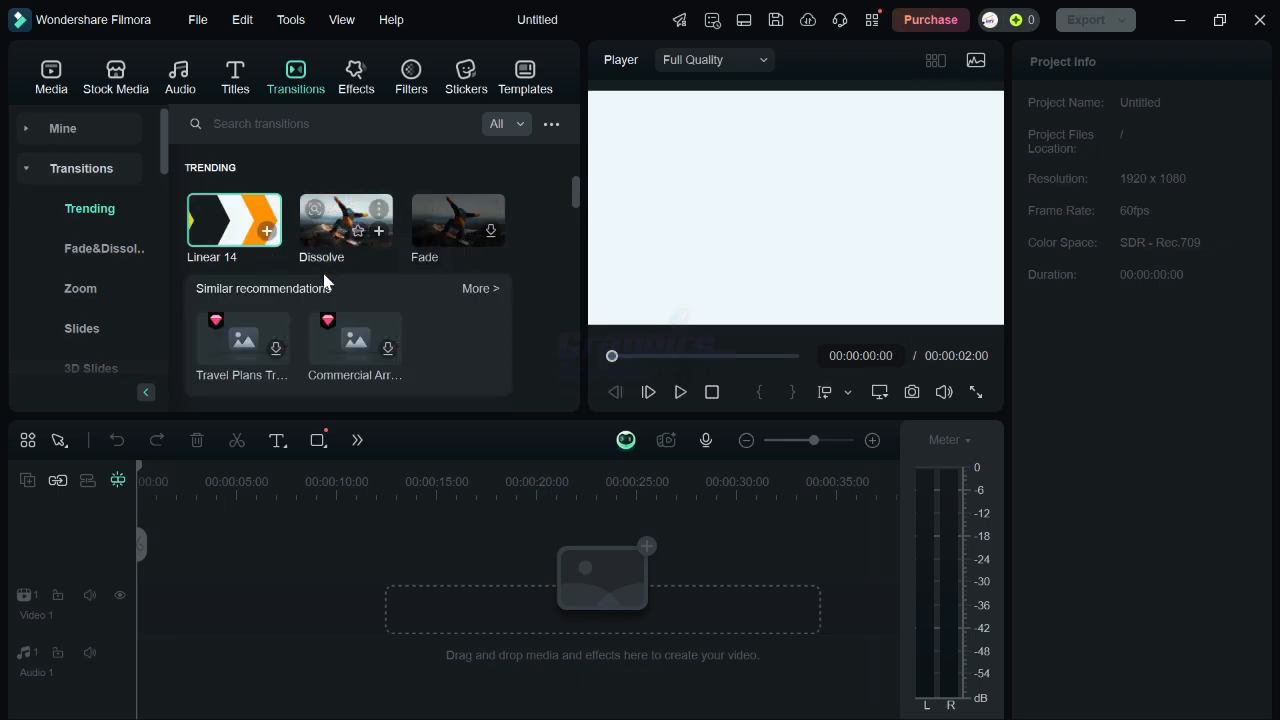
{"action": "left_click", "coordinate": [336, 244]}
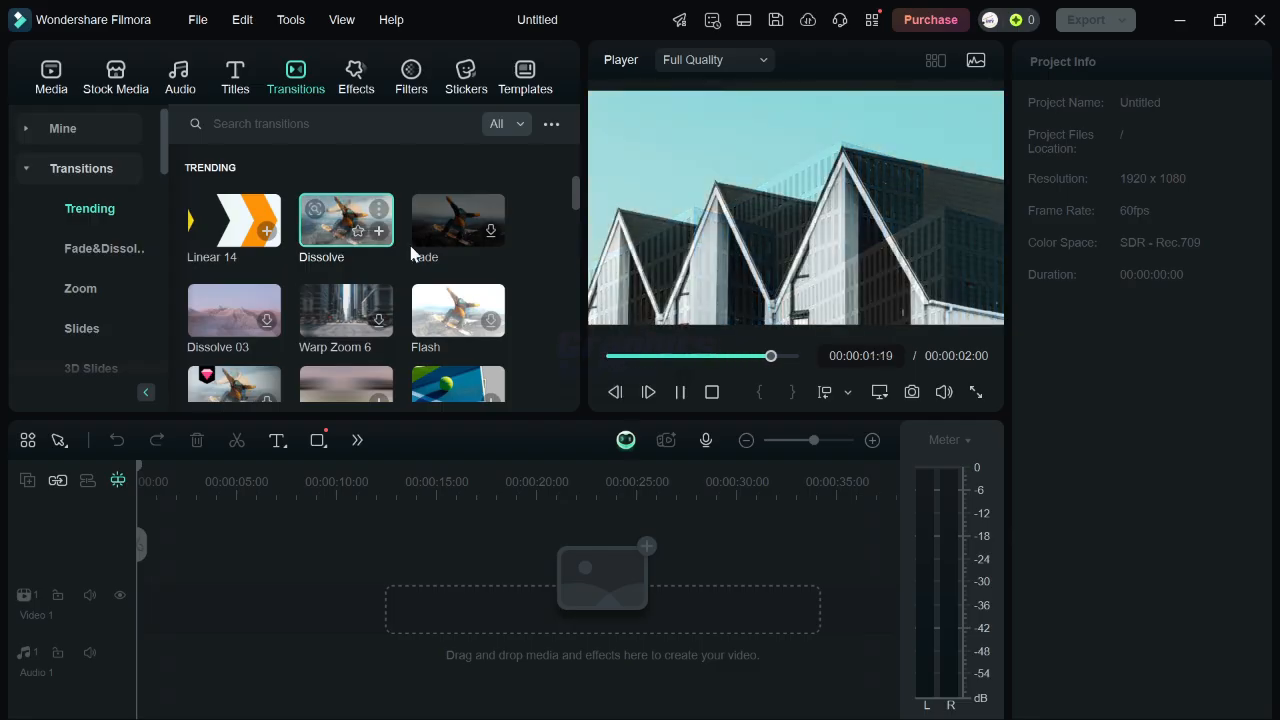
{"action": "left_click", "coordinate": [320, 232]}
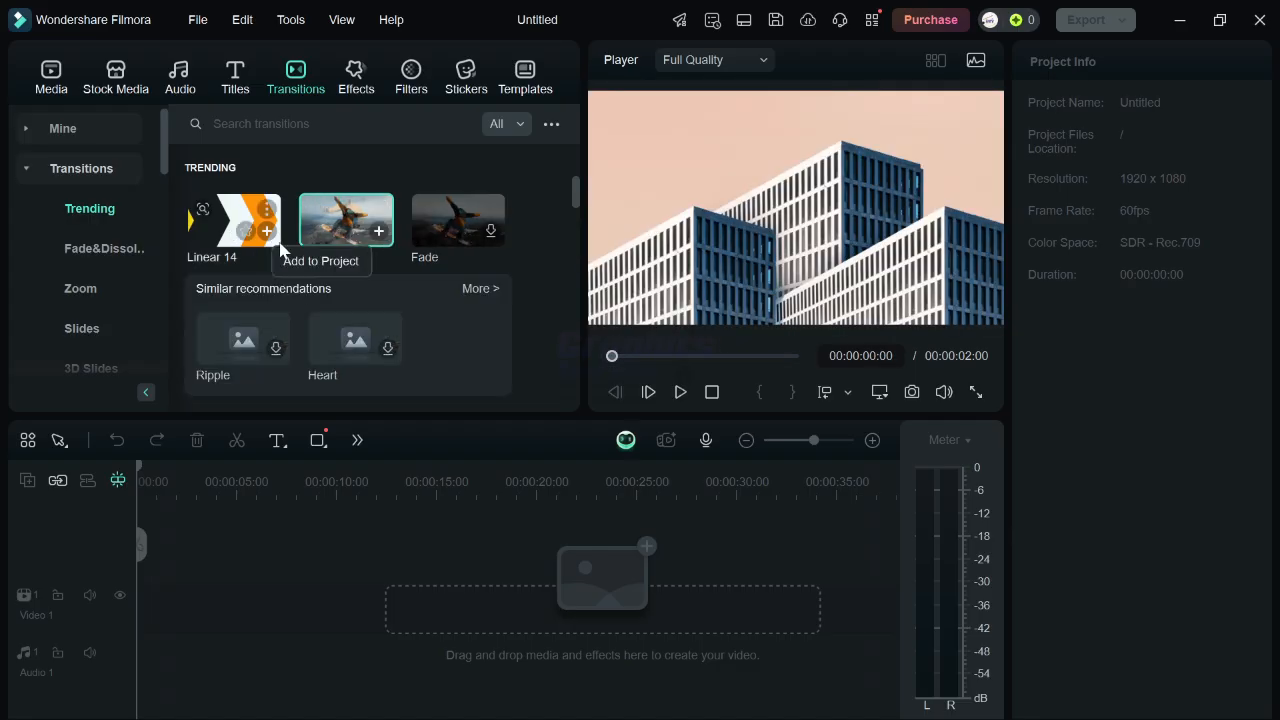
{"action": "left_click", "coordinate": [490, 231]}
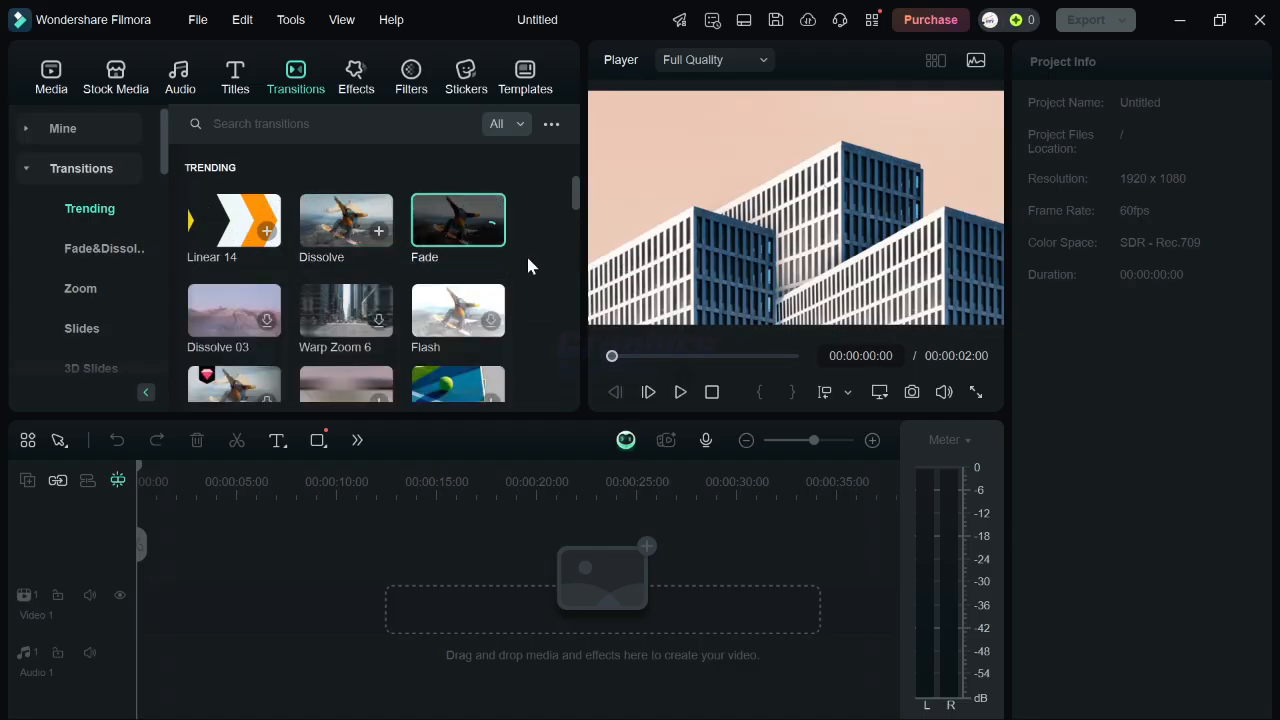
Preview the Audio Spectrum and Audio Visualizer effects in the trending Video Effects library.
{"action": "left_click", "coordinate": [350, 84]}
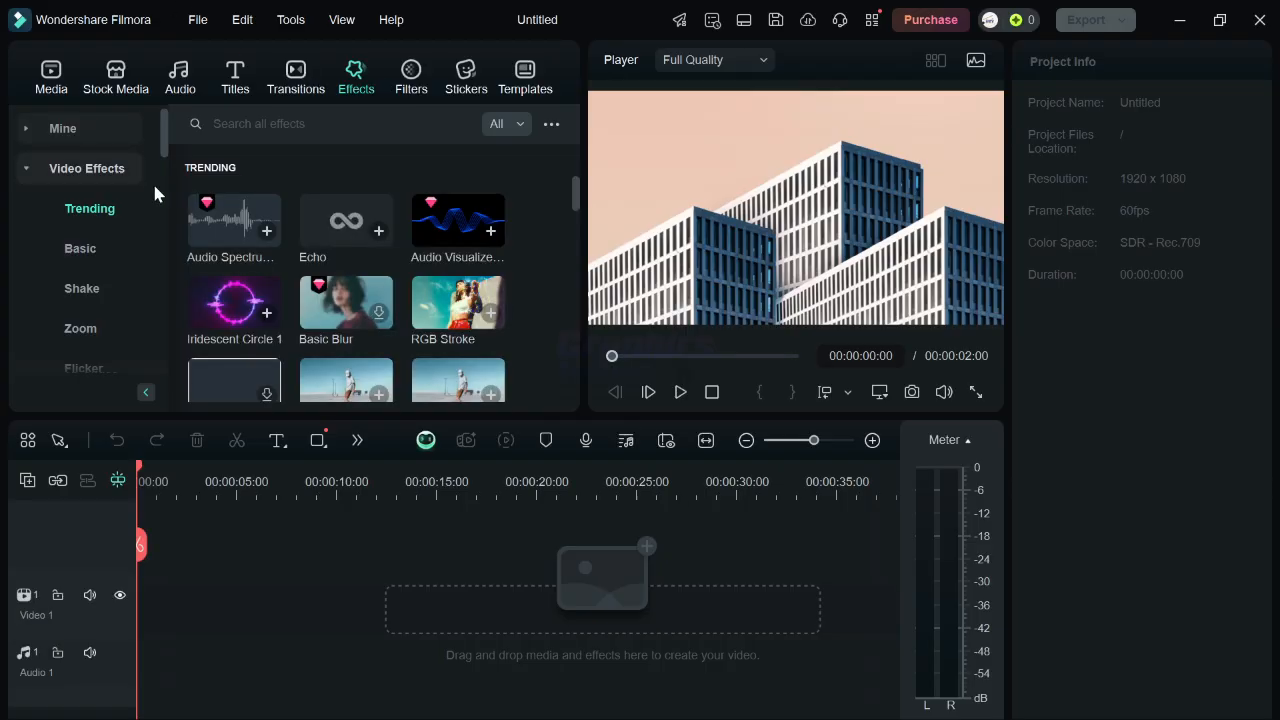
{"action": "left_click", "coordinate": [218, 245]}
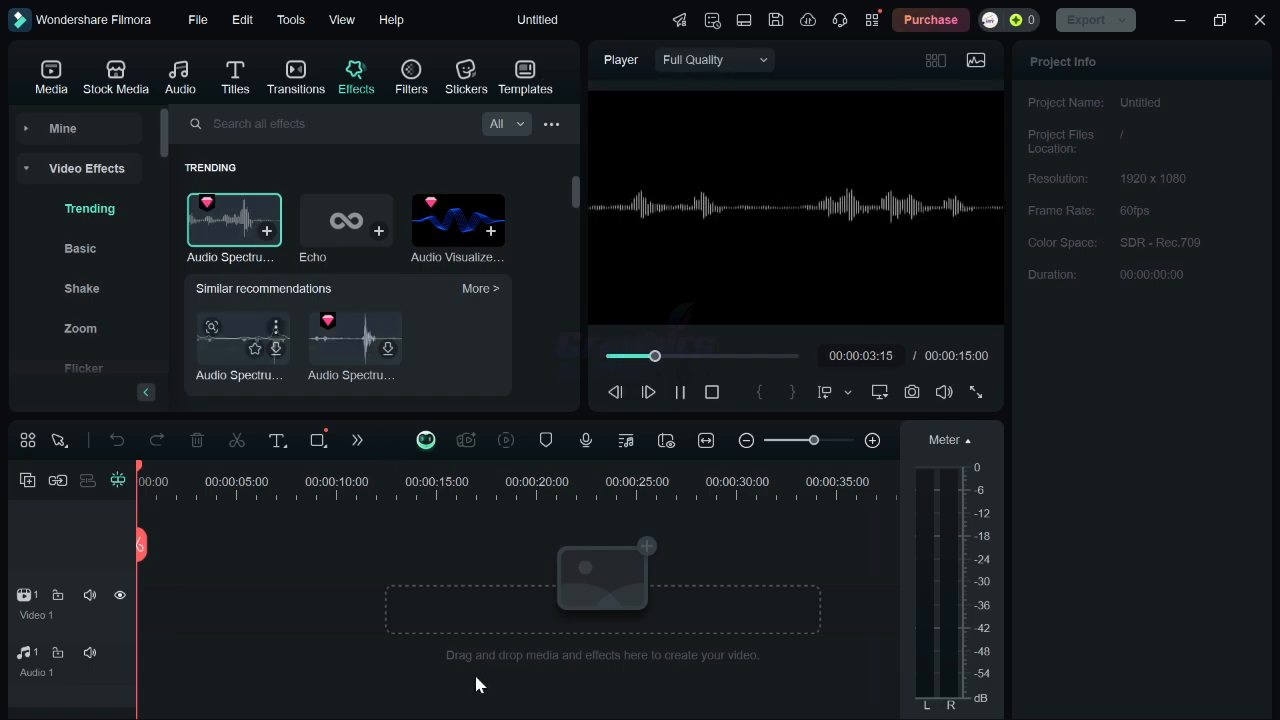
{"action": "left_click", "coordinate": [323, 546]}
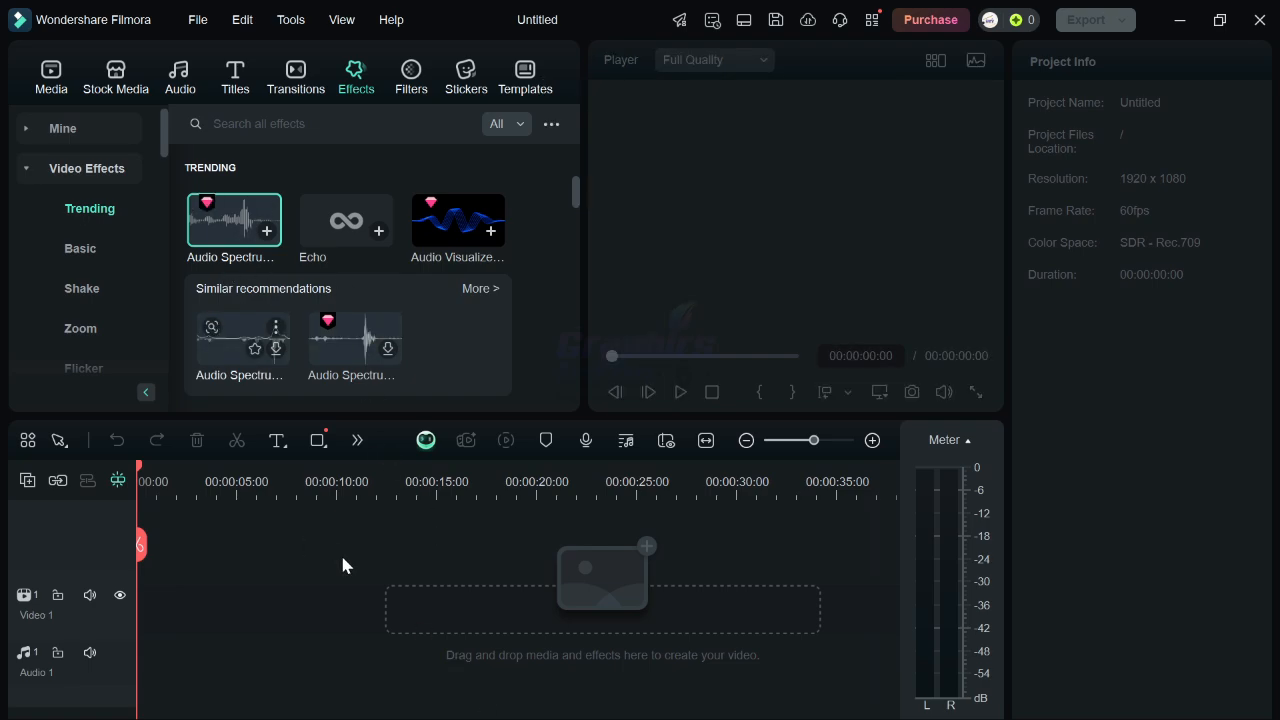
{"action": "left_click", "coordinate": [458, 228]}
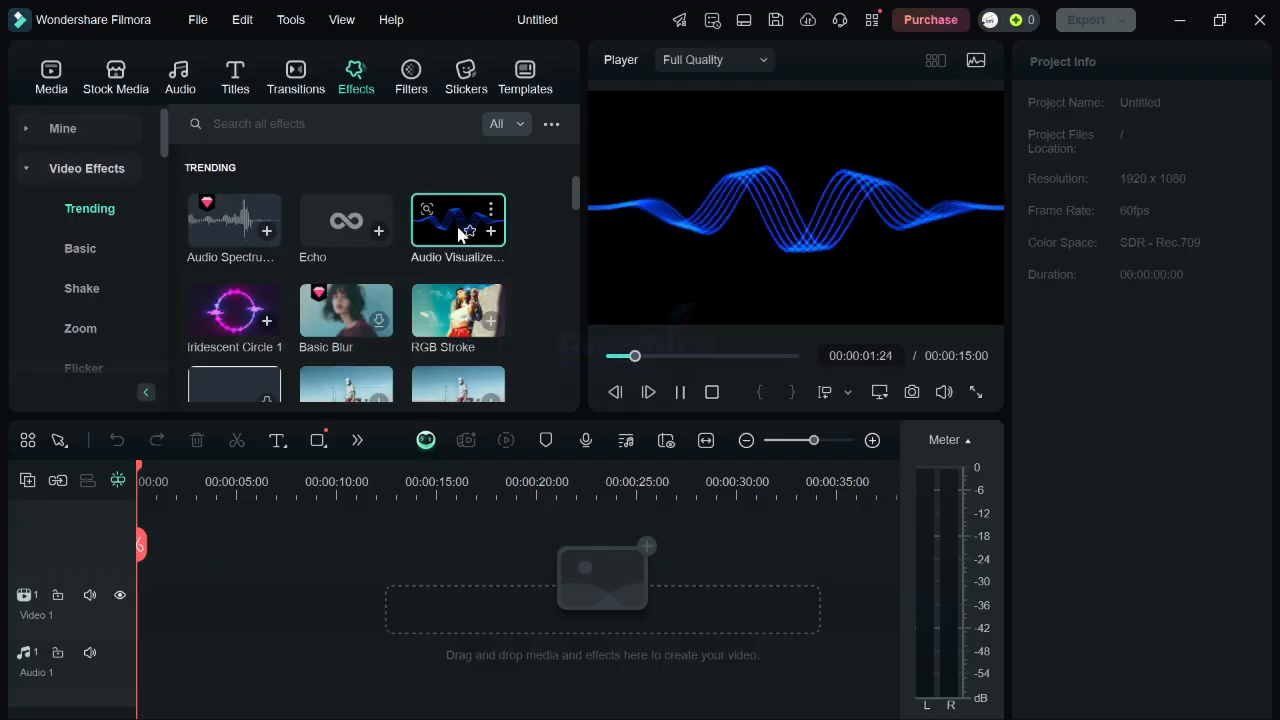
{"action": "left_click", "coordinate": [440, 590]}
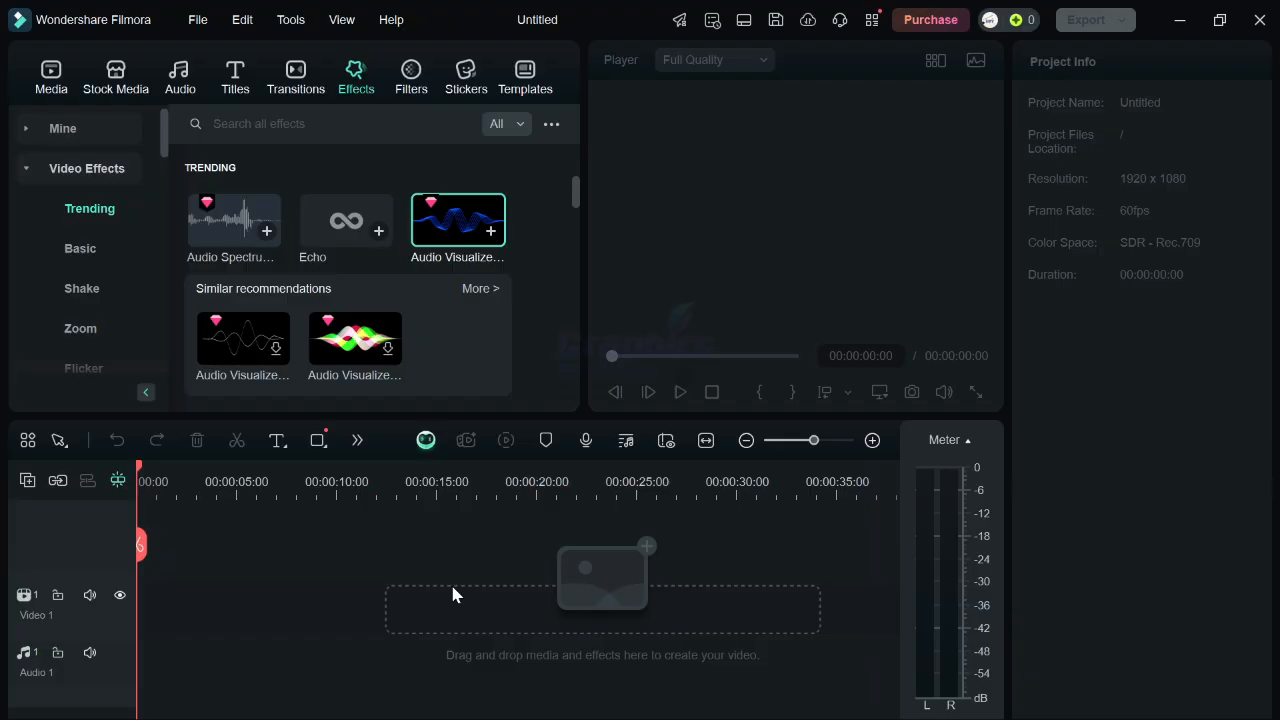
Browse the Filters library and preview the red arrow and subscribe button stickers in the trending Stickers library.
{"action": "mouse_move", "coordinate": [503, 254]}
{"action": "left_click", "coordinate": [413, 80]}
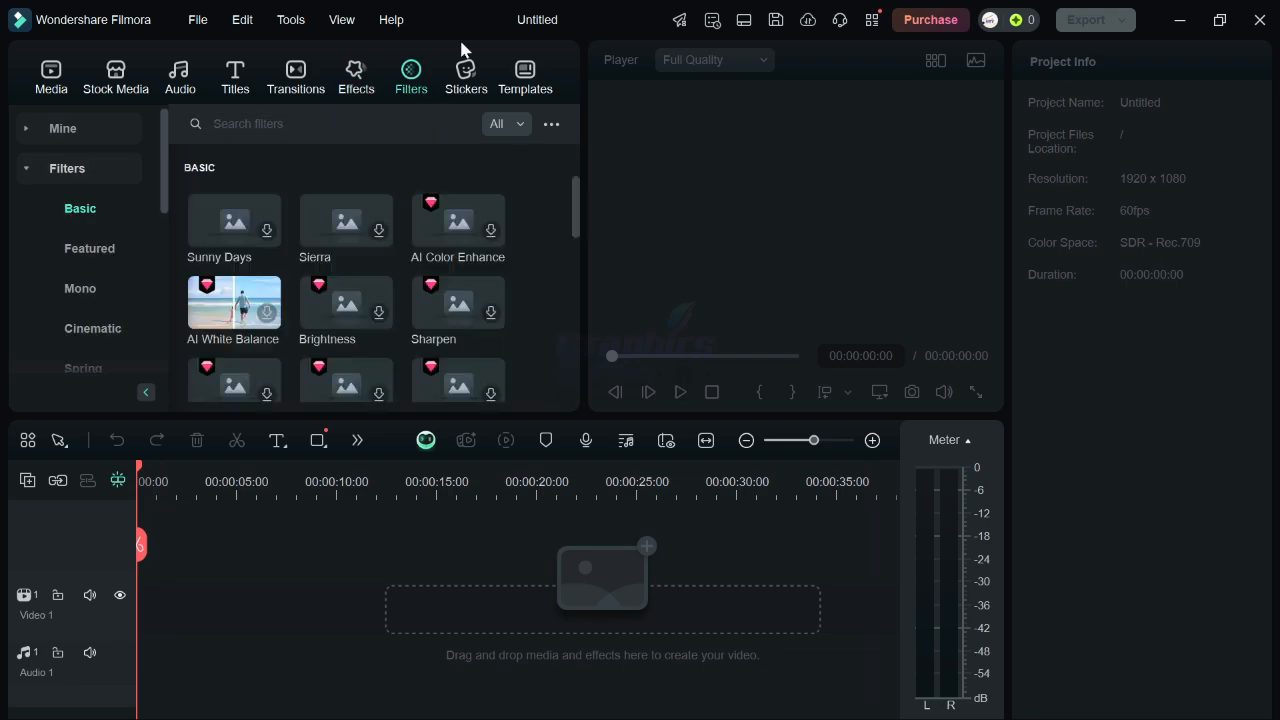
{"action": "left_click", "coordinate": [469, 86]}
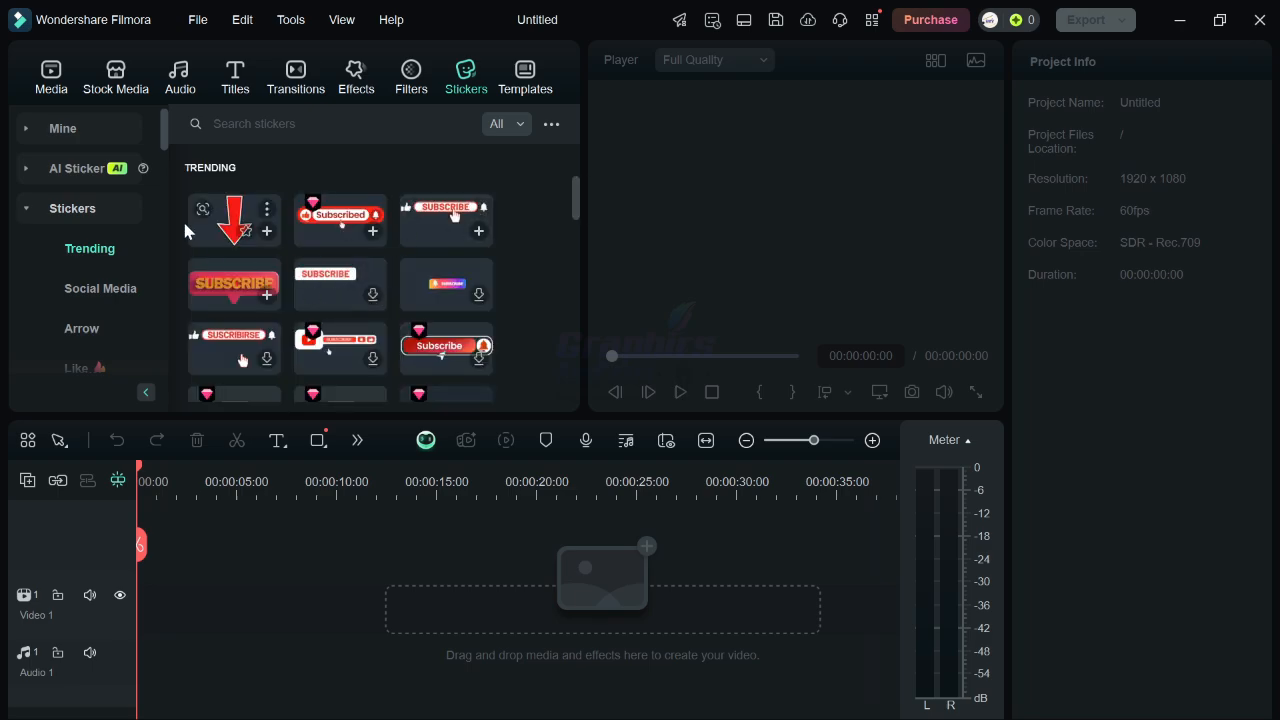
{"action": "left_click", "coordinate": [236, 222]}
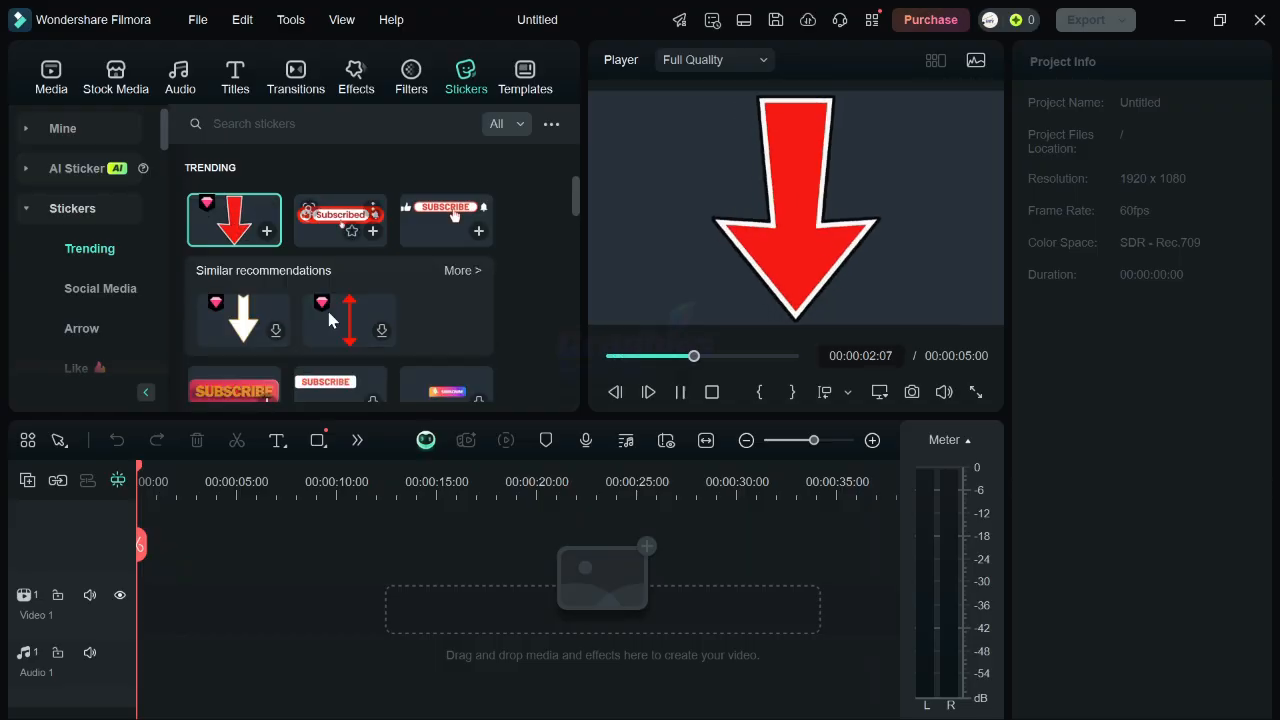
{"action": "left_click", "coordinate": [343, 218]}
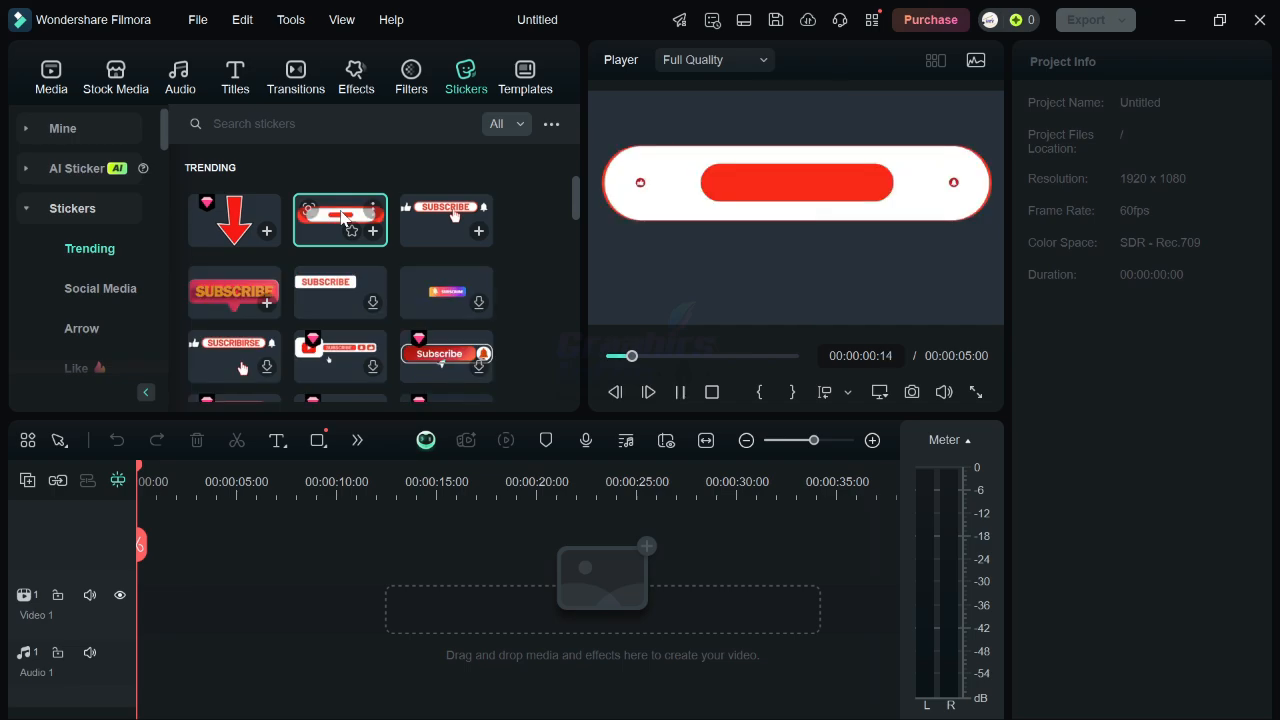
Open the Templates library and switch the workspace layout to Short Video.
{"action": "left_click", "coordinate": [525, 75]}
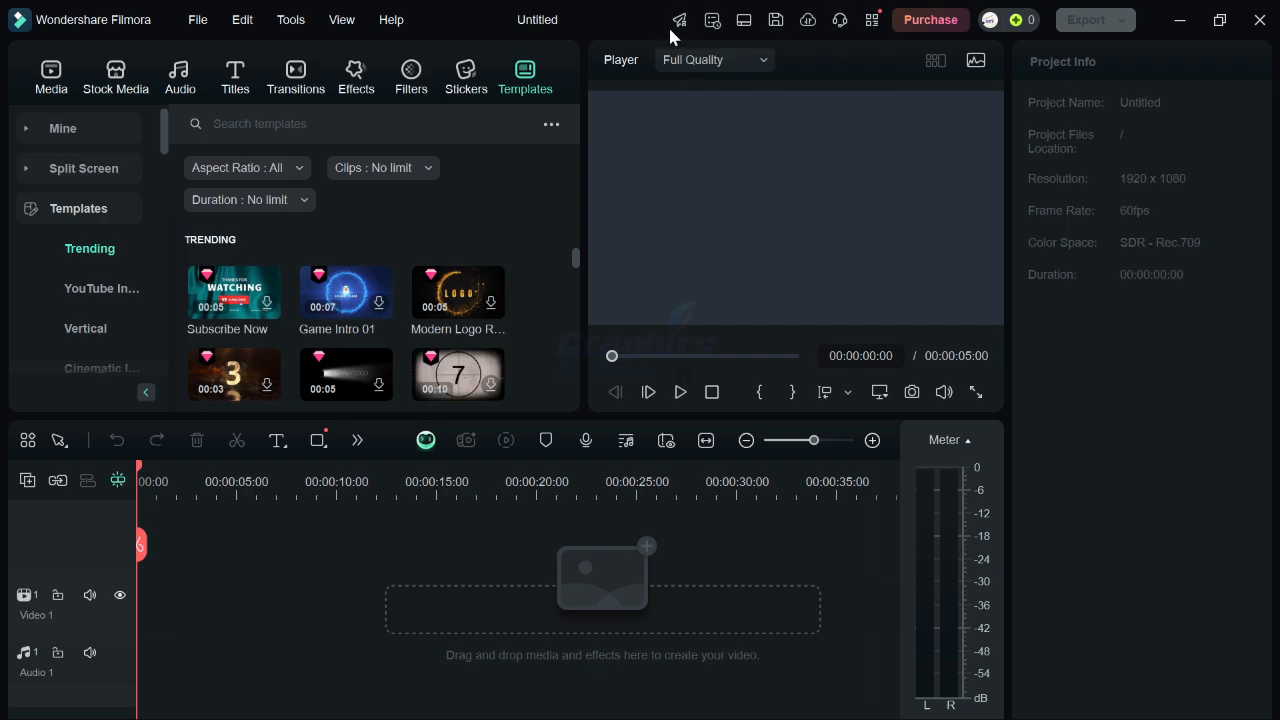
{"action": "left_click", "coordinate": [743, 20]}
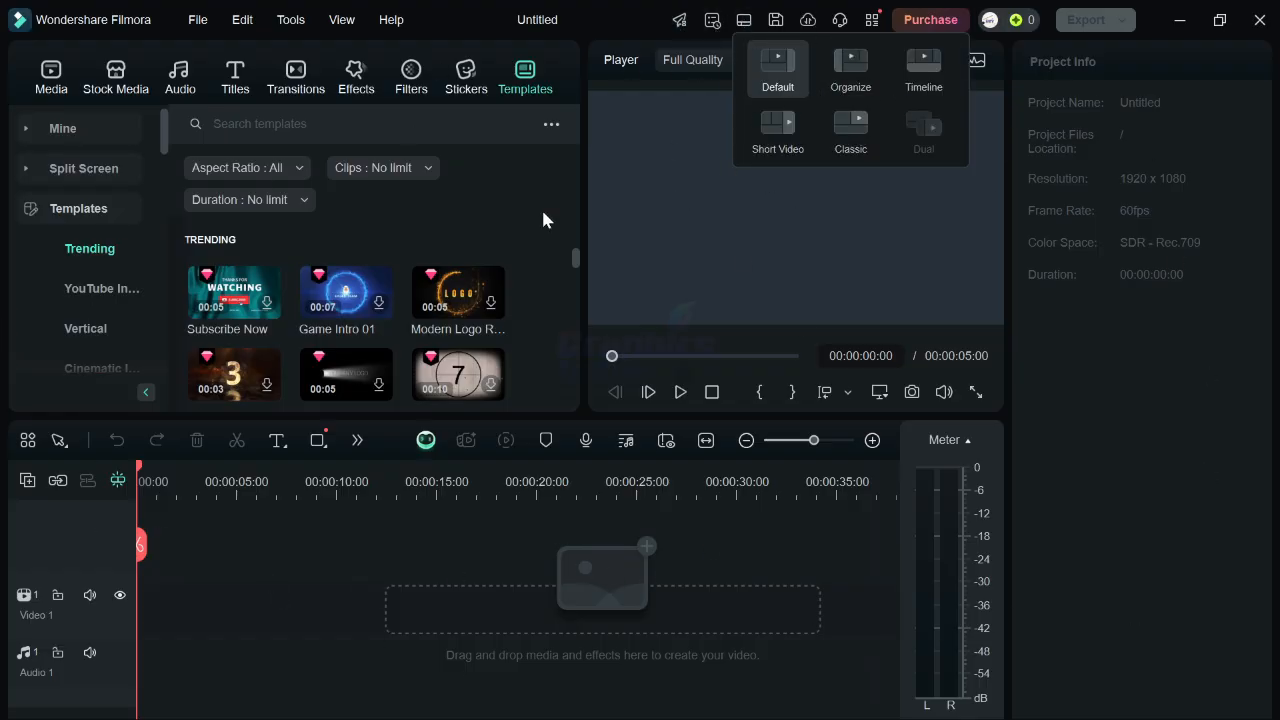
{"action": "left_click", "coordinate": [787, 142]}
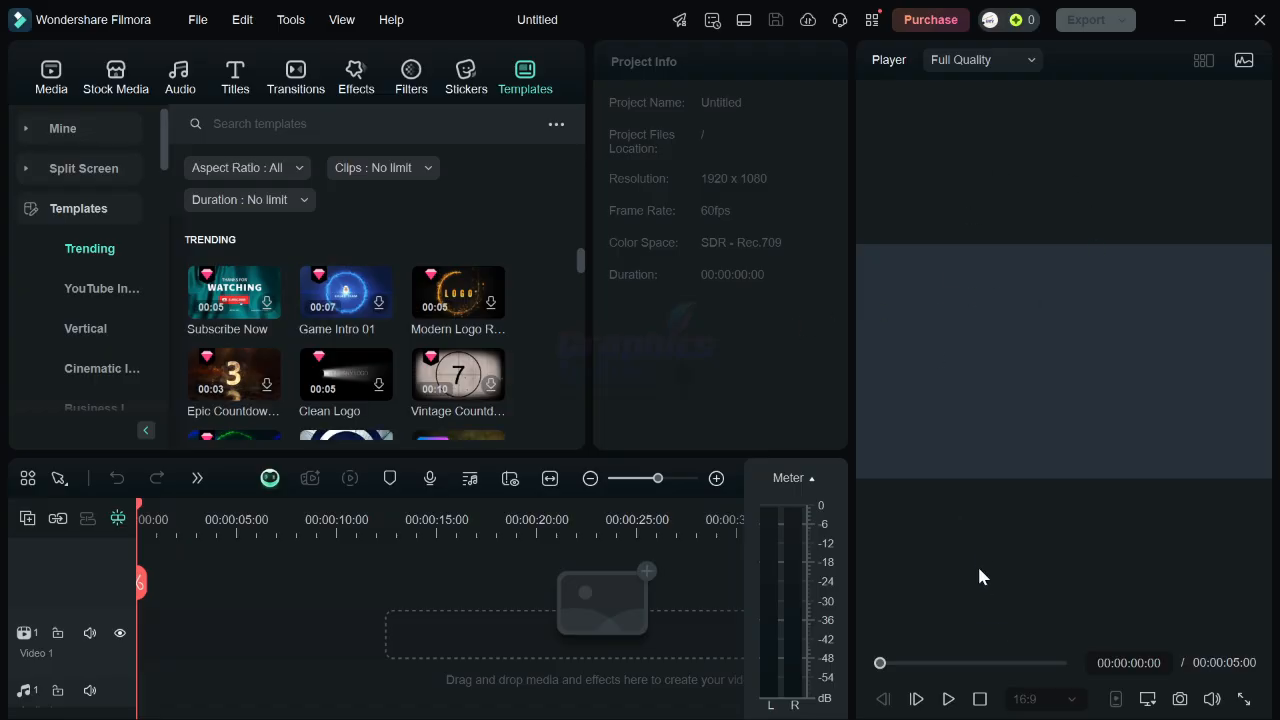
Switch the workspace layout to Classic.
{"action": "left_click", "coordinate": [743, 20]}
{"action": "left_click", "coordinate": [839, 132]}
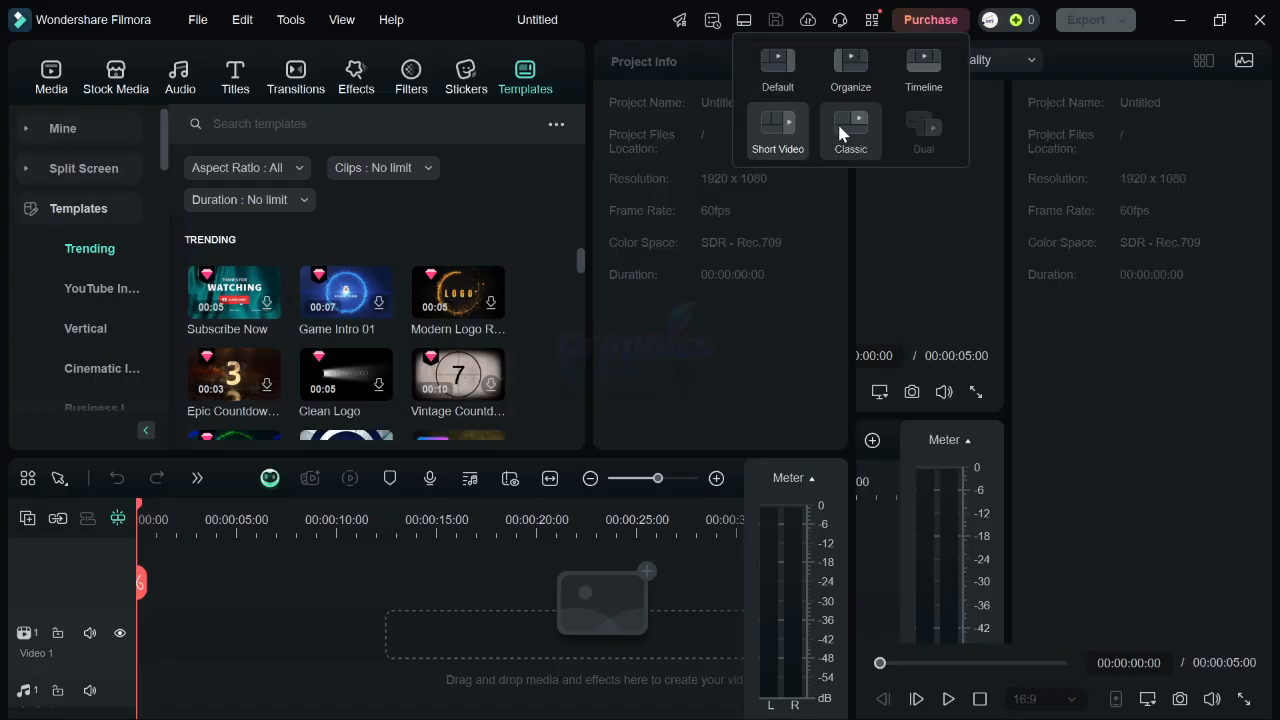
{"action": "left_click", "coordinate": [802, 76]}
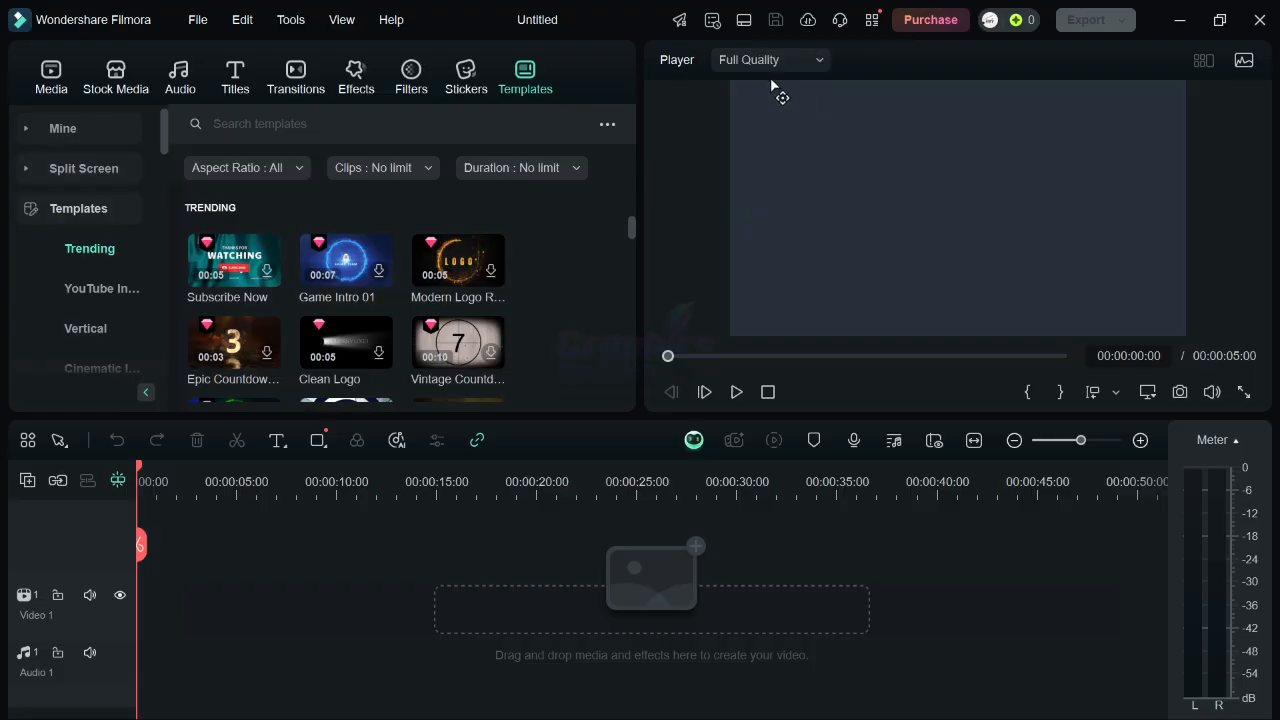
Set the player preview quality to 1/2 Quality and back to Full Quality.
{"action": "left_click", "coordinate": [771, 61]}
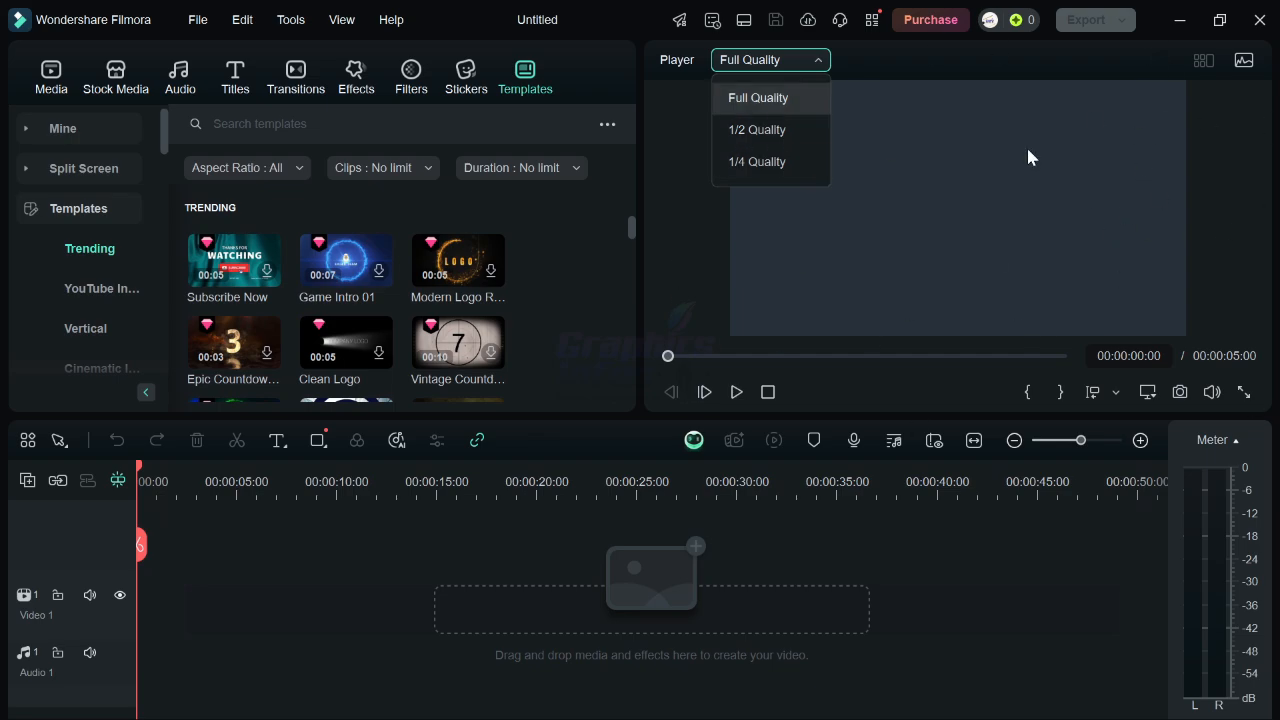
{"action": "left_click", "coordinate": [740, 131]}
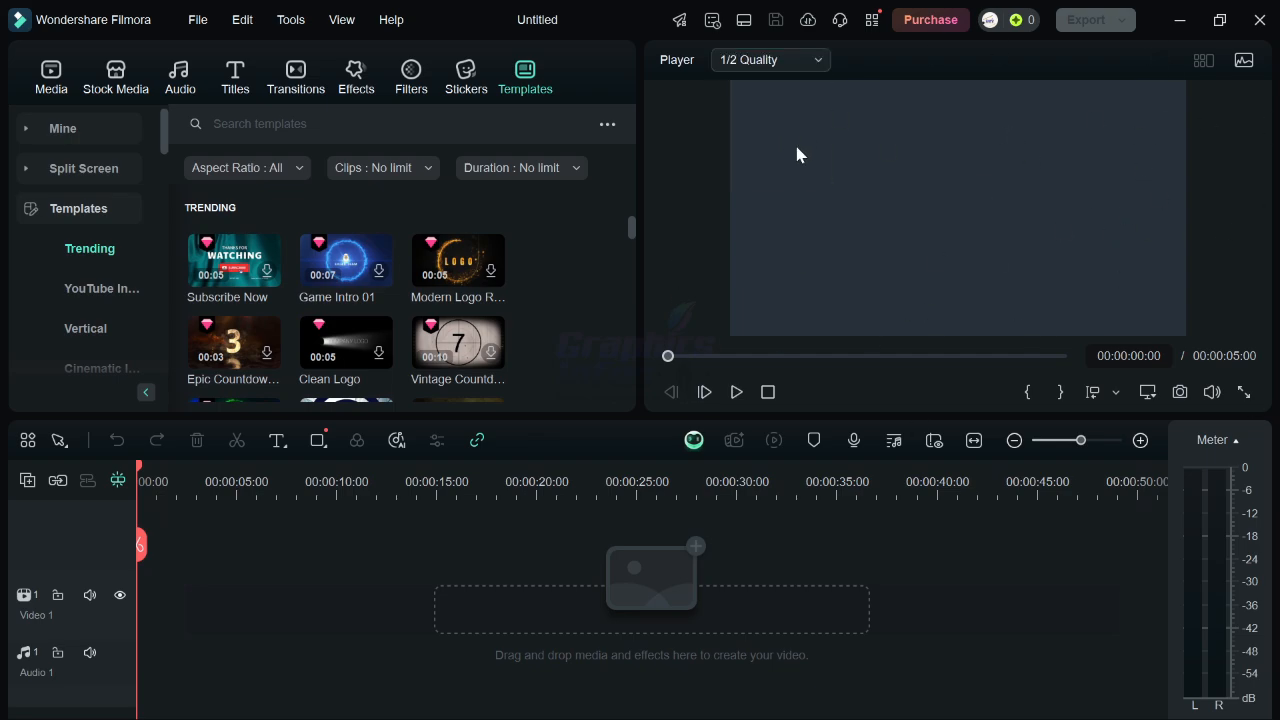
{"action": "left_click", "coordinate": [808, 62]}
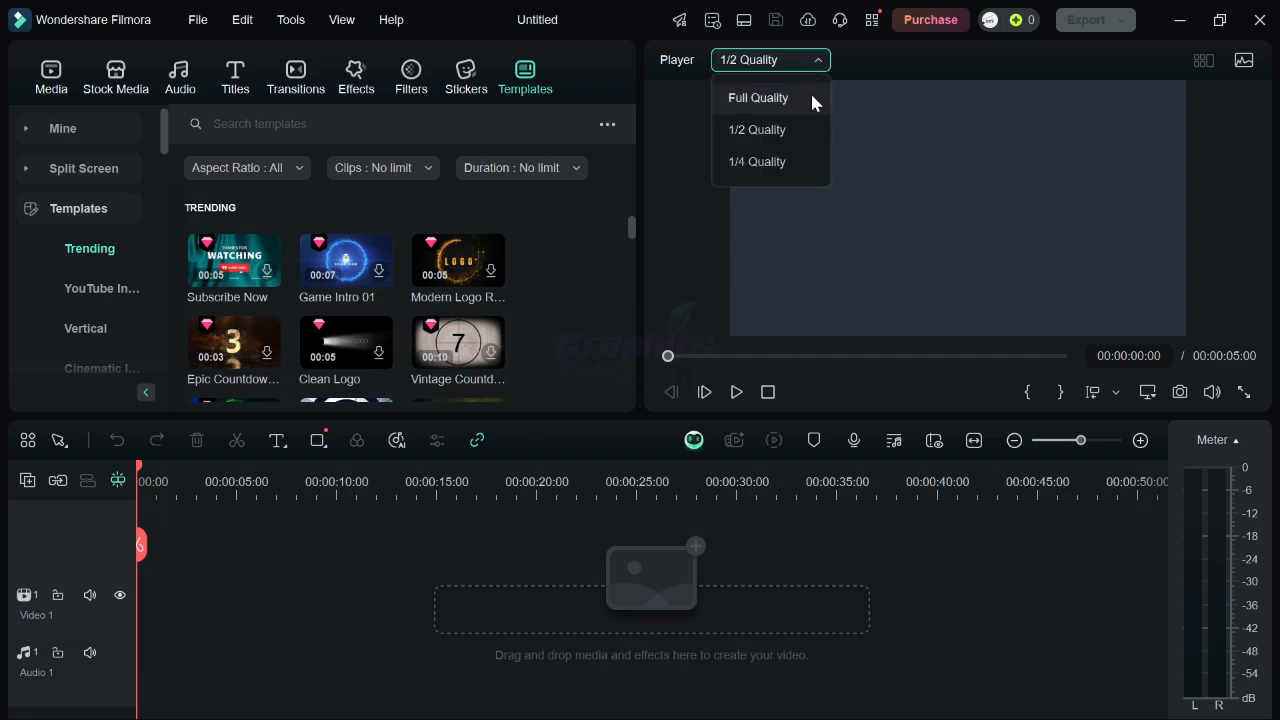
{"action": "left_click", "coordinate": [791, 95]}
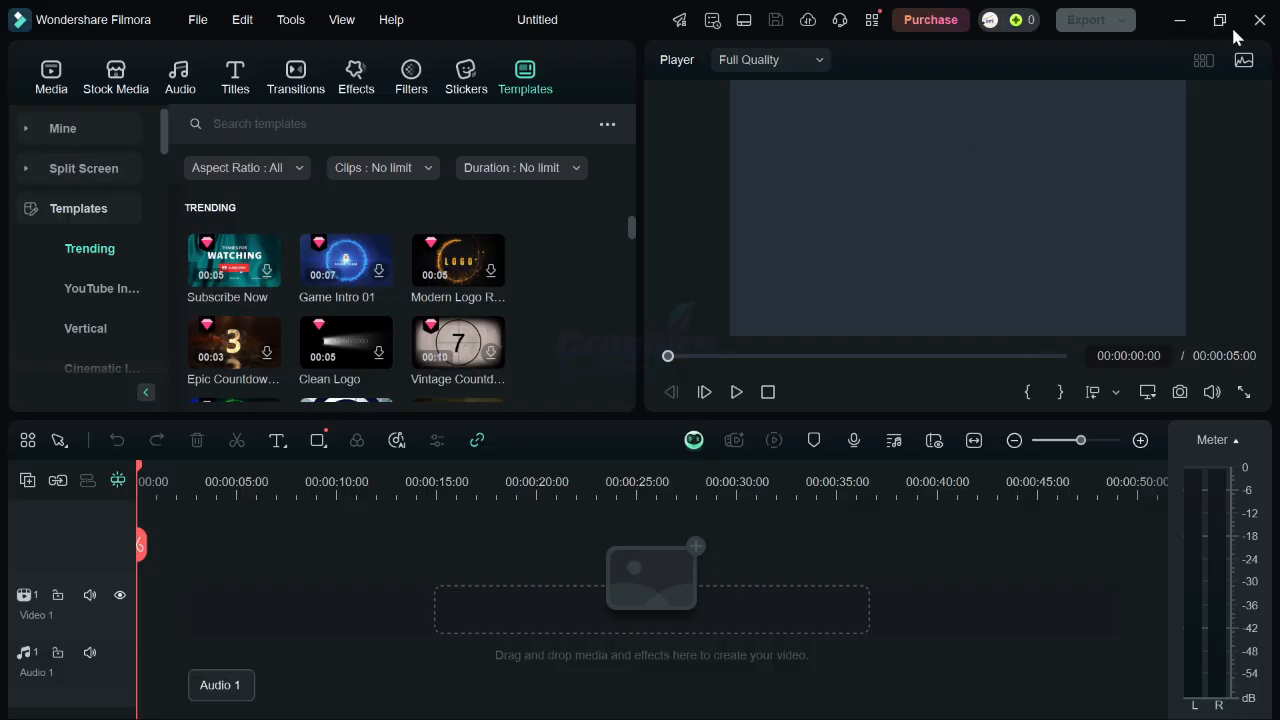
Restore the editor window to a smaller size, move it, and open the Media library.
{"action": "left_click", "coordinate": [1220, 20]}
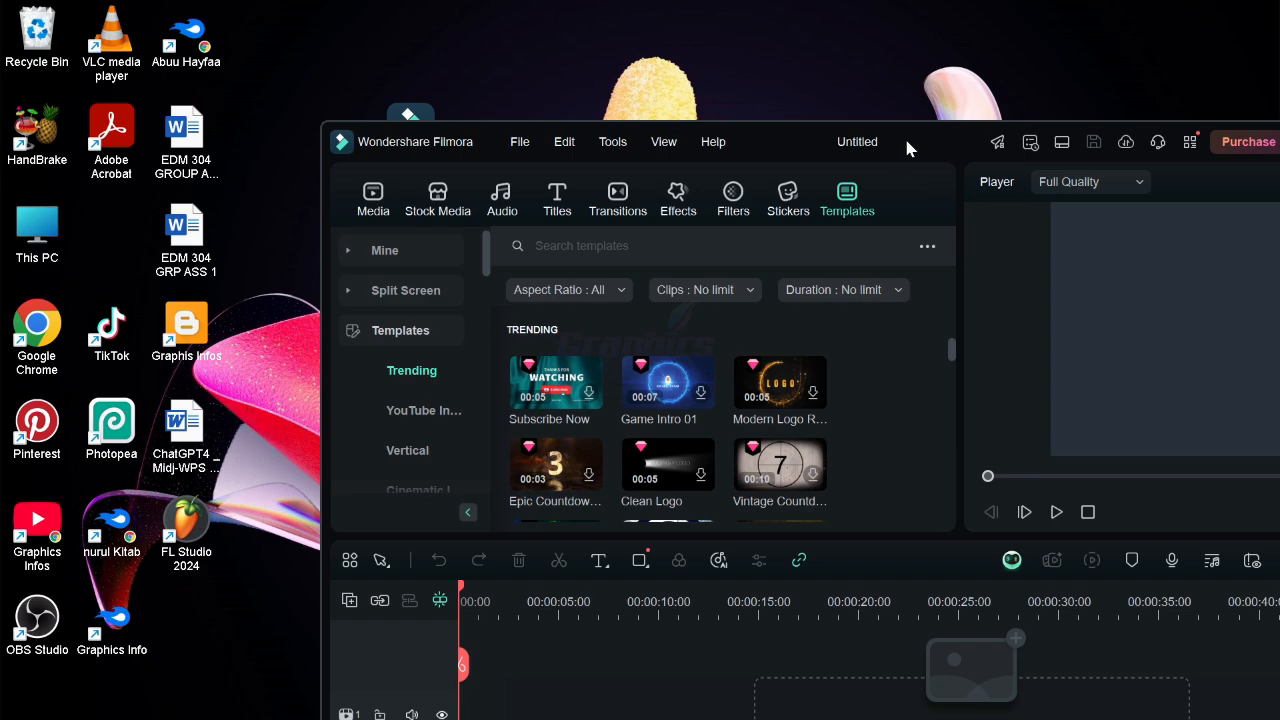
{"action": "left_click_drag", "start_coordinate": [904, 135], "coordinate": [937, 96]}
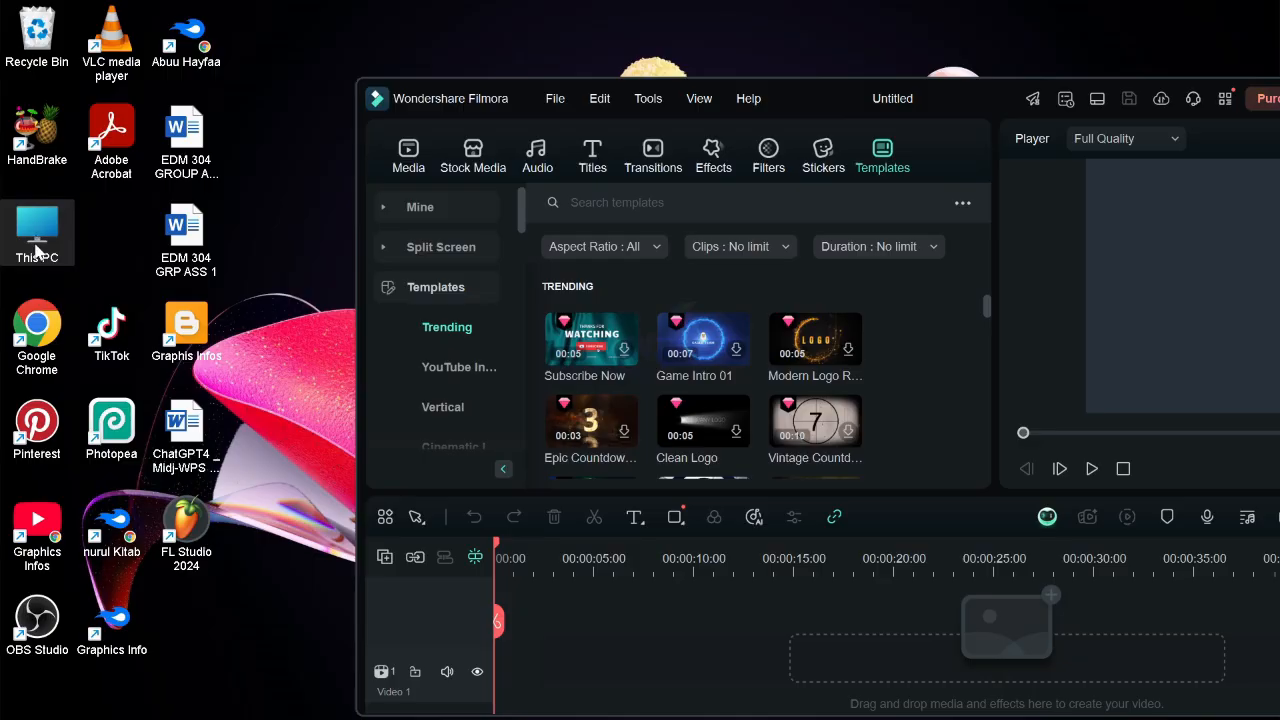
{"action": "left_click", "coordinate": [411, 162]}
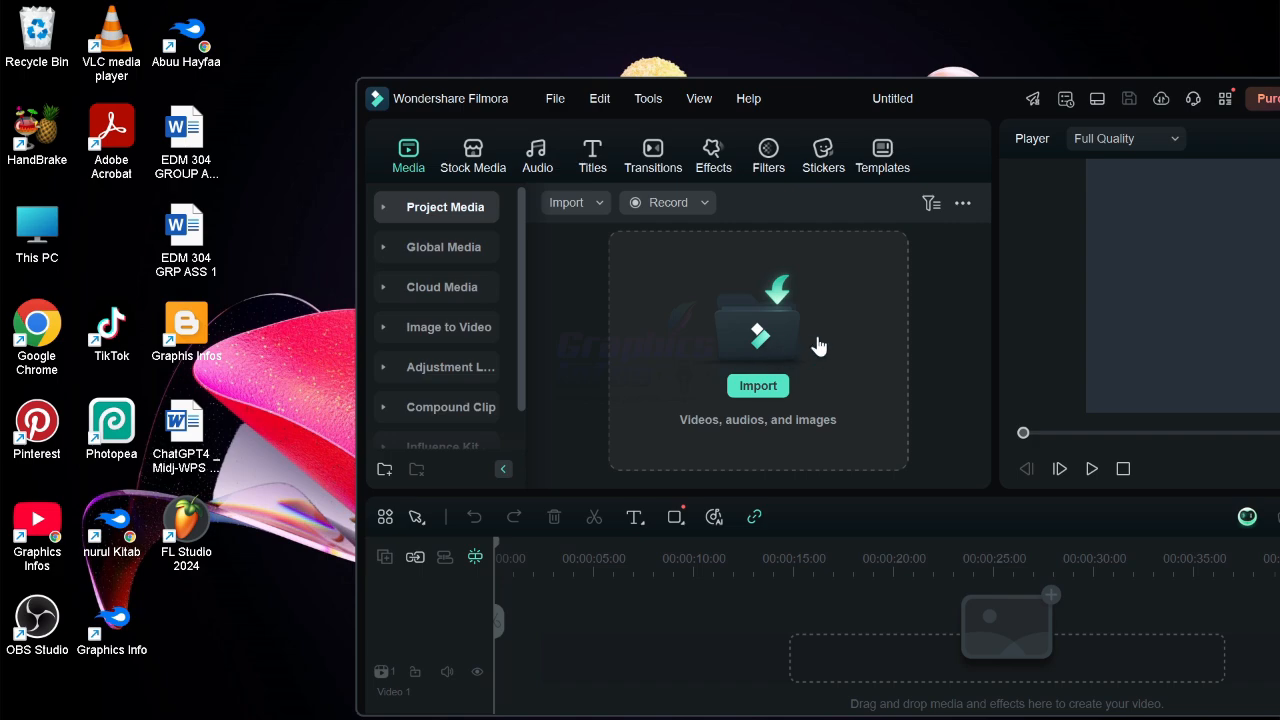
{"action": "double_click", "coordinate": [57, 232]}
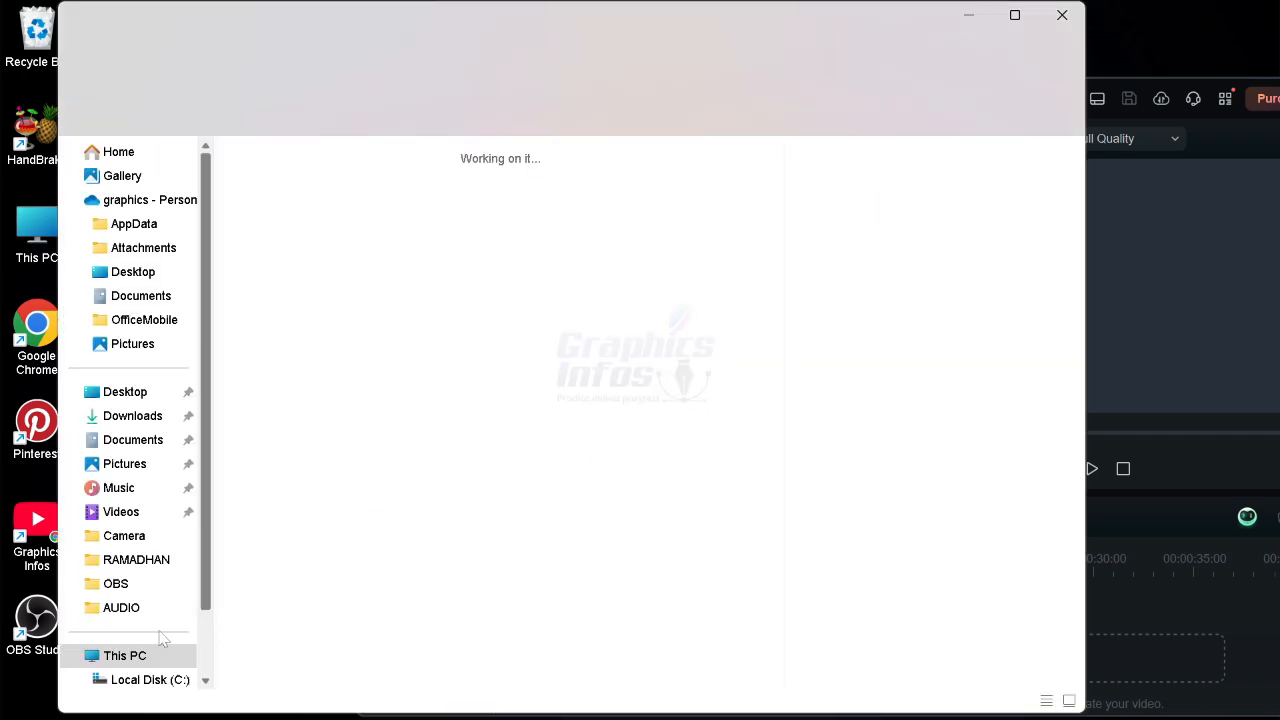
{"action": "left_click", "coordinate": [656, 207]}
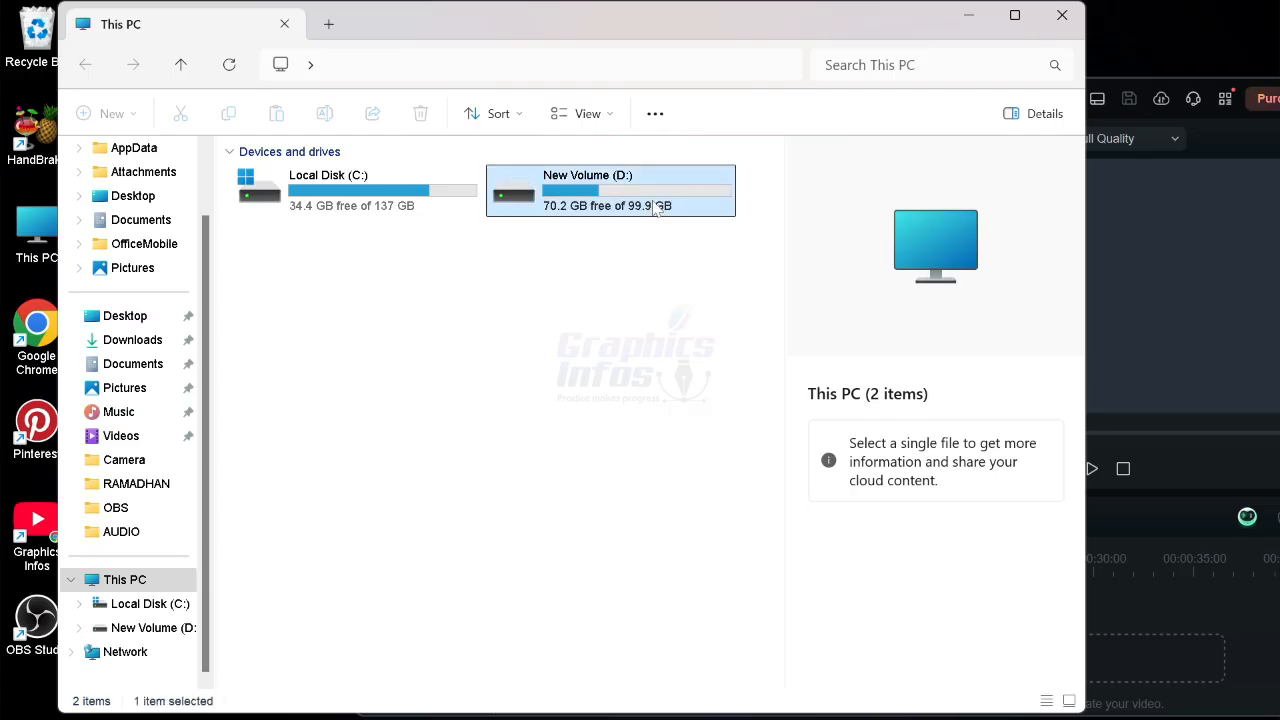
{"action": "double_click", "coordinate": [656, 207]}
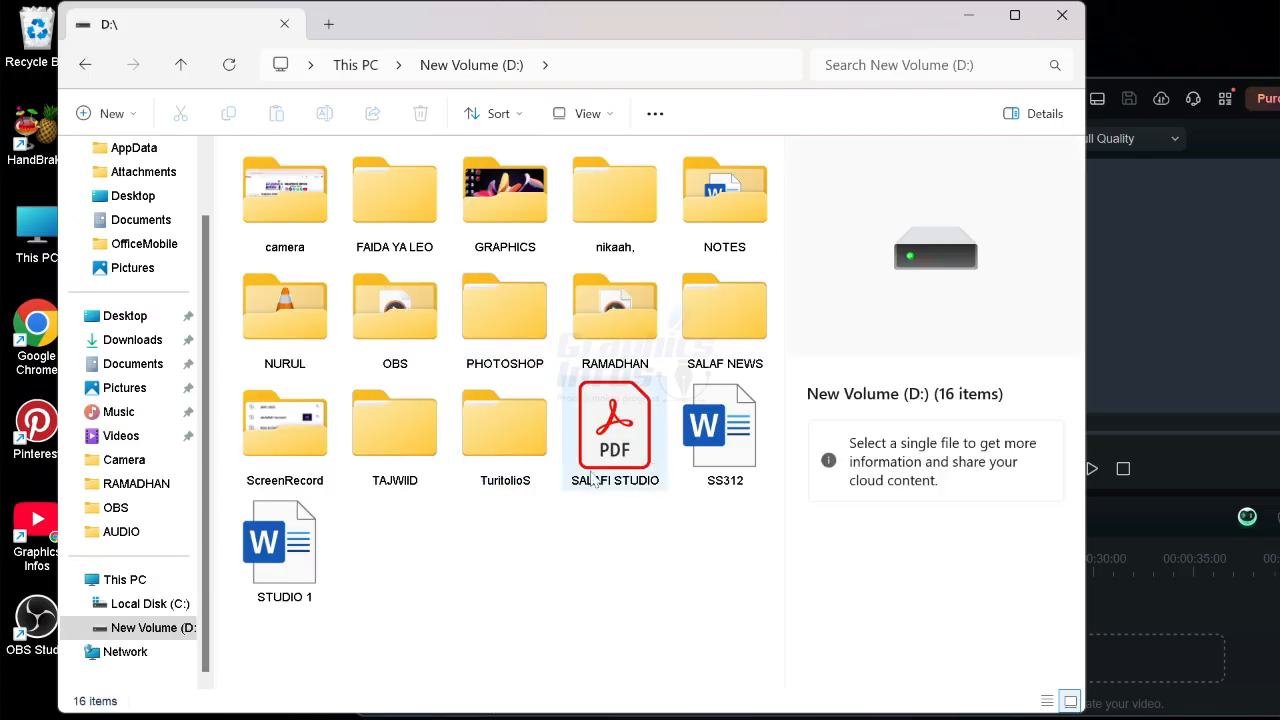
{"action": "double_click", "coordinate": [398, 300]}
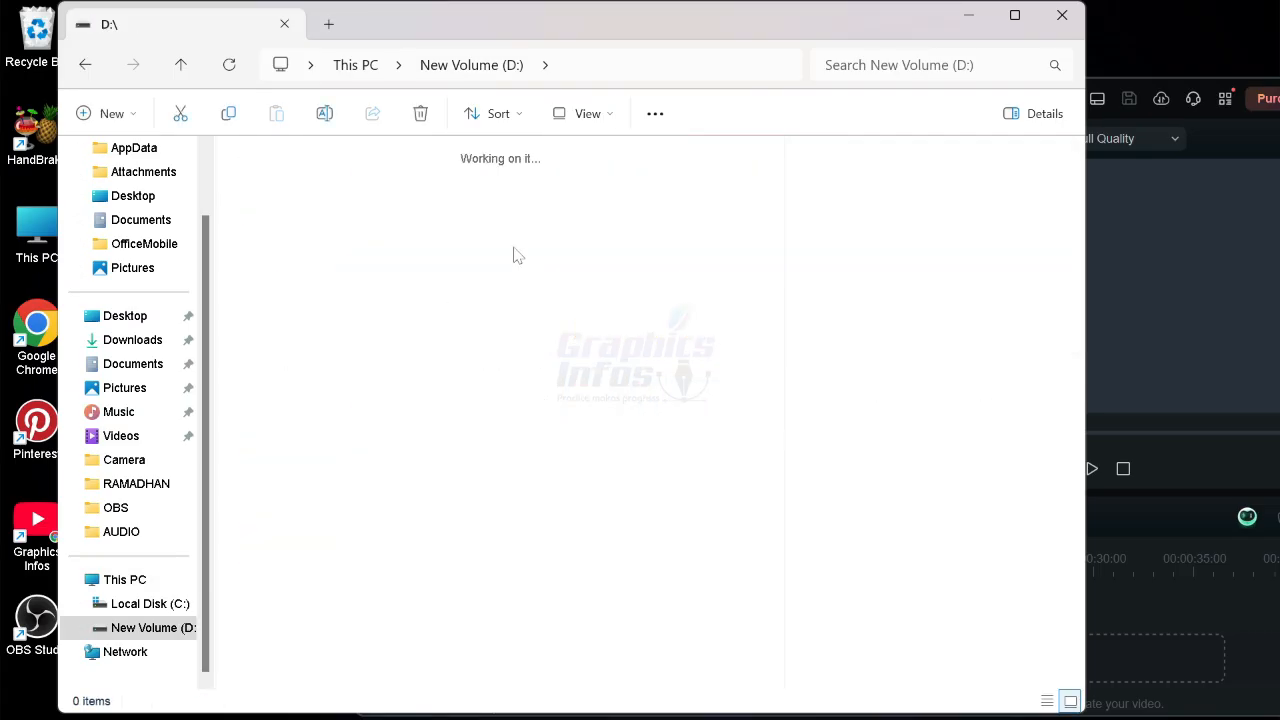
{"action": "left_click_drag", "start_coordinate": [720, 22], "coordinate": [509, 132]}
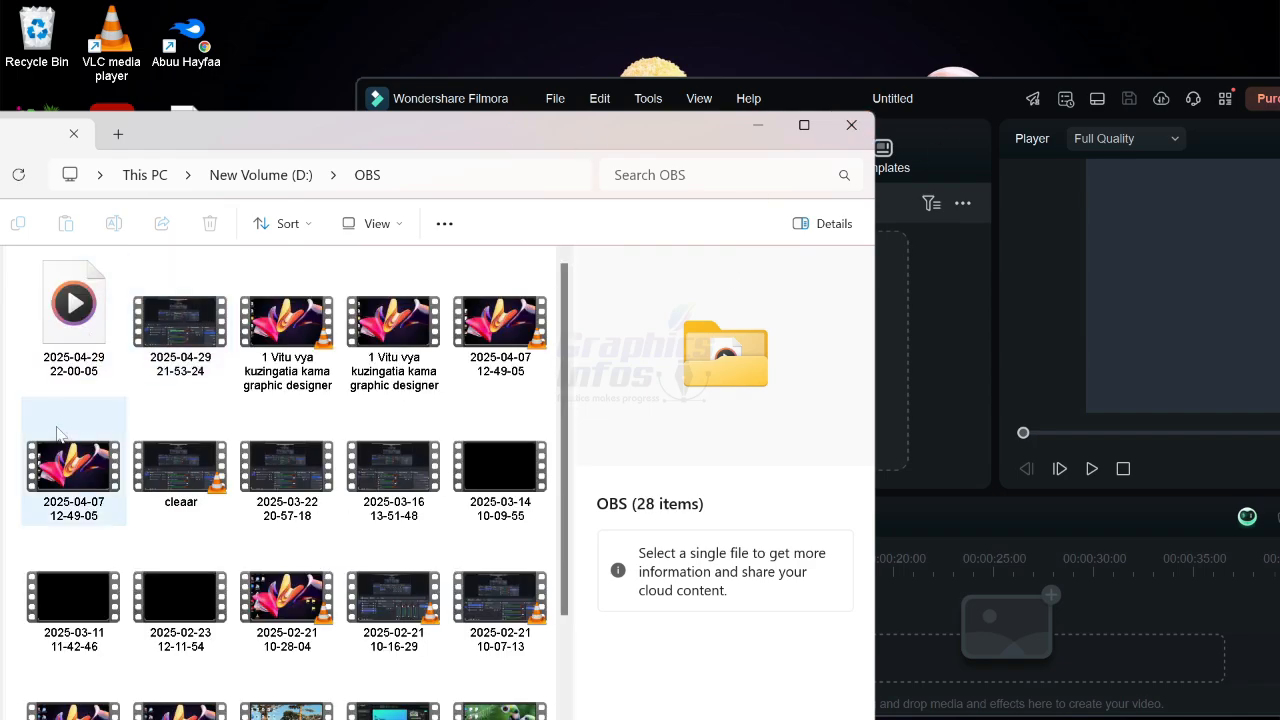
{"action": "left_click_drag", "start_coordinate": [73, 315], "coordinate": [928, 321]}
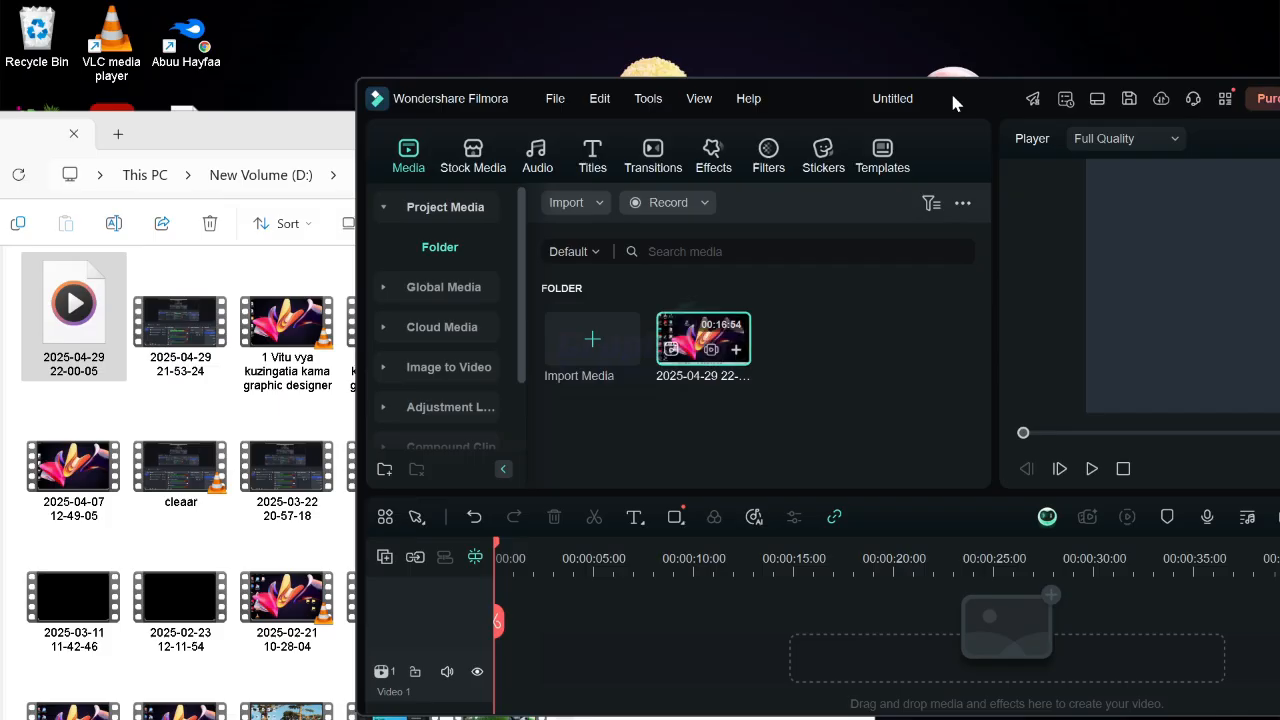
Maximize the editor window and undo the media import.
{"action": "left_click_drag", "start_coordinate": [950, 90], "coordinate": [766, 124]}
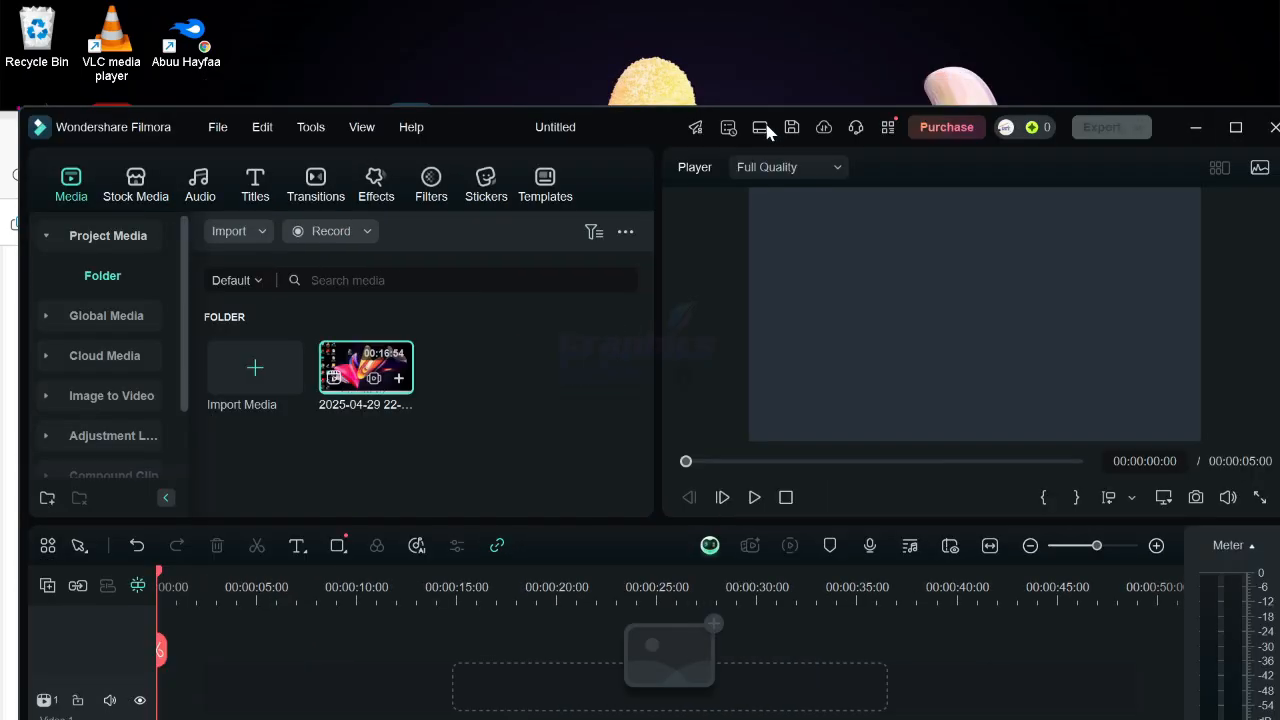
{"action": "left_click", "coordinate": [1236, 128]}
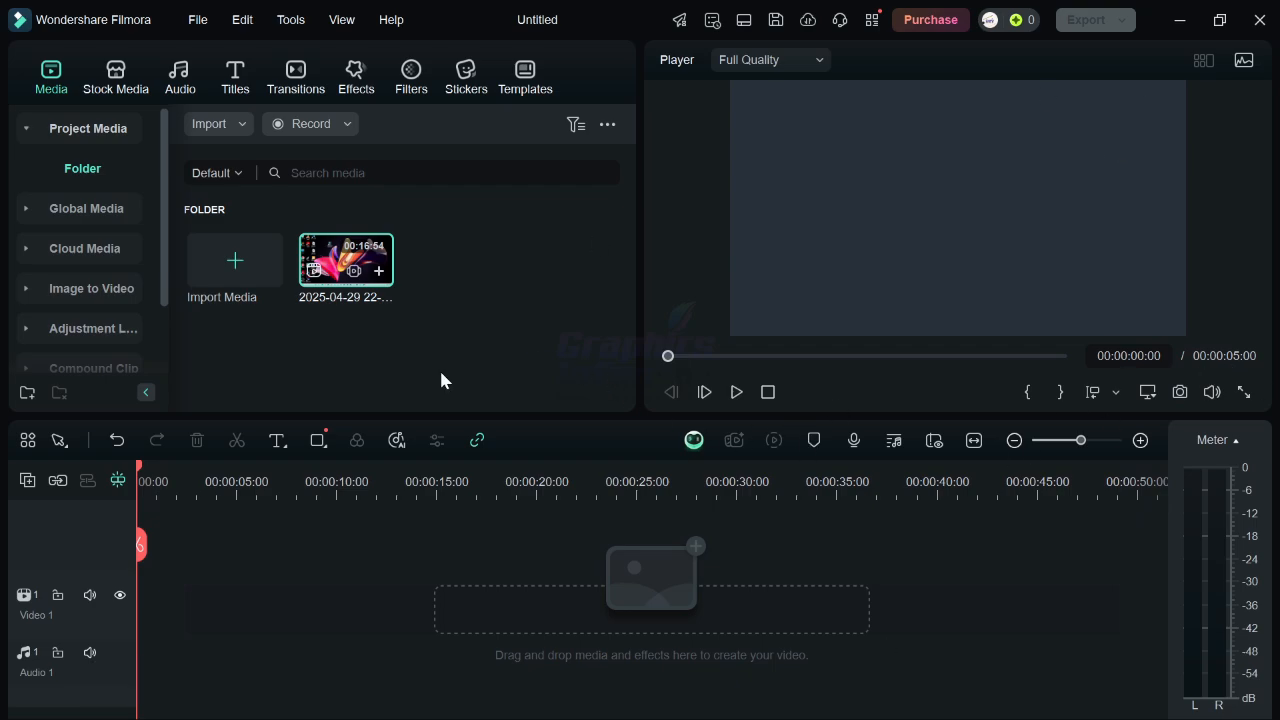
{"action": "key", "text": "ctrl+z"}
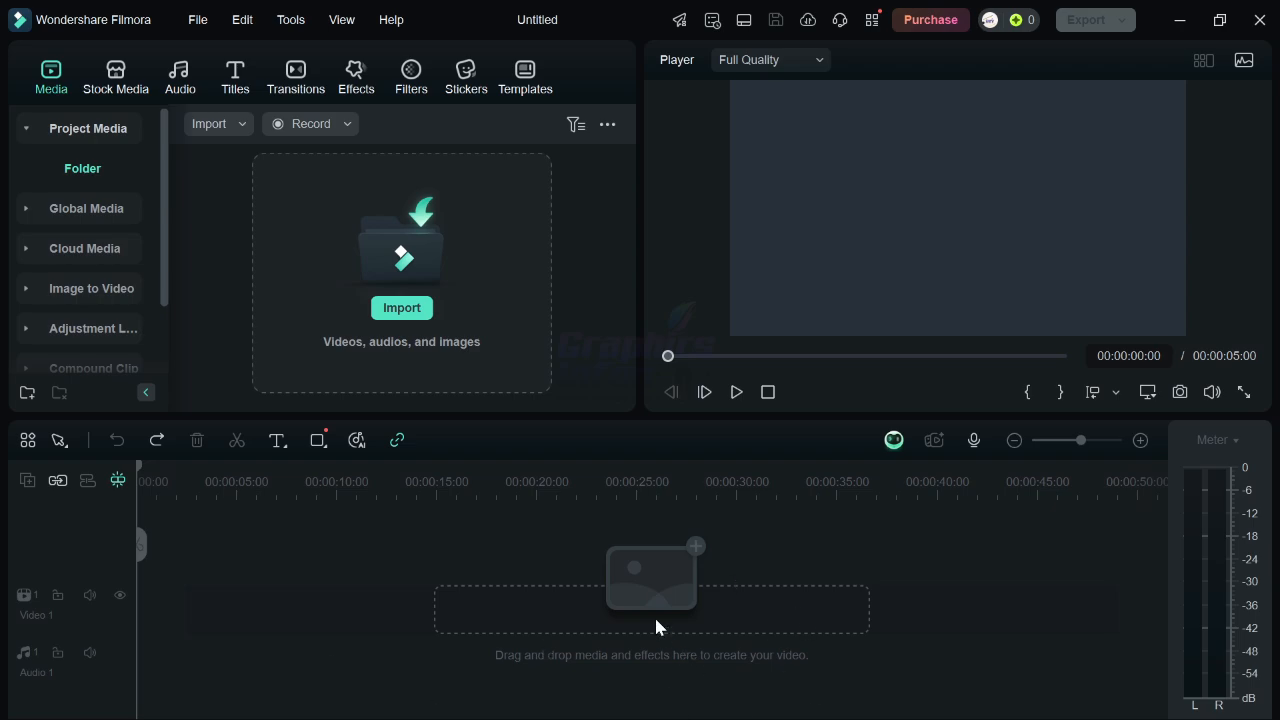
{"action": "key", "text": "super"}
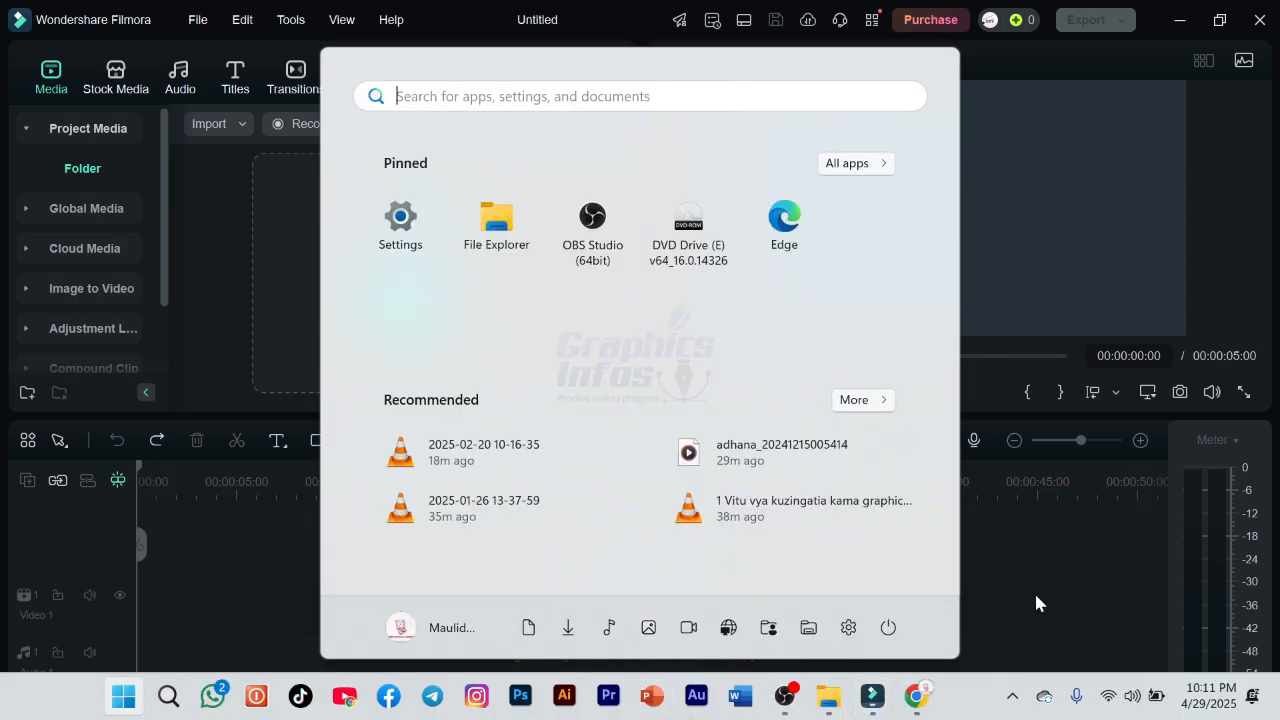
{"action": "mouse_move", "coordinate": [840, 697]}
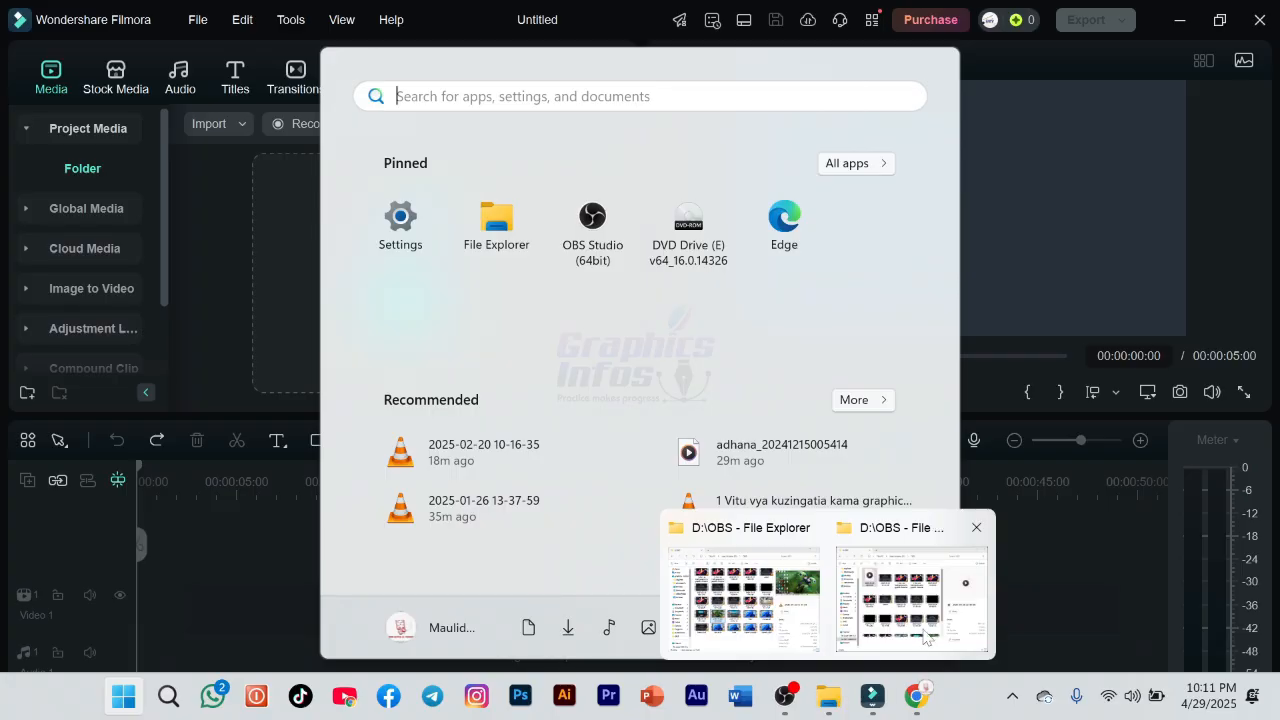
{"action": "left_click", "coordinate": [911, 600]}
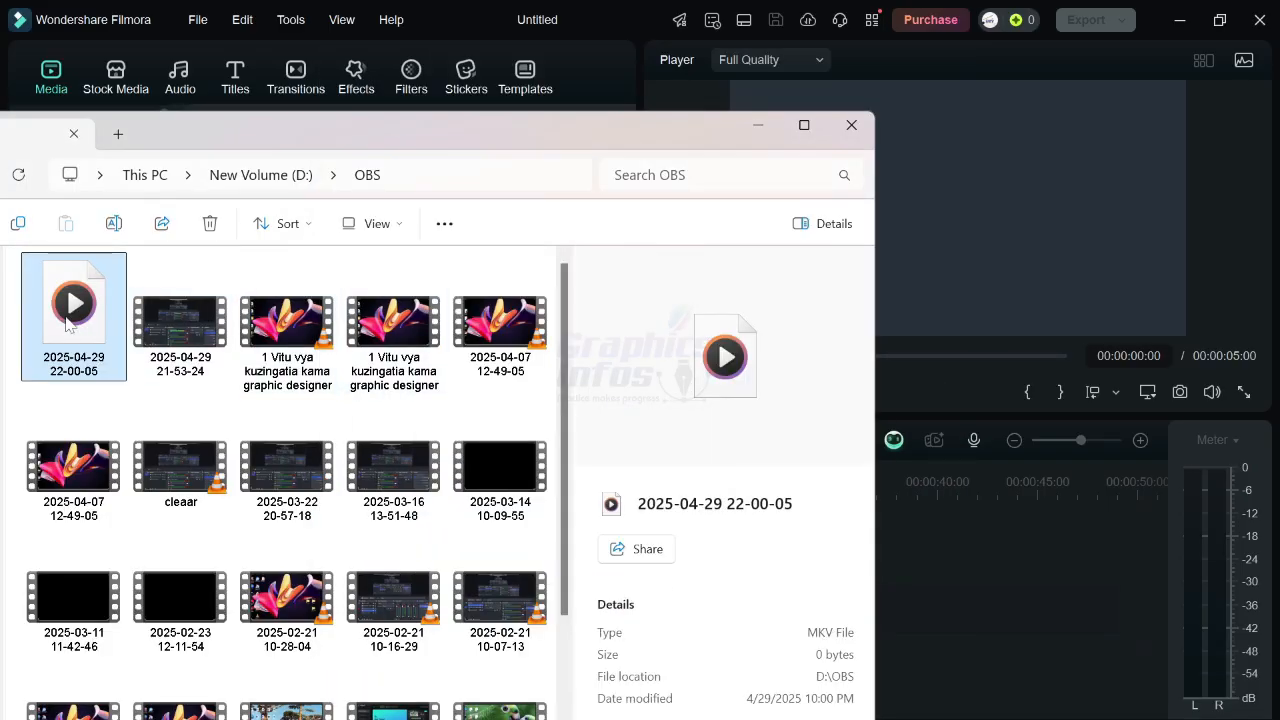
{"action": "left_click_drag", "start_coordinate": [68, 322], "coordinate": [975, 650]}
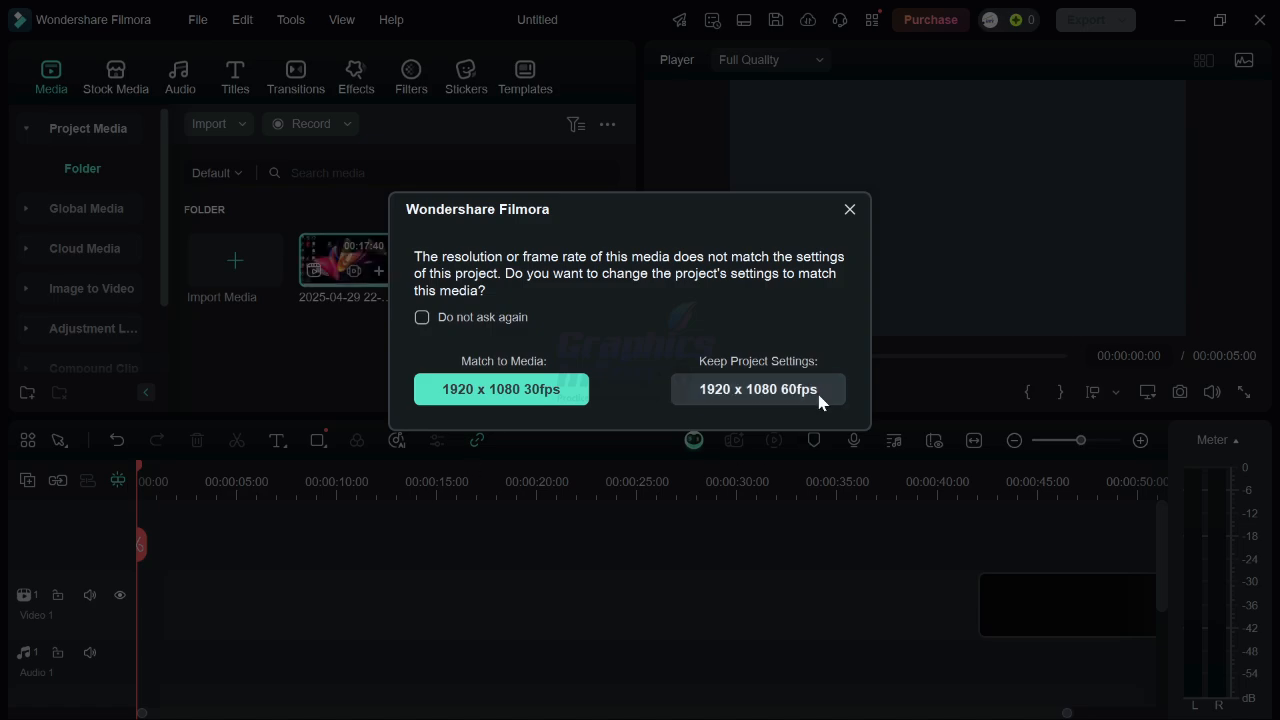
{"action": "left_click", "coordinate": [818, 396]}
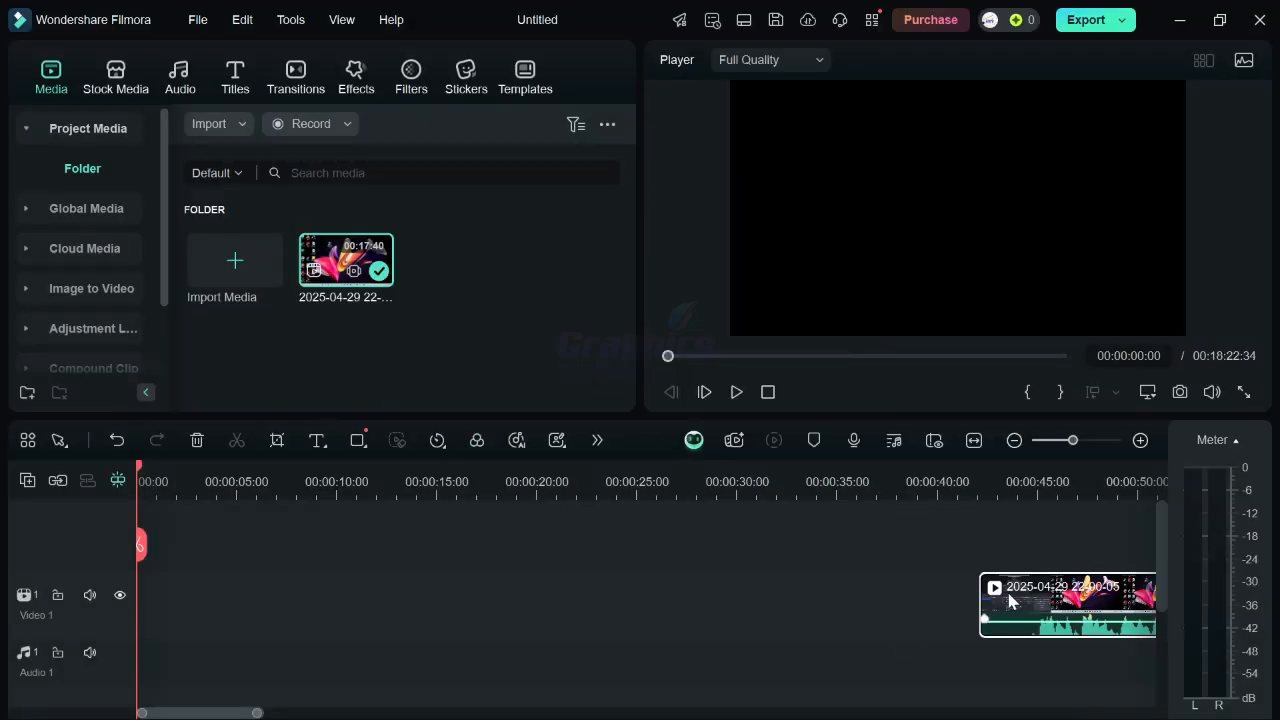
Move the recording clip to the start of the timeline and briefly play and pause it.
{"action": "left_click_drag", "start_coordinate": [1009, 594], "coordinate": [8, 597]}
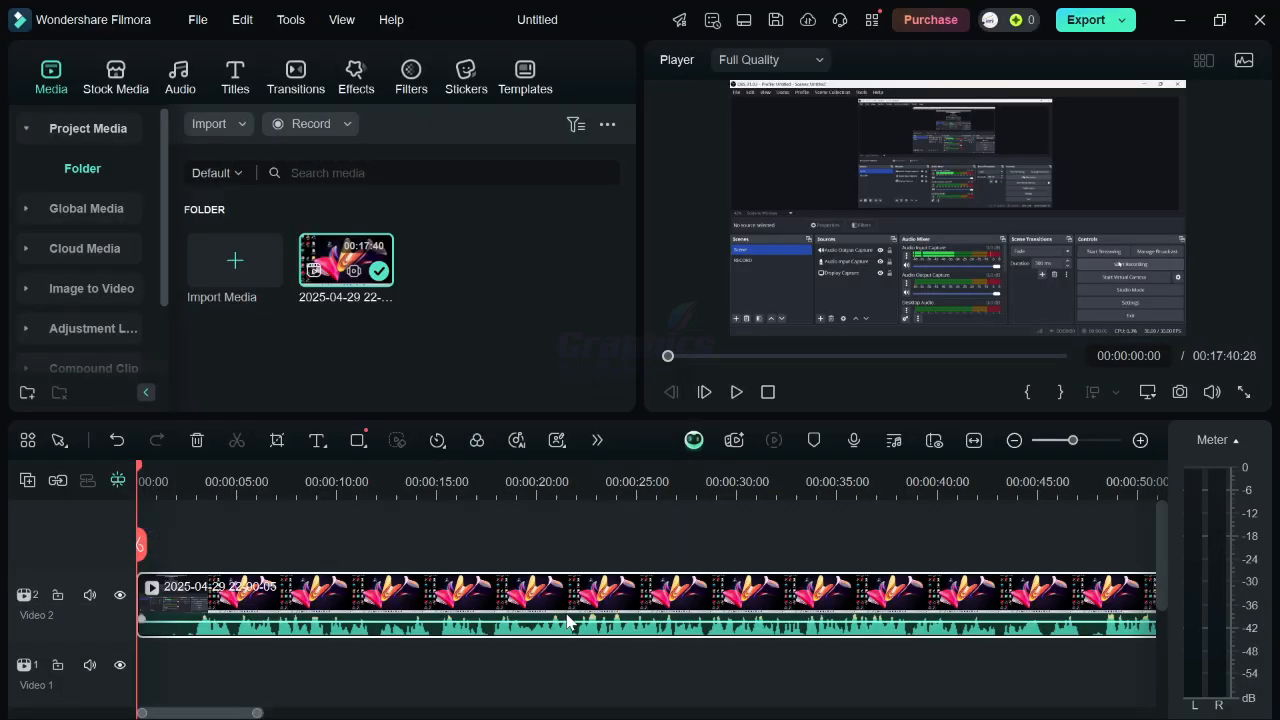
{"action": "key", "text": "space"}
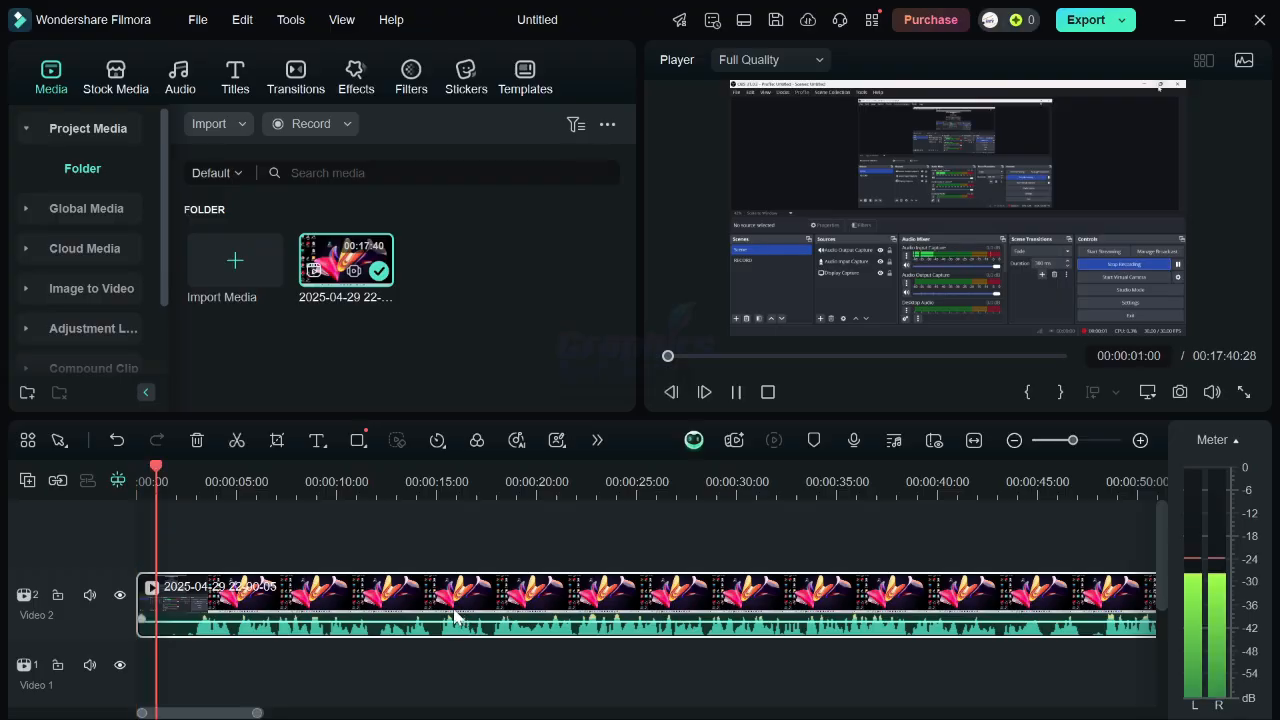
{"action": "key", "text": "space"}
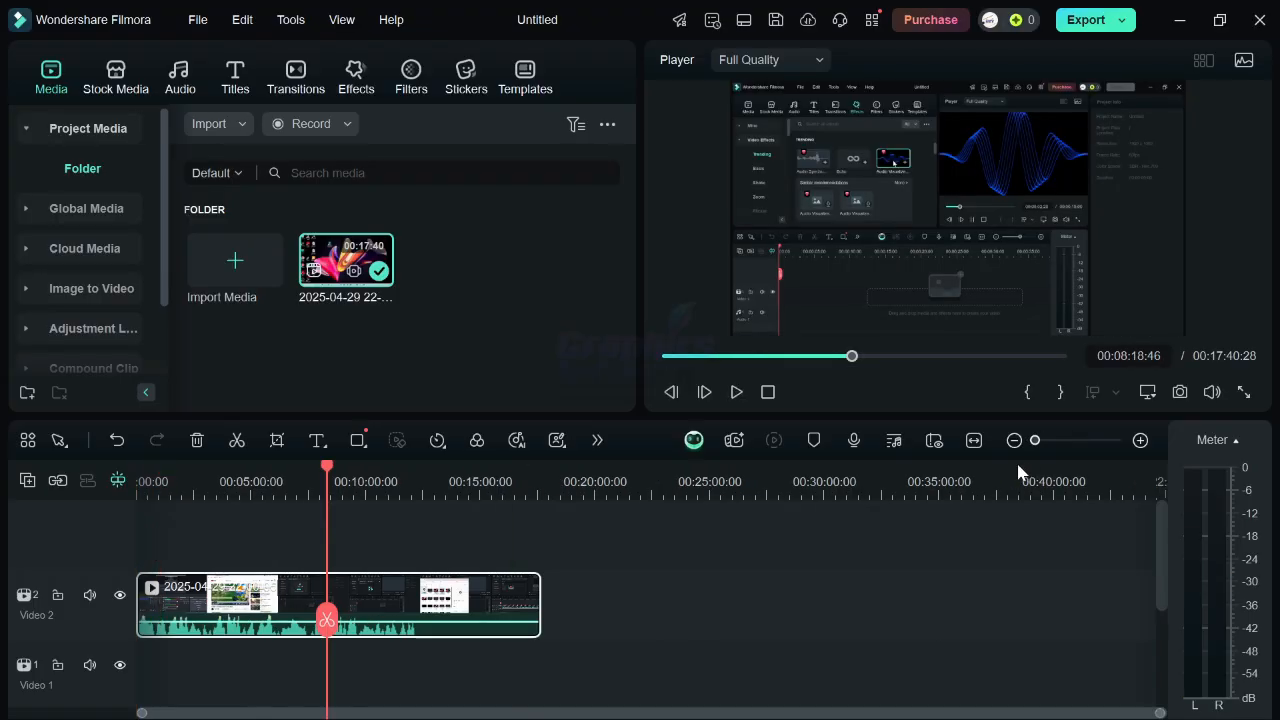
Zoom the timeline in and out to examine the recording clip at different scales.
{"action": "left_click_drag", "start_coordinate": [1036, 442], "coordinate": [1034, 478]}
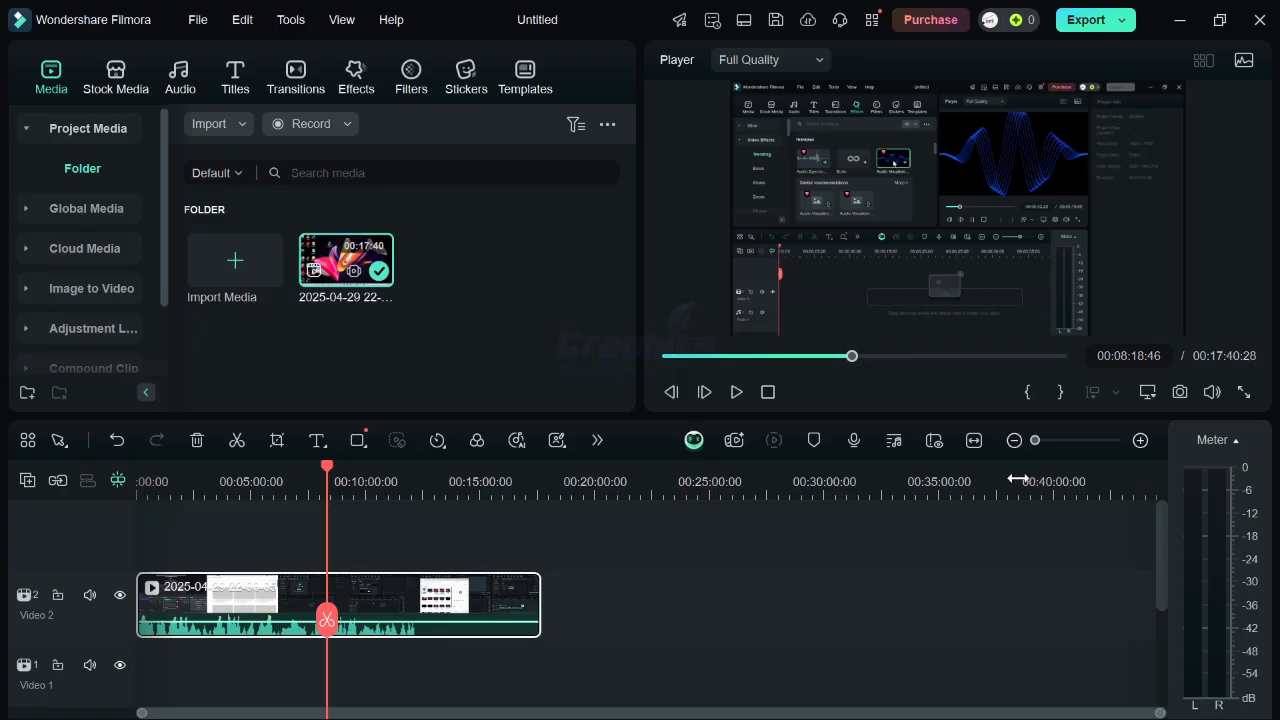
{"action": "scroll", "coordinate": [1017, 479], "scroll_direction": "up", "scroll_amount": 10}
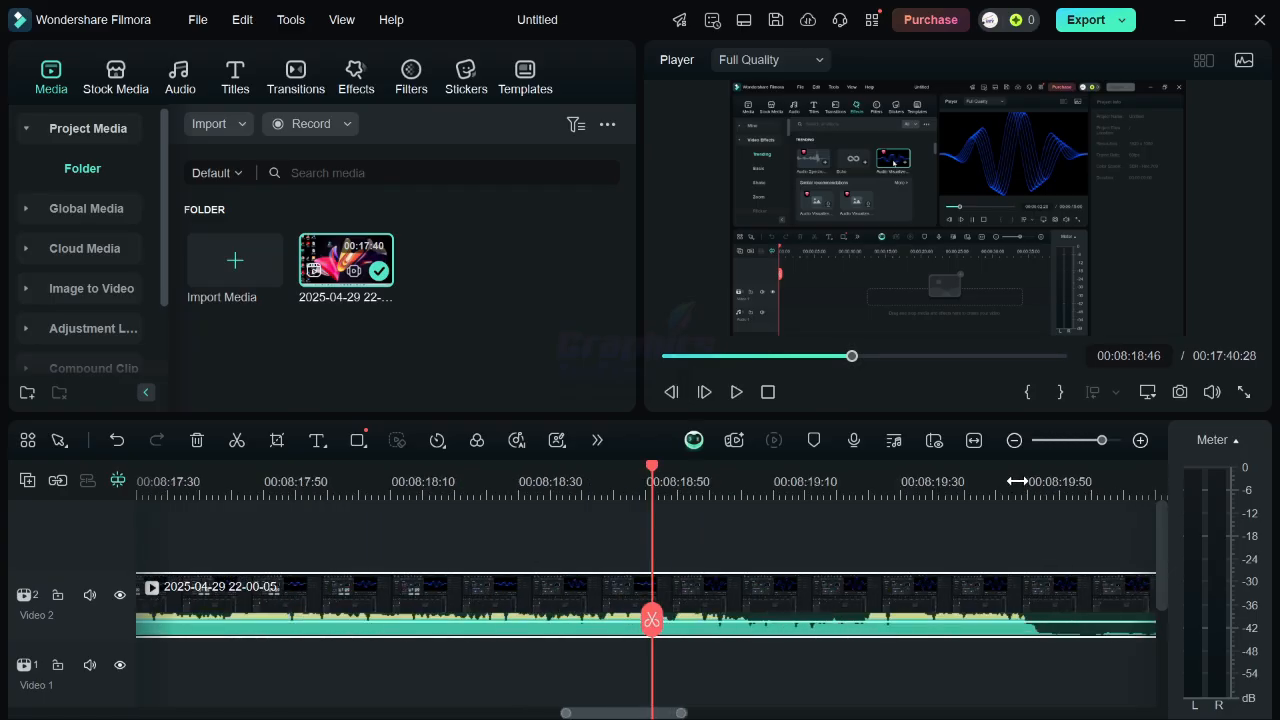
{"action": "scroll", "coordinate": [1014, 491], "scroll_direction": "down", "scroll_amount": 10}
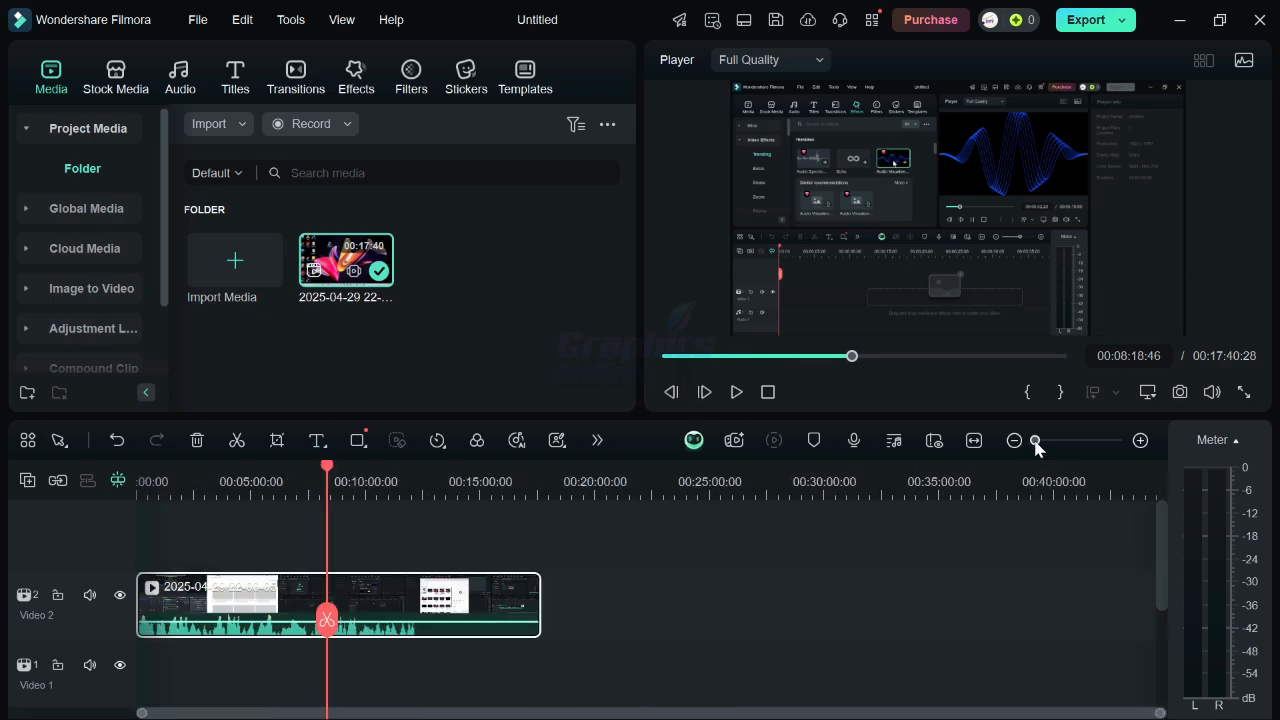
{"action": "left_click_drag", "start_coordinate": [1035, 447], "coordinate": [1065, 440]}
{"action": "left_click", "coordinate": [1140, 440]}
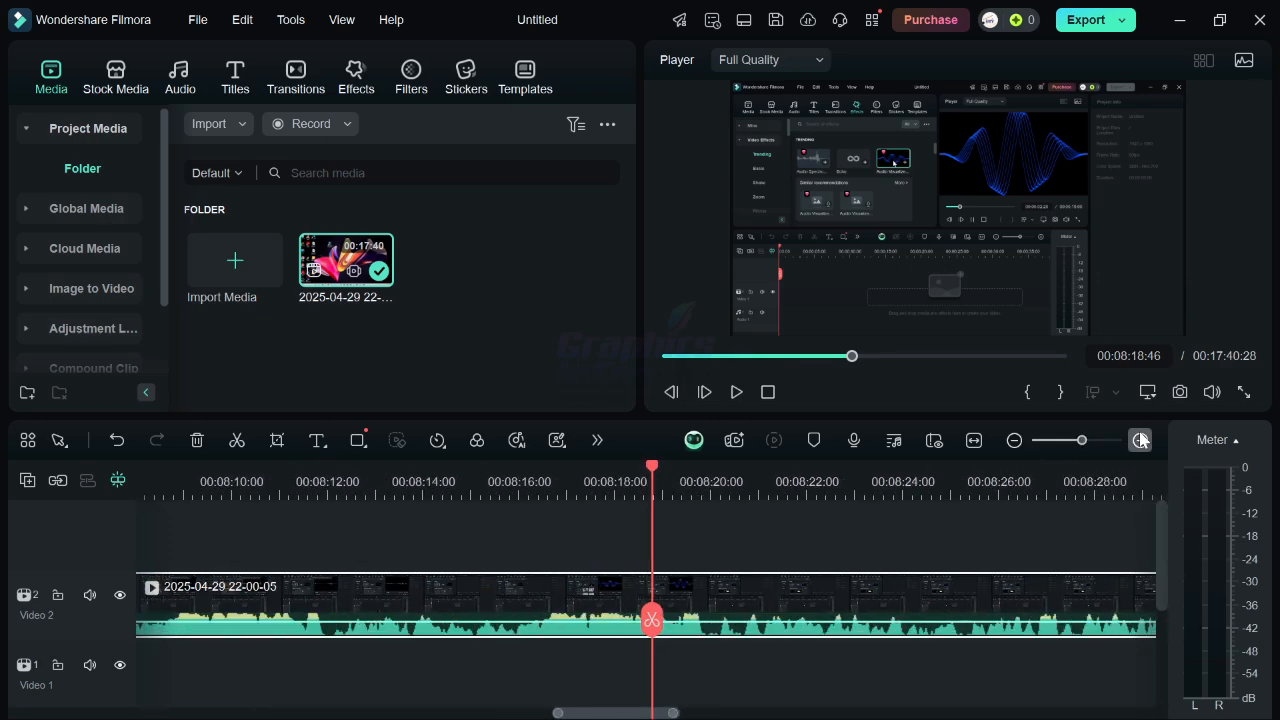
{"action": "left_click", "coordinate": [1013, 440]}
{"action": "left_click", "coordinate": [1012, 442]}
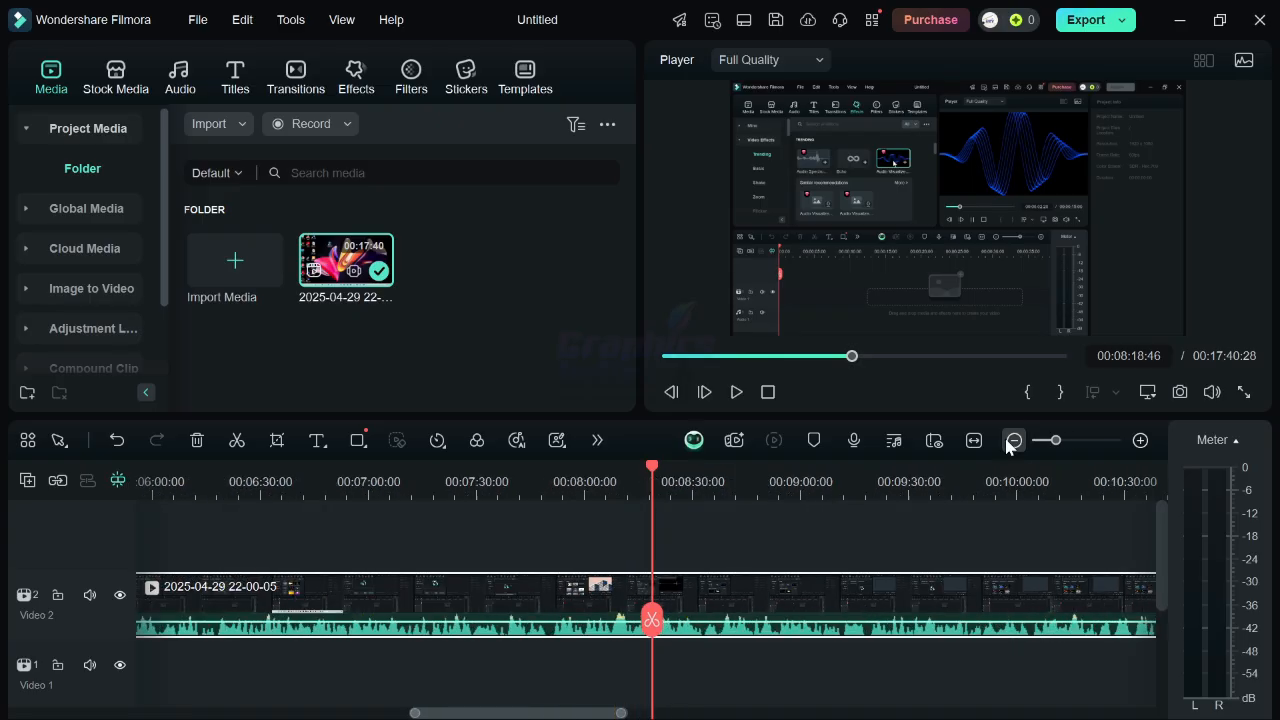
{"action": "left_click", "coordinate": [1012, 441]}
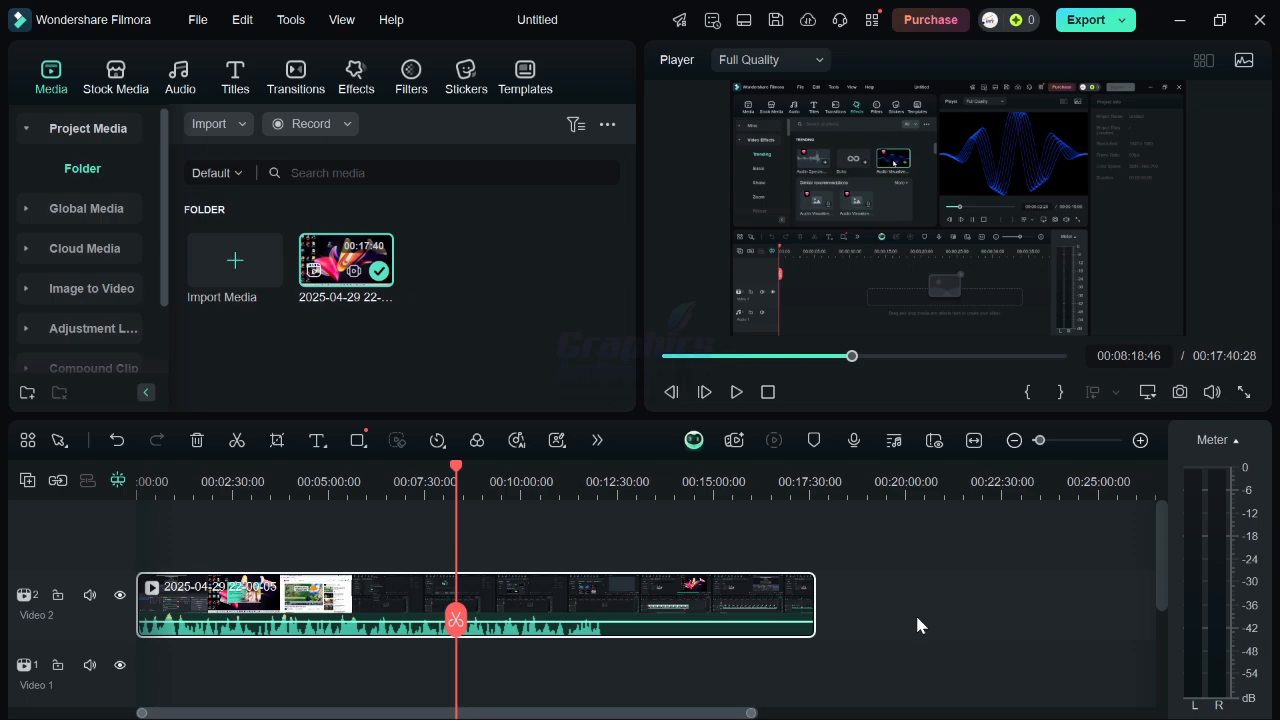
{"action": "scroll", "coordinate": [917, 625], "scroll_direction": "up", "scroll_amount": 3}
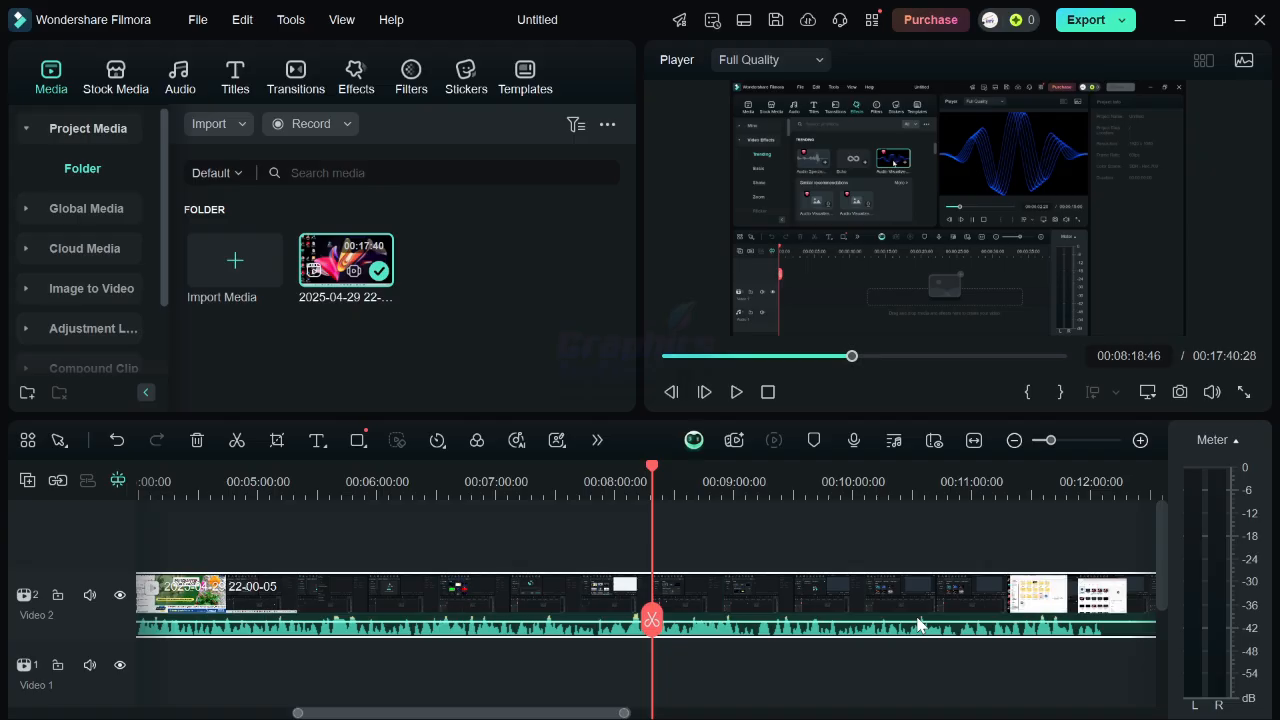
{"action": "scroll", "coordinate": [917, 625], "scroll_direction": "down", "scroll_amount": 4}
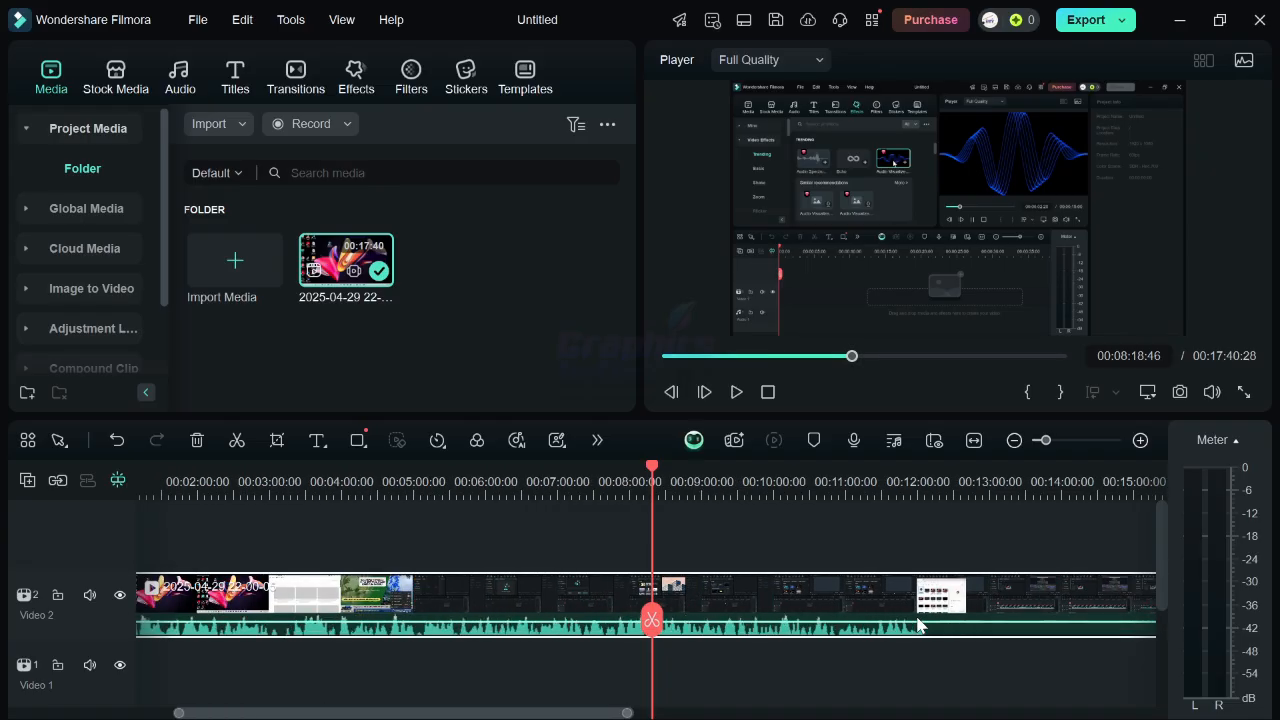
{"action": "scroll", "coordinate": [917, 625], "scroll_direction": "down", "scroll_amount": 3}
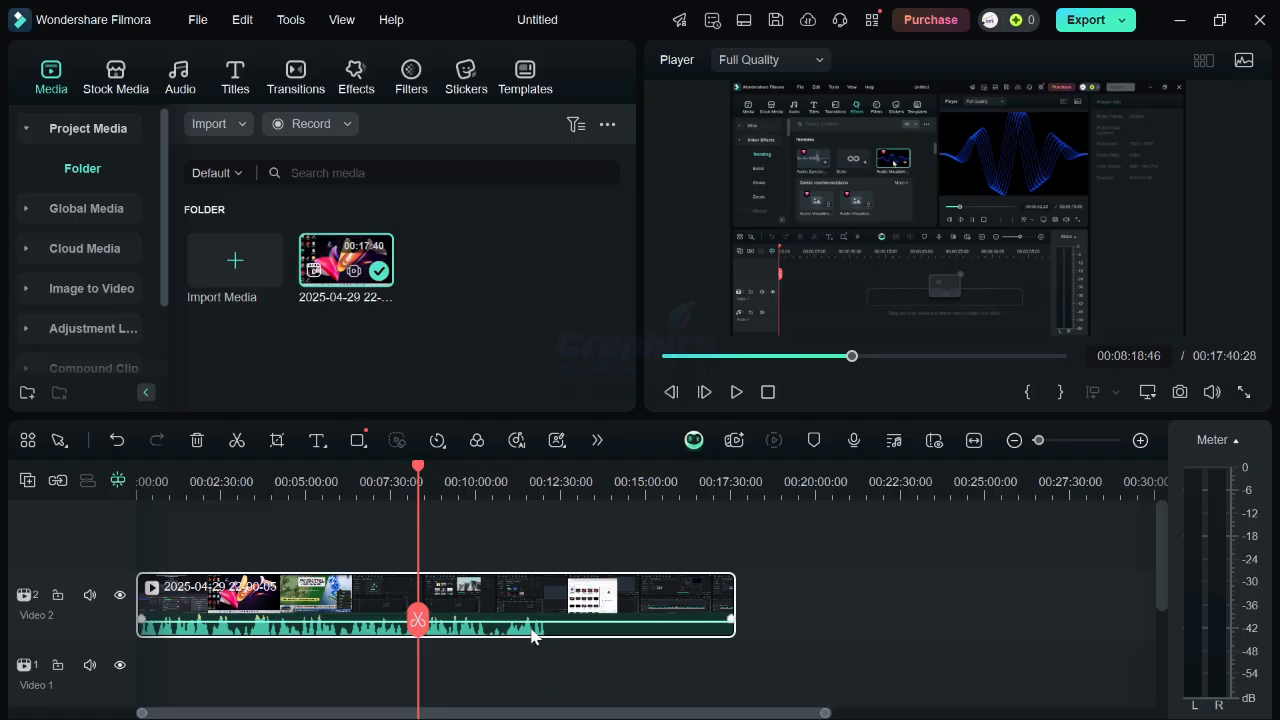
Import the cha audio and five images from the Nikaah picha & video folder into the media library.
{"action": "mouse_move", "coordinate": [517, 614]}
{"action": "left_mouse_down"}
{"action": "mouse_move", "coordinate": [880, 529]}
{"action": "mouse_move", "coordinate": [594, 634]}
{"action": "mouse_move", "coordinate": [516, 600]}
{"action": "left_mouse_up"}
{"action": "left_click", "coordinate": [255, 270]}
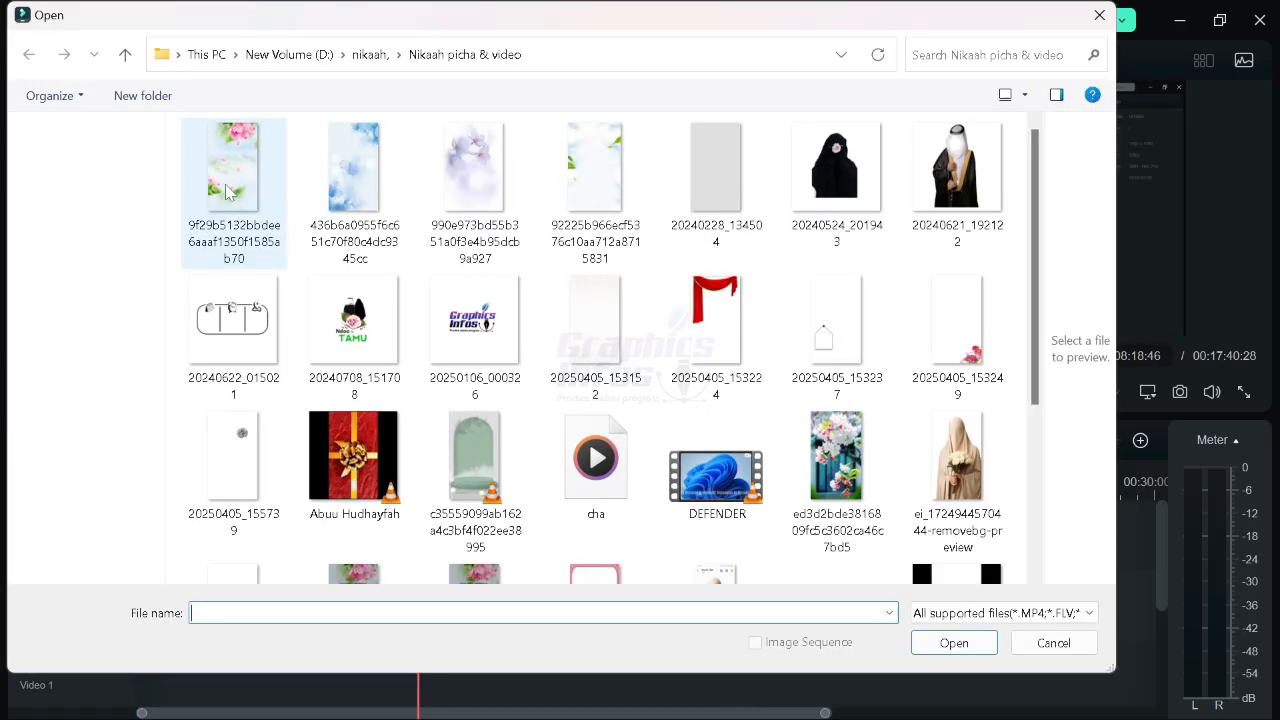
{"action": "left_click", "coordinate": [596, 468]}
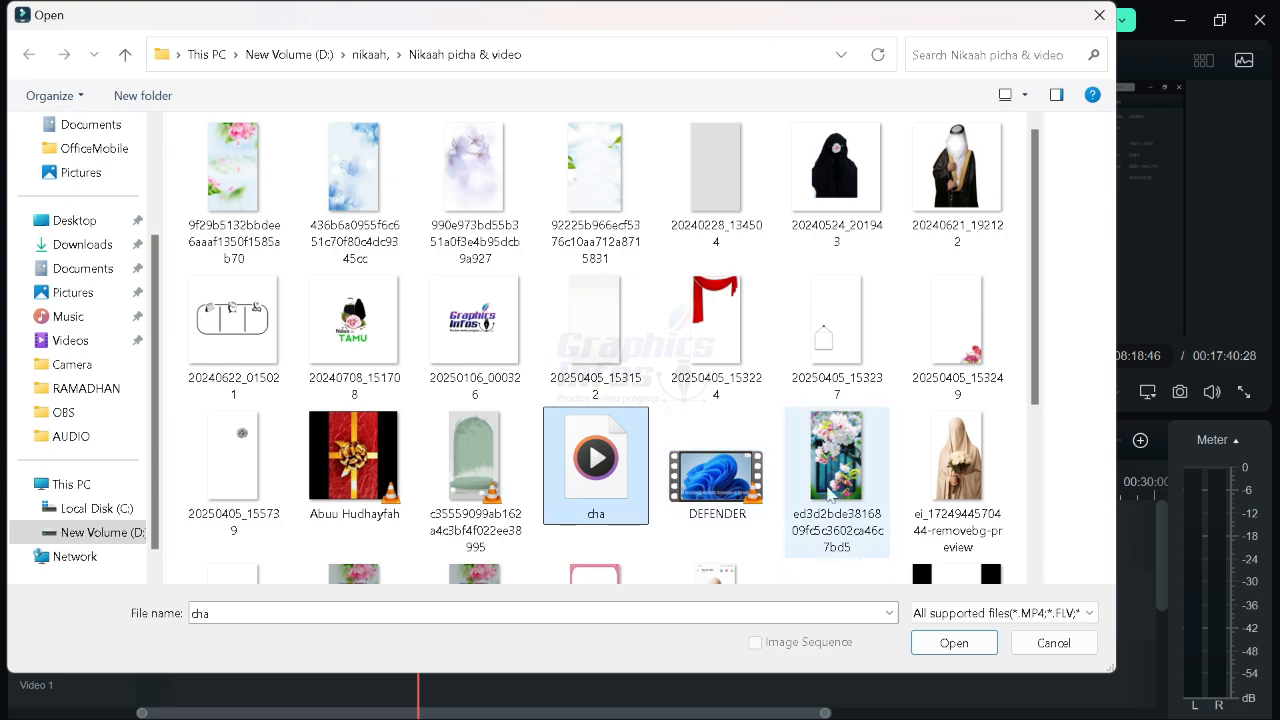
{"action": "left_click", "coordinate": [915, 452], "text": "ctrl"}
{"action": "left_click", "coordinate": [828, 208], "text": "ctrl"}
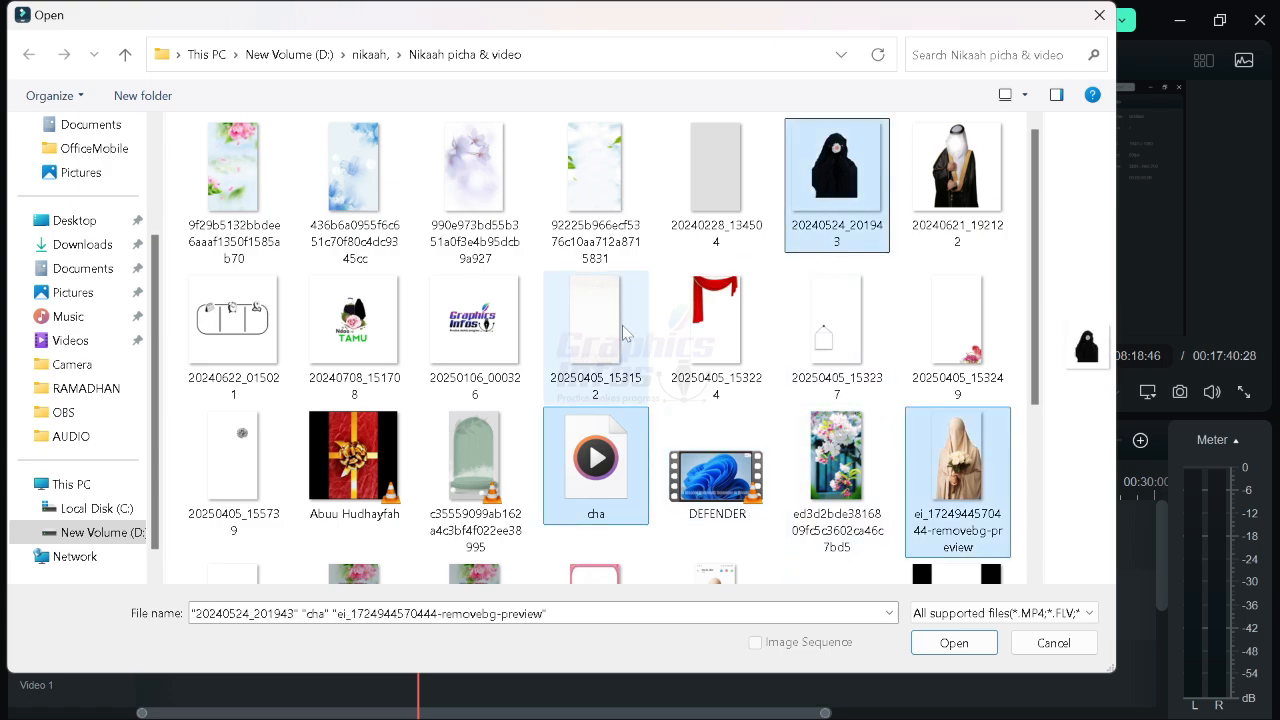
{"action": "left_click", "coordinate": [560, 348], "text": "ctrl"}
{"action": "left_click", "coordinate": [390, 355], "text": "ctrl"}
{"action": "left_click", "coordinate": [480, 355], "text": "ctrl"}
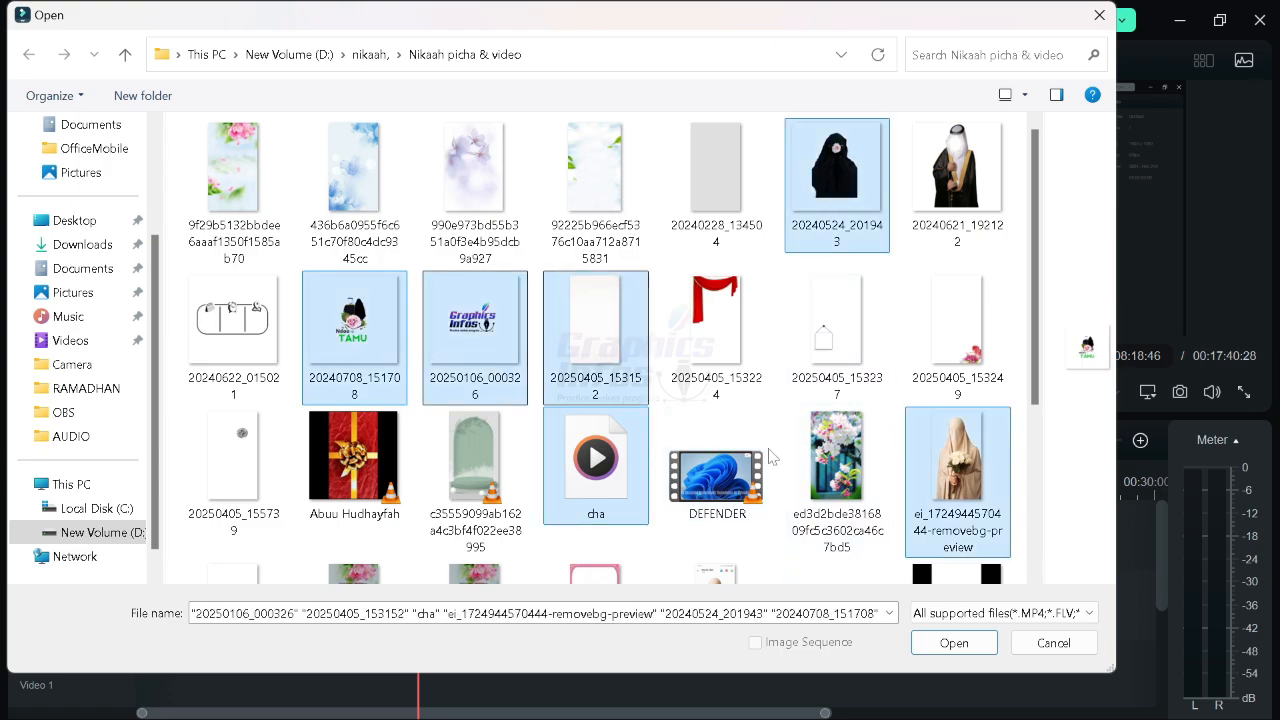
{"action": "left_click", "coordinate": [941, 641]}
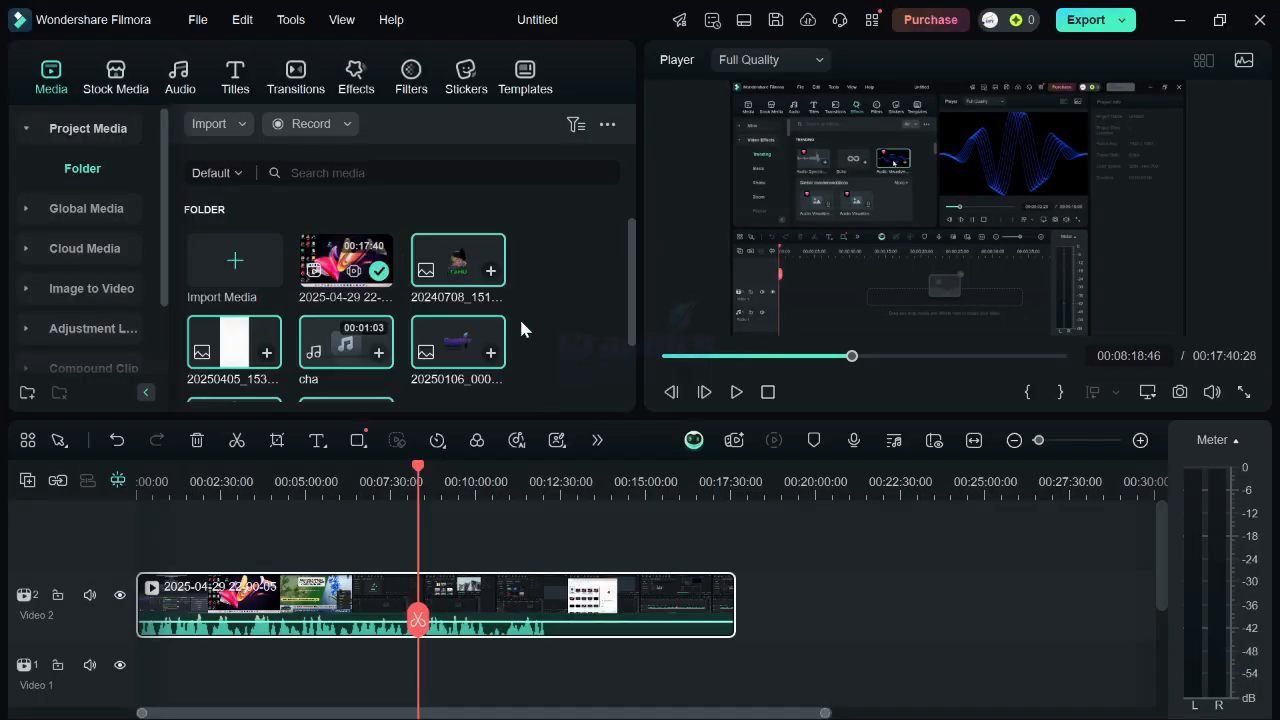
Add the selected imported media to the start of the timeline, undoing and repeating the drop.
{"action": "left_click_drag", "start_coordinate": [445, 275], "coordinate": [200, 552]}
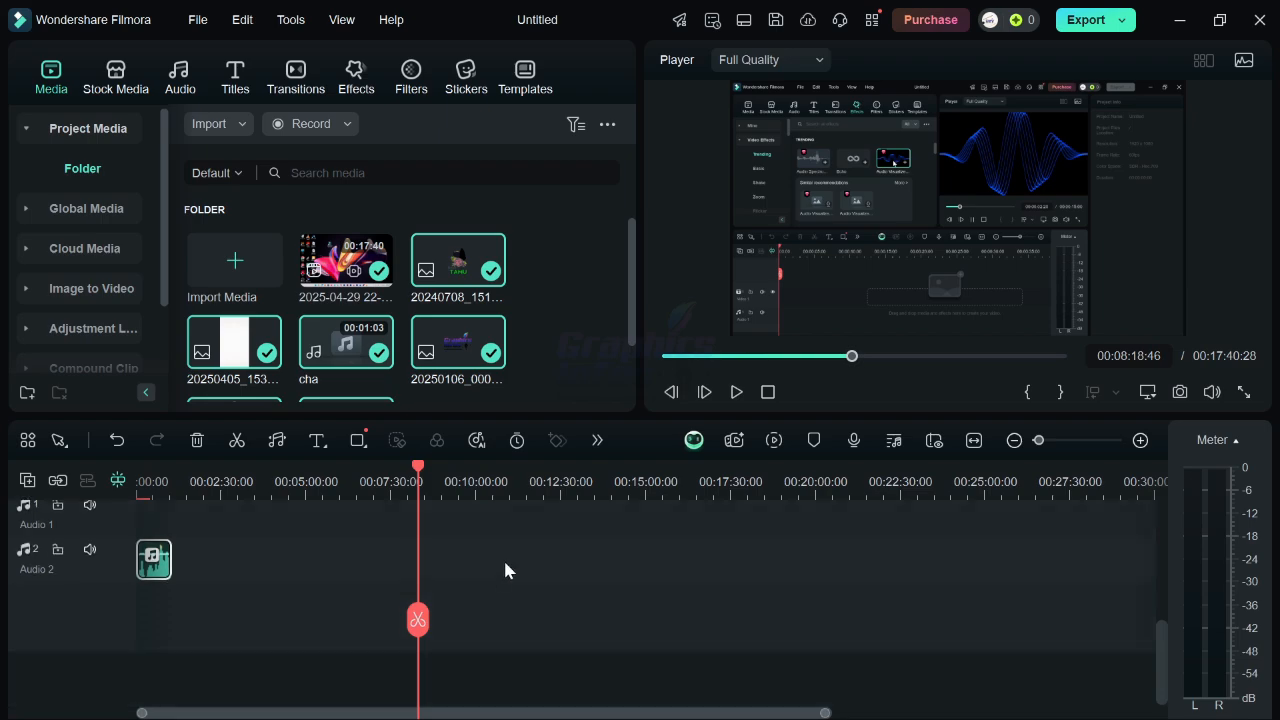
{"action": "scroll", "coordinate": [506, 568], "scroll_direction": "up", "scroll_amount": 3}
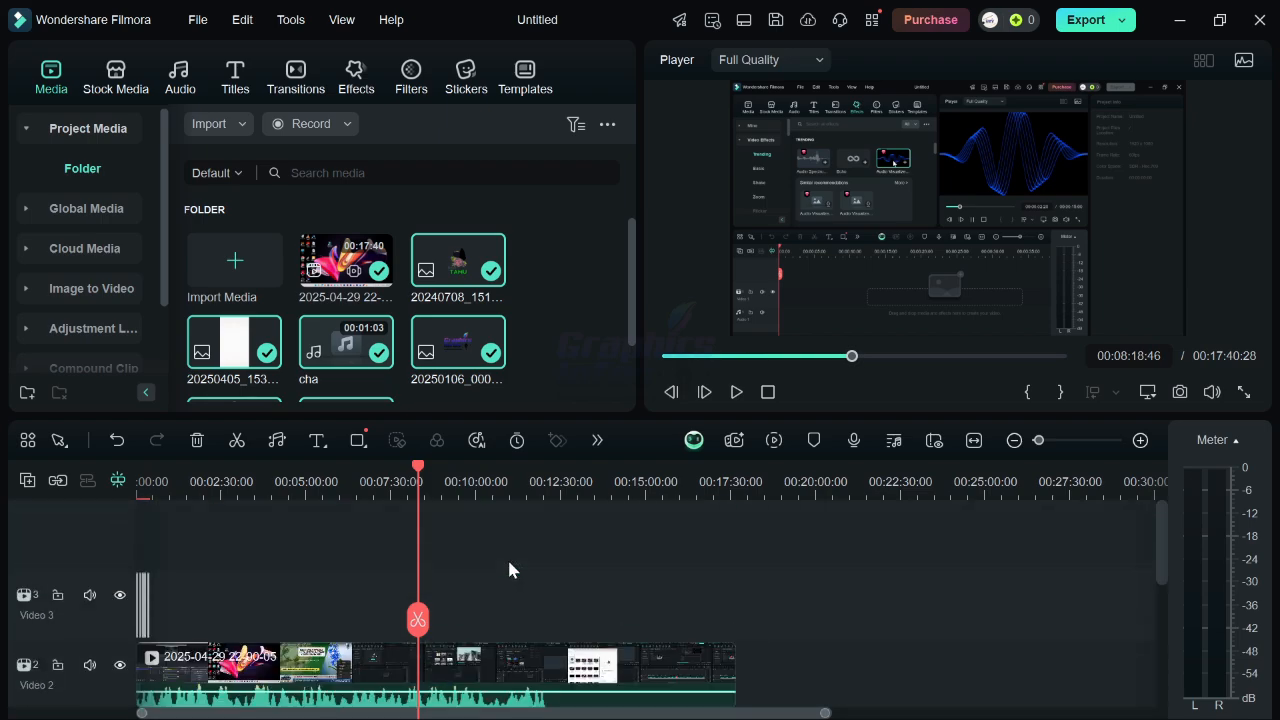
{"action": "key", "text": "ctrl+z"}
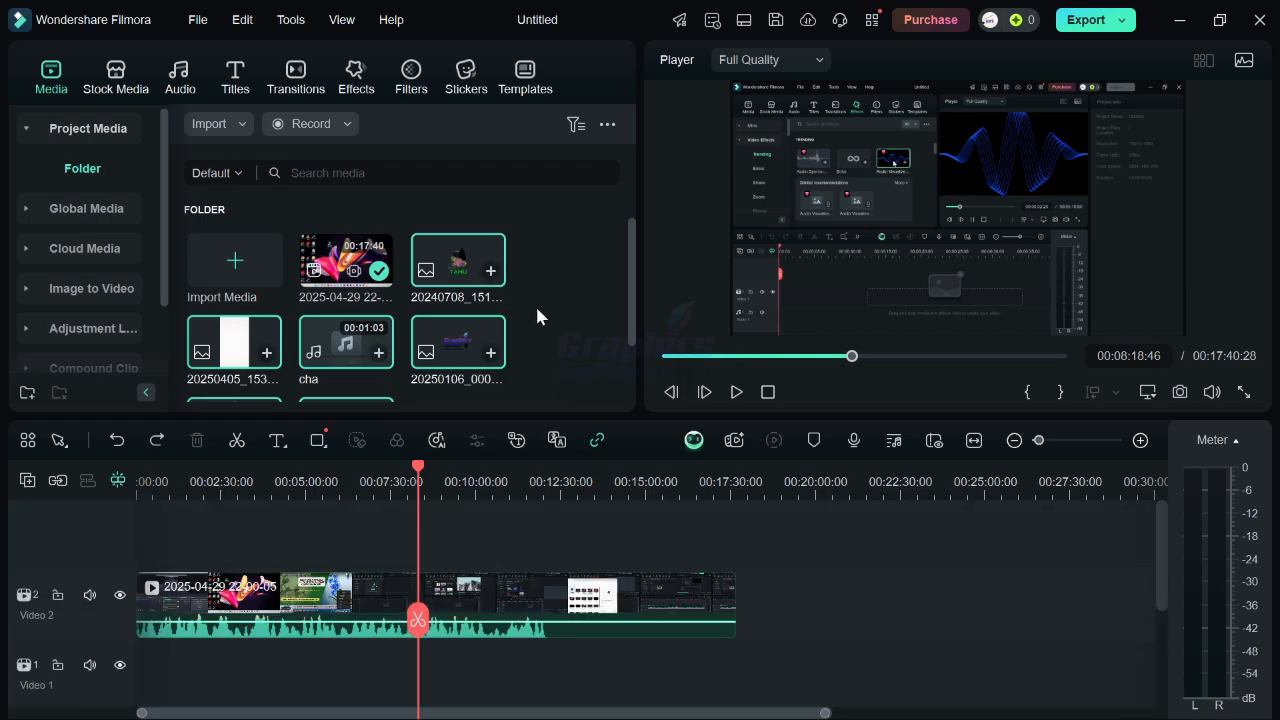
{"action": "left_click_drag", "start_coordinate": [475, 342], "coordinate": [86, 572]}
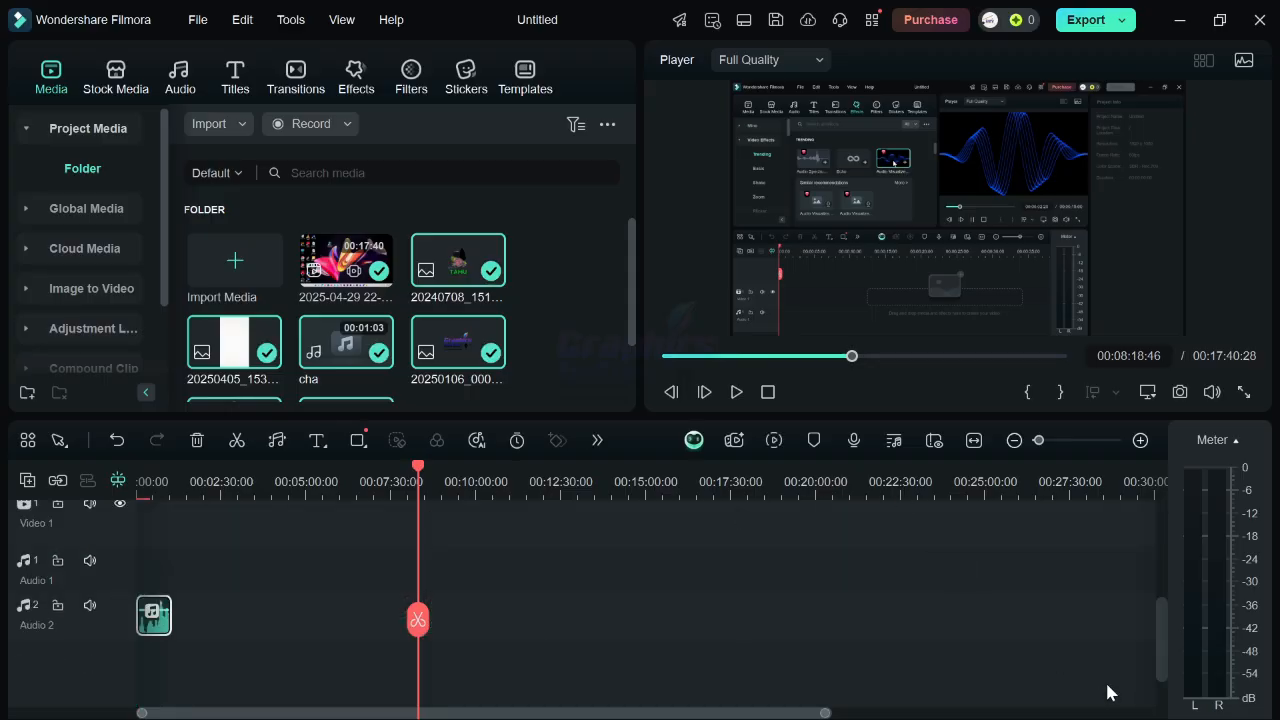
Zoom into the timeline and scrub the playhead along the cha audio clip to preview it.
{"action": "key", "text": "Home"}
{"action": "left_click", "coordinate": [1060, 440]}
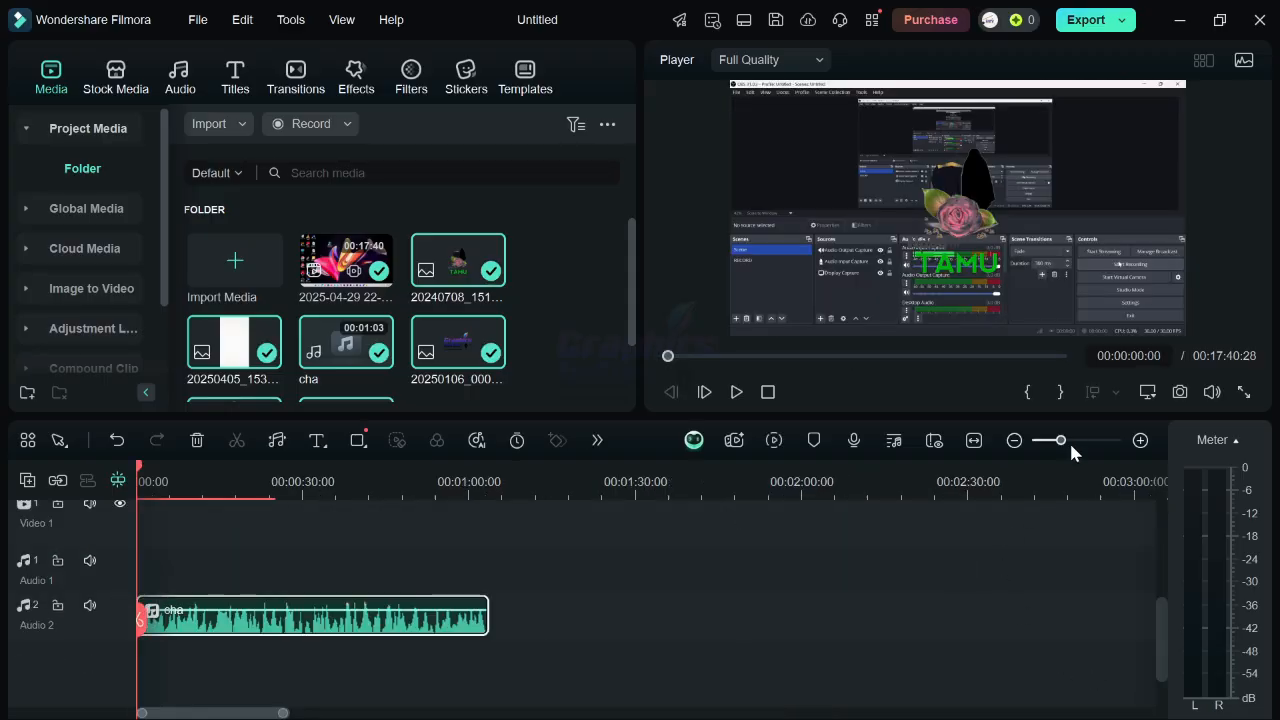
{"action": "left_click_drag", "start_coordinate": [1061, 441], "coordinate": [1074, 441]}
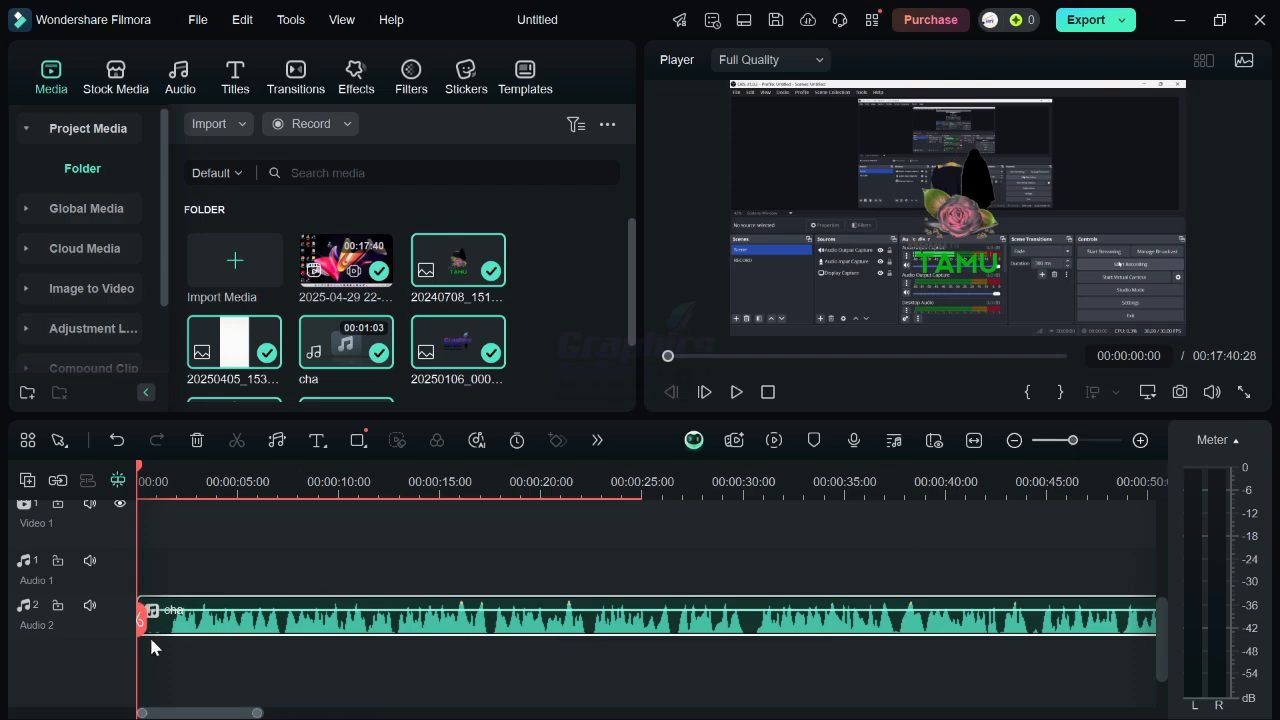
{"action": "left_click", "coordinate": [197, 622]}
{"action": "left_click", "coordinate": [663, 622]}
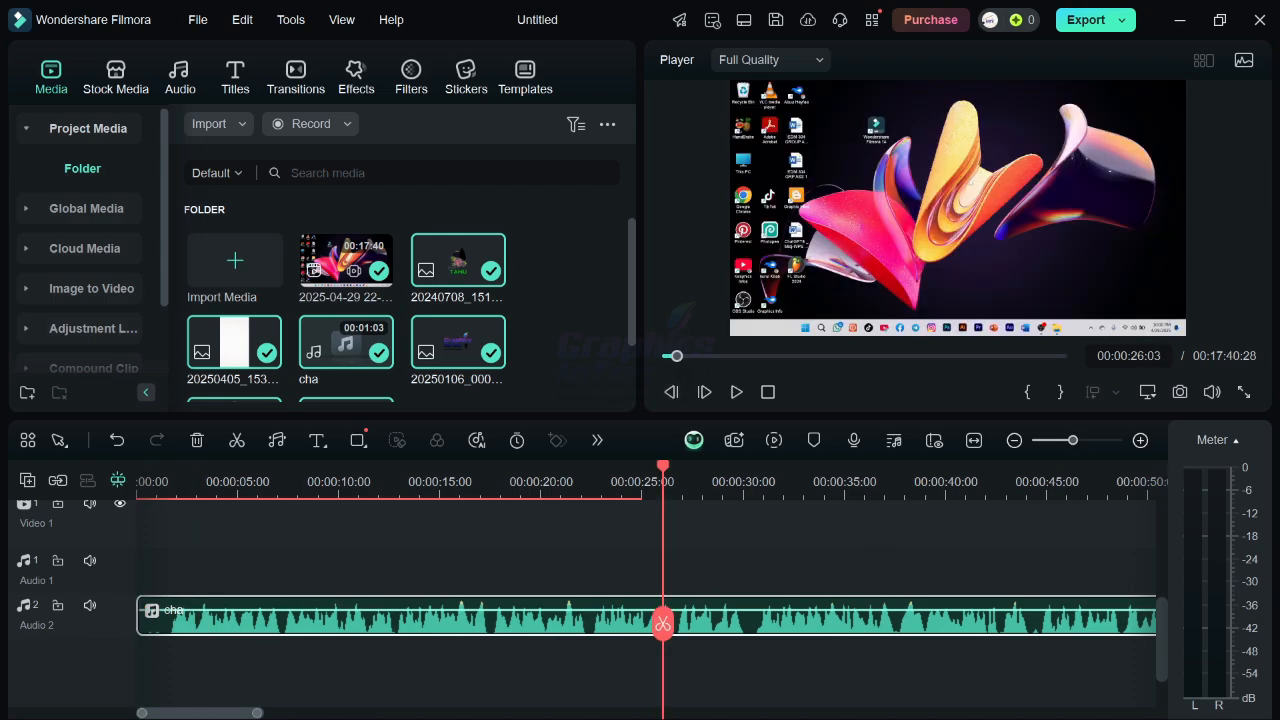
{"action": "left_click", "coordinate": [140, 622]}
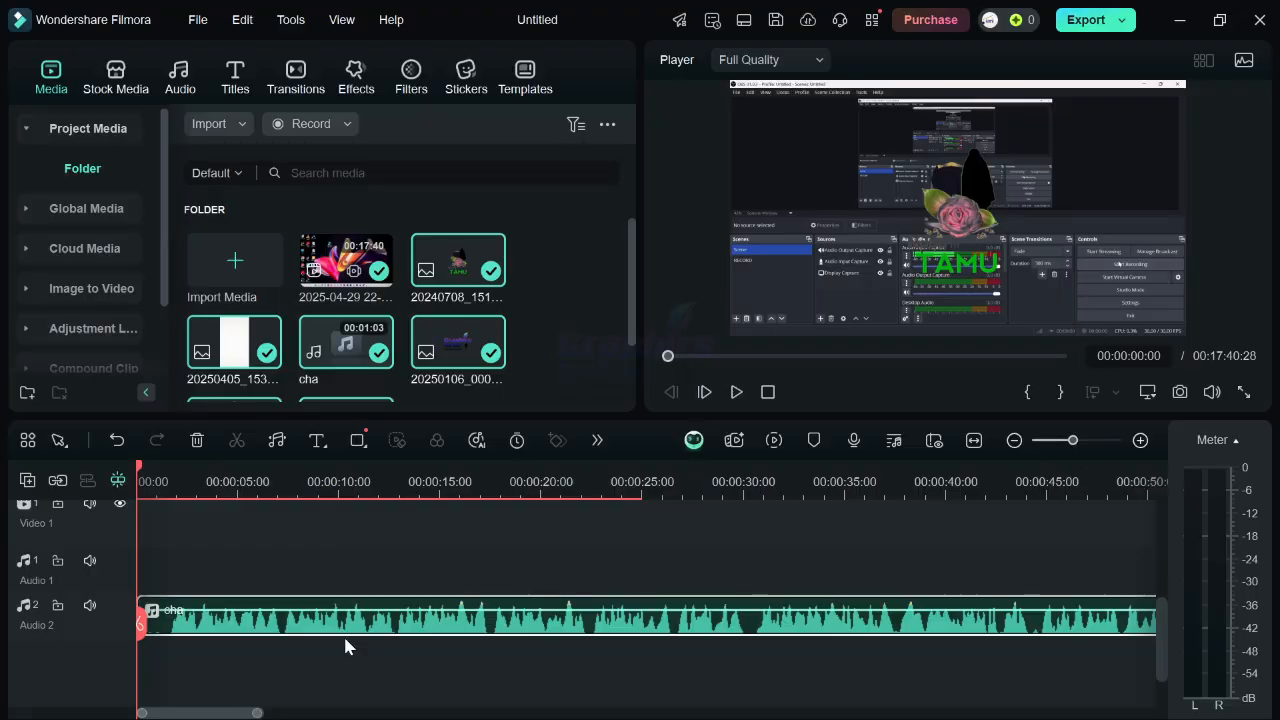
Preview the five image clips on Video 3 by selecting each and scrubbing the playhead through them.
{"action": "scroll", "coordinate": [345, 640], "scroll_direction": "up", "scroll_amount": 3}
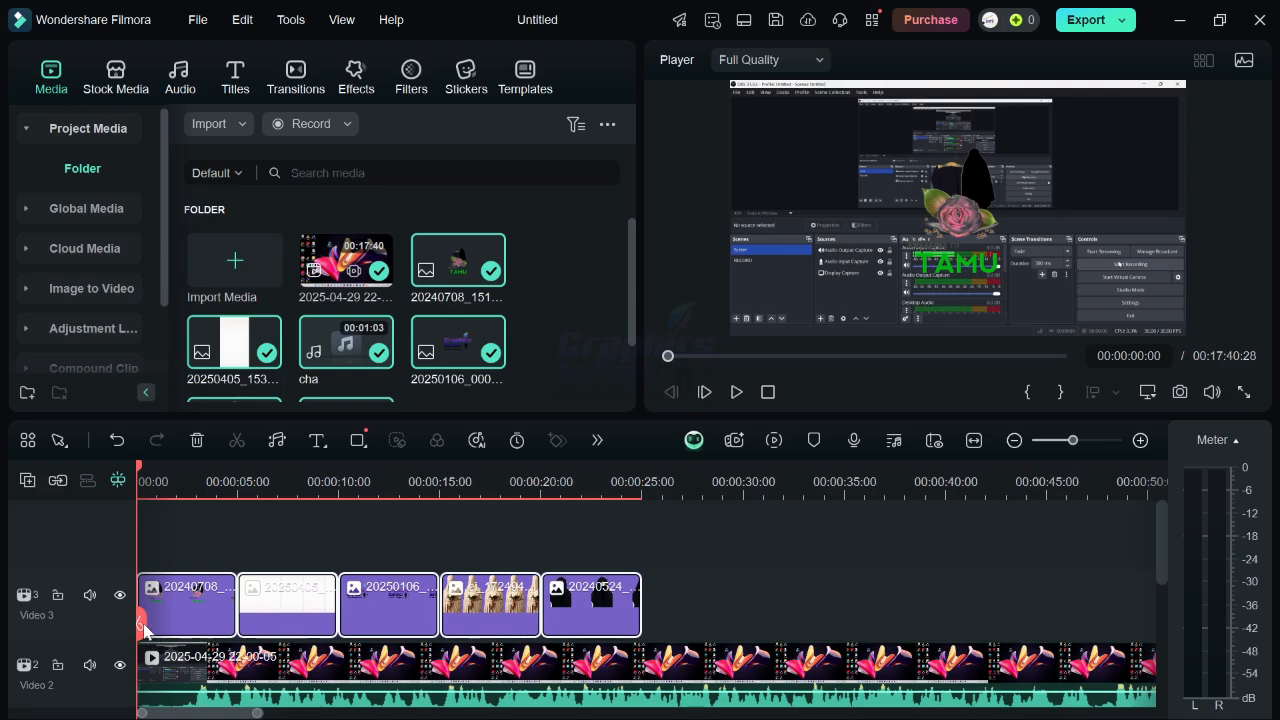
{"action": "left_click", "coordinate": [268, 608]}
{"action": "left_click", "coordinate": [400, 610]}
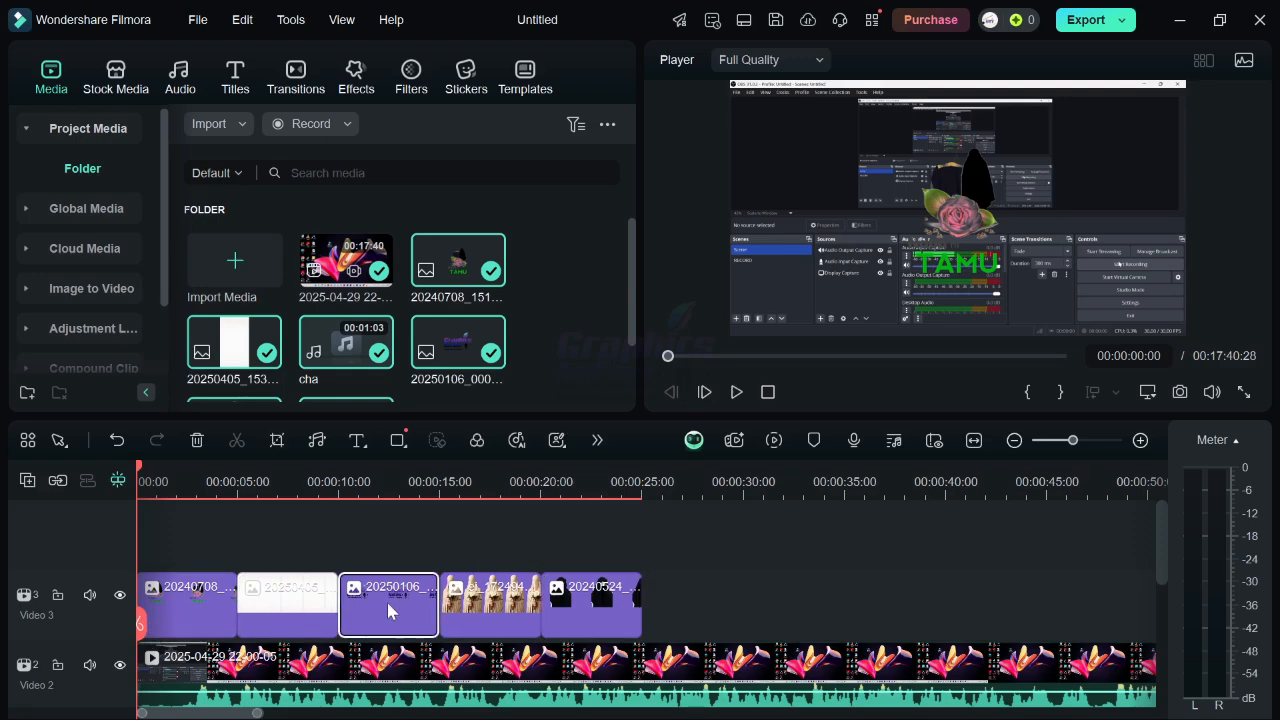
{"action": "left_click", "coordinate": [478, 608]}
{"action": "left_click", "coordinate": [598, 614]}
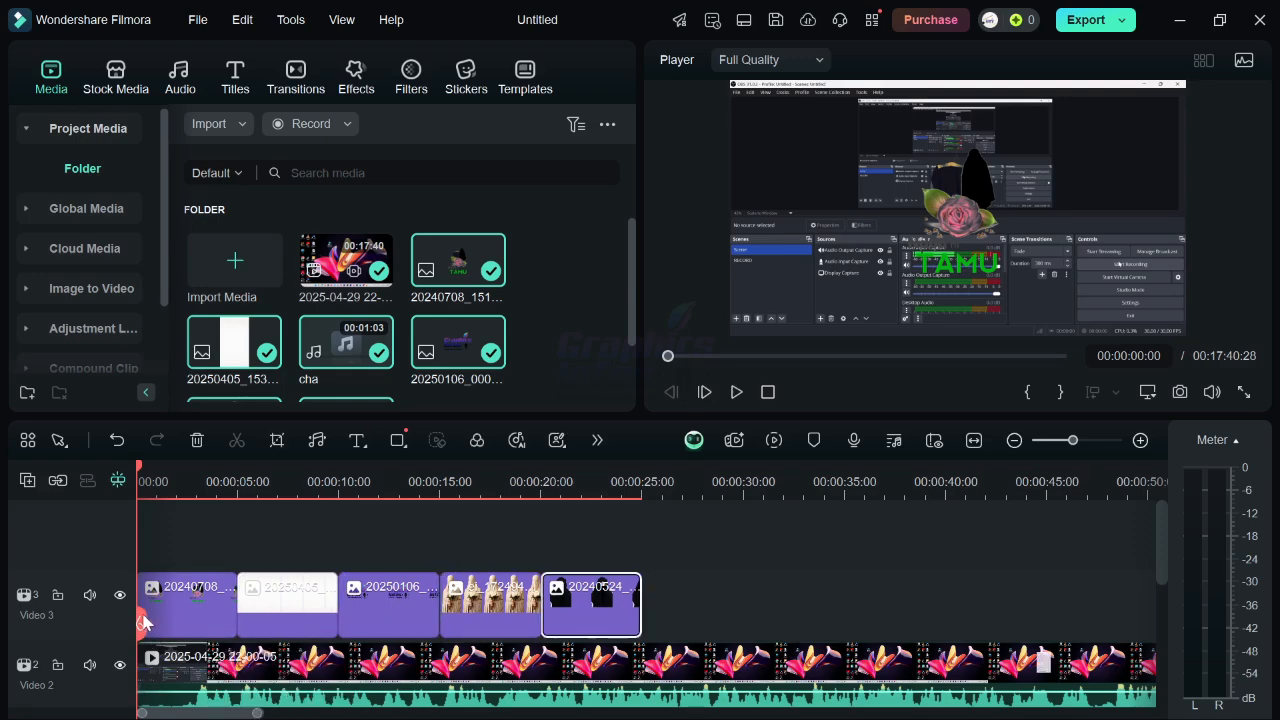
{"action": "mouse_move", "coordinate": [144, 621]}
{"action": "left_mouse_down"}
{"action": "mouse_move", "coordinate": [230, 636]}
{"action": "mouse_move", "coordinate": [158, 634]}
{"action": "left_mouse_up"}
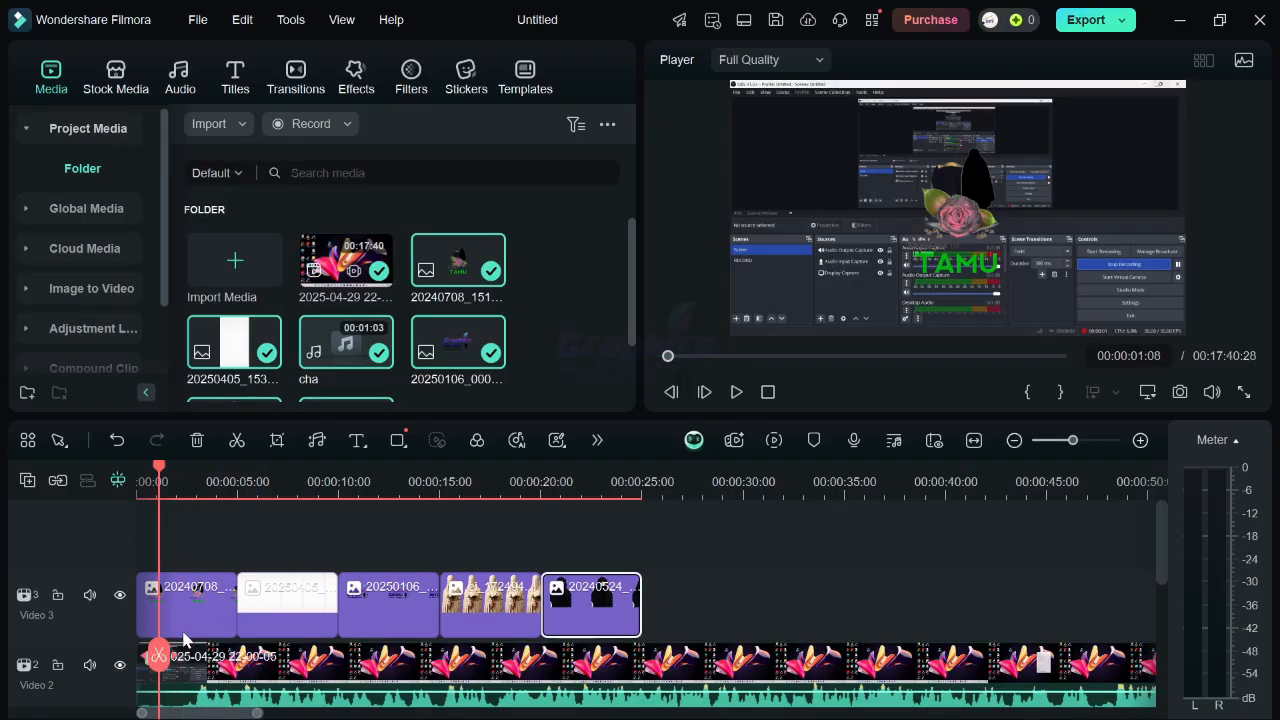
{"action": "left_click", "coordinate": [215, 600]}
{"action": "scroll", "coordinate": [215, 601], "scroll_direction": "up", "scroll_amount": 4}
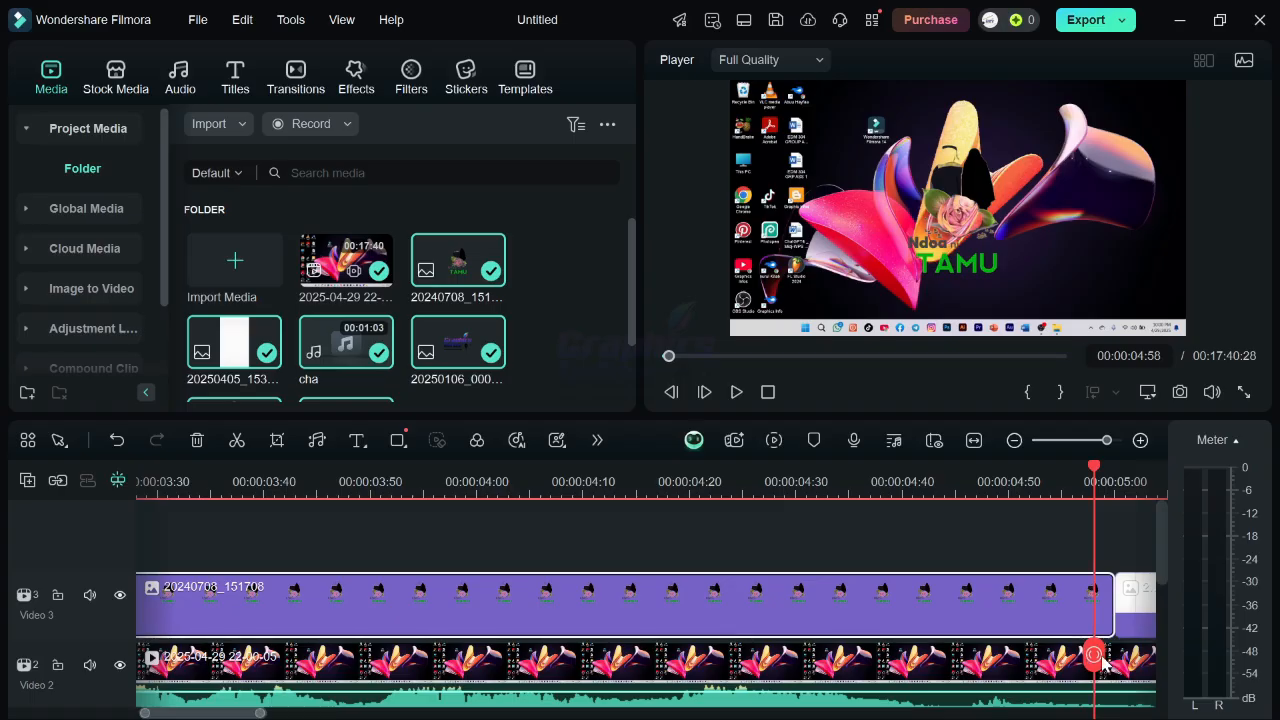
{"action": "left_click_drag", "start_coordinate": [1103, 663], "coordinate": [1145, 635]}
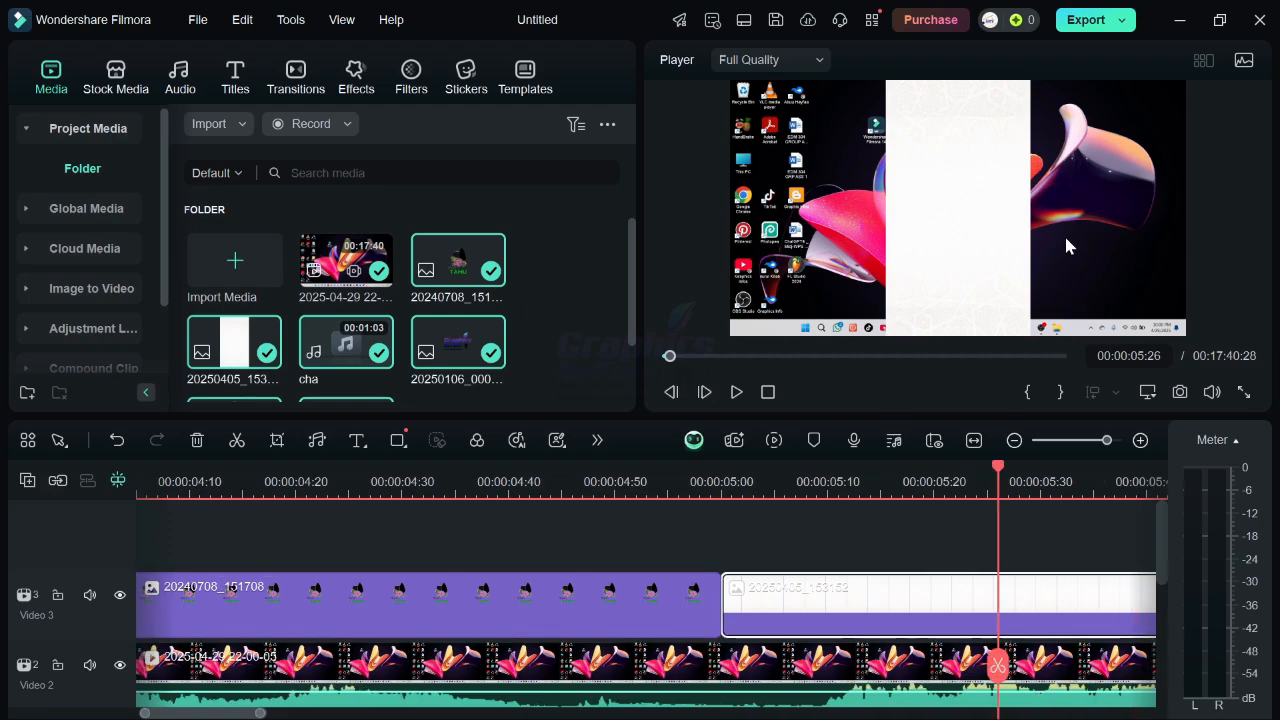
{"action": "left_click", "coordinate": [910, 160]}
{"action": "left_click_drag", "start_coordinate": [998, 623], "coordinate": [1136, 565]}
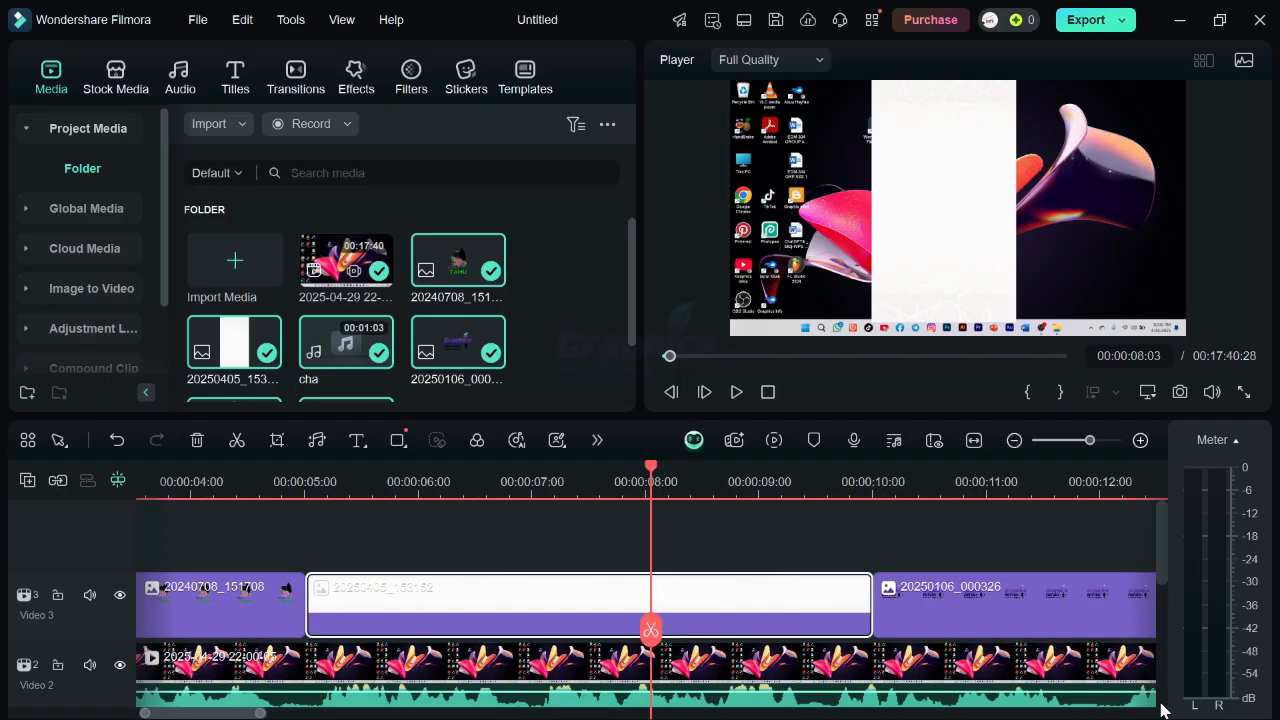
{"action": "key", "text": "ctrl+minus"}
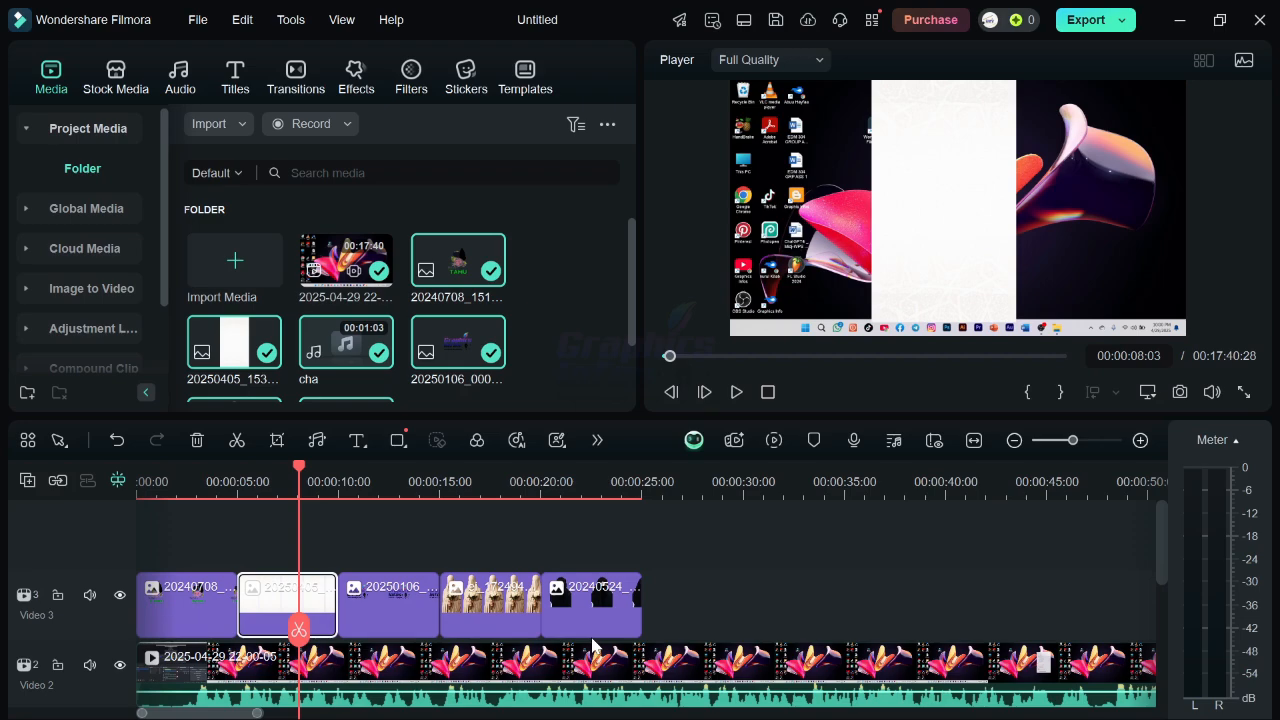
{"action": "left_click", "coordinate": [513, 615]}
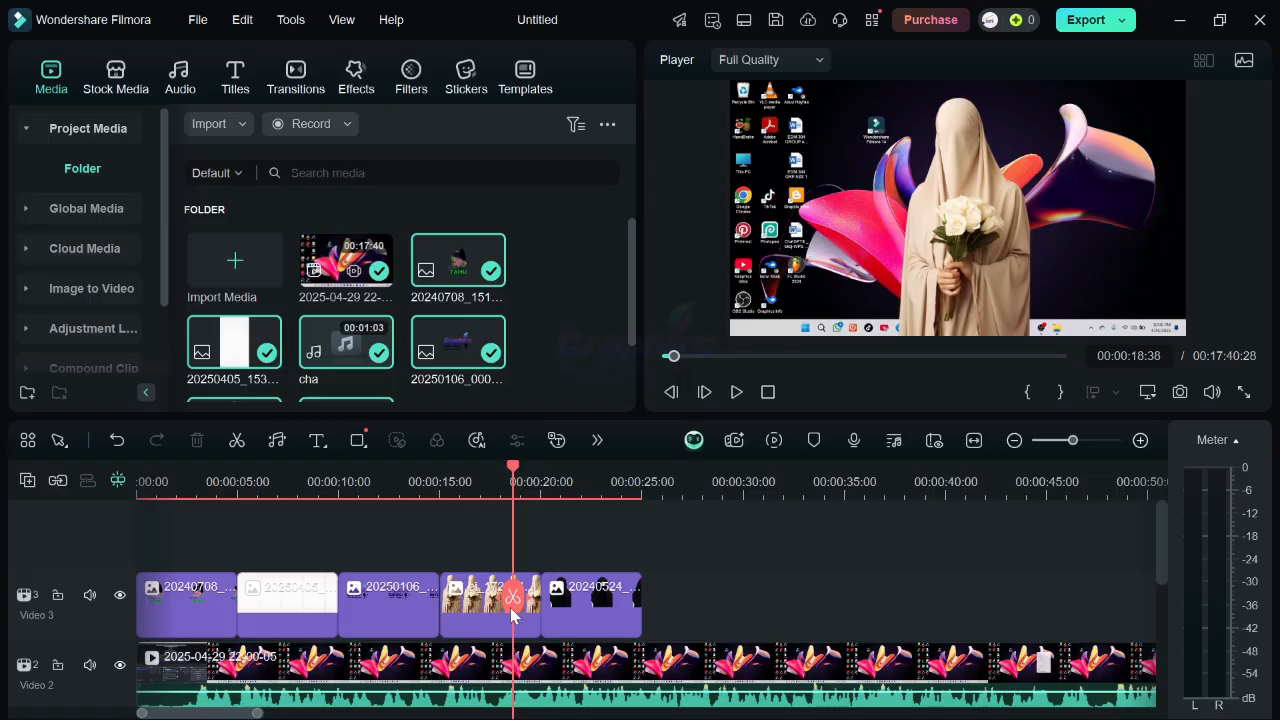
{"action": "left_click", "coordinate": [478, 615]}
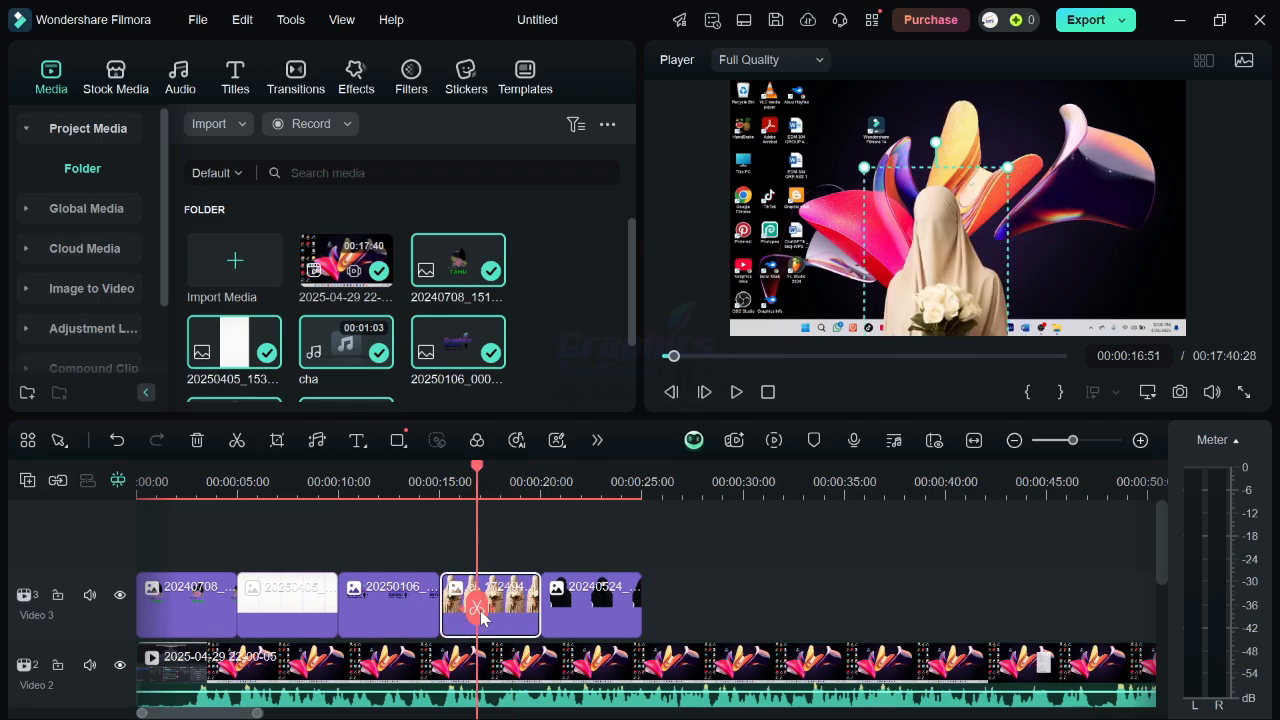
{"action": "left_click", "coordinate": [581, 600]}
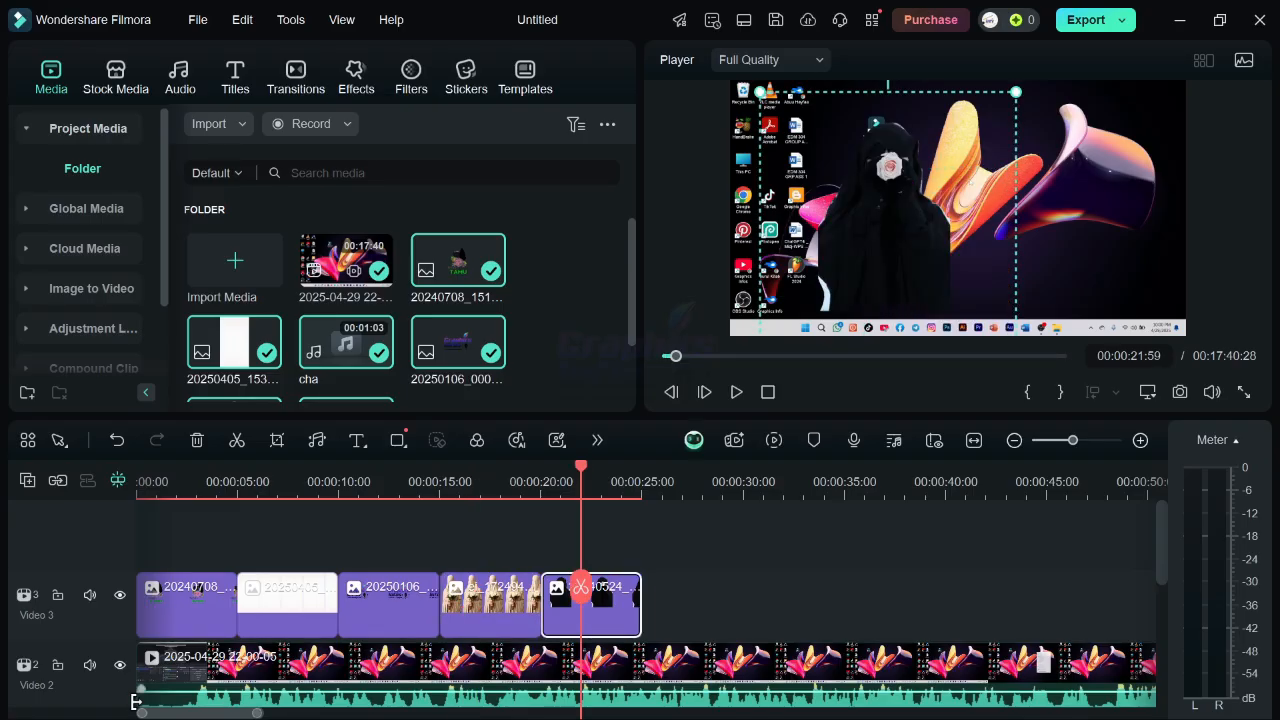
Scroll through the timeline tracks to examine the Video 1, Audio 1 and Audio 2 tracks.
{"action": "scroll", "coordinate": [349, 597], "scroll_direction": "down", "scroll_amount": 3}
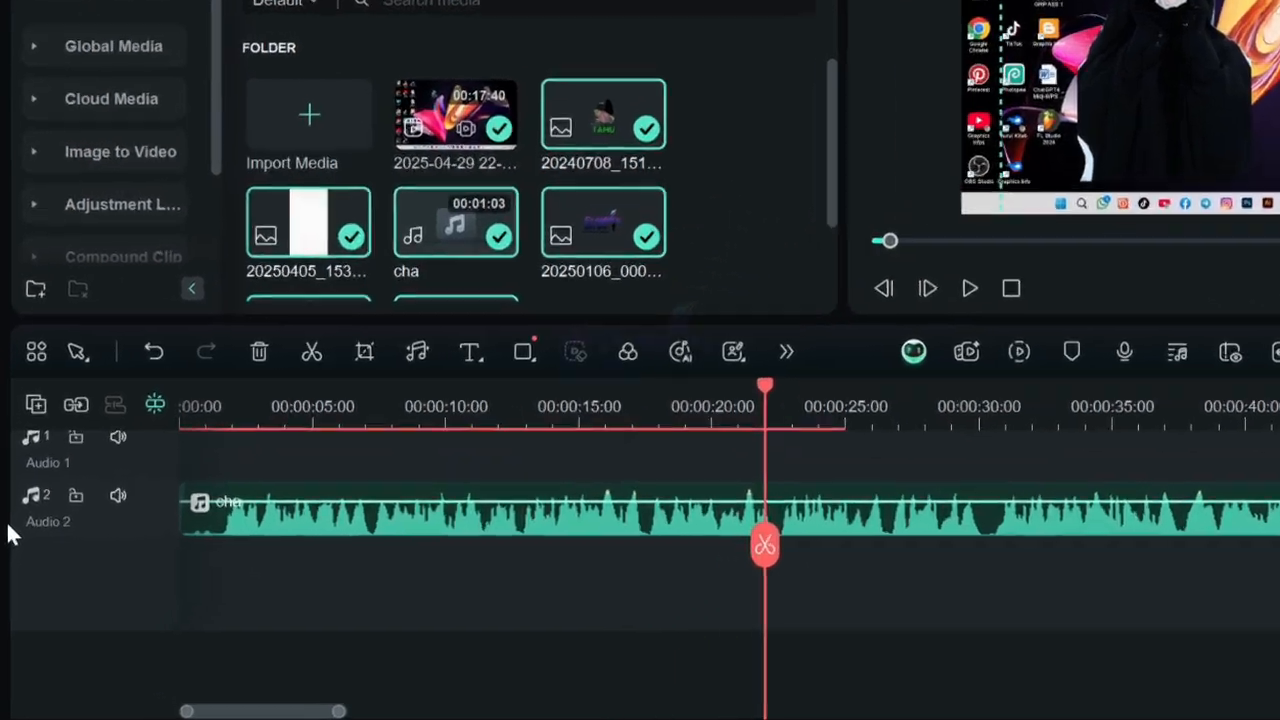
{"action": "scroll", "coordinate": [110, 600], "scroll_direction": "up", "scroll_amount": 3}
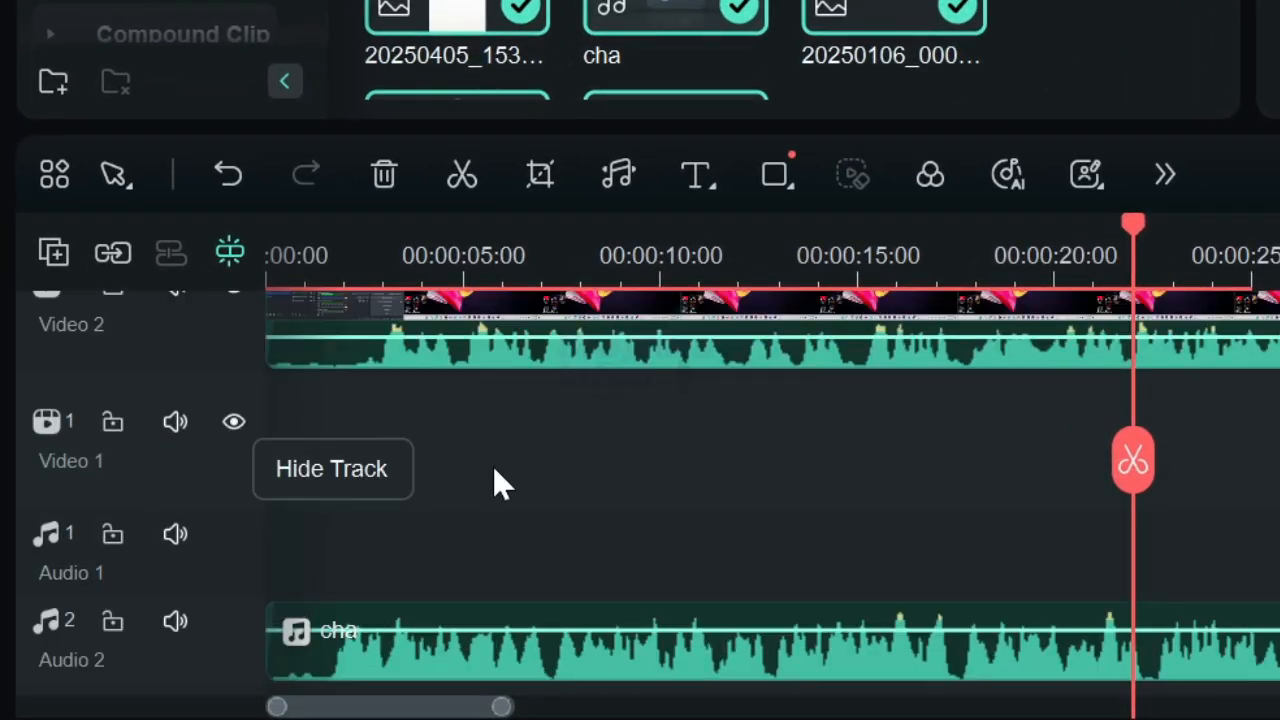
{"action": "scroll", "coordinate": [430, 500], "scroll_direction": "down", "scroll_amount": 3}
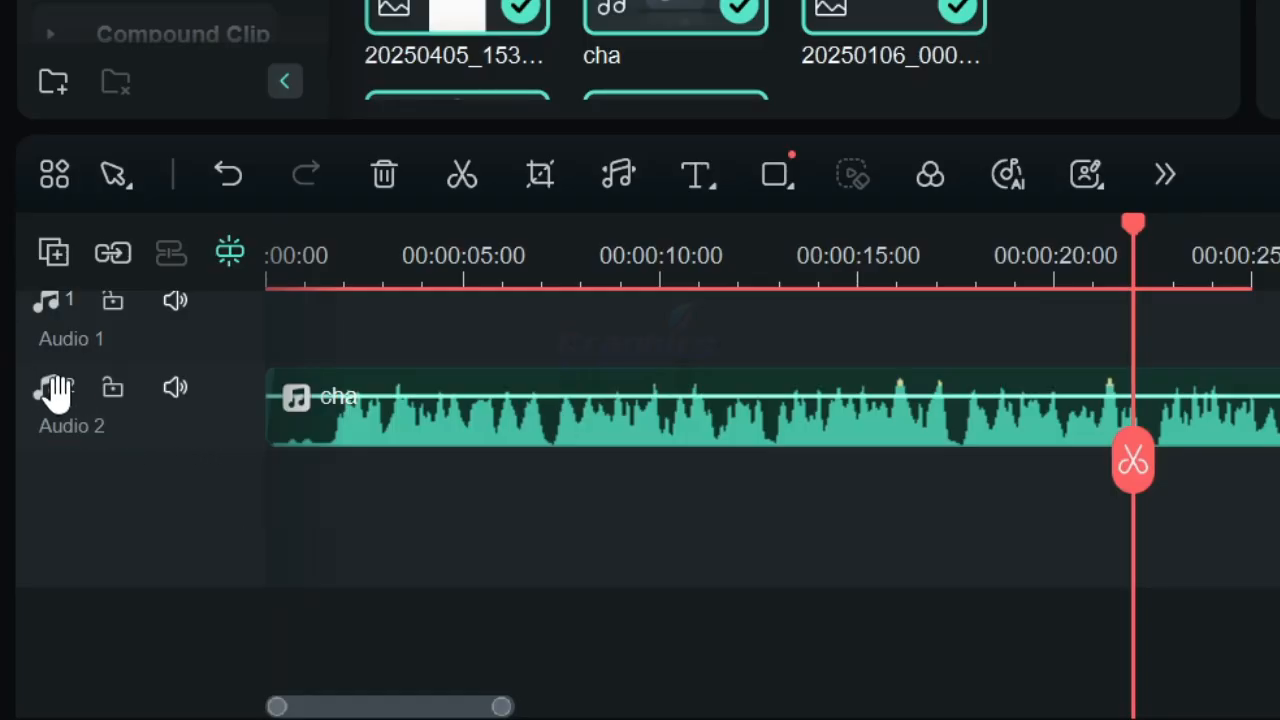
{"action": "scroll", "coordinate": [46, 350], "scroll_direction": "up", "scroll_amount": 1}
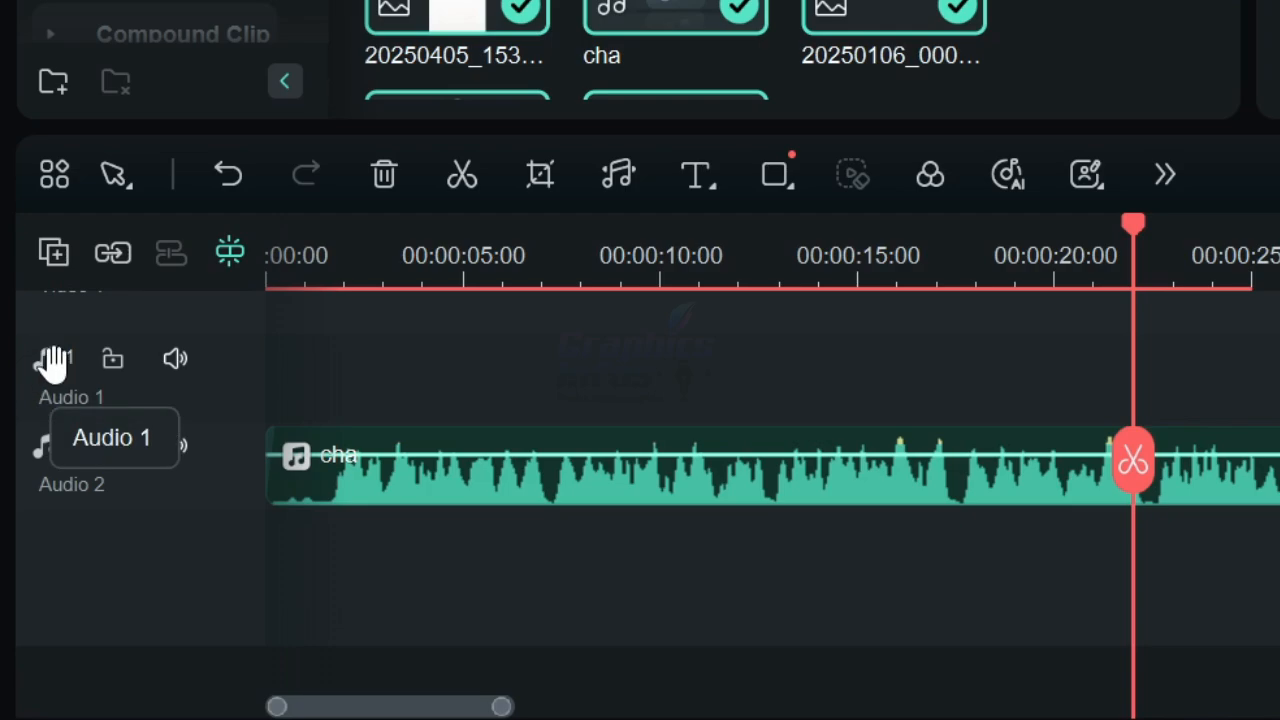
{"action": "scroll", "coordinate": [52, 365], "scroll_direction": "up", "scroll_amount": 2}
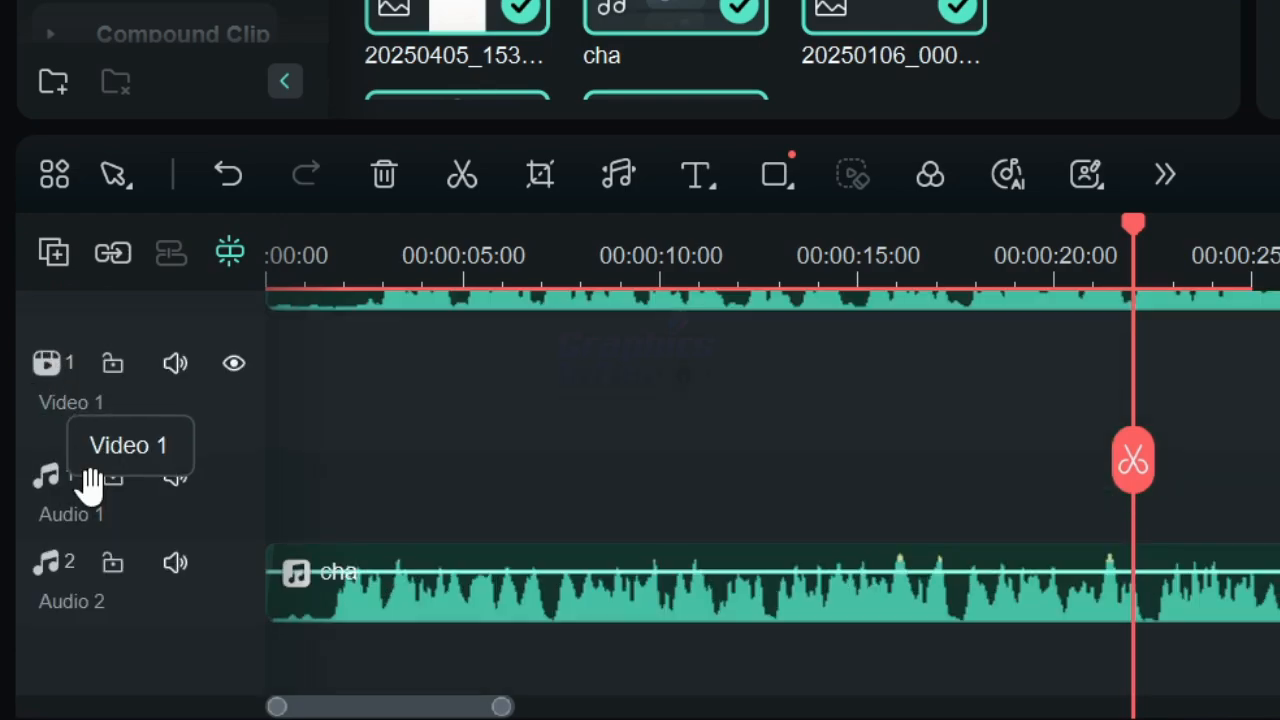
{"action": "scroll", "coordinate": [194, 570], "scroll_direction": "down", "scroll_amount": 1}
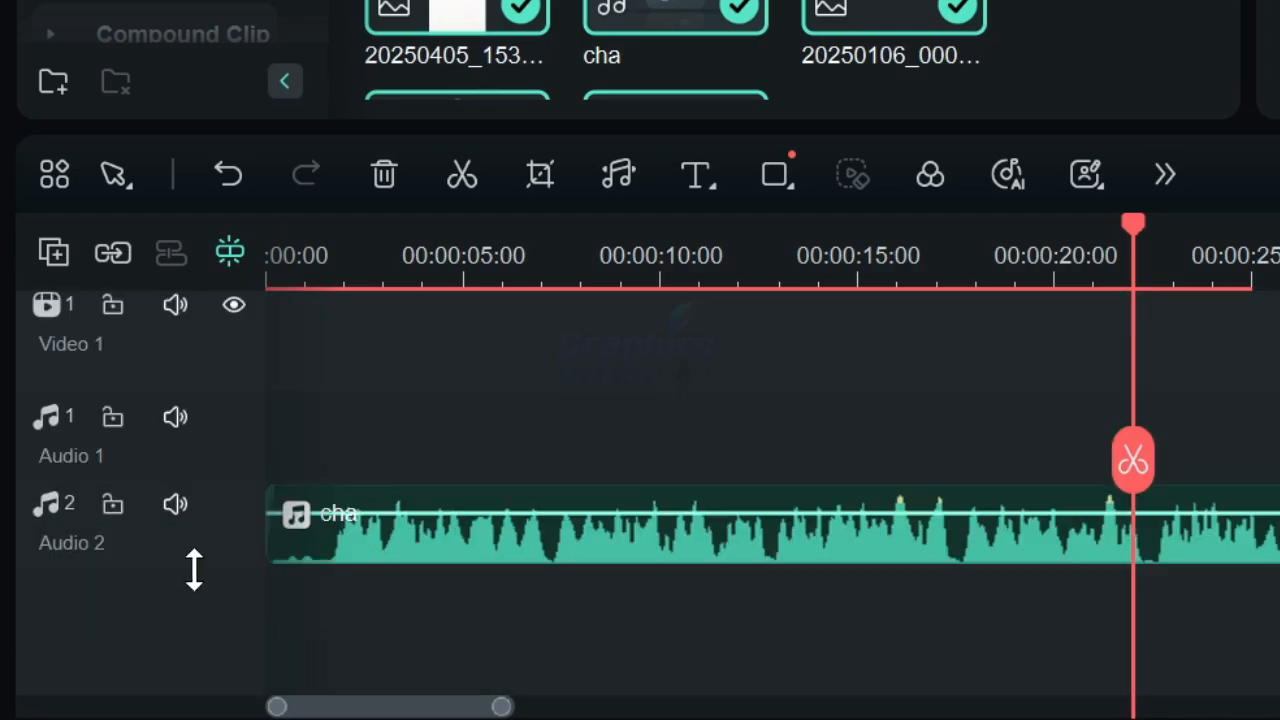
{"action": "scroll", "coordinate": [297, 532], "scroll_direction": "down", "scroll_amount": 2}
{"action": "scroll", "coordinate": [330, 500], "scroll_direction": "up", "scroll_amount": 4}
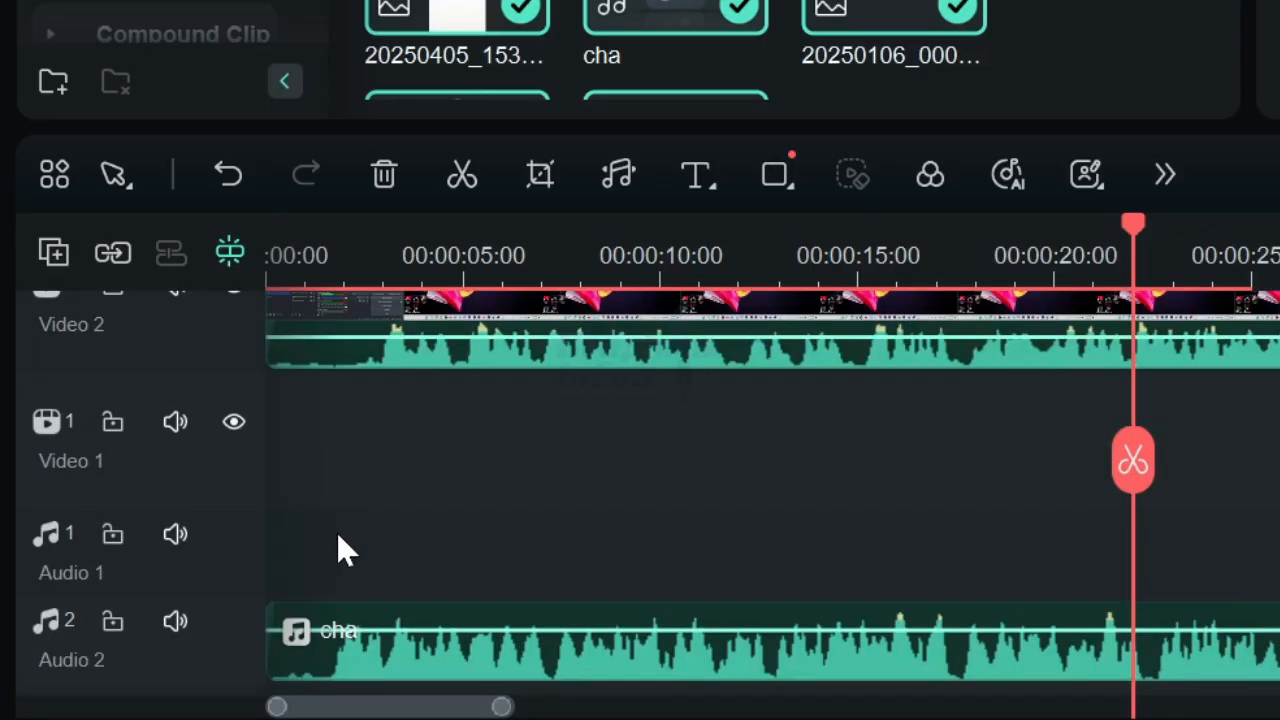
{"action": "scroll", "coordinate": [338, 538], "scroll_direction": "up", "scroll_amount": 2}
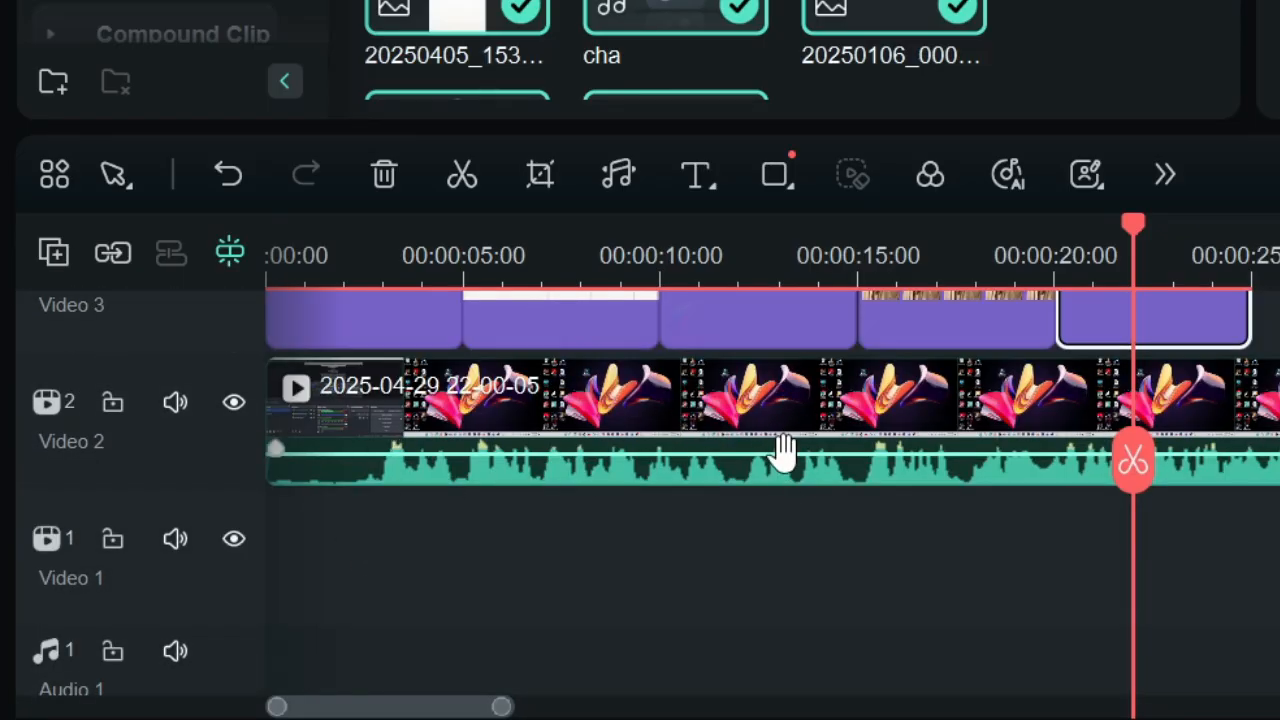
Select the screen recording clip on Video 2 and delete its video from the timeline.
{"action": "left_click_drag", "start_coordinate": [780, 449], "coordinate": [868, 436]}
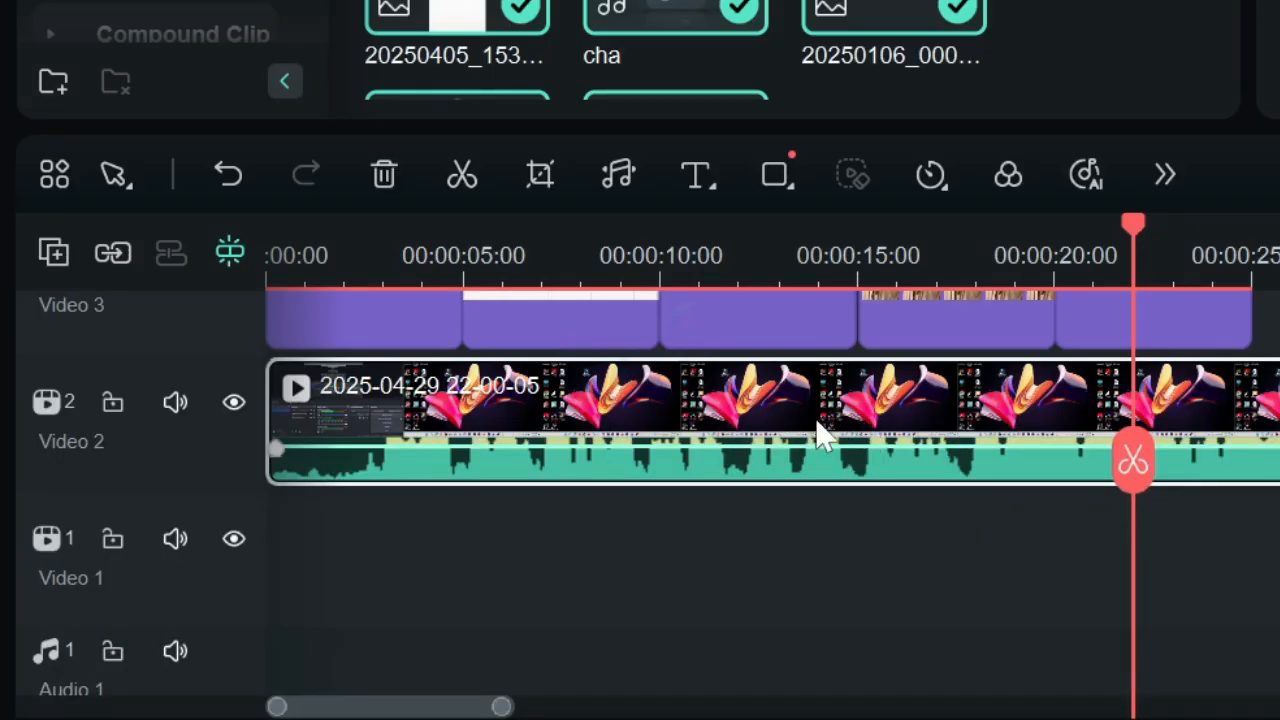
{"action": "scroll", "coordinate": [823, 434], "scroll_direction": "down", "scroll_amount": 2}
{"action": "scroll", "coordinate": [920, 390], "scroll_direction": "up", "scroll_amount": 2}
{"action": "scroll", "coordinate": [1133, 460], "scroll_direction": "down", "scroll_amount": 2}
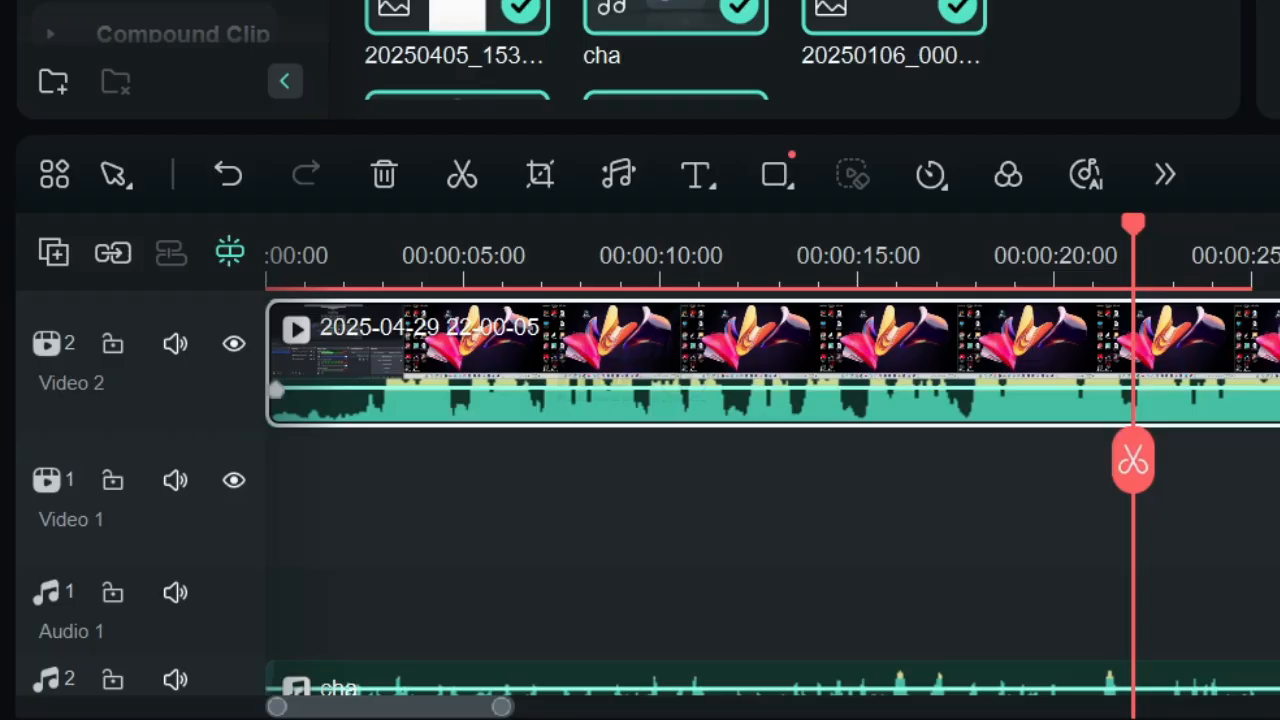
{"action": "left_click_drag", "start_coordinate": [780, 349], "coordinate": [753, 545]}
{"action": "scroll", "coordinate": [754, 547], "scroll_direction": "down", "scroll_amount": 3}
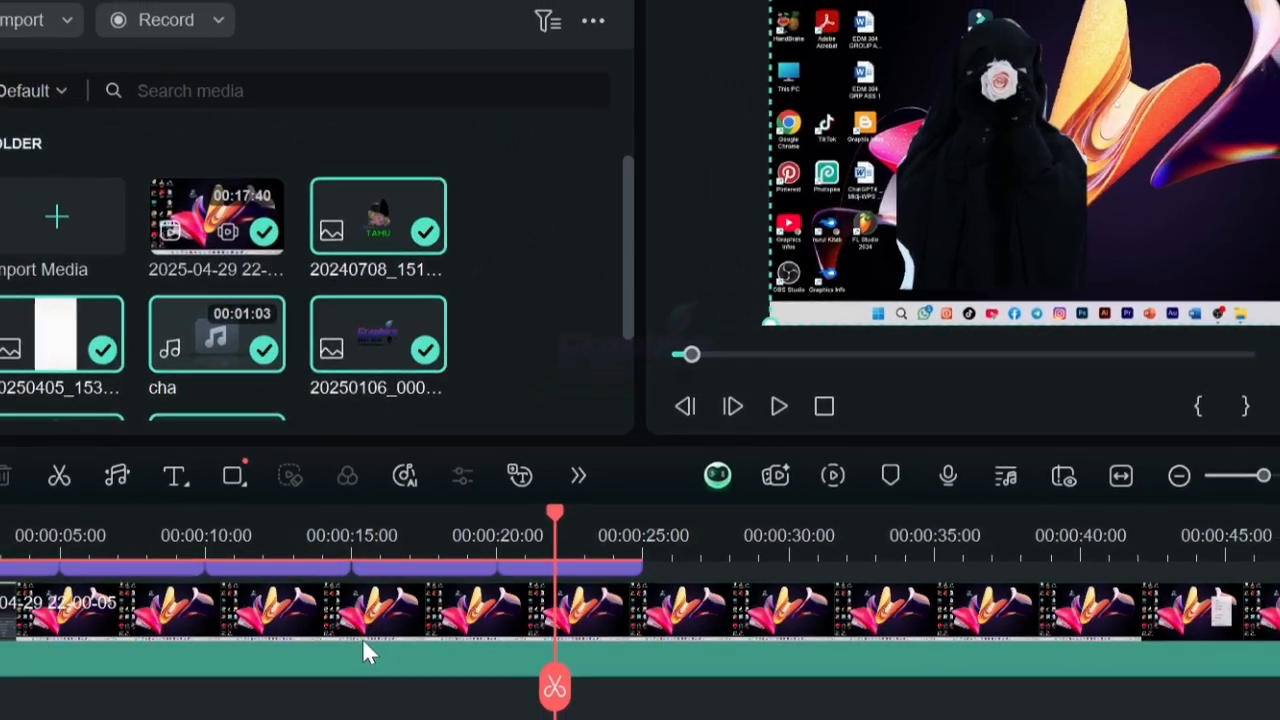
{"action": "key", "text": "Delete"}
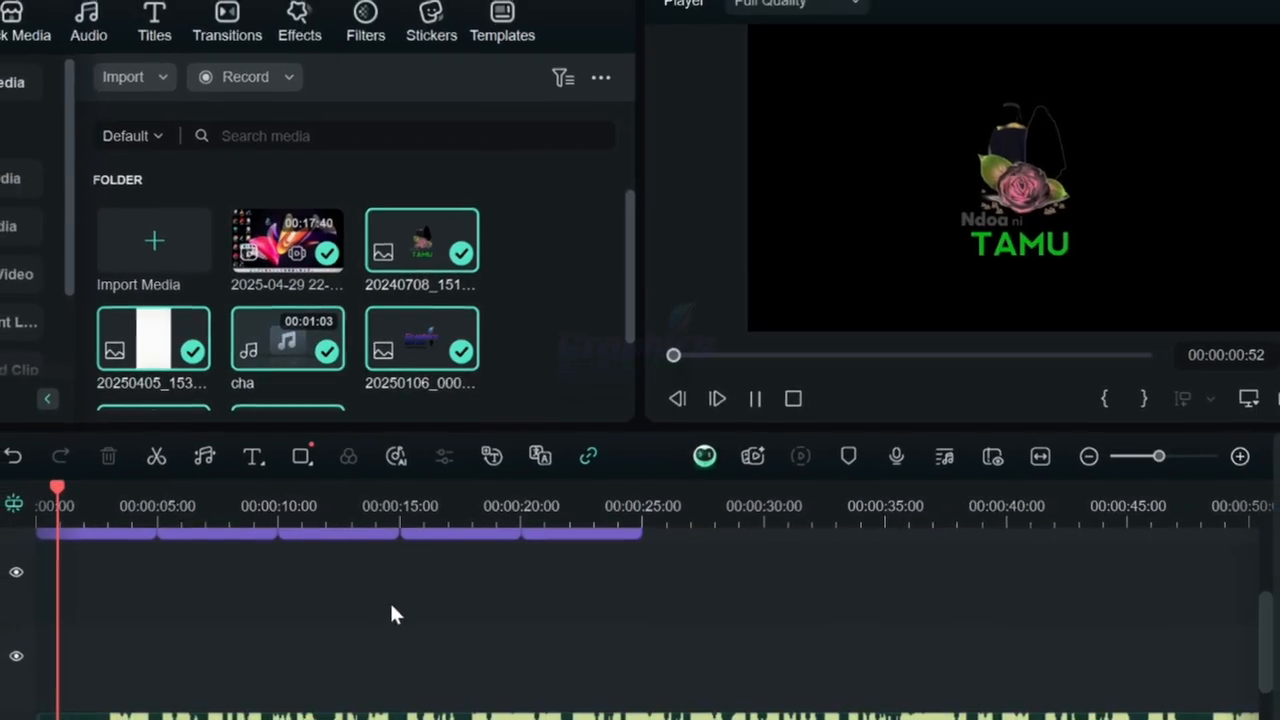
Lower the cha audio clip's volume by dragging its volume line on the timeline.
{"action": "scroll", "coordinate": [399, 603], "scroll_direction": "down", "scroll_amount": 3}
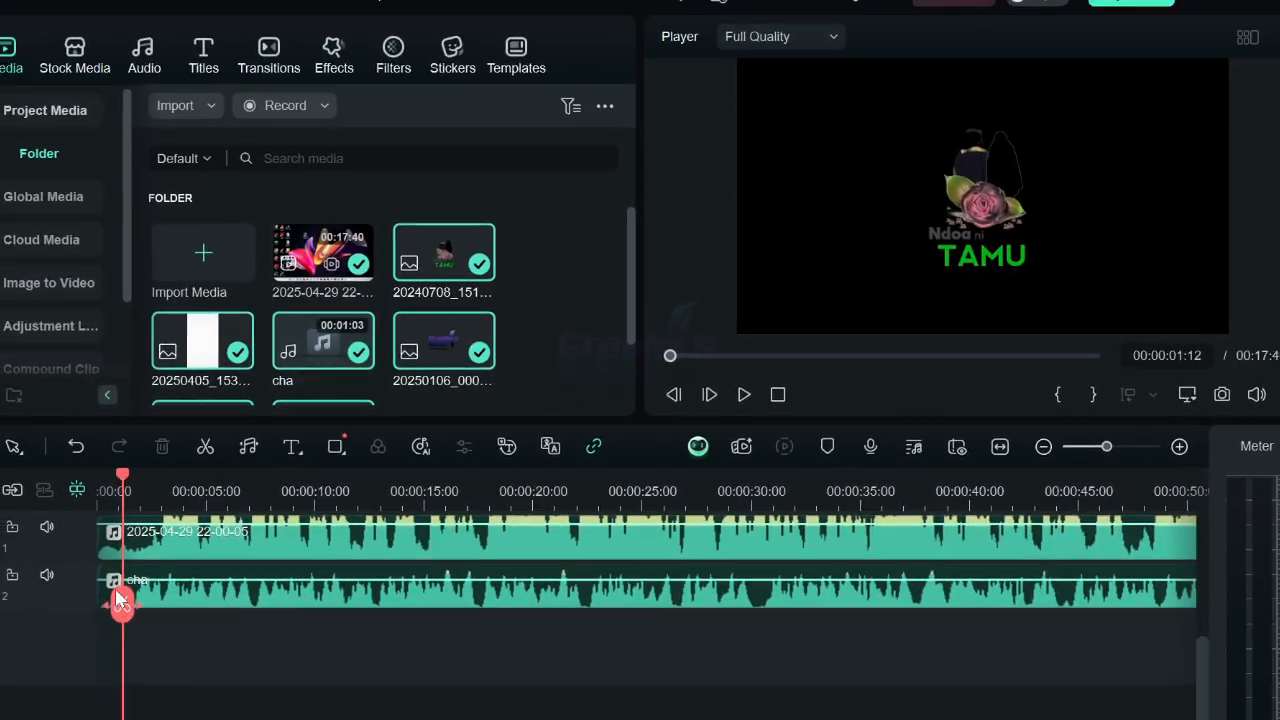
{"action": "left_click_drag", "start_coordinate": [79, 625], "coordinate": [450, 597]}
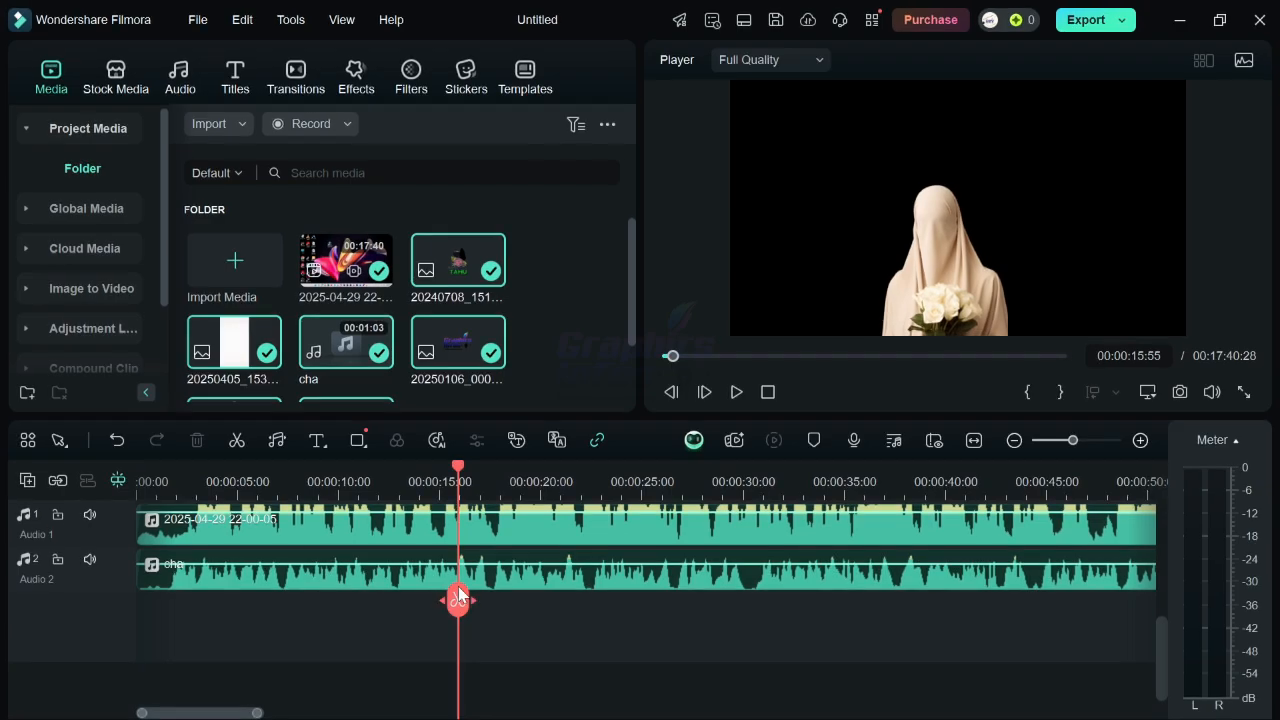
{"action": "left_click", "coordinate": [516, 591]}
{"action": "left_click_drag", "start_coordinate": [521, 580], "coordinate": [522, 576]}
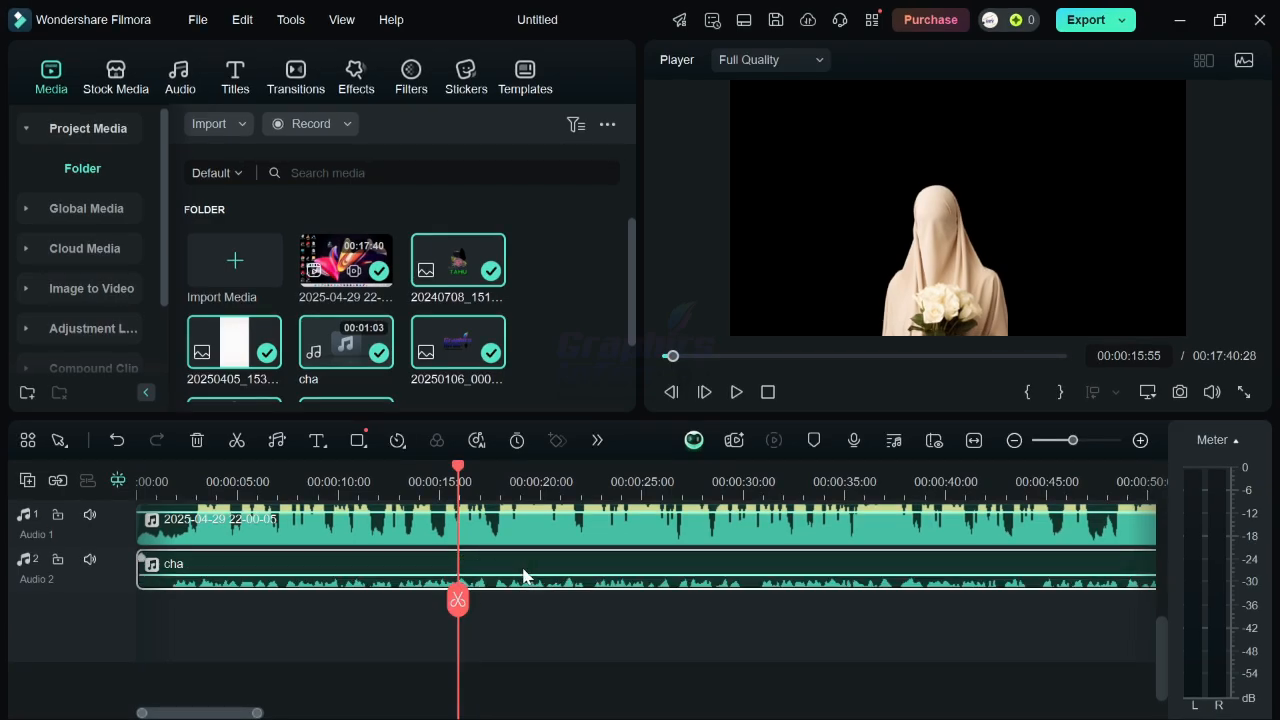
Open the cha clip's audio settings and set its volume to -30 dB.
{"action": "mouse_move", "coordinate": [456, 605]}
{"action": "left_mouse_down"}
{"action": "mouse_move", "coordinate": [352, 558]}
{"action": "mouse_move", "coordinate": [500, 562]}
{"action": "mouse_move", "coordinate": [656, 606]}
{"action": "mouse_move", "coordinate": [472, 577]}
{"action": "left_mouse_up"}
{"action": "left_click", "coordinate": [497, 574]}
{"action": "left_click", "coordinate": [469, 577]}
{"action": "double_click", "coordinate": [469, 570]}
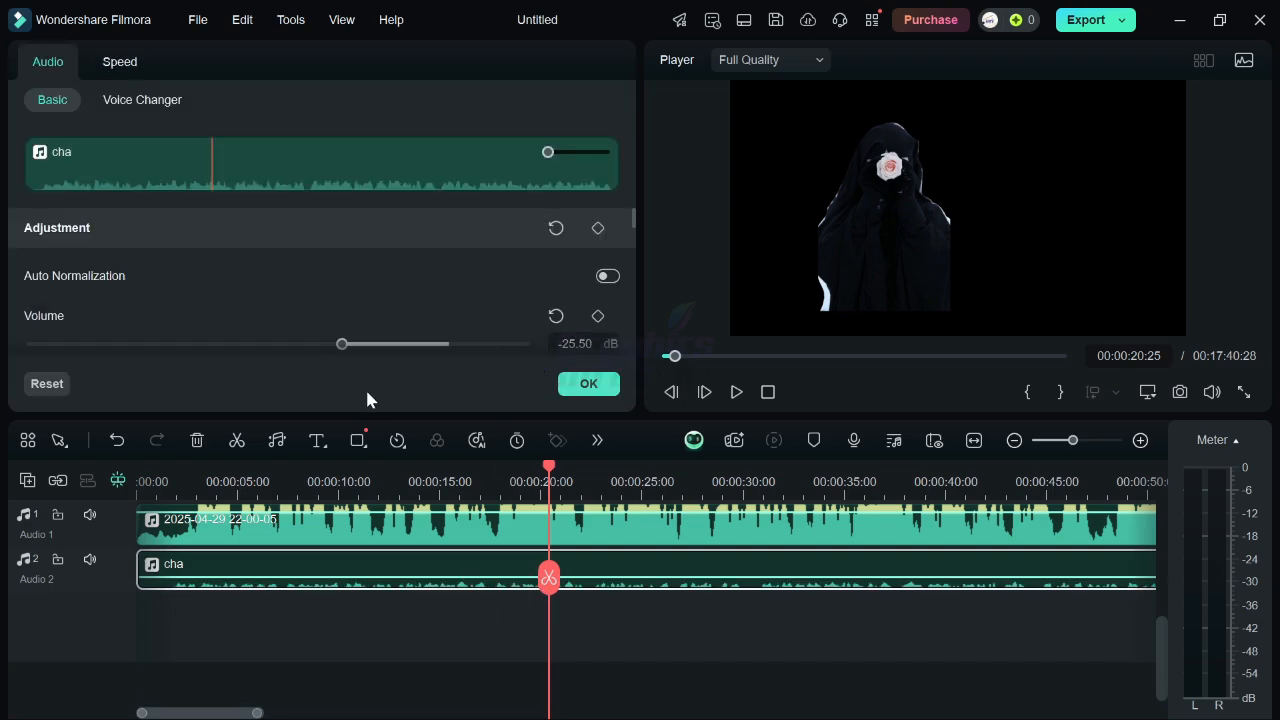
{"action": "left_click_drag", "start_coordinate": [351, 345], "coordinate": [435, 400]}
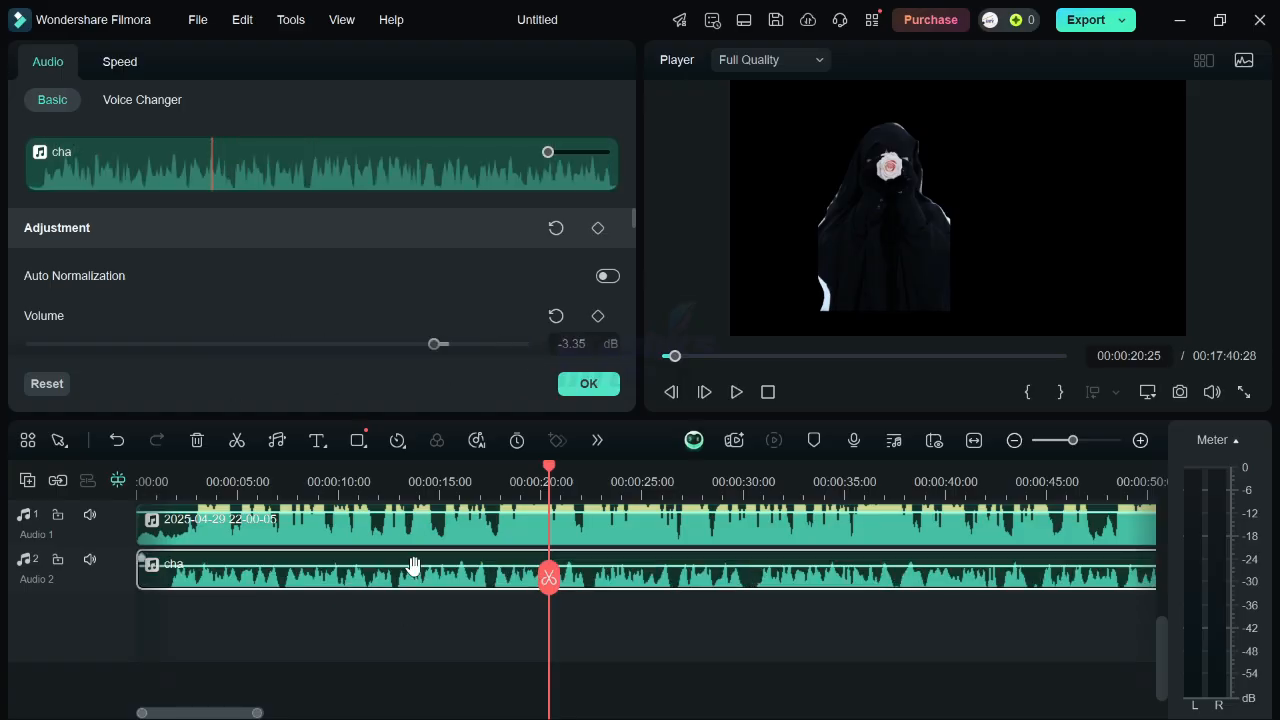
{"action": "left_click_drag", "start_coordinate": [414, 568], "coordinate": [370, 568]}
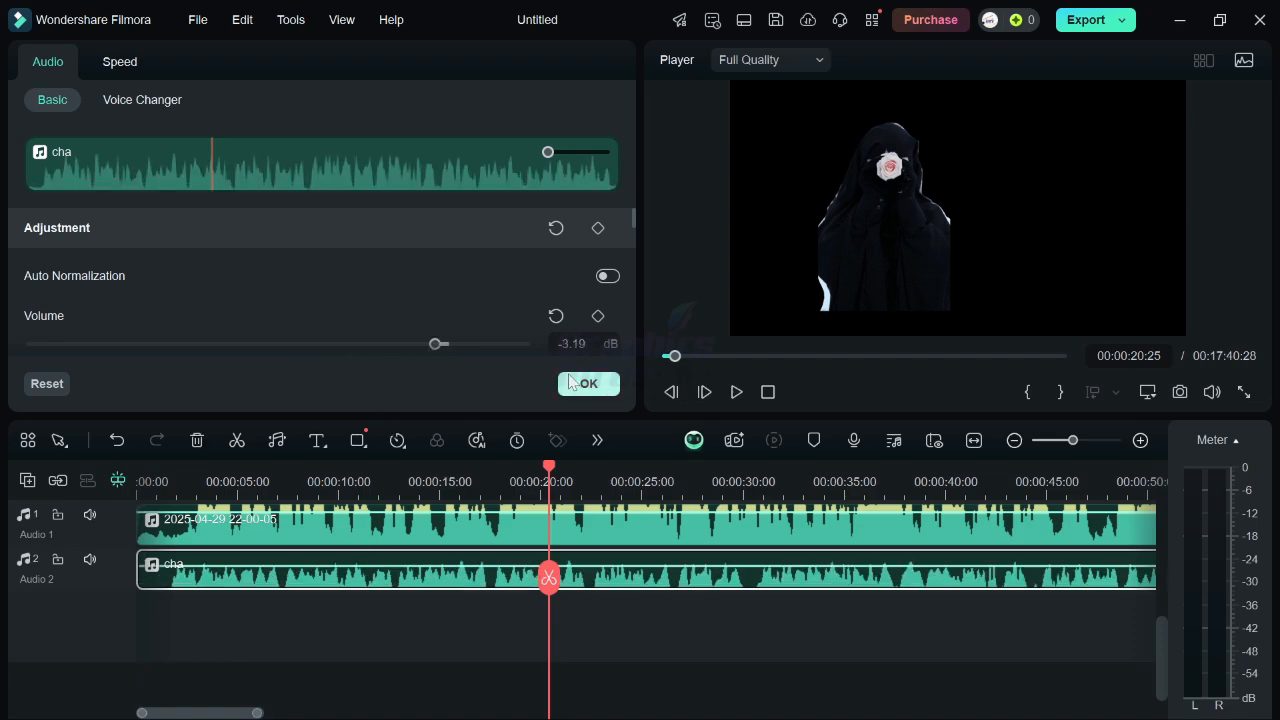
{"action": "left_click", "coordinate": [573, 343]}
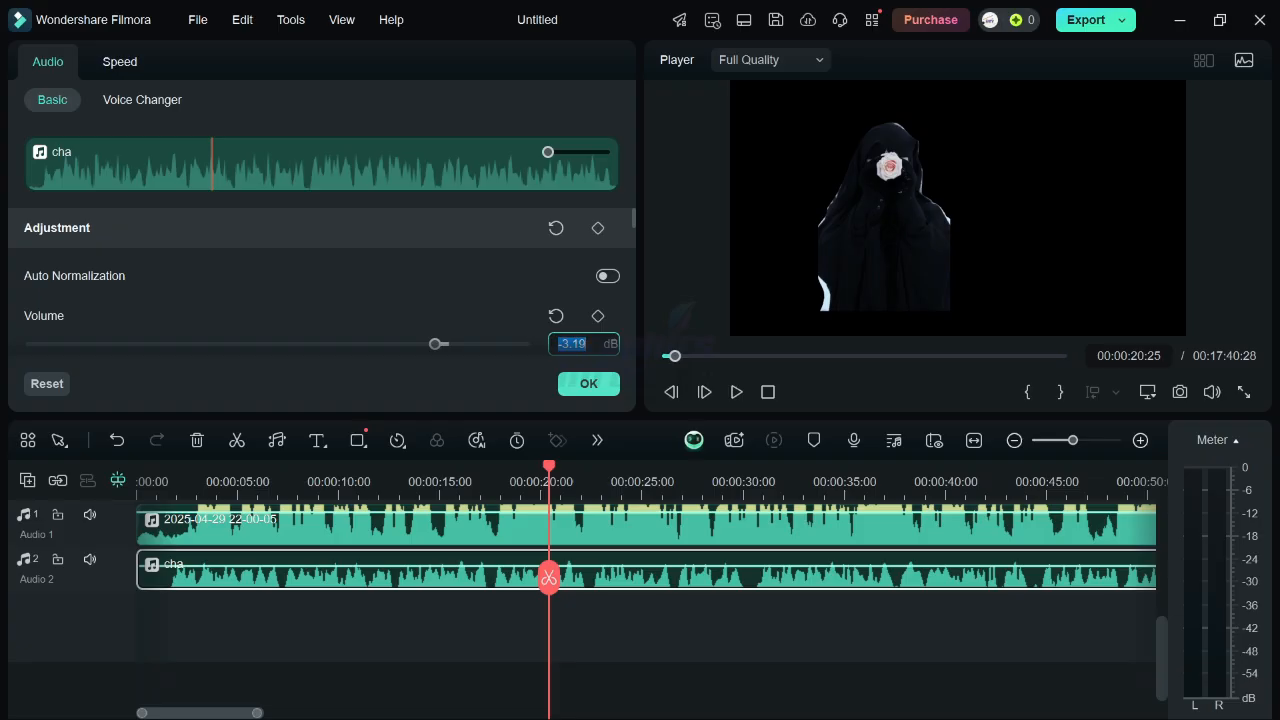
{"action": "type", "text": "-30"}
{"action": "key", "text": "Return"}
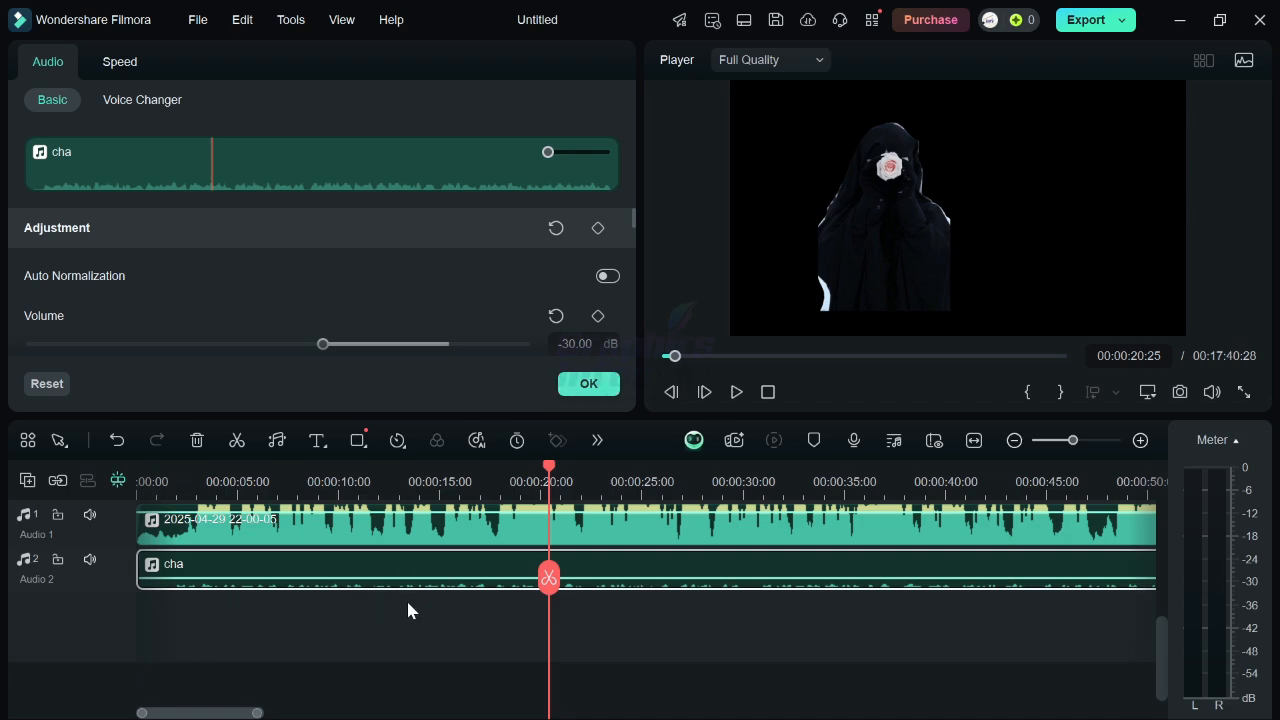
Zoom and scroll the timeline to examine the full cha audio clip and the other tracks.
{"action": "scroll", "coordinate": [460, 605], "scroll_direction": "down", "scroll_amount": 1}
{"action": "scroll", "coordinate": [520, 600], "scroll_direction": "up", "scroll_amount": 1}
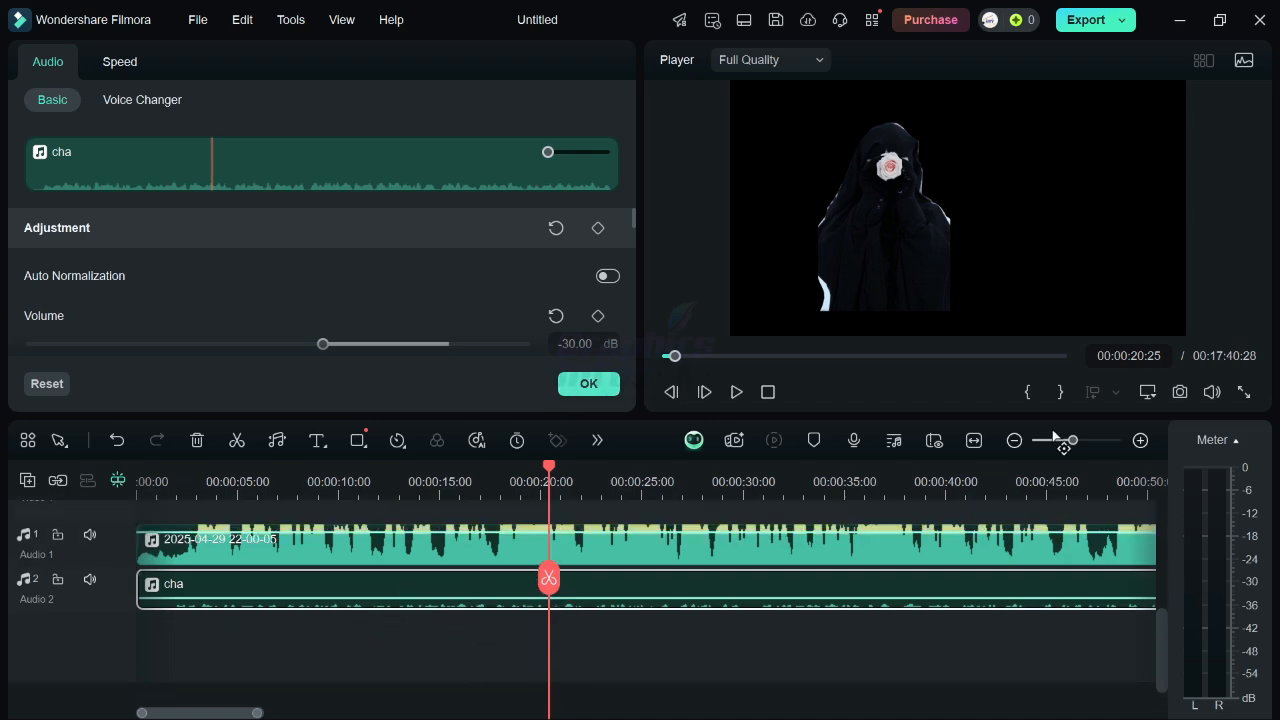
{"action": "left_click_drag", "start_coordinate": [1072, 441], "coordinate": [1104, 441]}
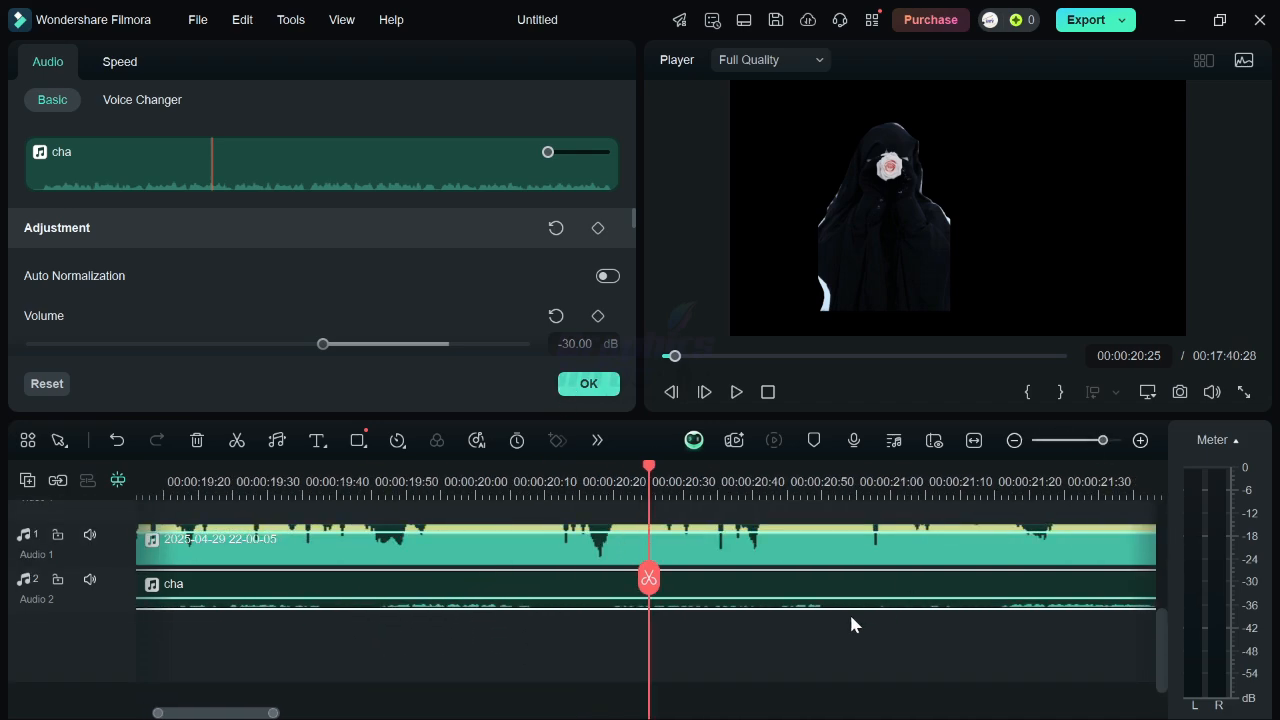
{"action": "left_click", "coordinate": [1055, 443]}
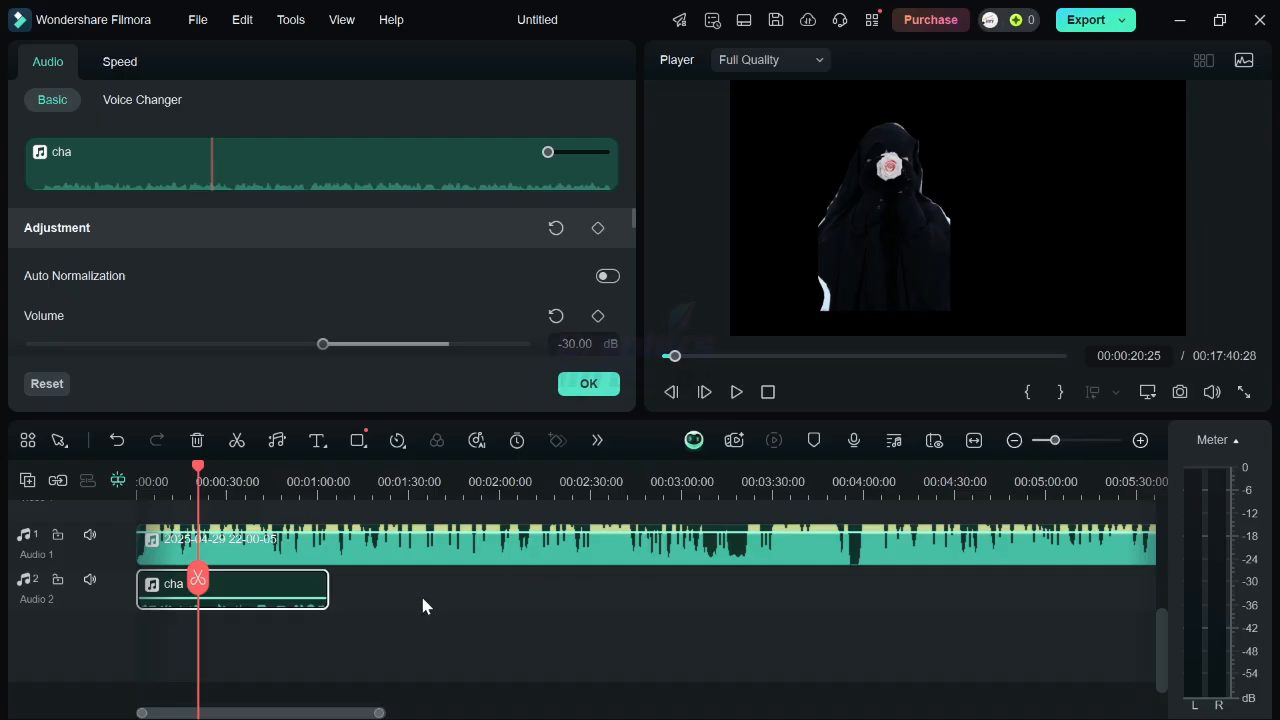
{"action": "left_click_drag", "start_coordinate": [262, 597], "coordinate": [265, 578]}
{"action": "left_click", "coordinate": [398, 609]}
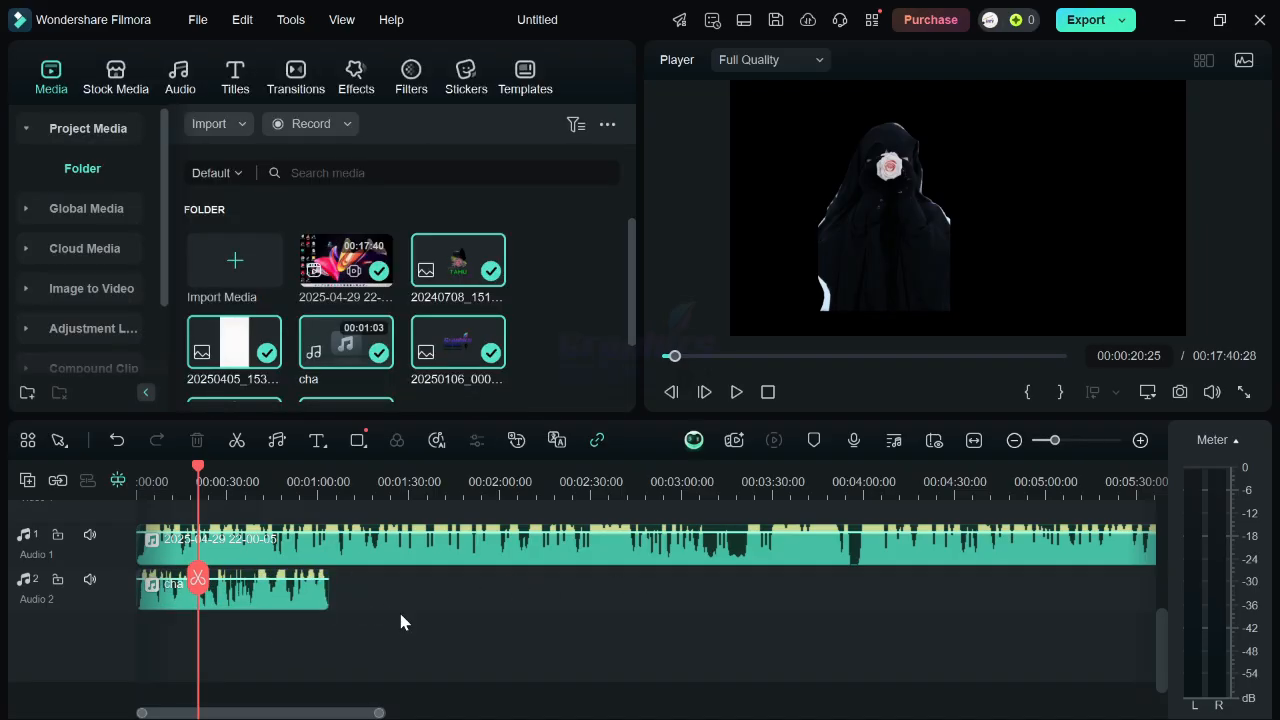
{"action": "scroll", "coordinate": [470, 625], "scroll_direction": "up", "scroll_amount": 2}
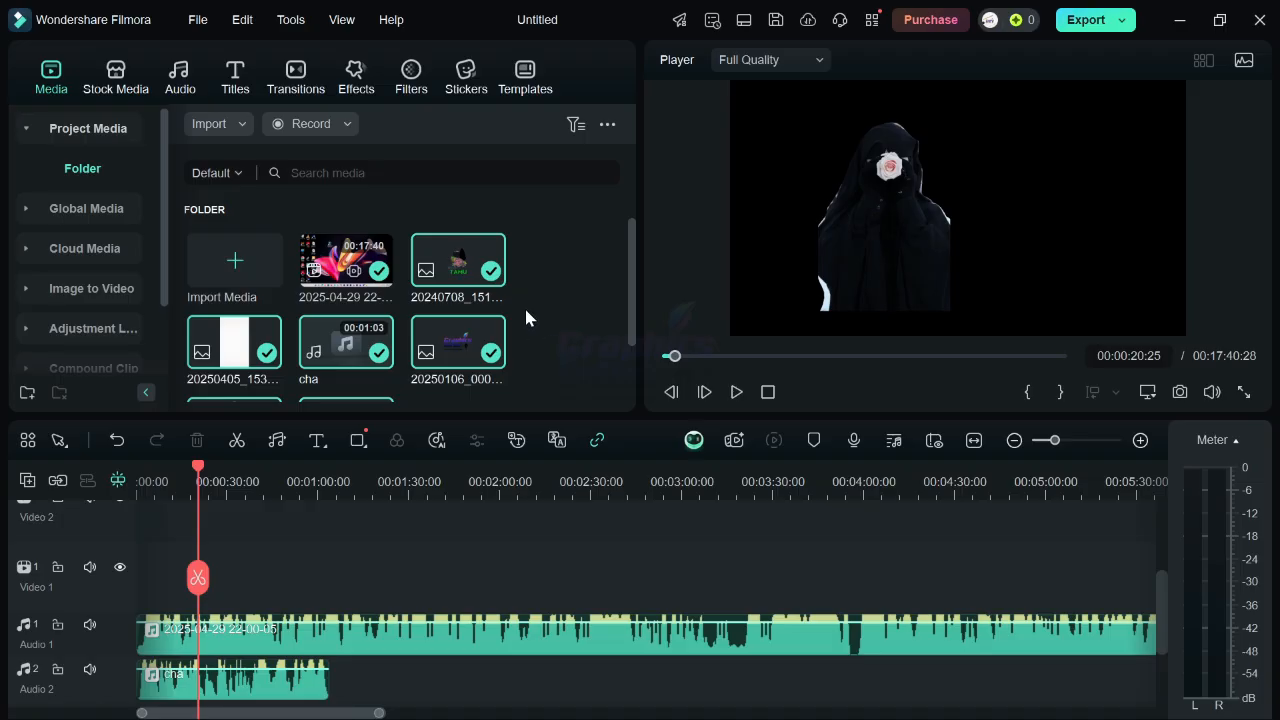
{"action": "scroll", "coordinate": [524, 305], "scroll_direction": "down", "scroll_amount": 1}
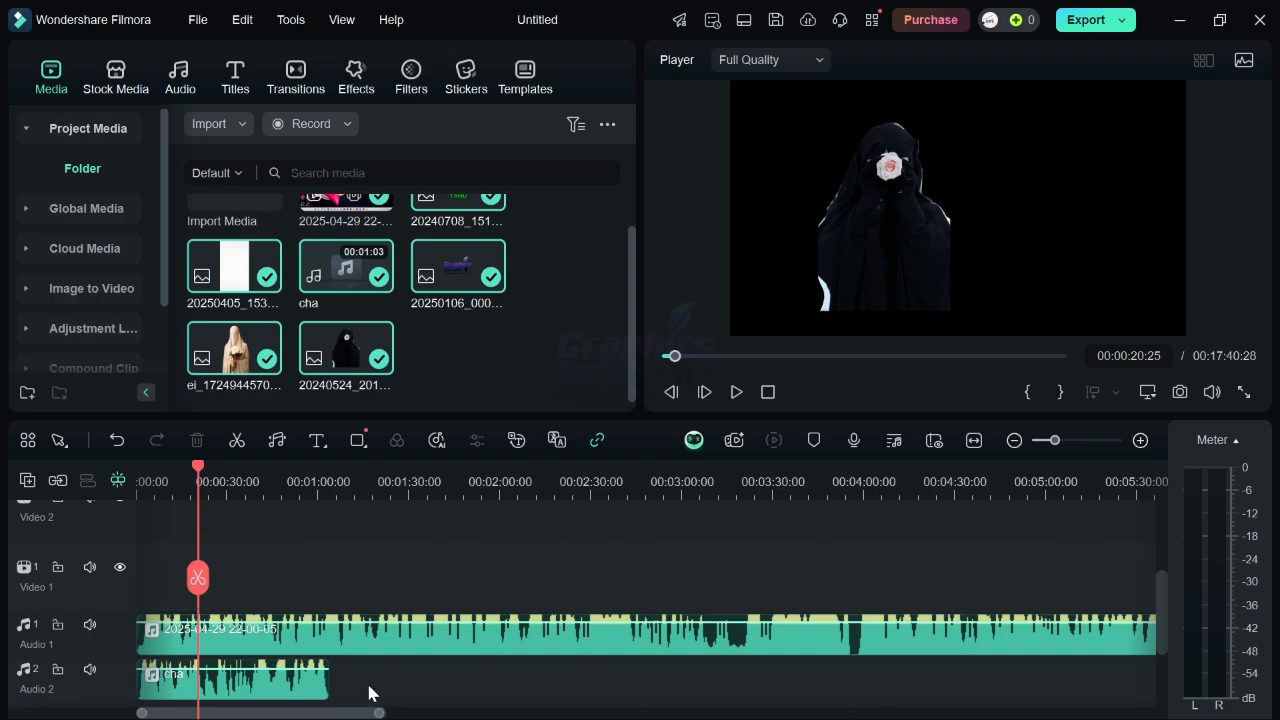
Add a Quick Text title onto Video 1 and move it to the start of the timeline.
{"action": "left_click", "coordinate": [336, 444]}
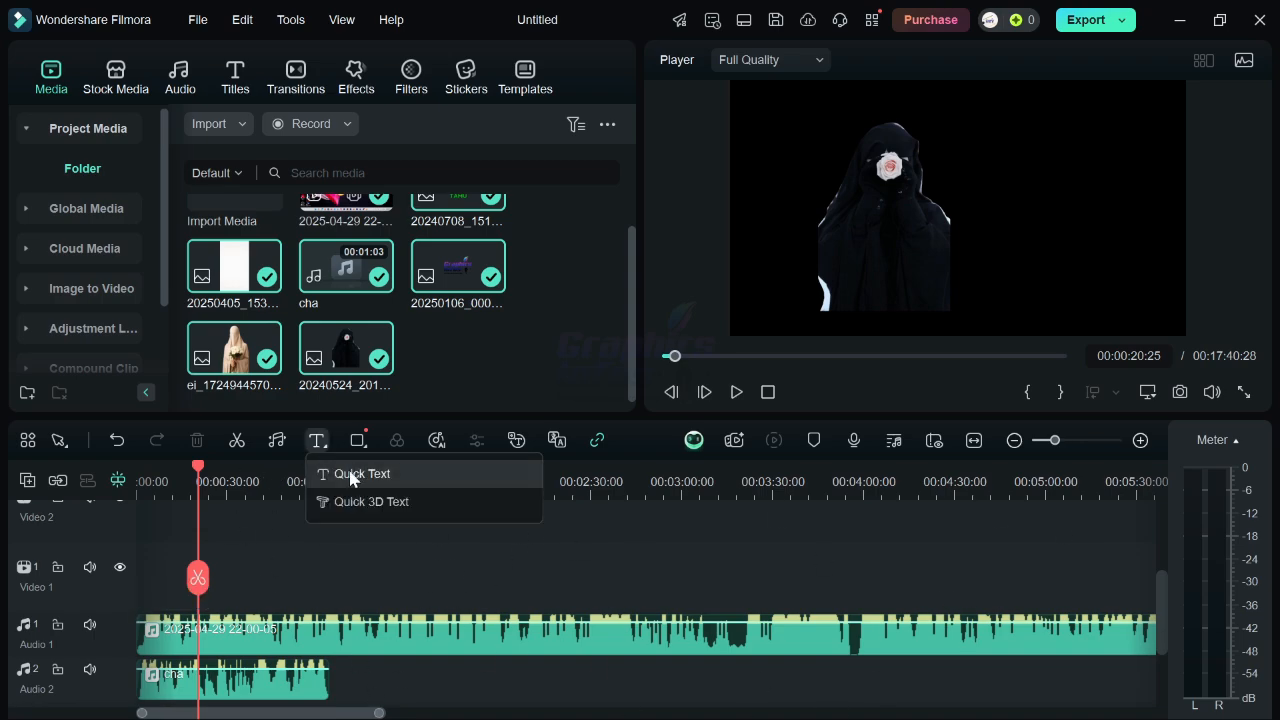
{"action": "left_click", "coordinate": [330, 472]}
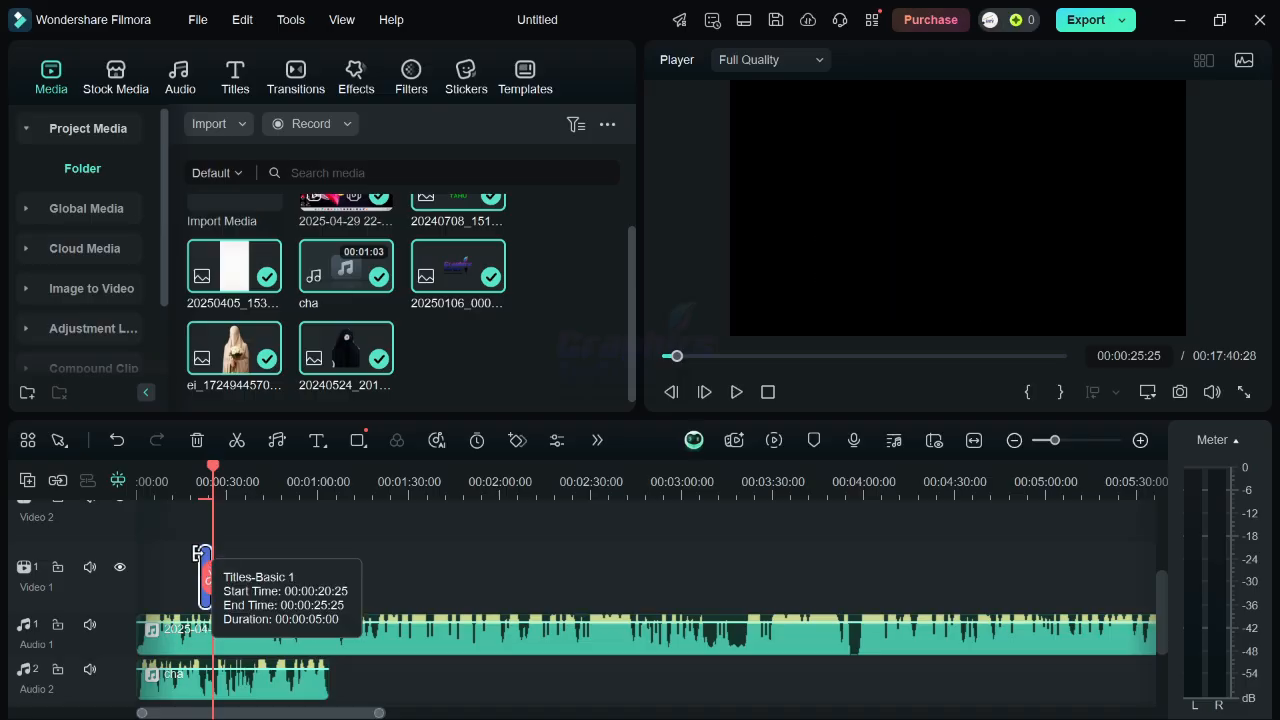
{"action": "left_click_drag", "start_coordinate": [201, 560], "coordinate": [100, 577]}
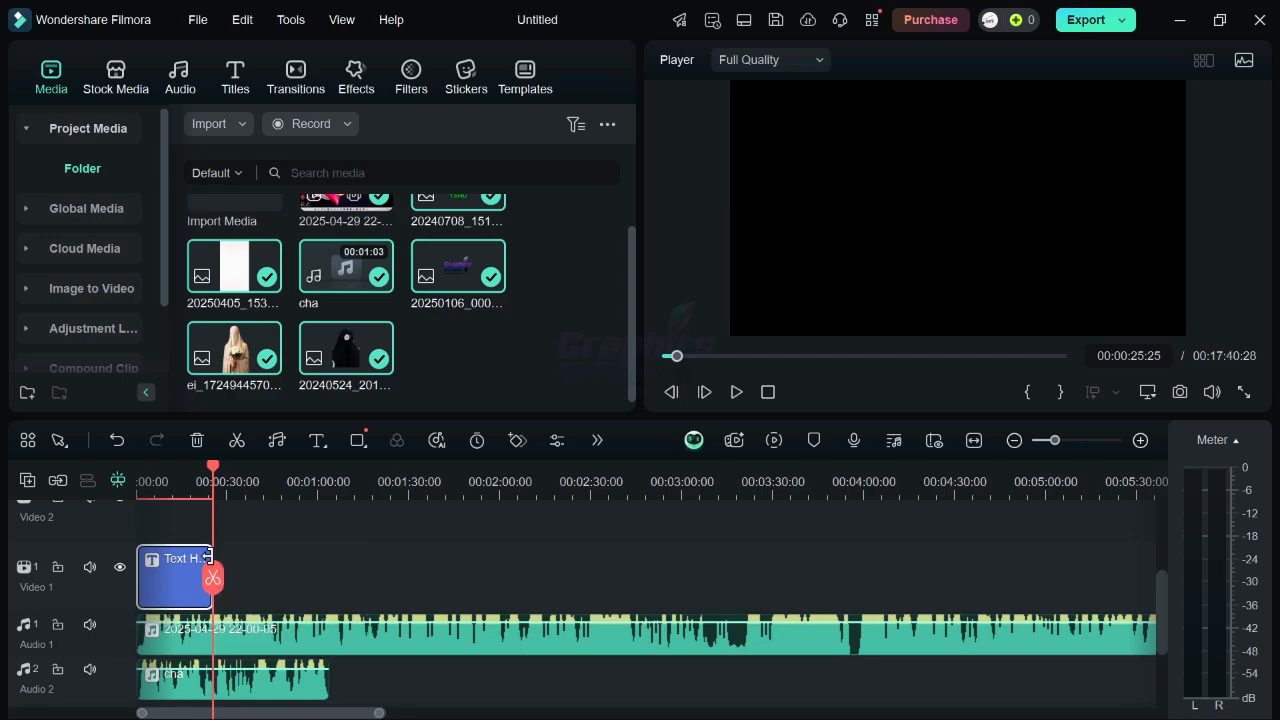
Extend the title clip to about 00:04:38 and open its text settings.
{"action": "left_click_drag", "start_coordinate": [210, 566], "coordinate": [960, 599]}
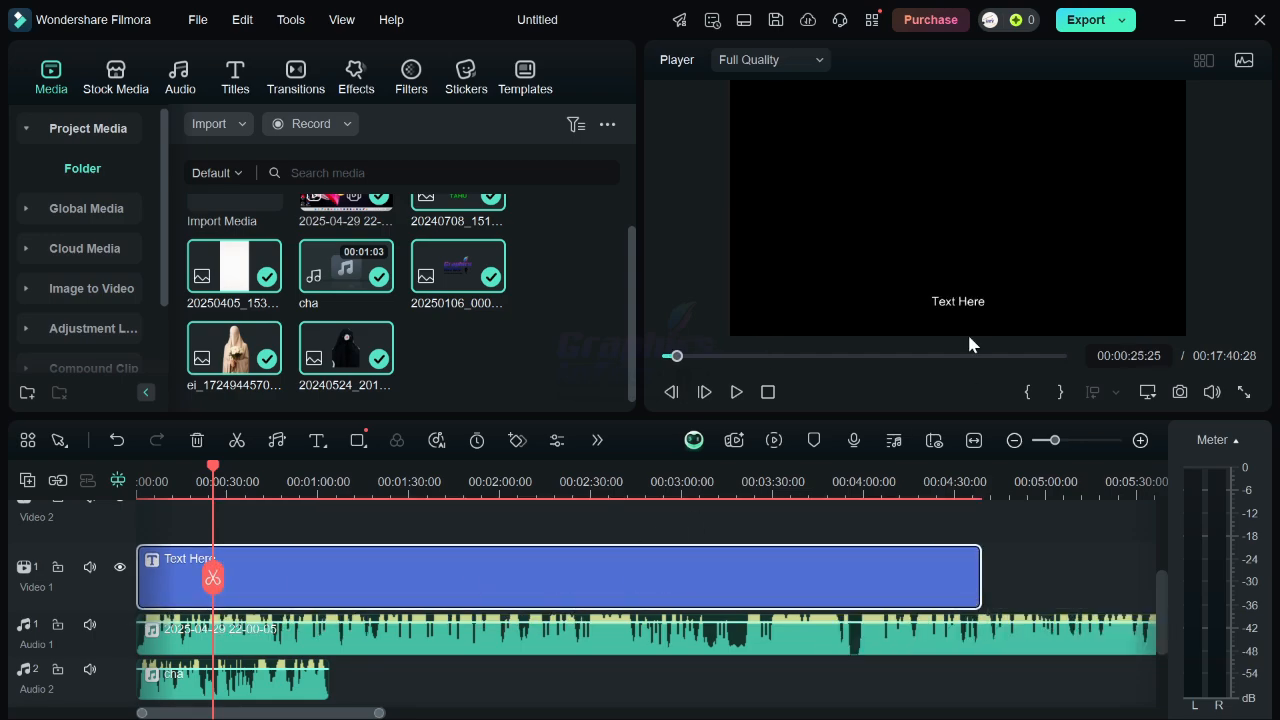
{"action": "left_click_drag", "start_coordinate": [952, 310], "coordinate": [1063, 277]}
{"action": "mouse_move", "coordinate": [1006, 223]}
{"action": "left_mouse_down"}
{"action": "mouse_move", "coordinate": [980, 205]}
{"action": "mouse_move", "coordinate": [998, 203]}
{"action": "left_mouse_up"}
{"action": "double_click", "coordinate": [446, 587]}
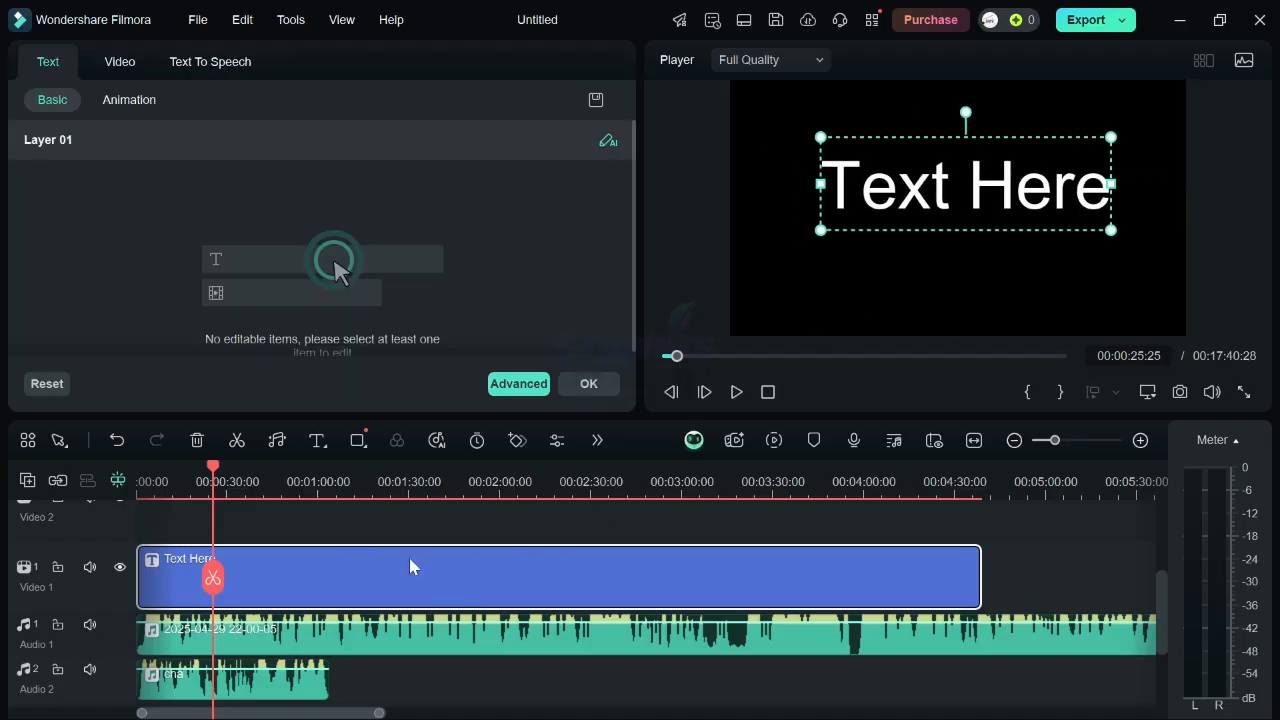
Replace the title's placeholder text with the creator's name in capitals.
{"action": "left_click", "coordinate": [82, 188]}
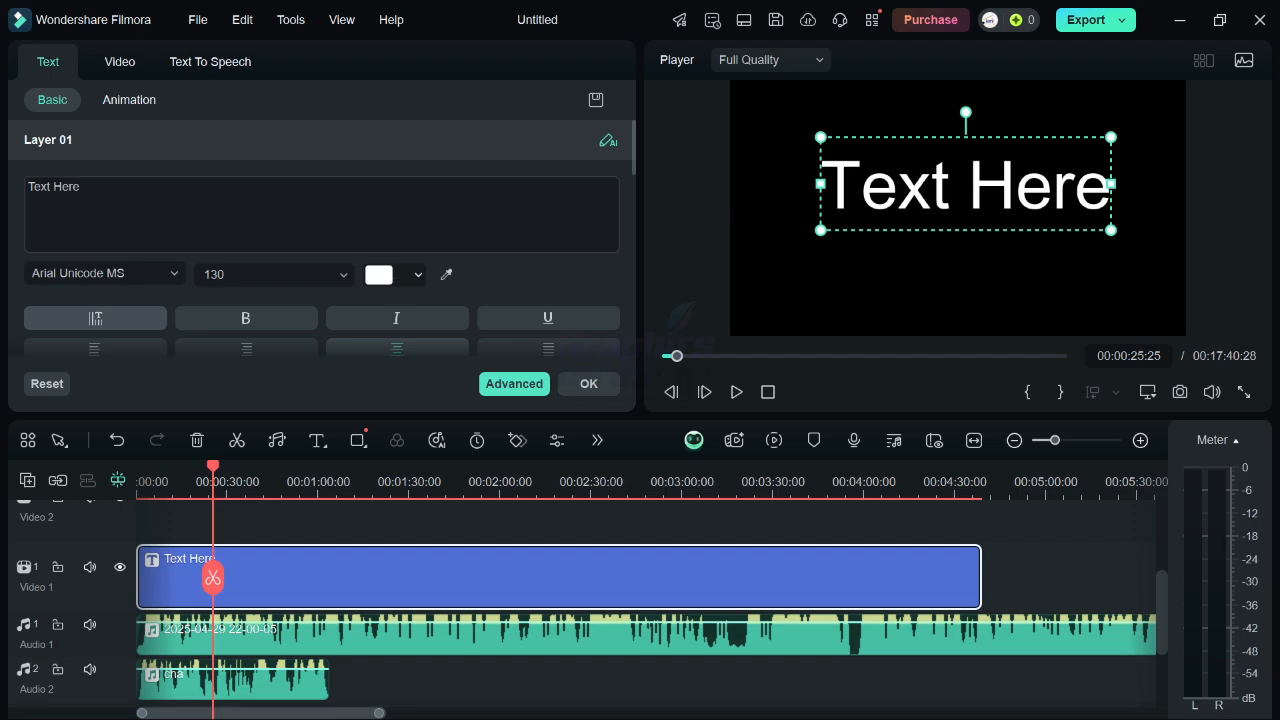
{"action": "key", "text": "ctrl+a"}
{"action": "type", "text": "A"}
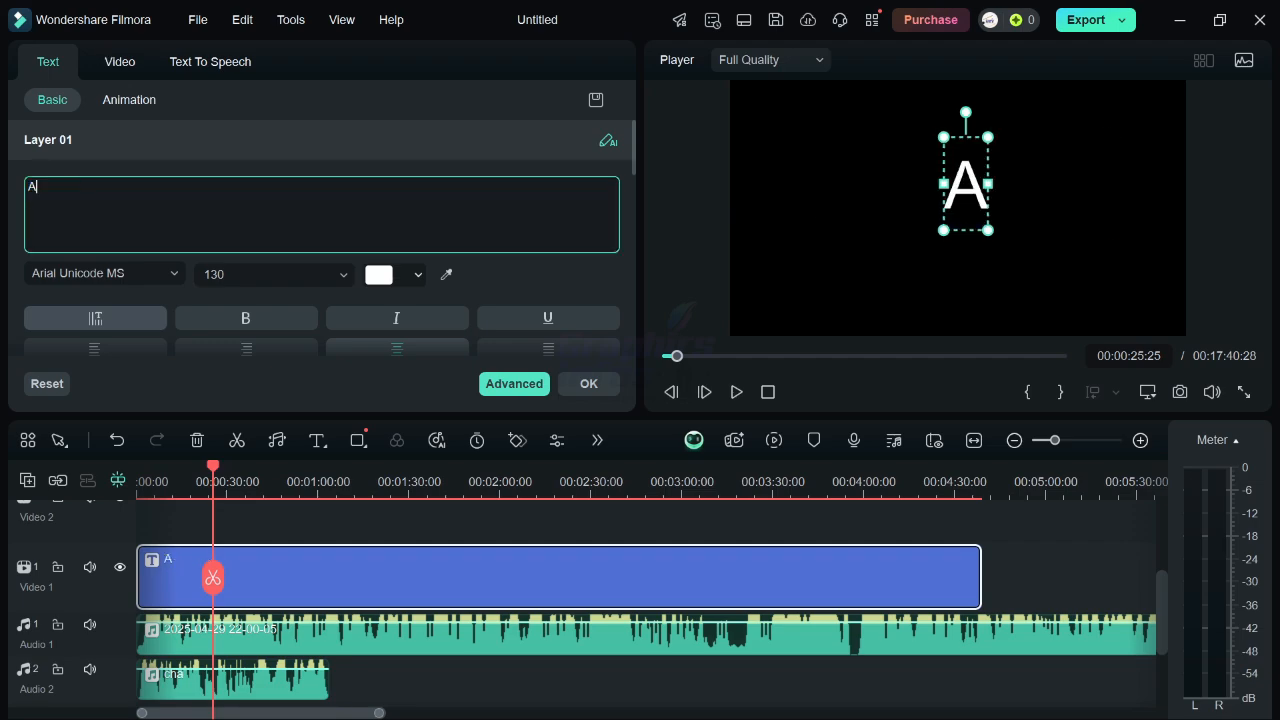
{"action": "type", "text": "BUU HAYFAA"}
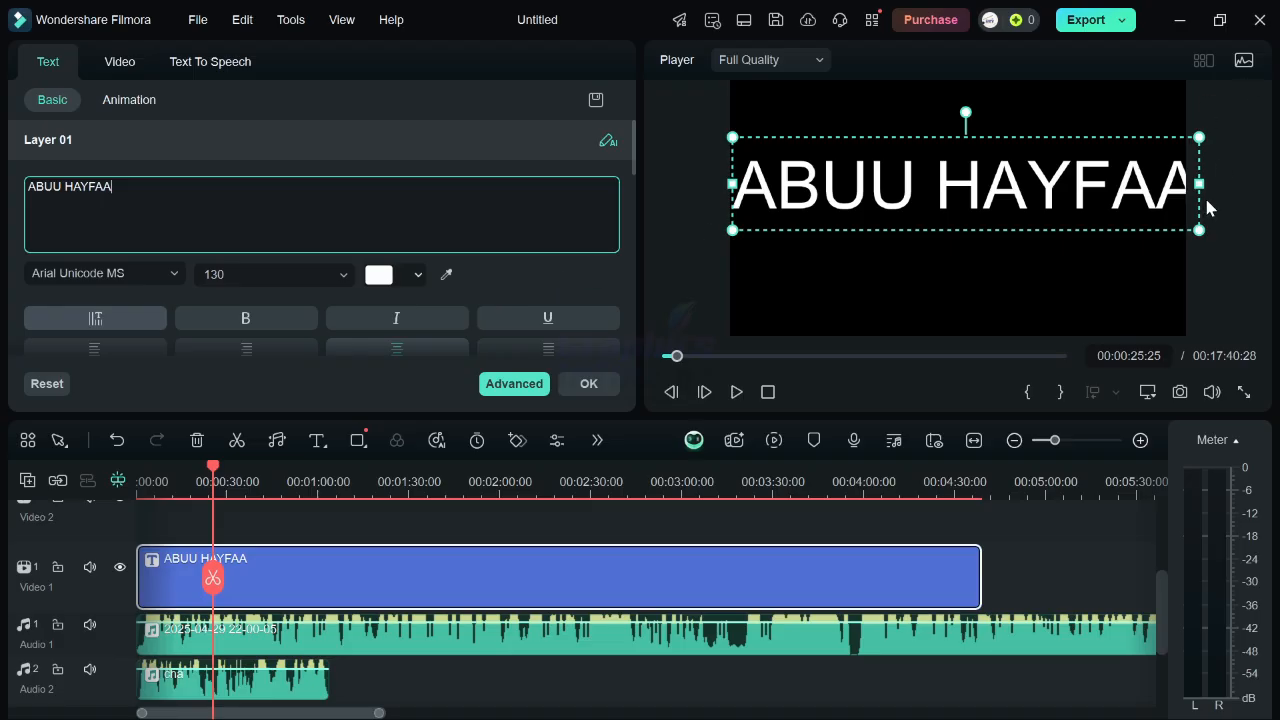
Shrink the title text to size 92 and move it toward the lower right of the frame.
{"action": "left_click_drag", "start_coordinate": [1194, 223], "coordinate": [1063, 202]}
{"action": "left_click_drag", "start_coordinate": [881, 169], "coordinate": [976, 241]}
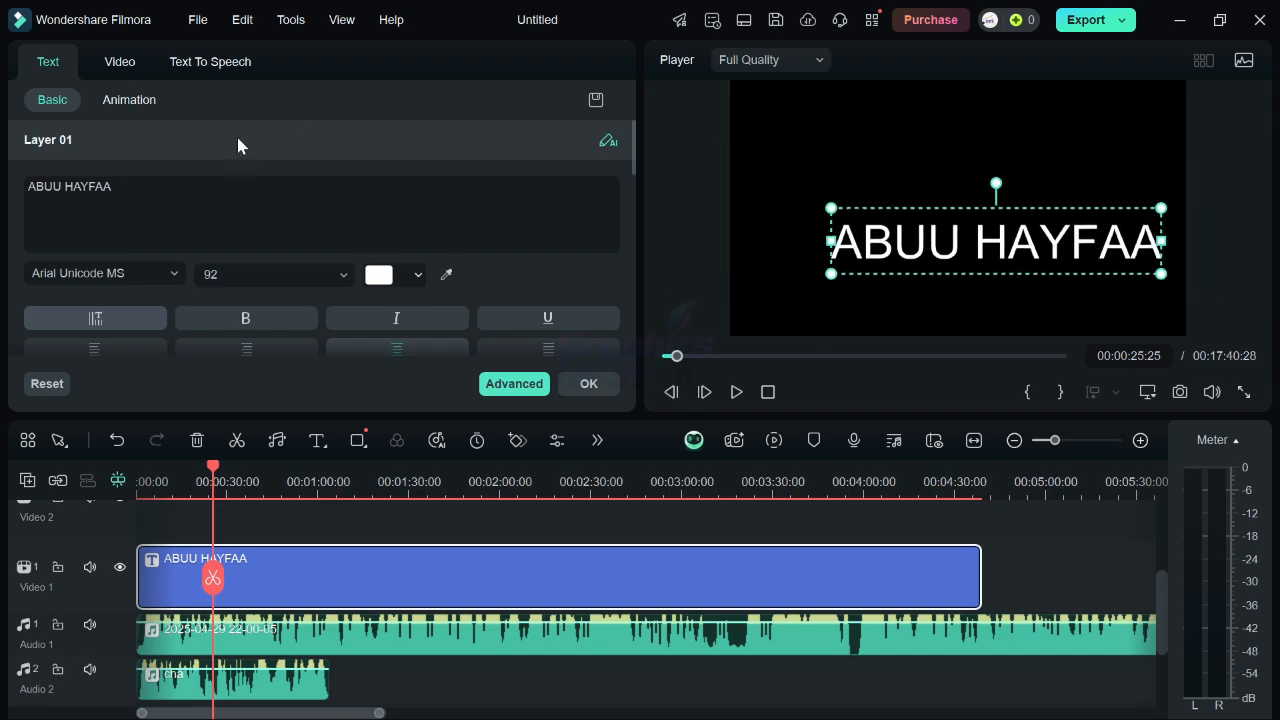
Apply the first Typewriter In animation to the title text.
{"action": "left_click", "coordinate": [140, 101]}
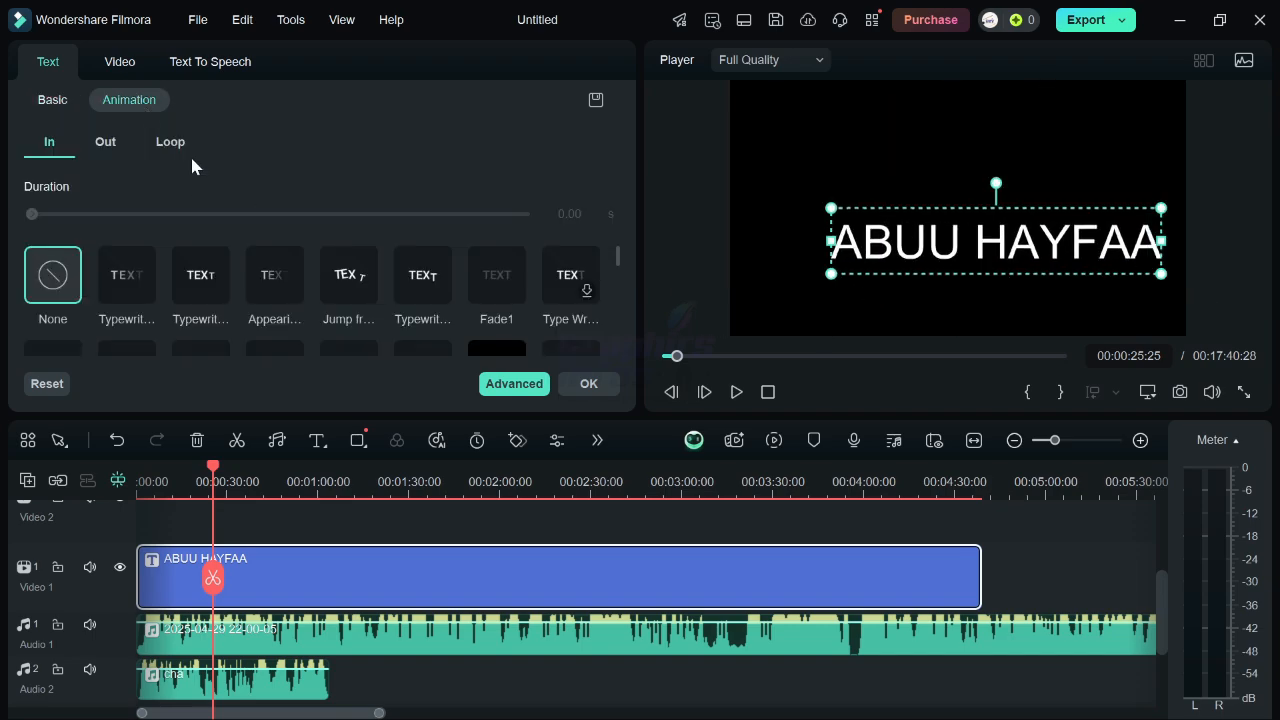
{"action": "left_click", "coordinate": [153, 295]}
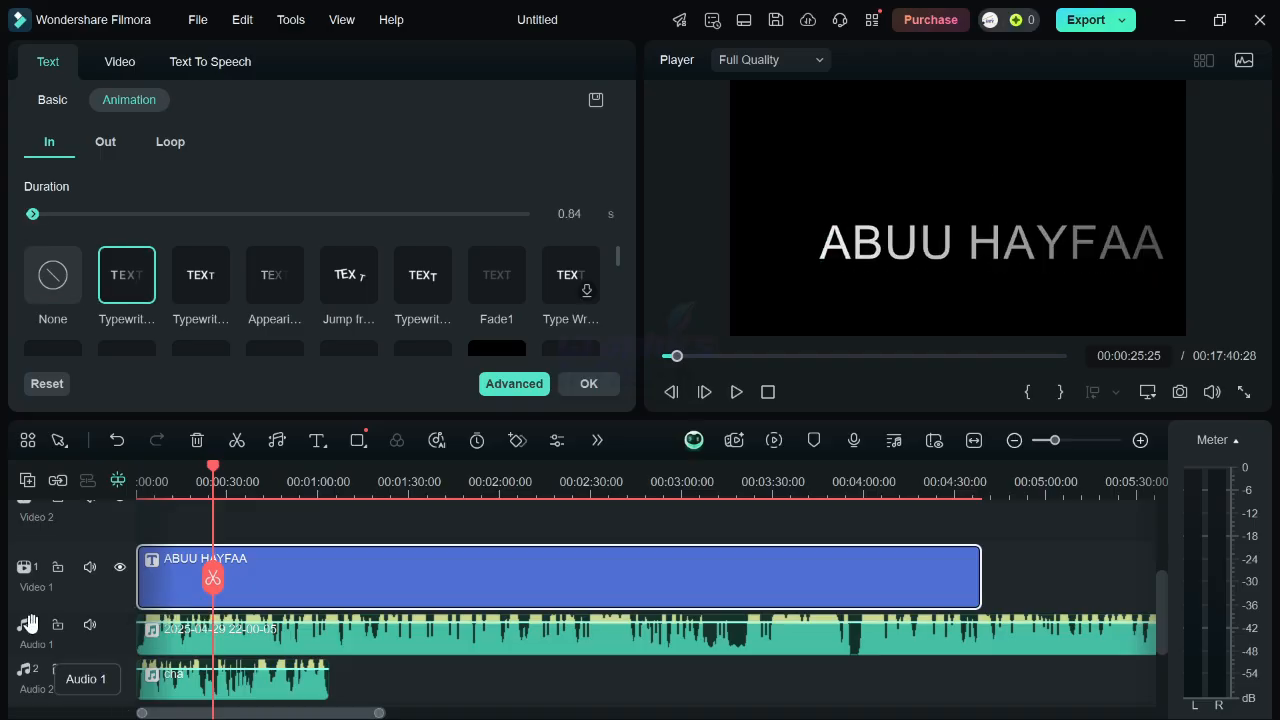
Mute the Audio 1 and Audio 2 tracks.
{"action": "left_click", "coordinate": [90, 625]}
{"action": "left_click", "coordinate": [90, 669]}
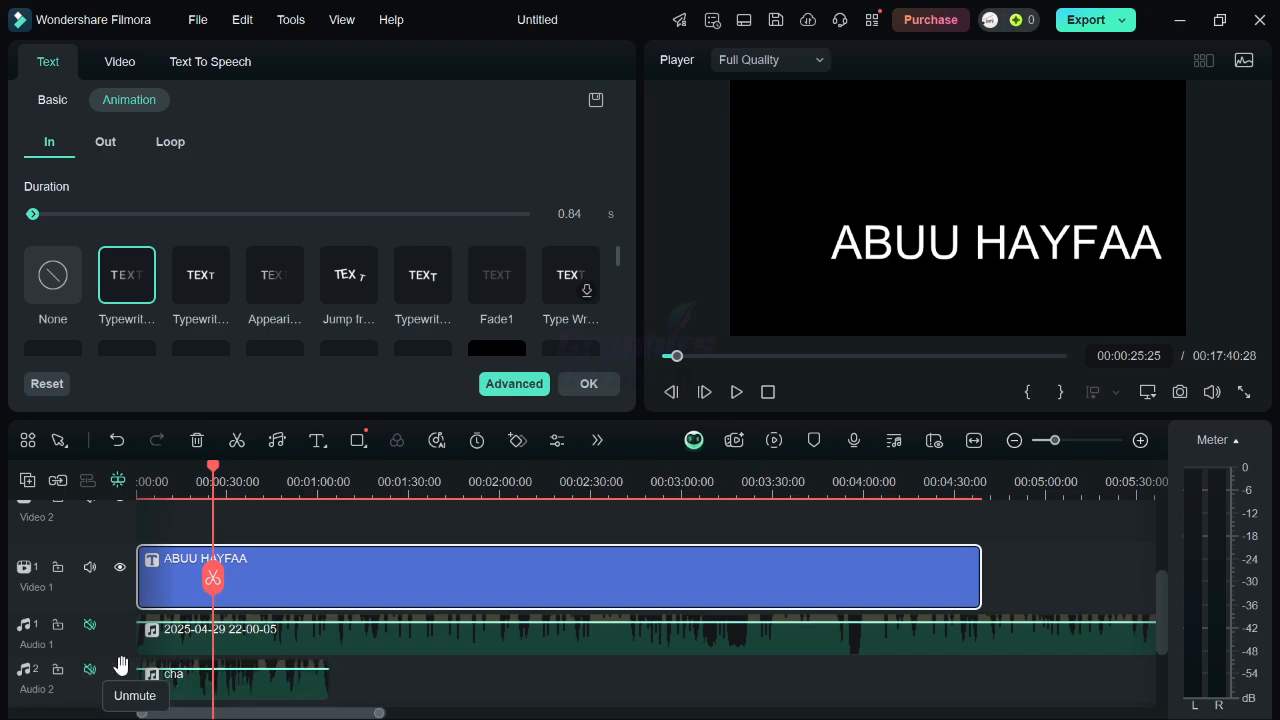
Play back the project from the start to preview the title over the images.
{"action": "scroll", "coordinate": [121, 666], "scroll_direction": "down", "scroll_amount": 1}
{"action": "key", "text": "space"}
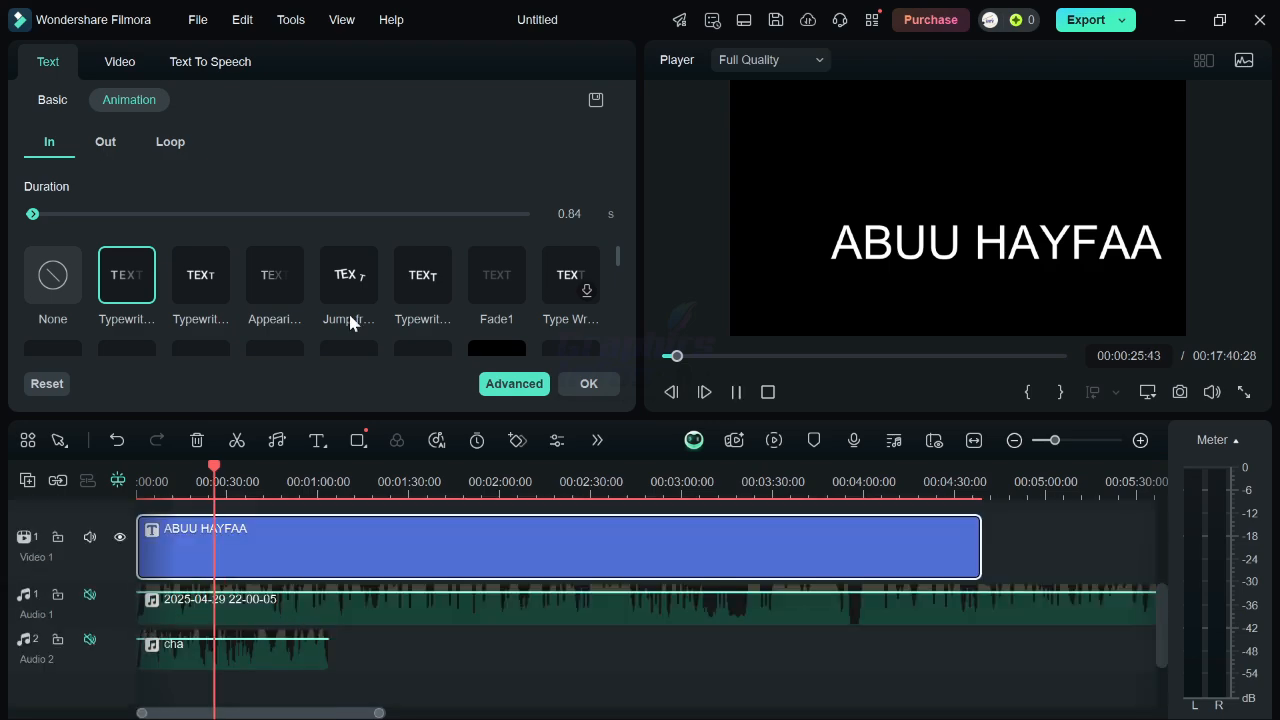
{"action": "right_click", "coordinate": [336, 631]}
{"action": "left_click", "coordinate": [884, 656]}
{"action": "left_click", "coordinate": [884, 656]}
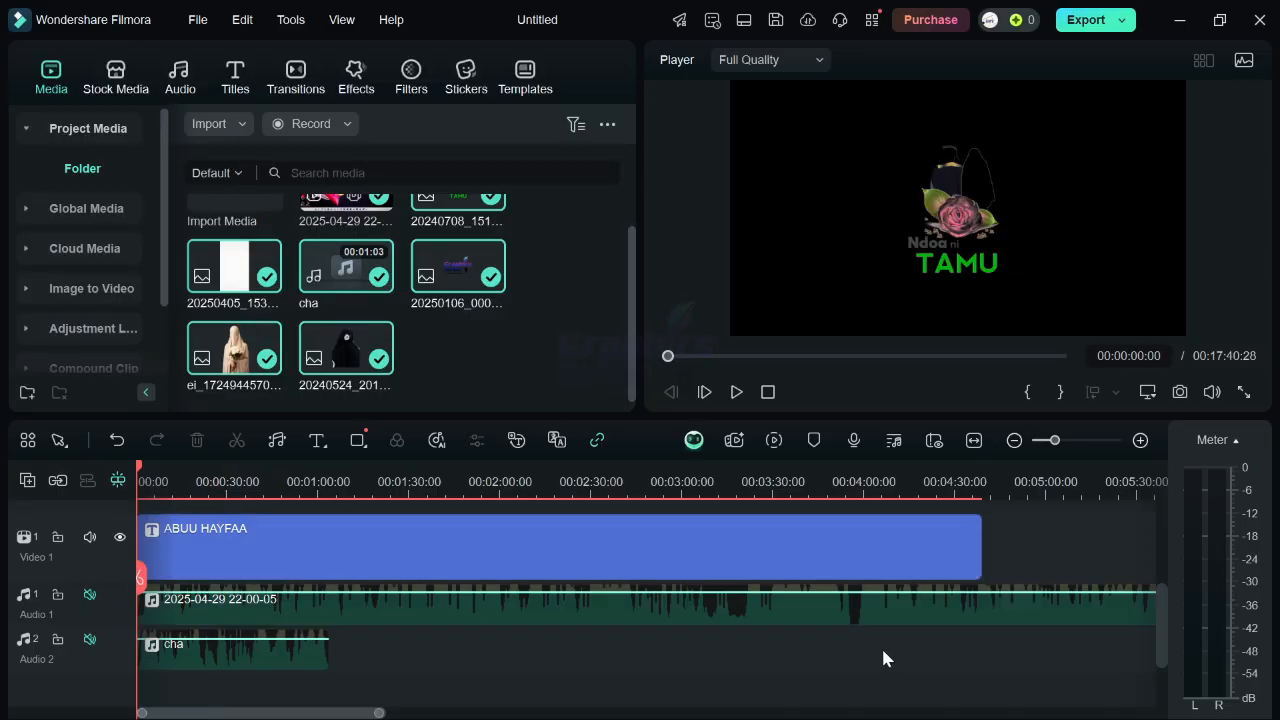
{"action": "key", "text": "space"}
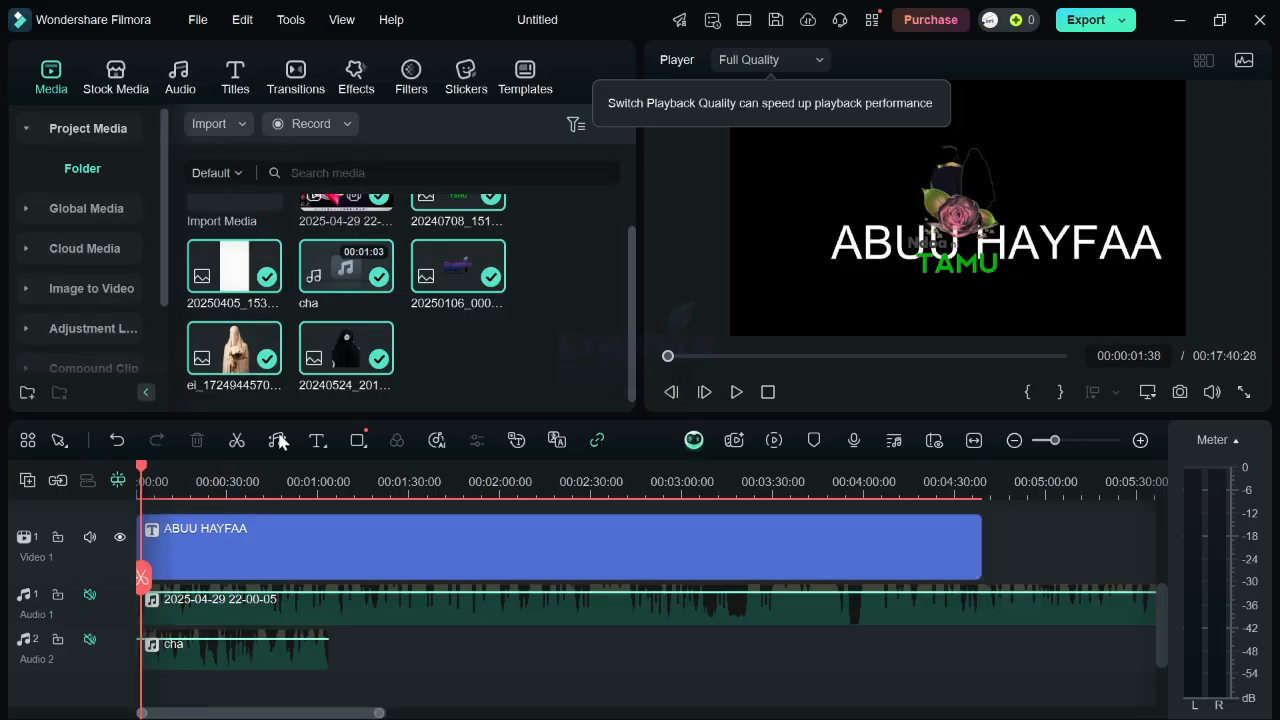
Browse the title clip's Out animation and Video settings.
{"action": "left_click", "coordinate": [389, 565]}
{"action": "scroll", "coordinate": [389, 316], "scroll_direction": "down", "scroll_amount": 2}
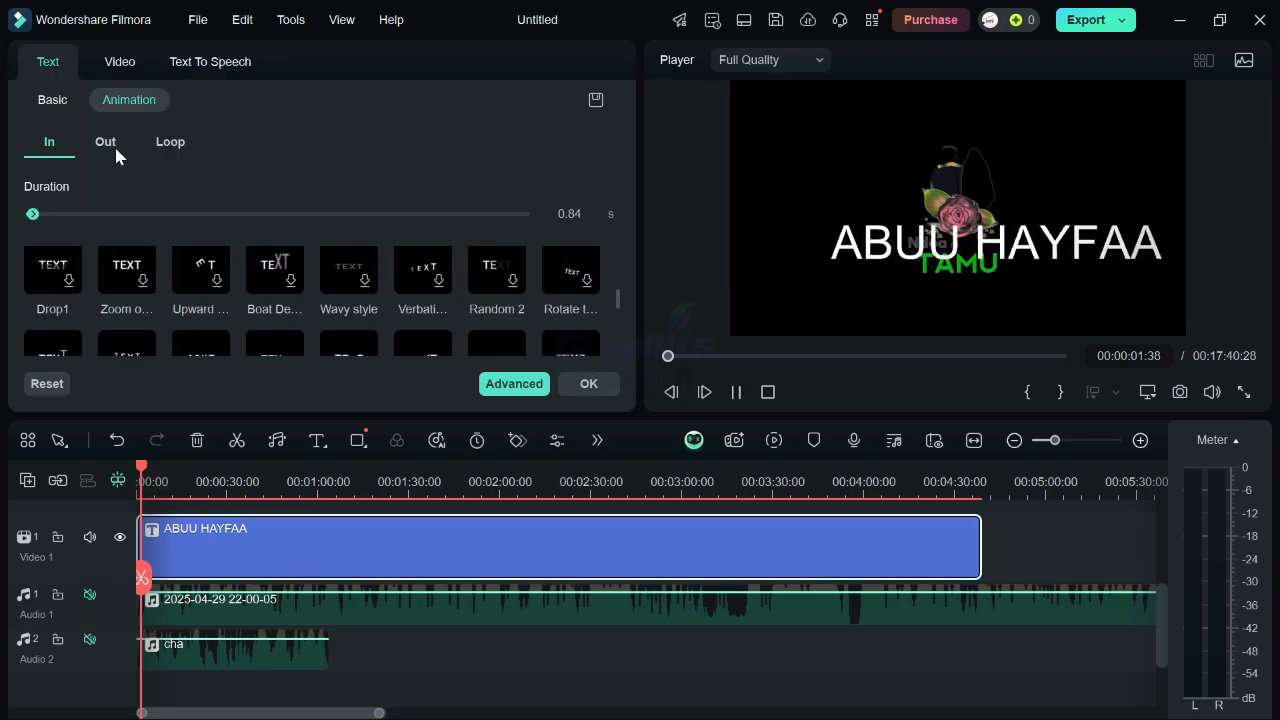
{"action": "left_click", "coordinate": [109, 145]}
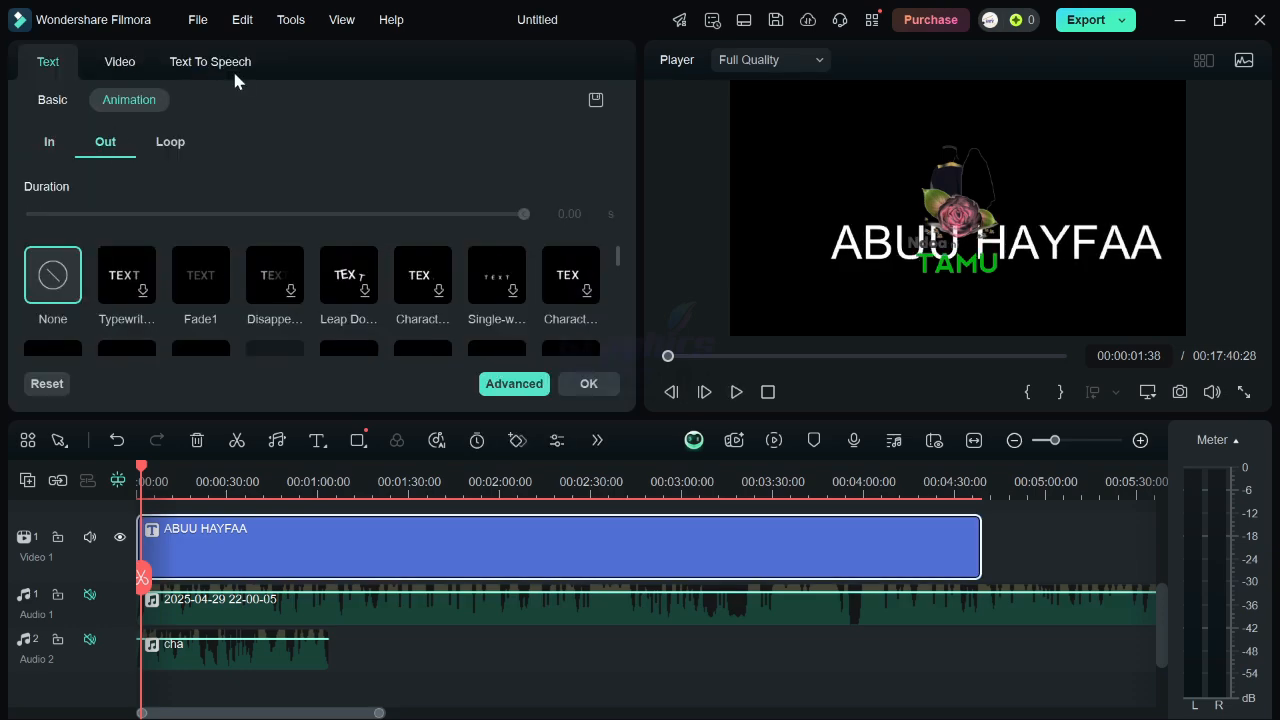
{"action": "left_click", "coordinate": [121, 63]}
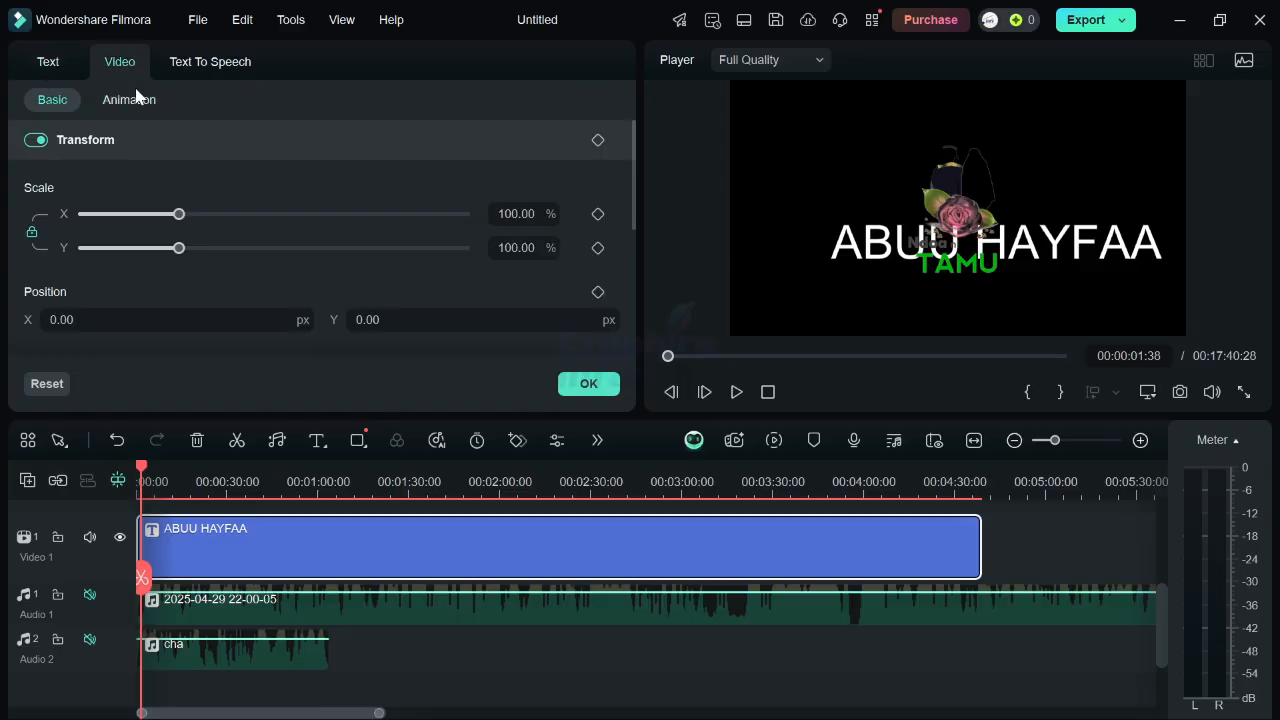
{"action": "scroll", "coordinate": [1140, 638], "scroll_direction": "up", "scroll_amount": 2}
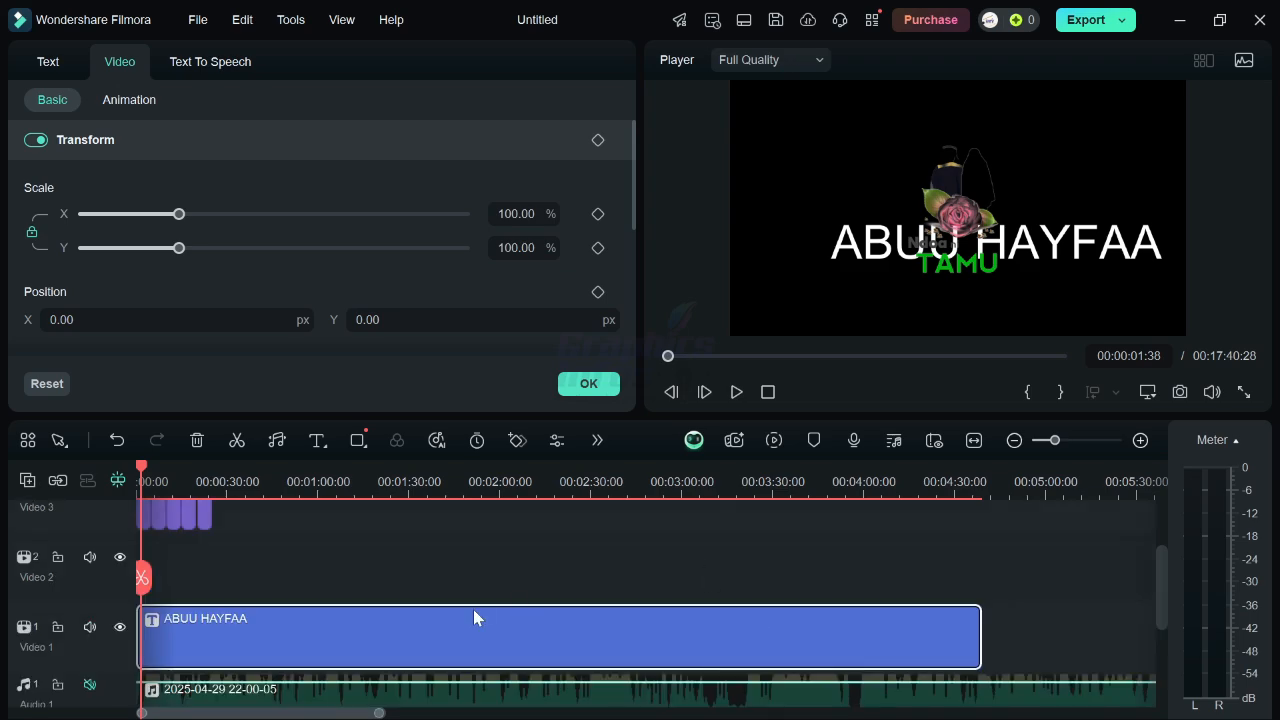
{"action": "left_click", "coordinate": [433, 549]}
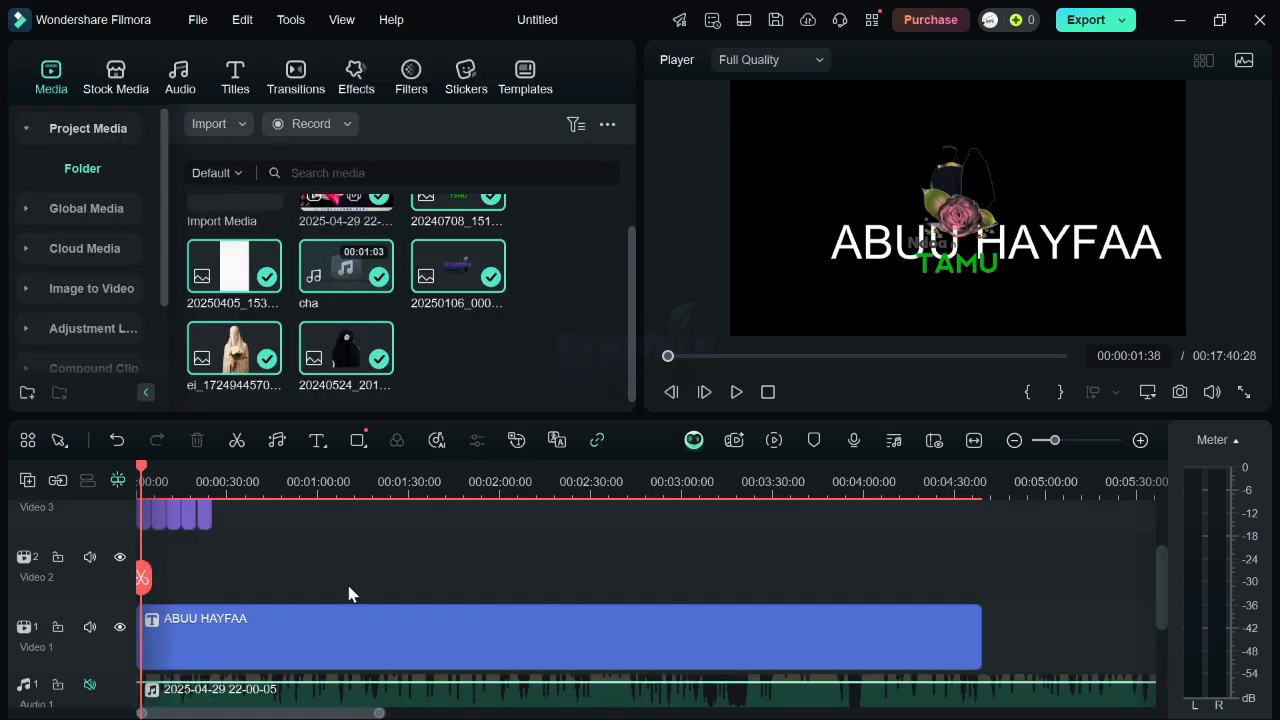
Apply the Fade In preset animation to the image clip on Video 3.
{"action": "scroll", "coordinate": [766, 583], "scroll_direction": "up", "scroll_amount": 3}
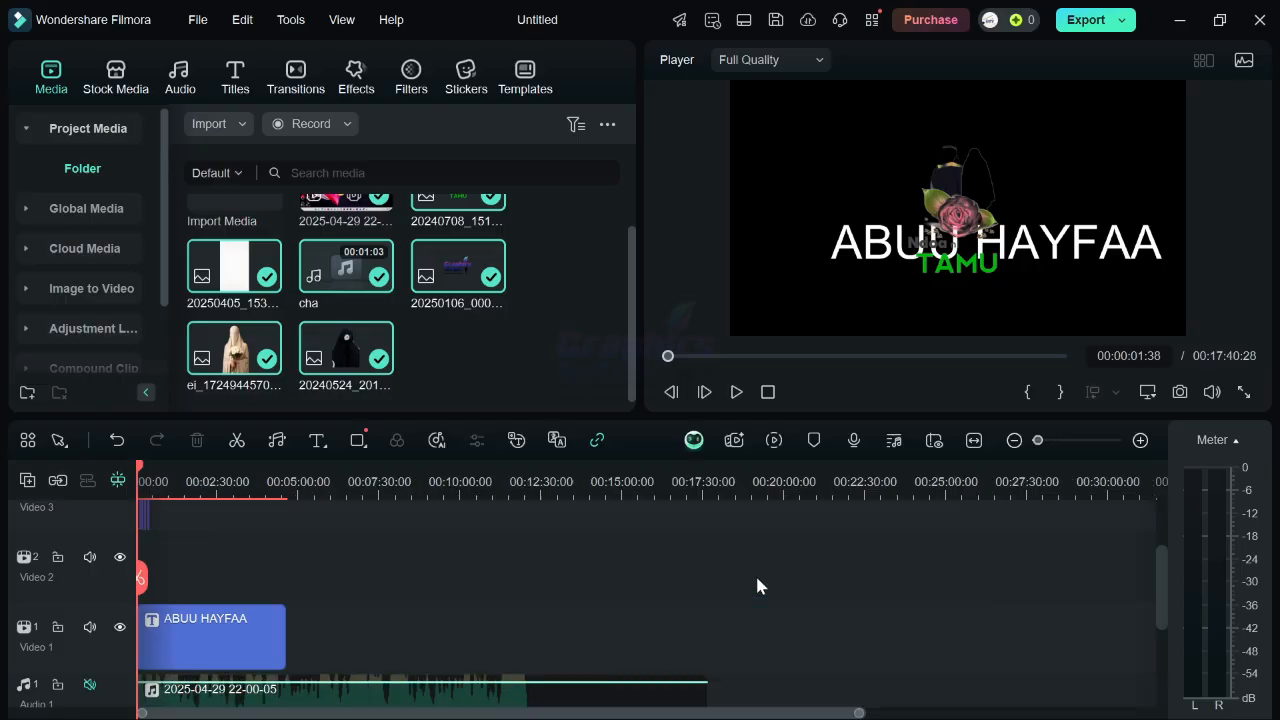
{"action": "scroll", "coordinate": [720, 575], "scroll_direction": "up", "scroll_amount": 5}
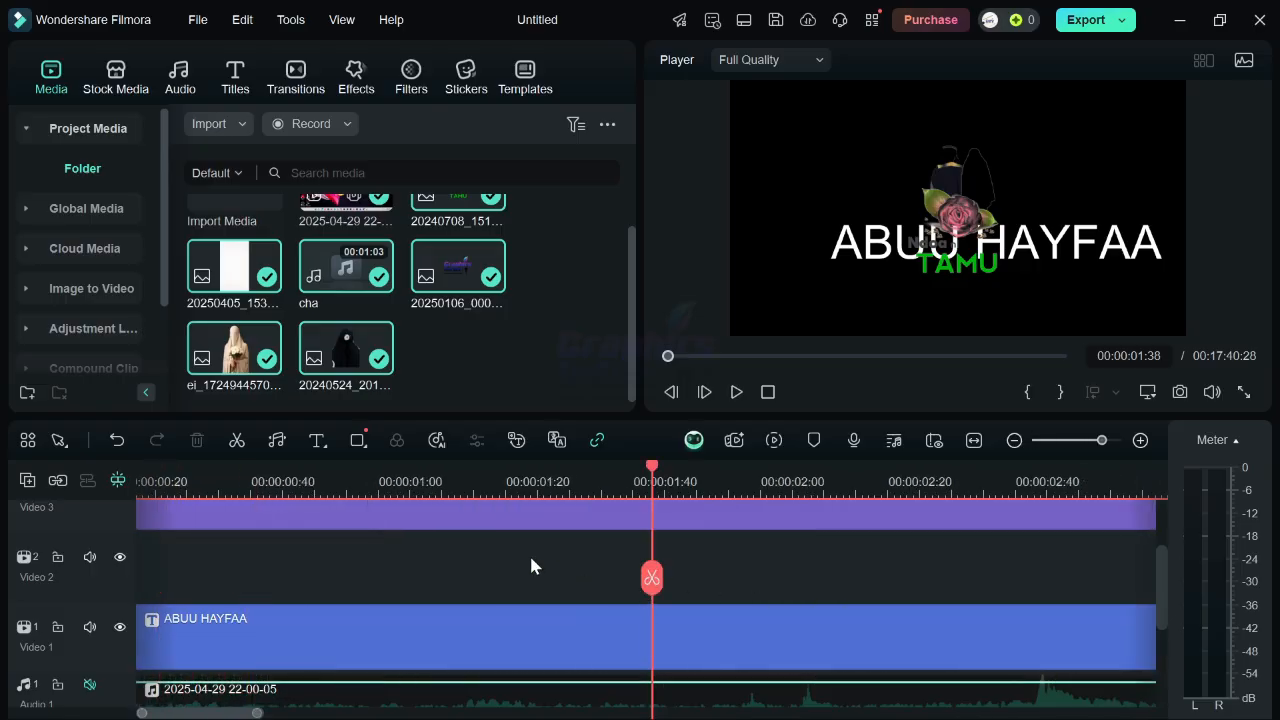
{"action": "scroll", "coordinate": [549, 601], "scroll_direction": "up", "scroll_amount": 2}
{"action": "left_click", "coordinate": [578, 614]}
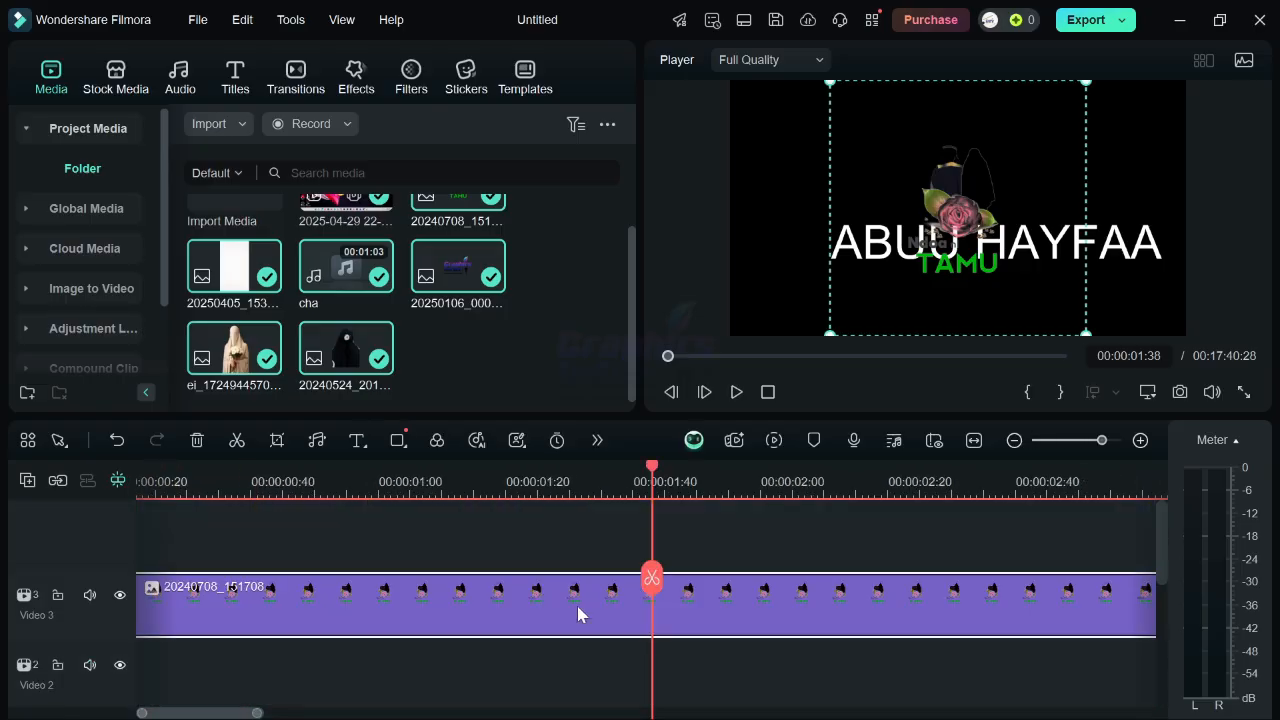
{"action": "double_click", "coordinate": [577, 606]}
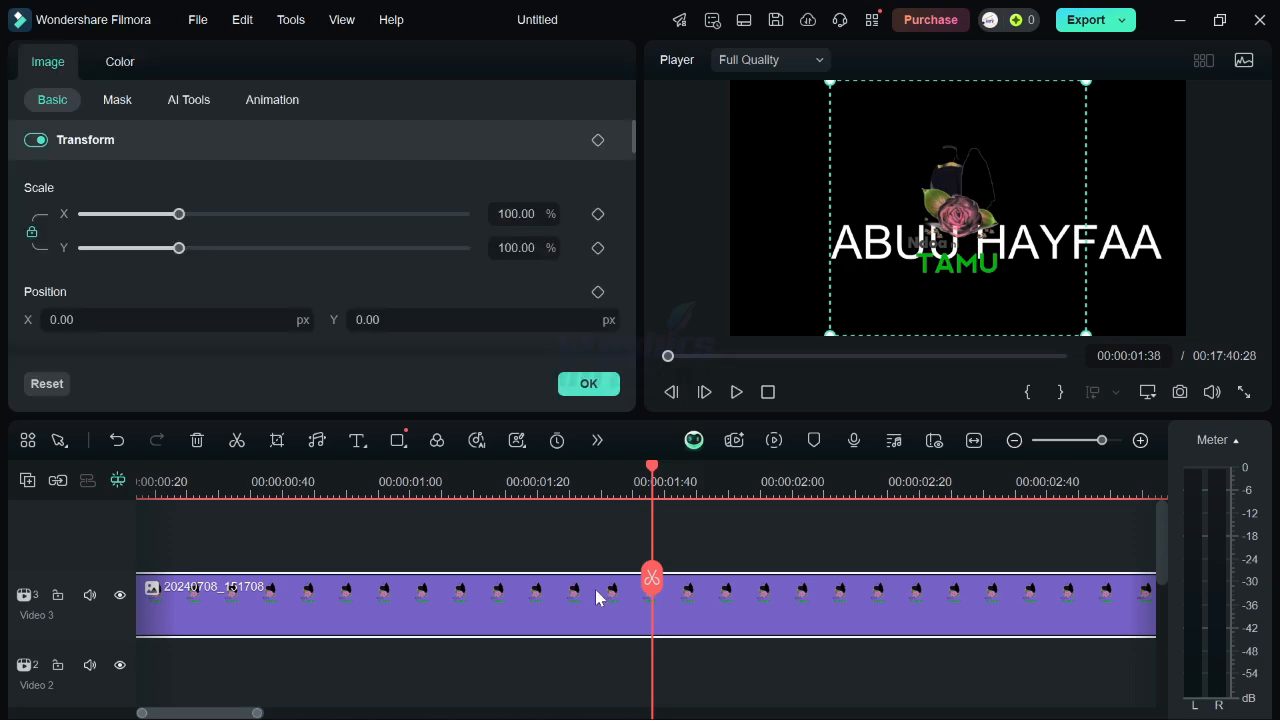
{"action": "left_click", "coordinate": [274, 102]}
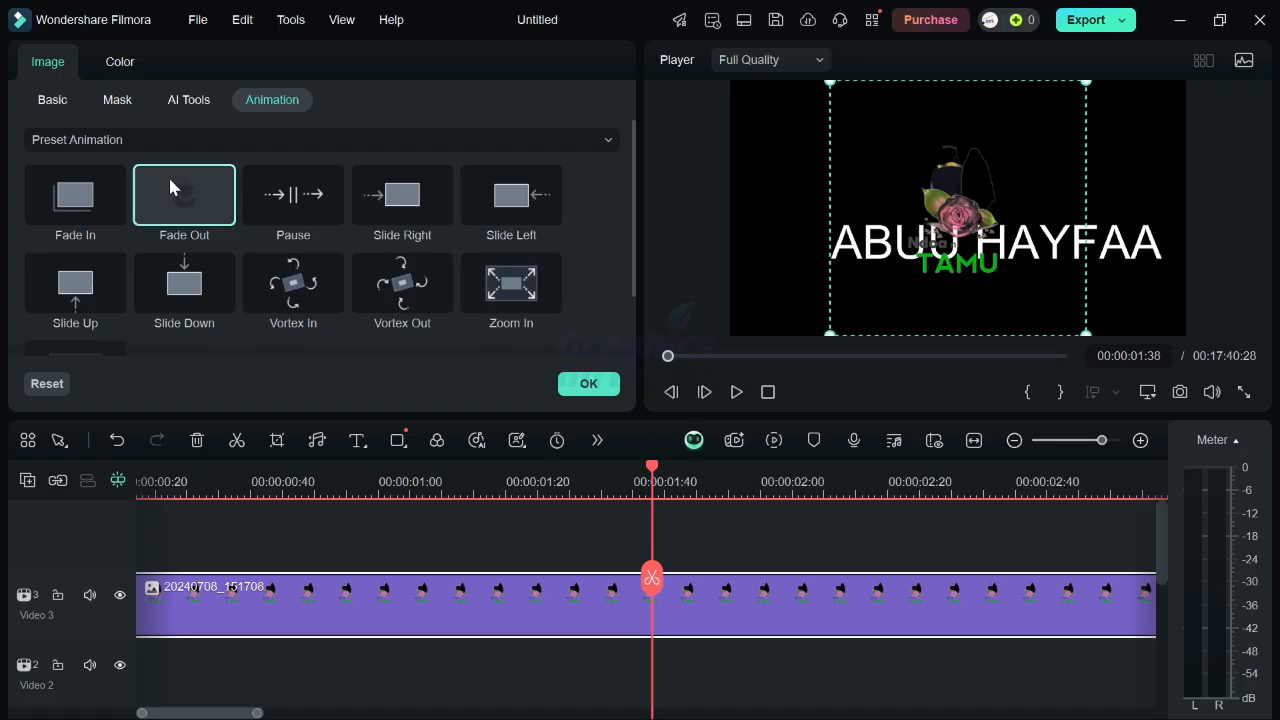
{"action": "left_click", "coordinate": [66, 228]}
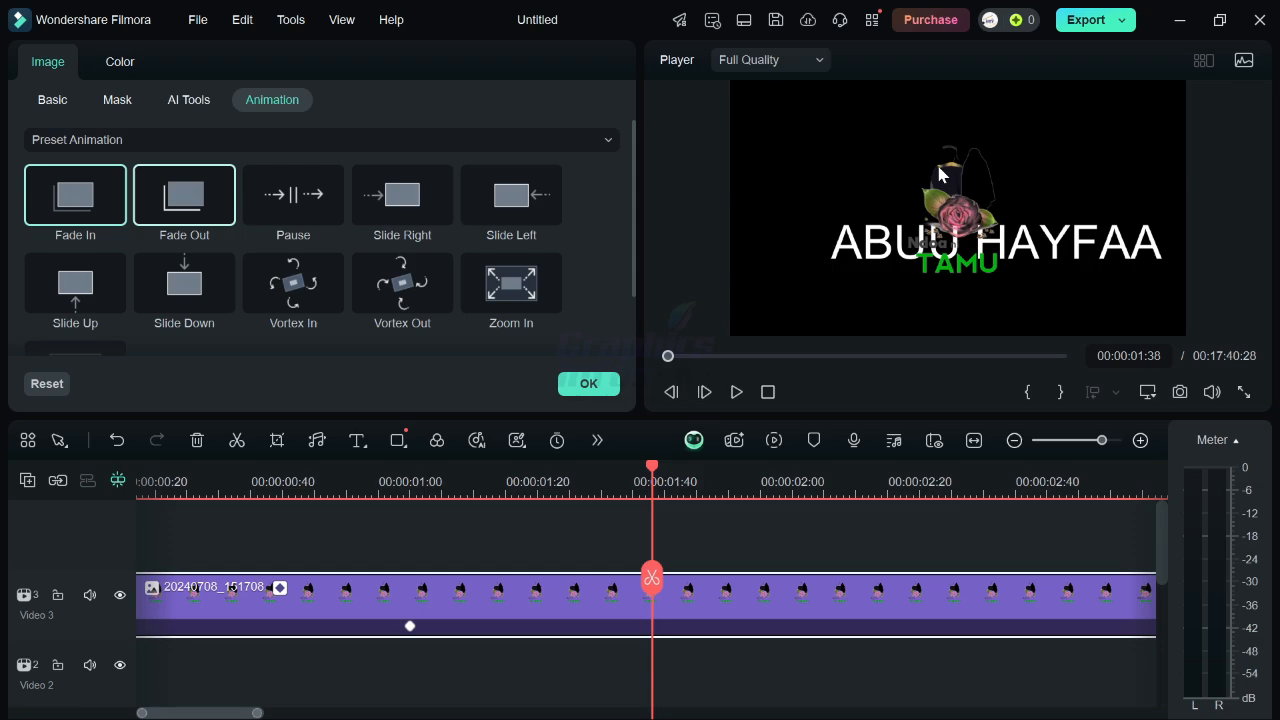
Preview the image clip's playback on the timeline.
{"action": "key", "text": "space"}
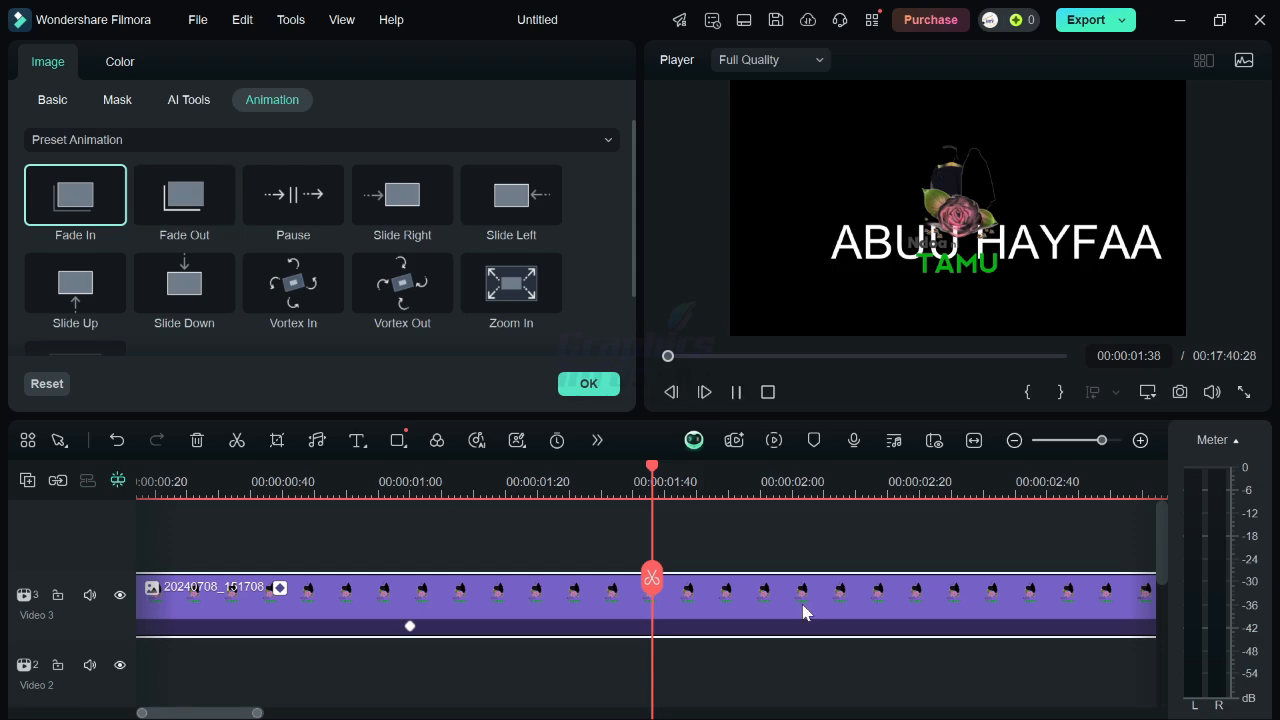
{"action": "key", "text": "space"}
{"action": "left_click", "coordinate": [488, 511]}
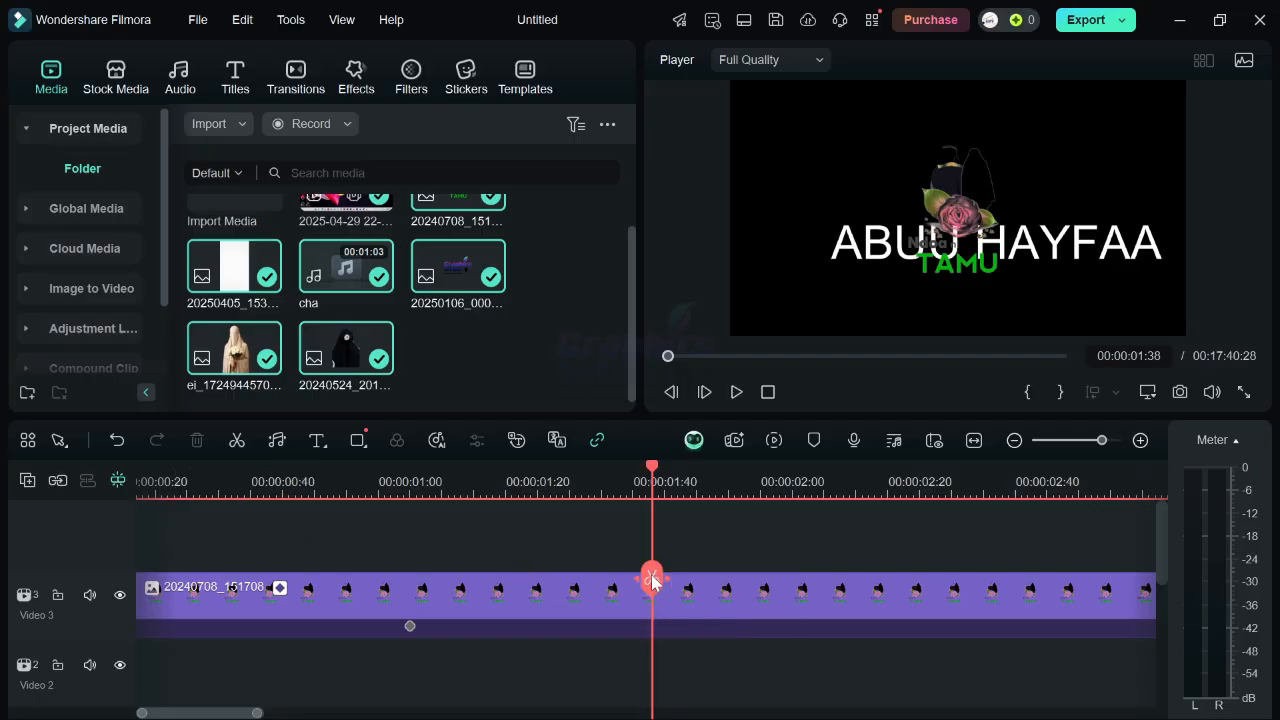
{"action": "left_click", "coordinate": [603, 595]}
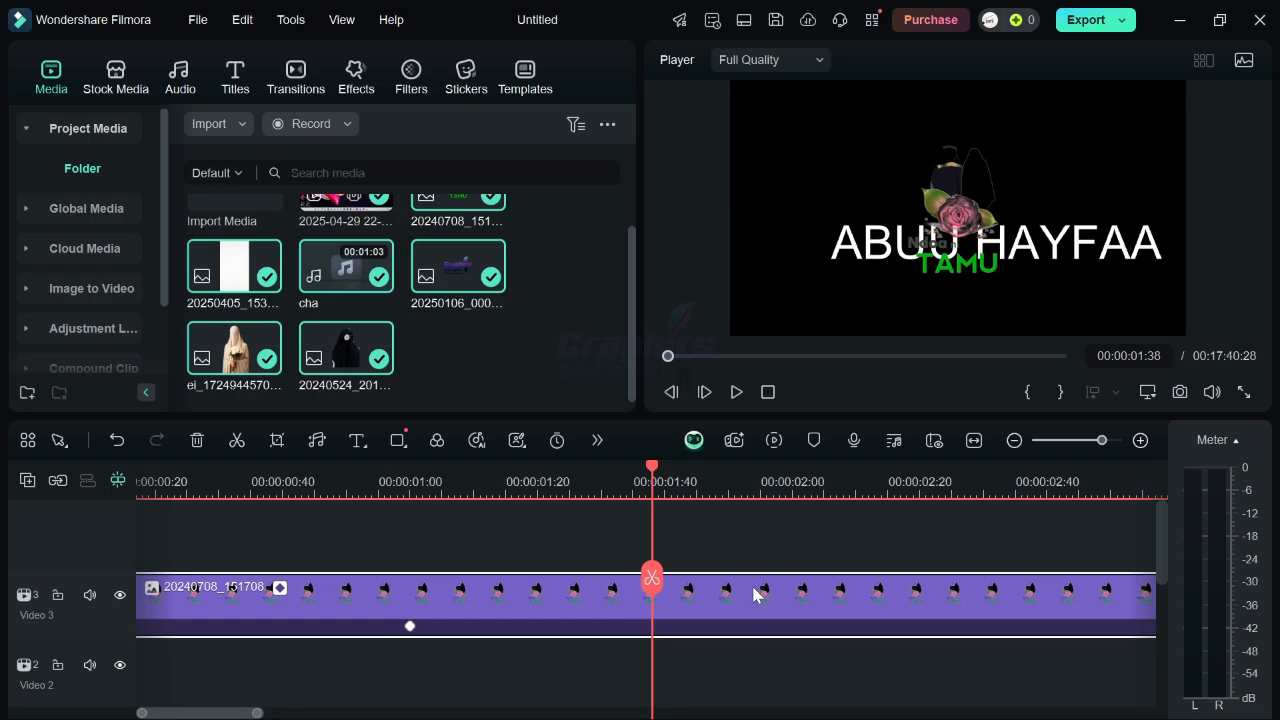
Try splitting the Video 3 image clip to leave a gap, and raising the title in the preview.
{"action": "key", "text": "ctrl+b"}
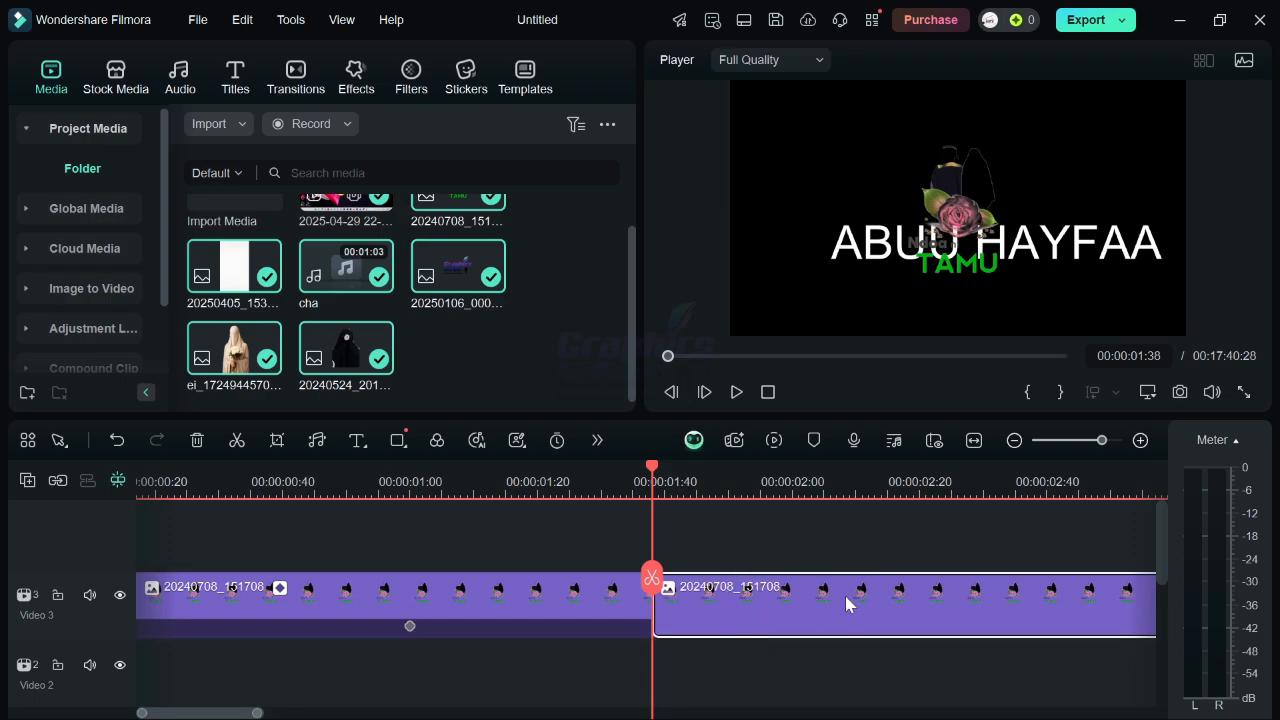
{"action": "left_click_drag", "start_coordinate": [849, 600], "coordinate": [877, 593]}
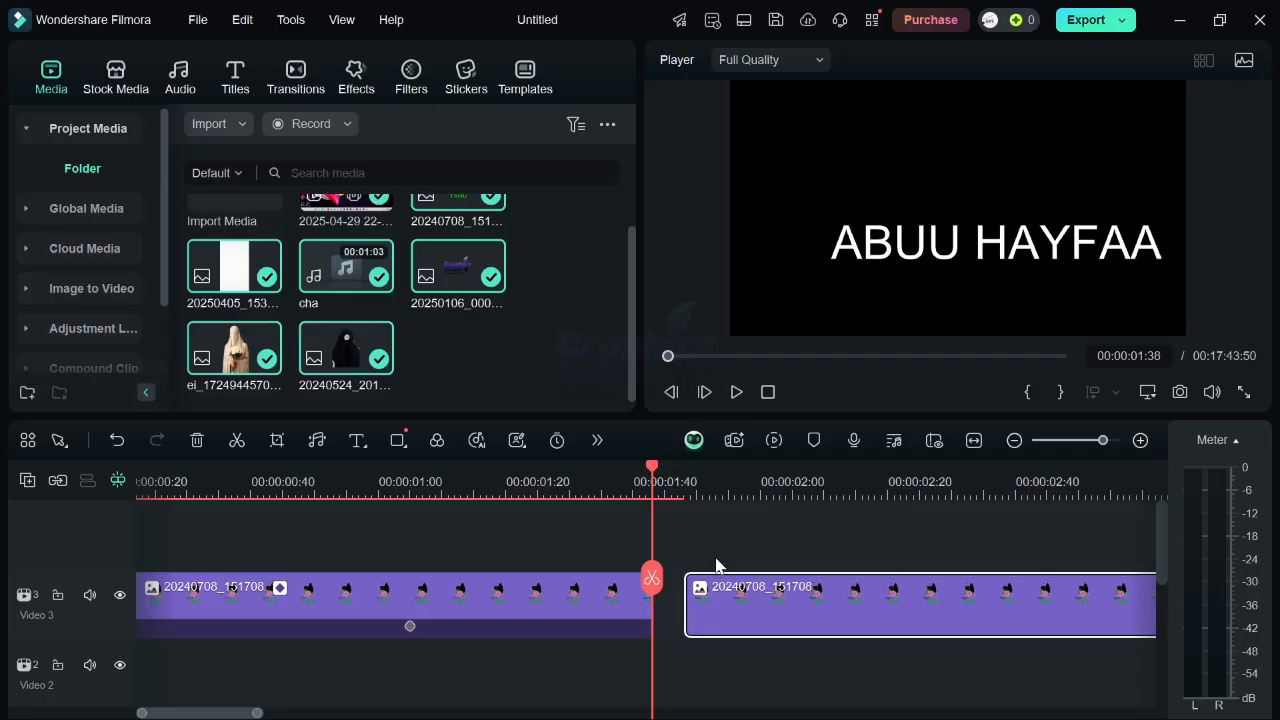
{"action": "left_click", "coordinate": [948, 239]}
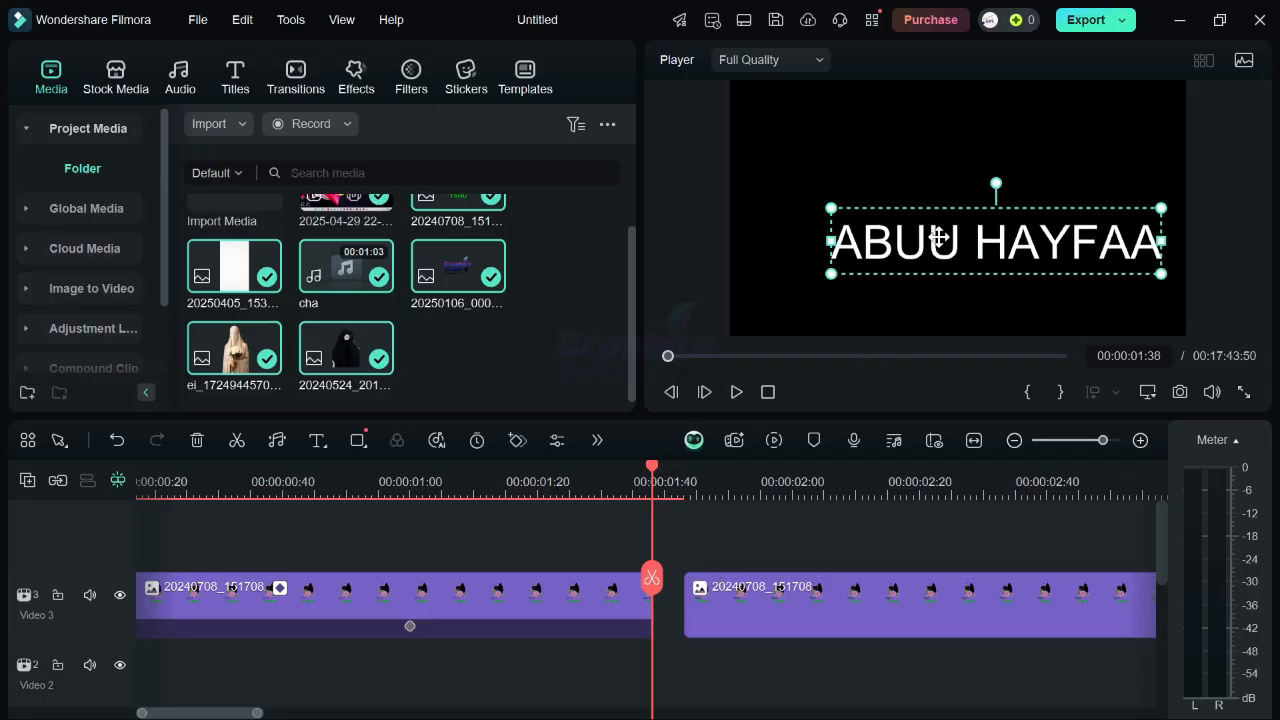
{"action": "left_click_drag", "start_coordinate": [948, 239], "coordinate": [918, 197]}
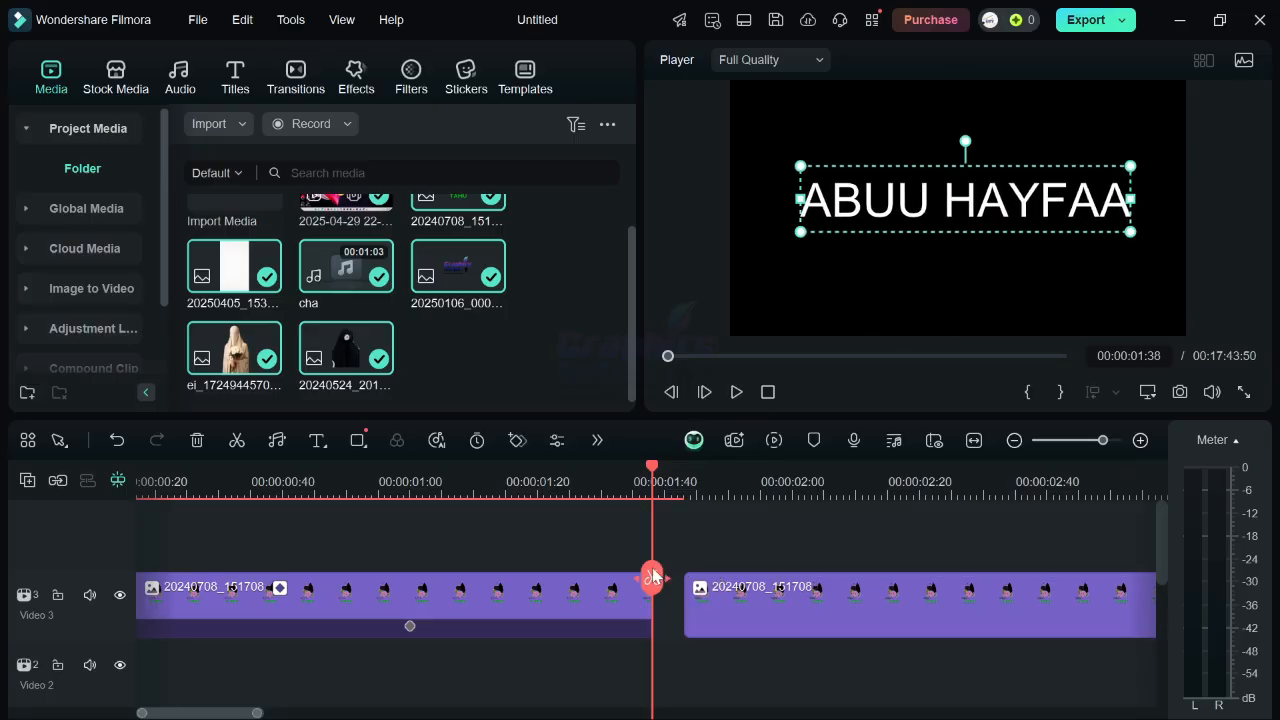
Undo and redo the clip split and title move several times.
{"action": "left_click", "coordinate": [606, 591]}
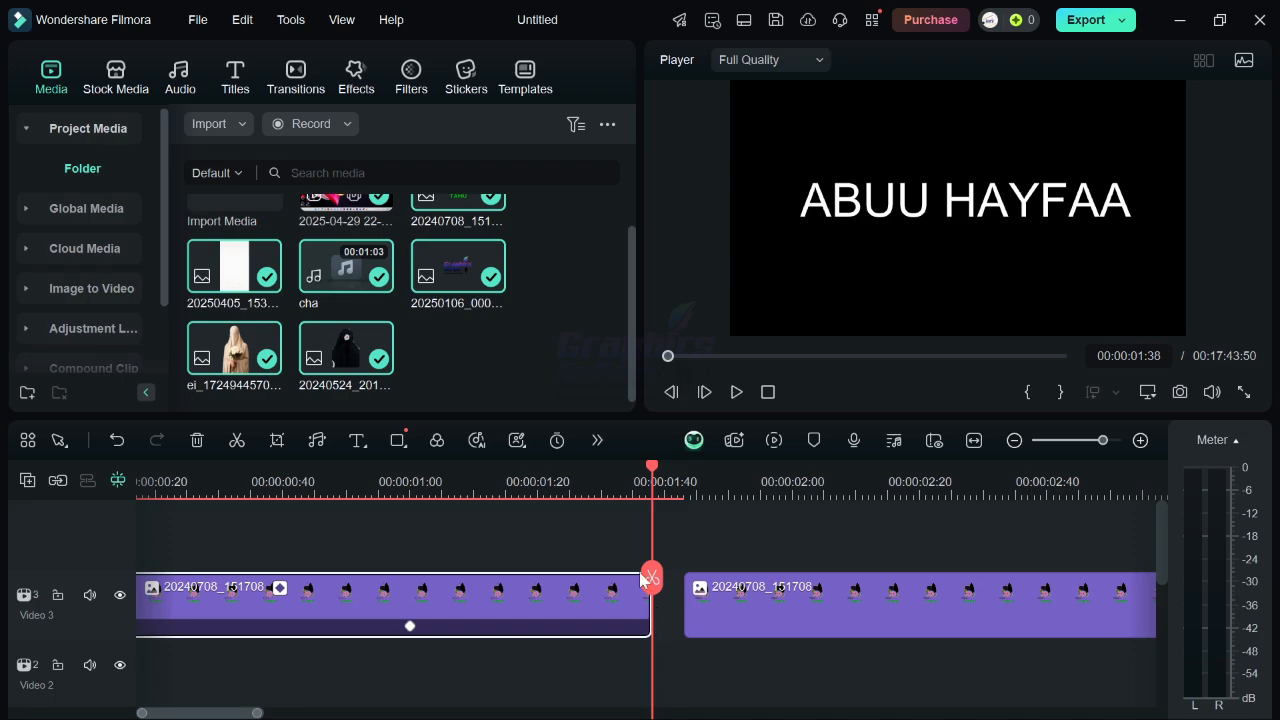
{"action": "left_click_drag", "start_coordinate": [651, 578], "coordinate": [606, 577]}
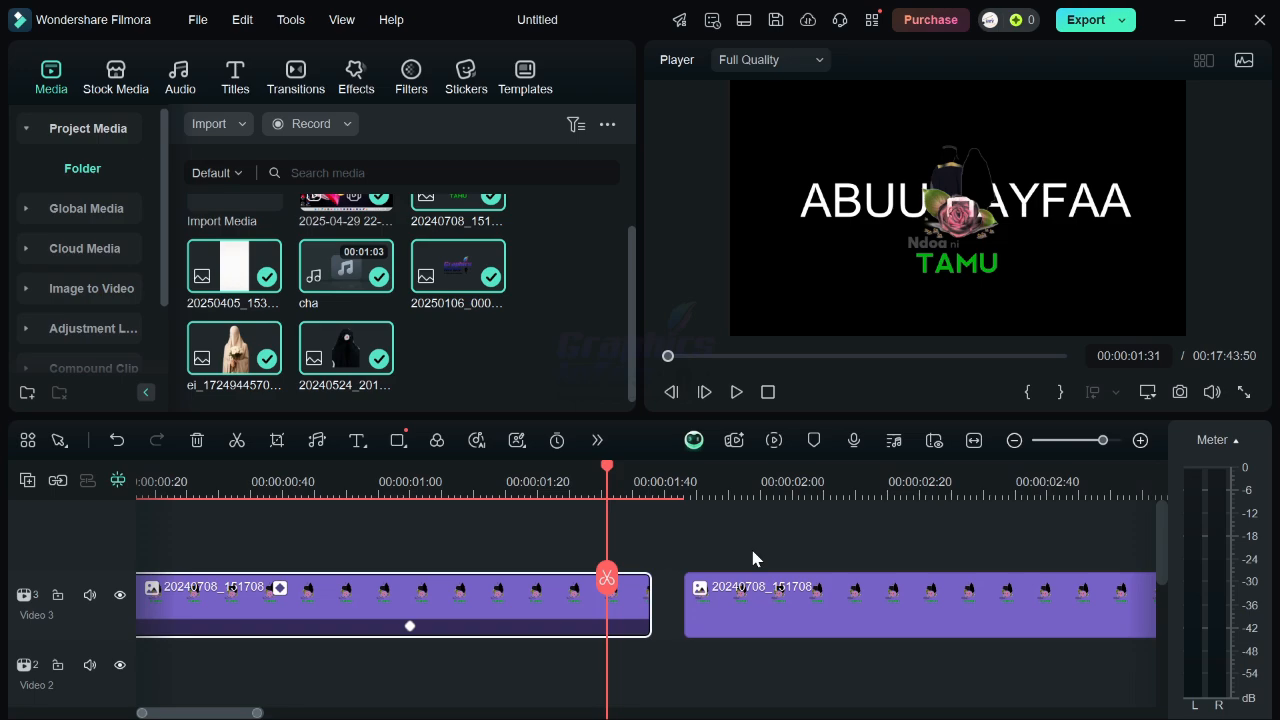
{"action": "key", "text": "ctrl+z"}
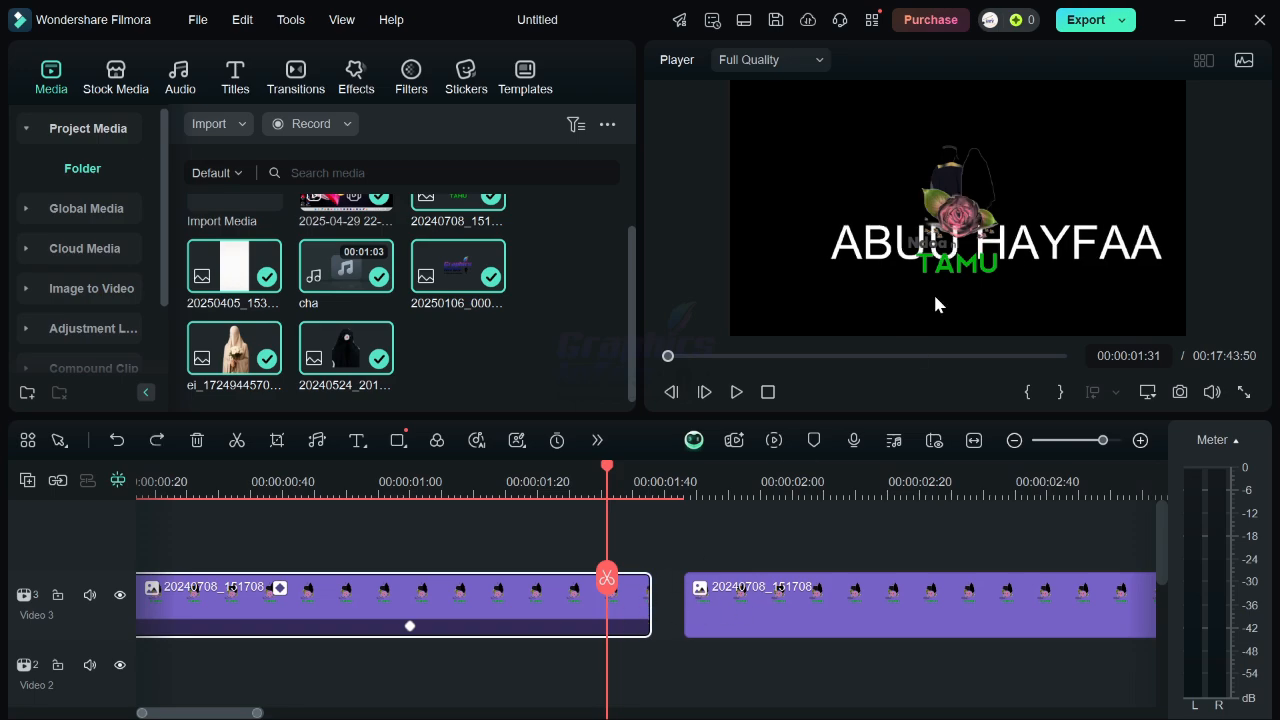
{"action": "key", "text": "ctrl+z"}
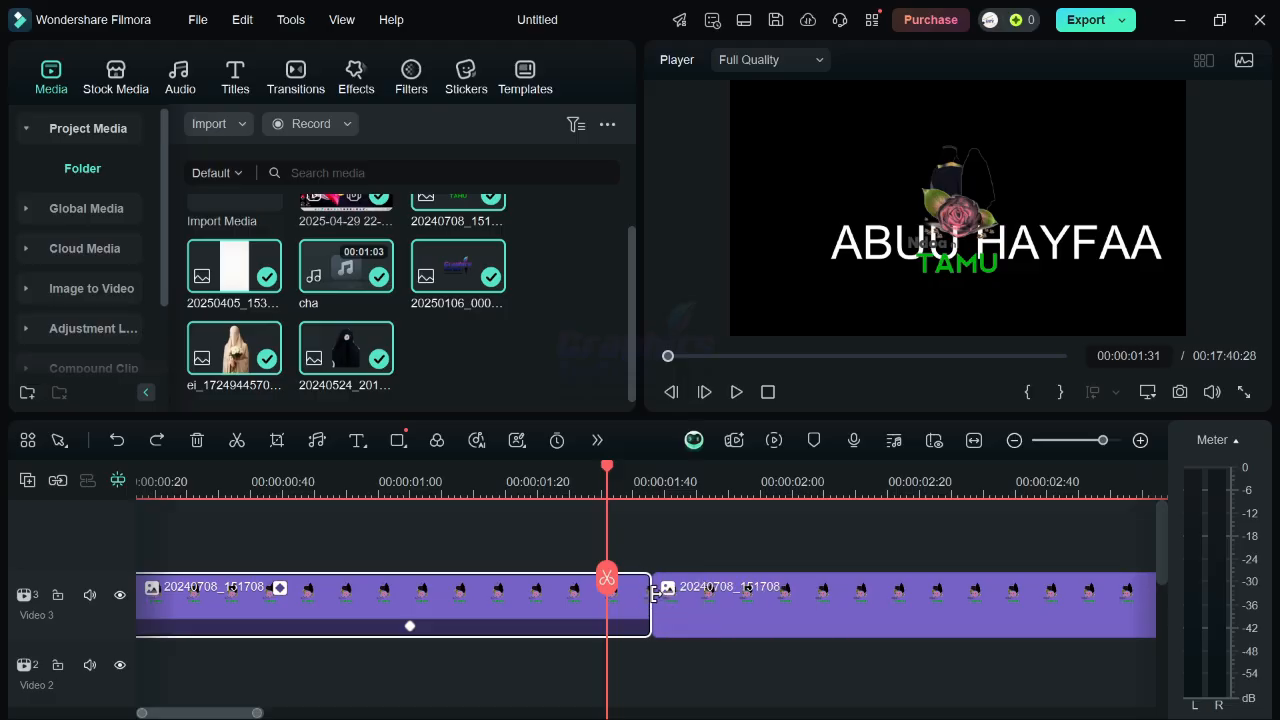
{"action": "key", "text": "ctrl+z"}
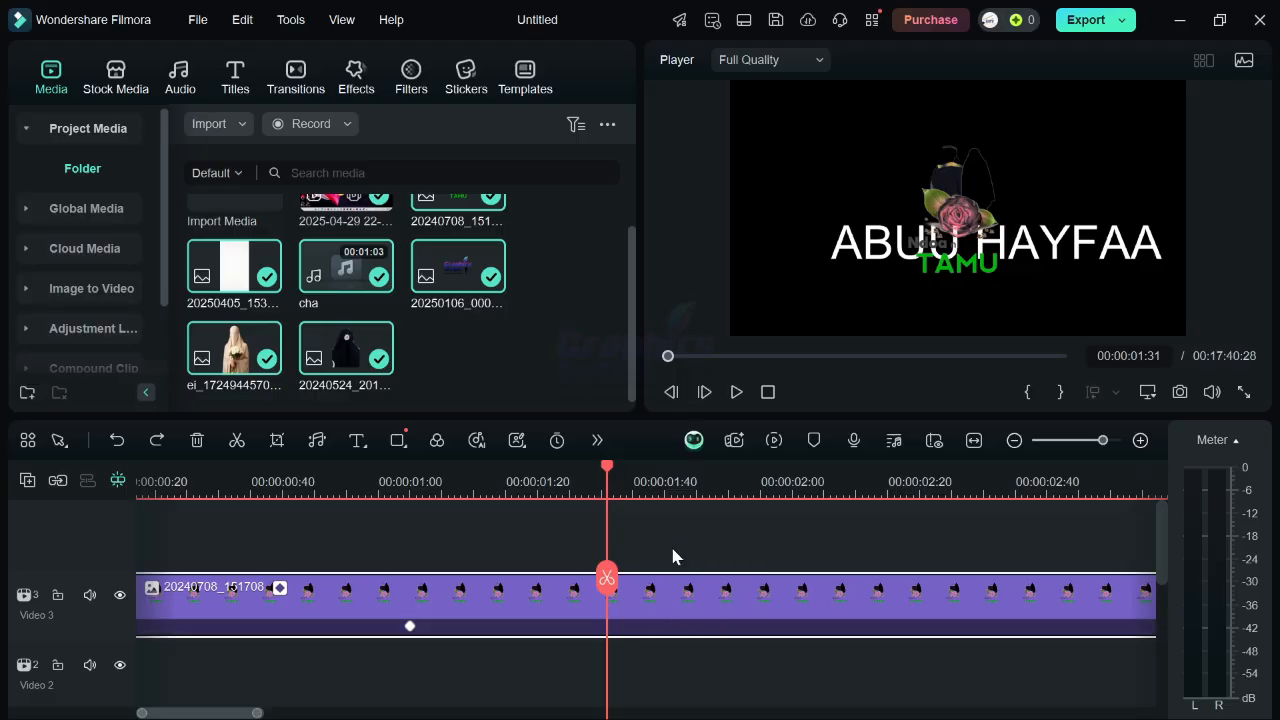
{"action": "key", "text": "ctrl+y"}
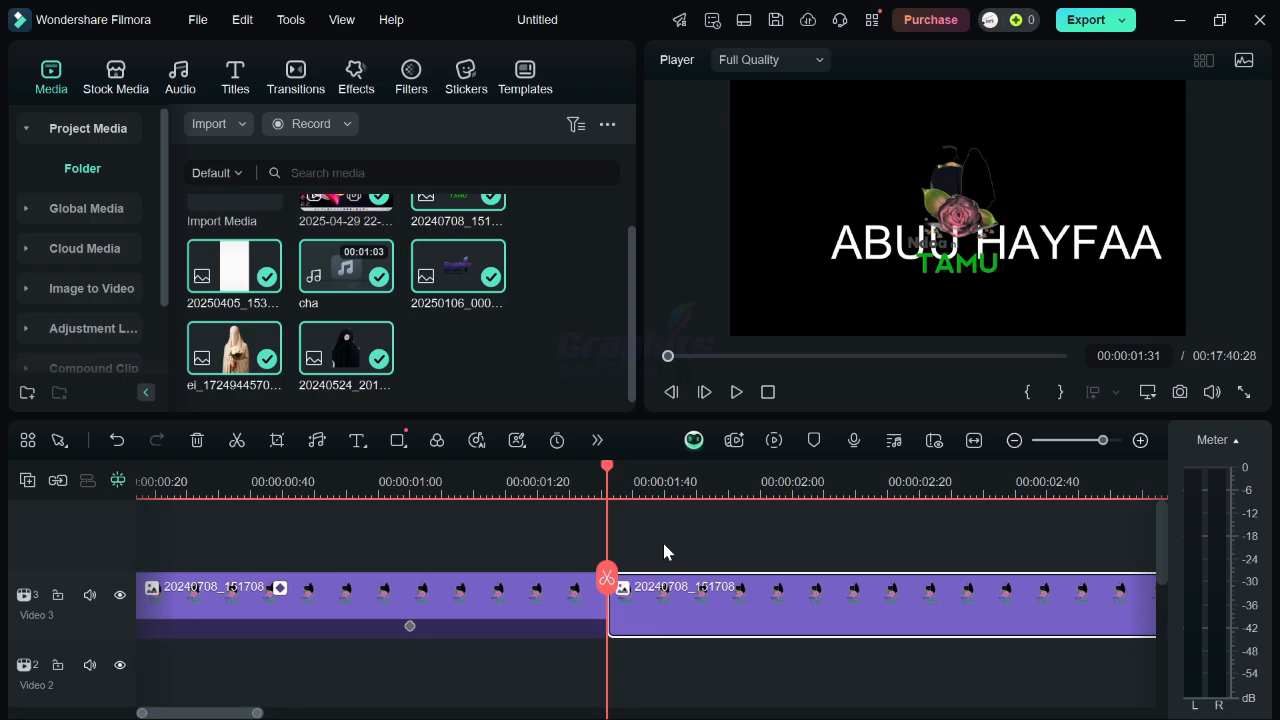
{"action": "key", "text": "ctrl+z"}
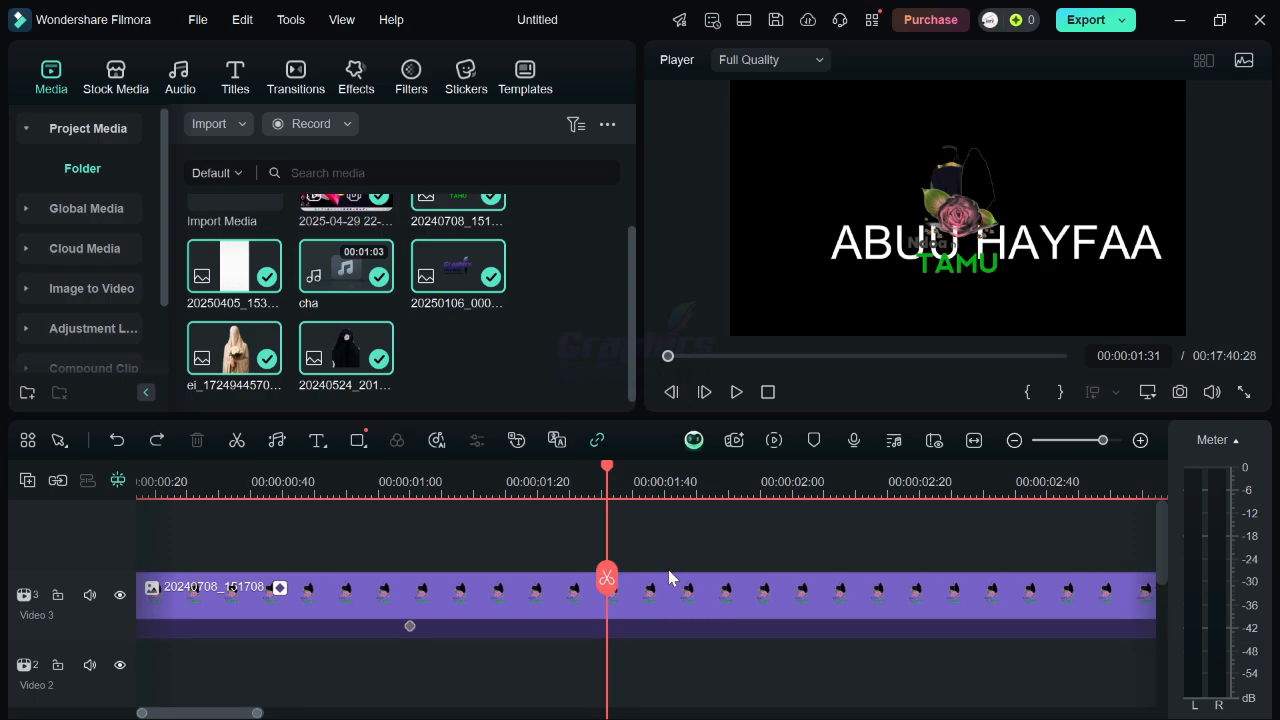
{"action": "left_click", "coordinate": [668, 585]}
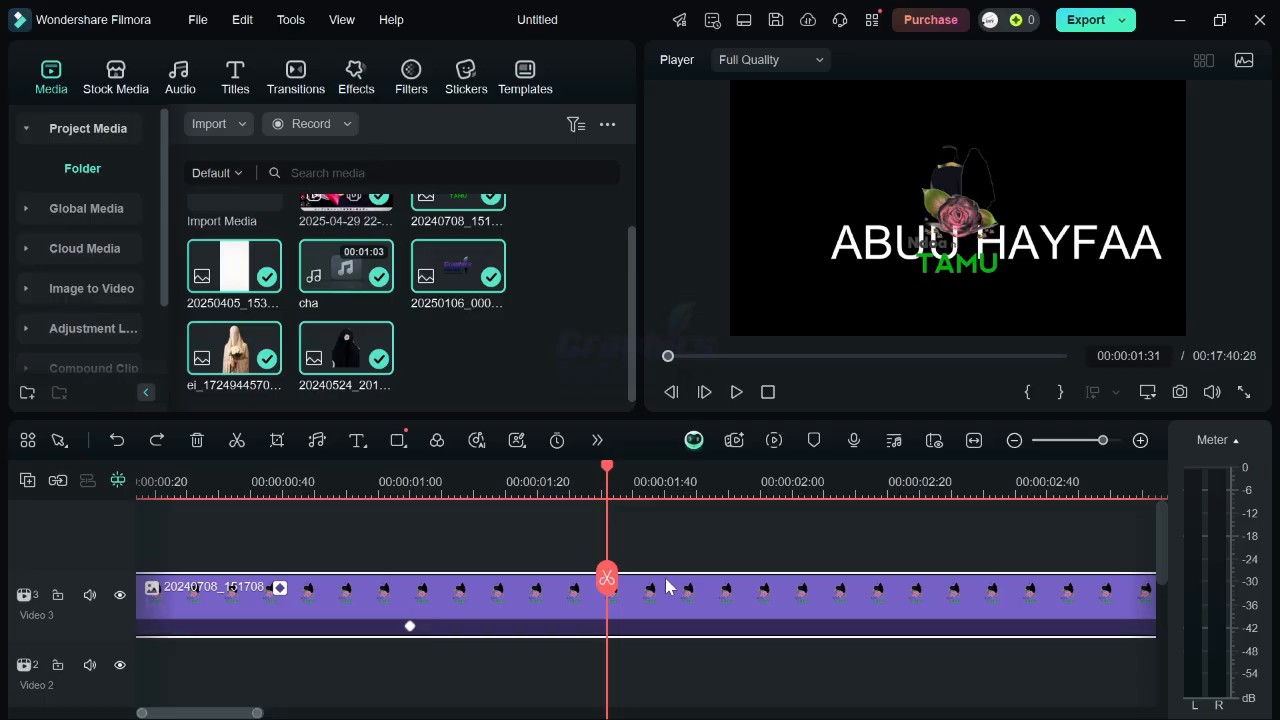
{"action": "key", "text": "ctrl+y"}
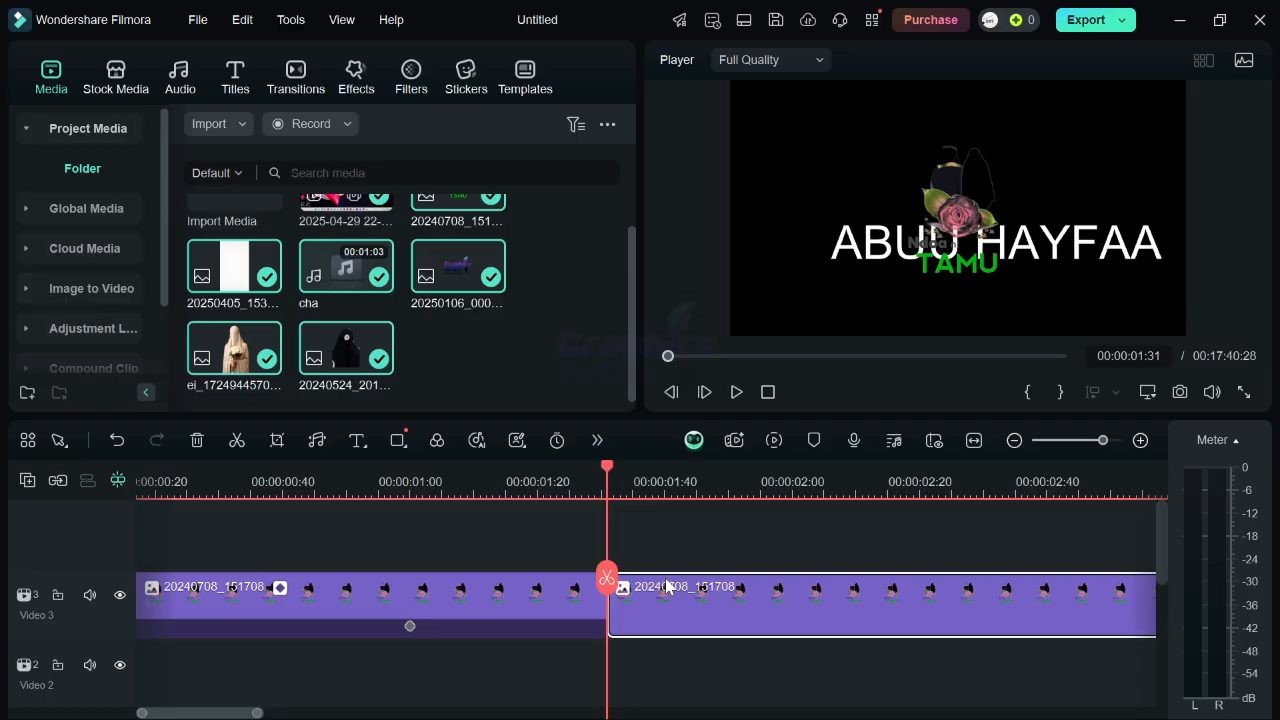
{"action": "key", "text": "ctrl+z"}
{"action": "left_click", "coordinate": [668, 587]}
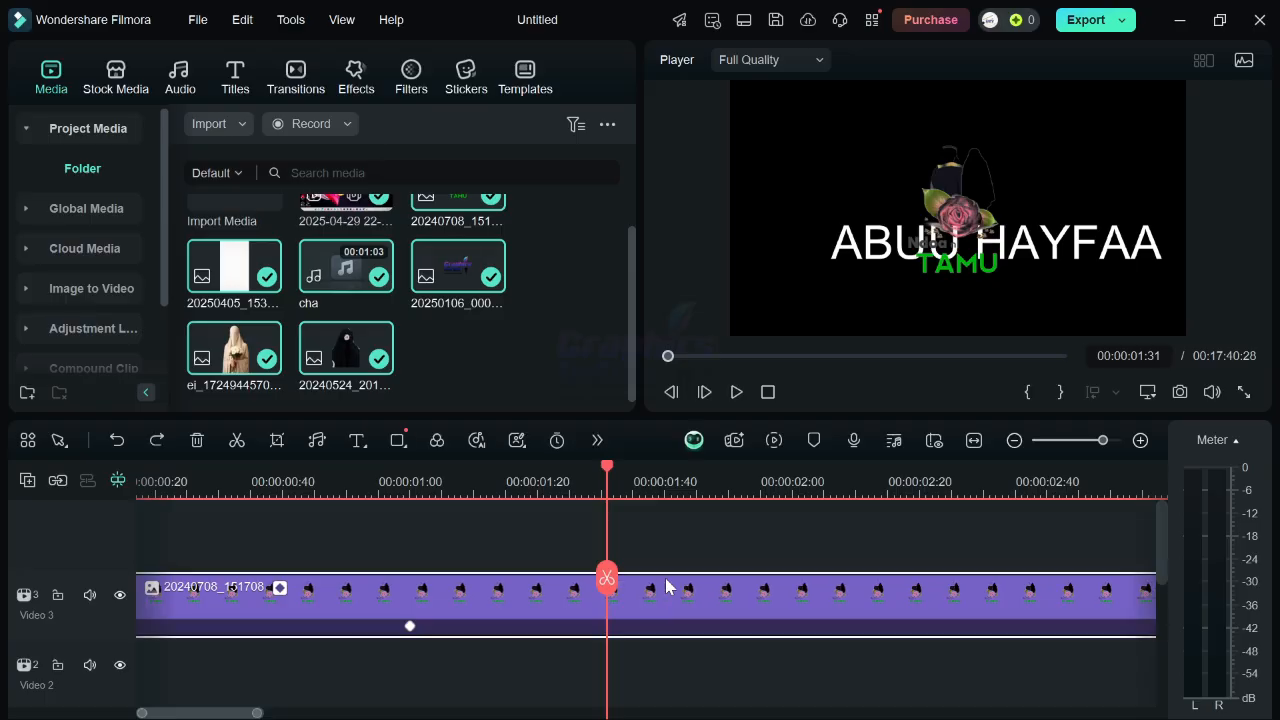
{"action": "key", "text": "ctrl+y"}
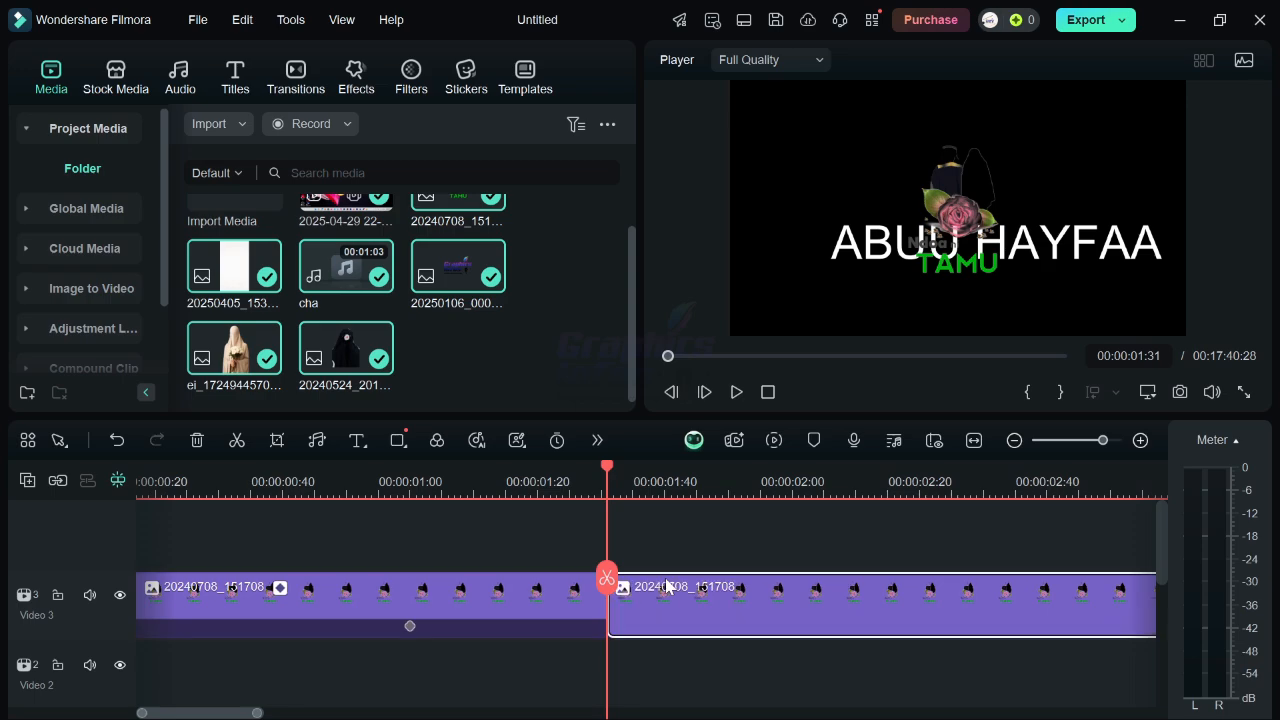
{"action": "key", "text": "ctrl+z"}
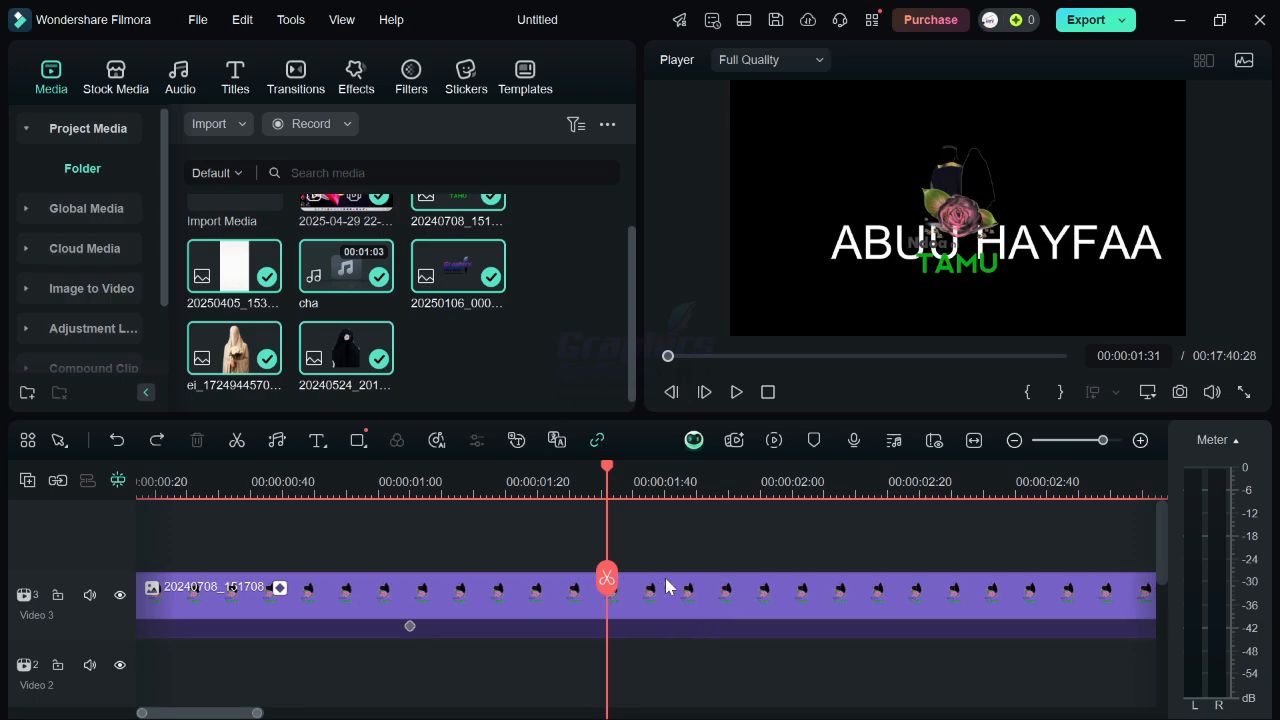
Try splitting the image clip at the playhead and moving its second part onto a new Video 4 track.
{"action": "left_click", "coordinate": [675, 598]}
{"action": "key", "text": "ctrl+b"}
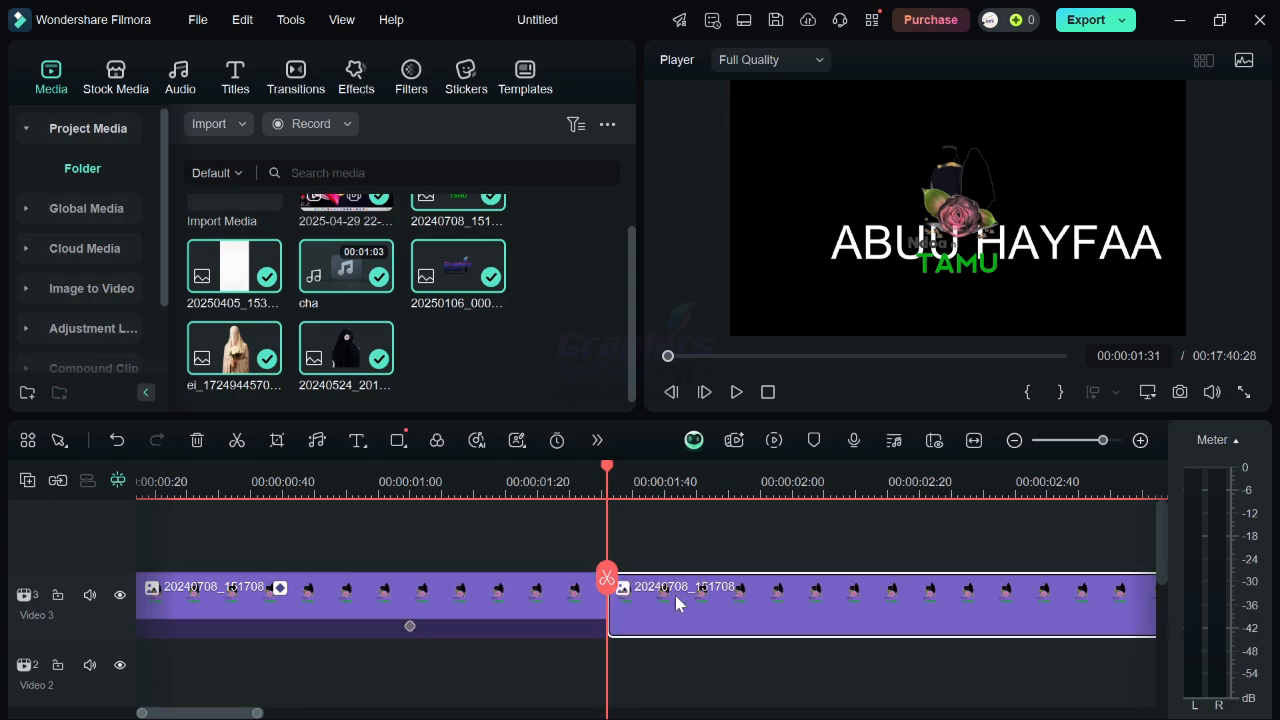
{"action": "left_click_drag", "start_coordinate": [676, 597], "coordinate": [1036, 574]}
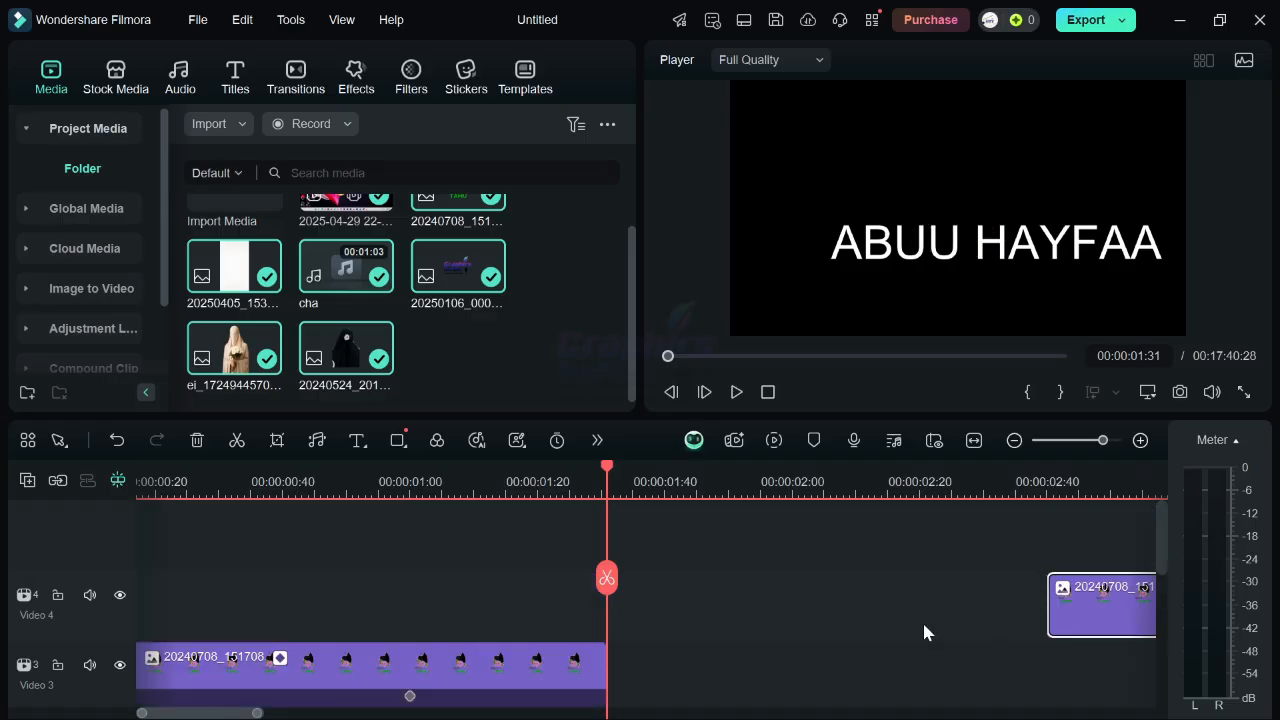
{"action": "key", "text": "ctrl+z"}
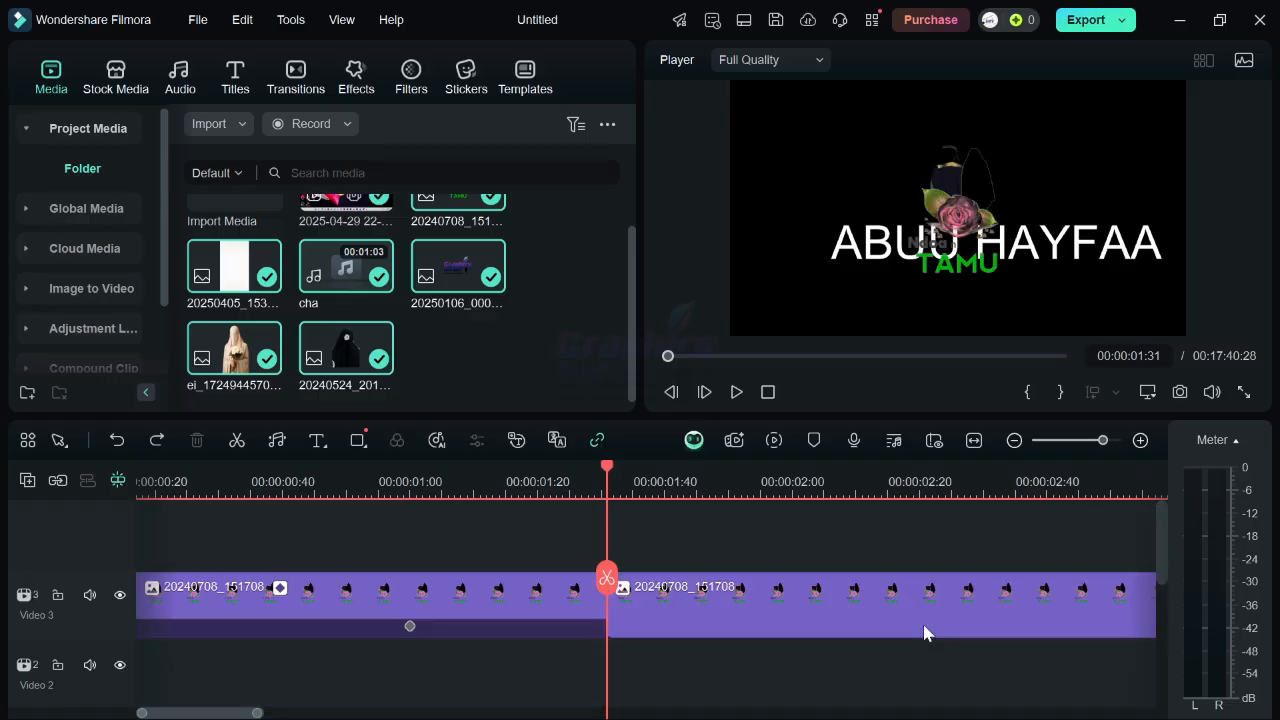
{"action": "key", "text": "ctrl+z"}
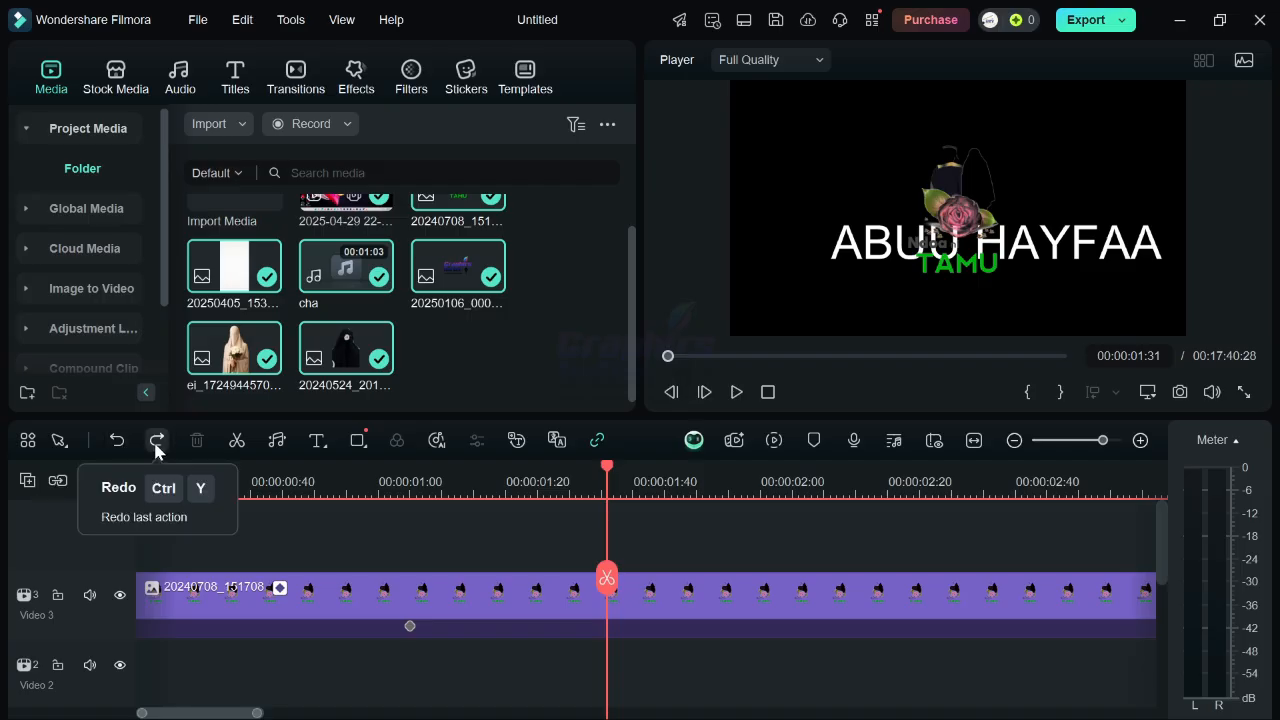
Move the Video 3 image up and left in the frame at the playhead, adding a position keyframe.
{"action": "left_click", "coordinate": [475, 595]}
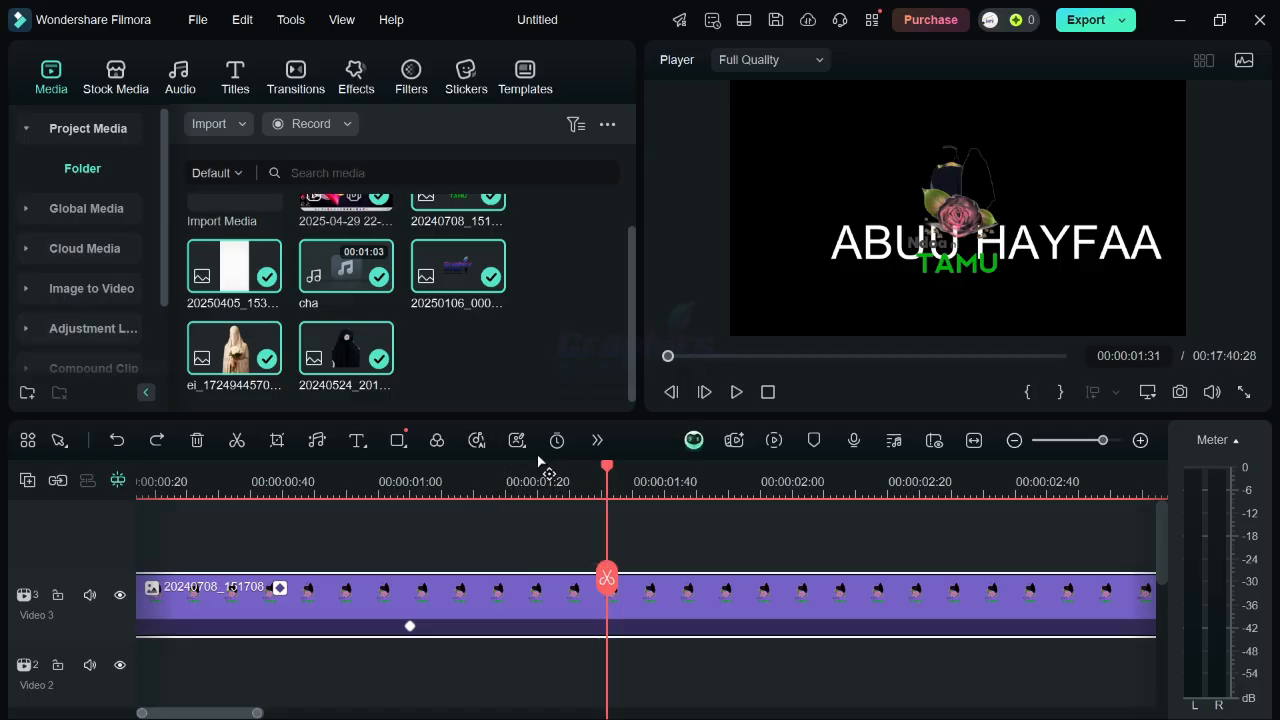
{"action": "left_click", "coordinate": [594, 441]}
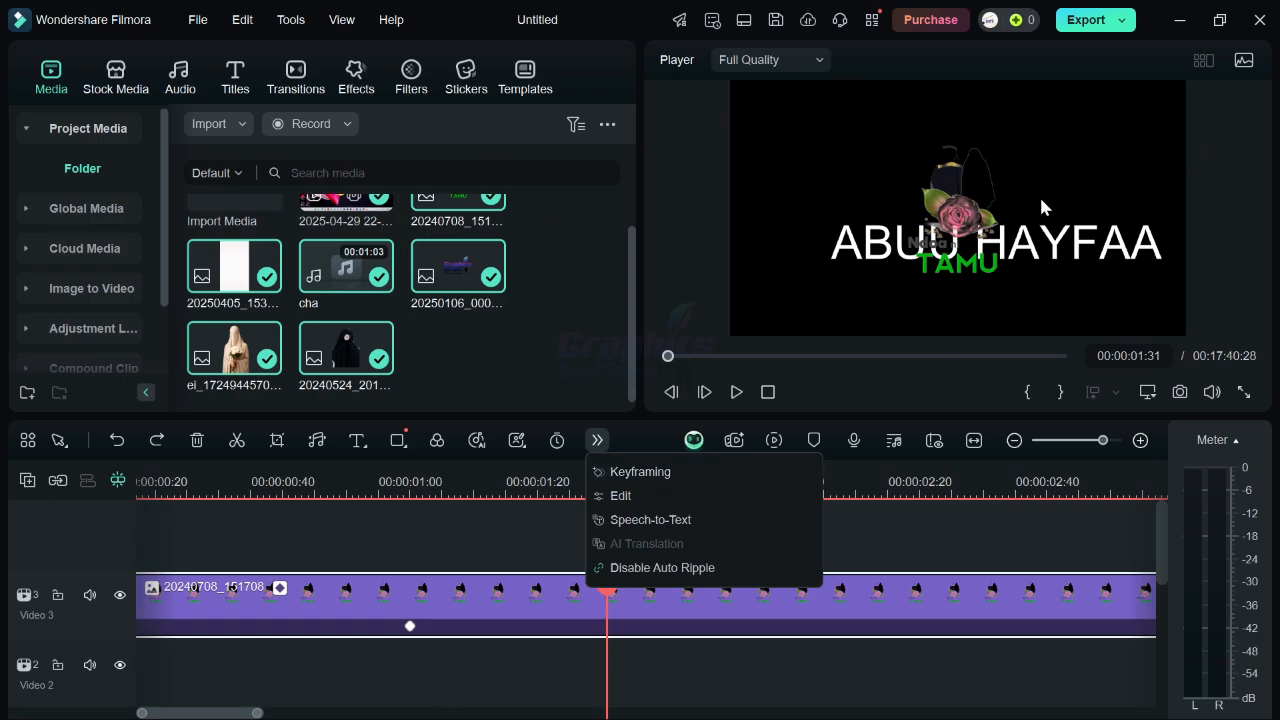
{"action": "left_click_drag", "start_coordinate": [1040, 206], "coordinate": [885, 171]}
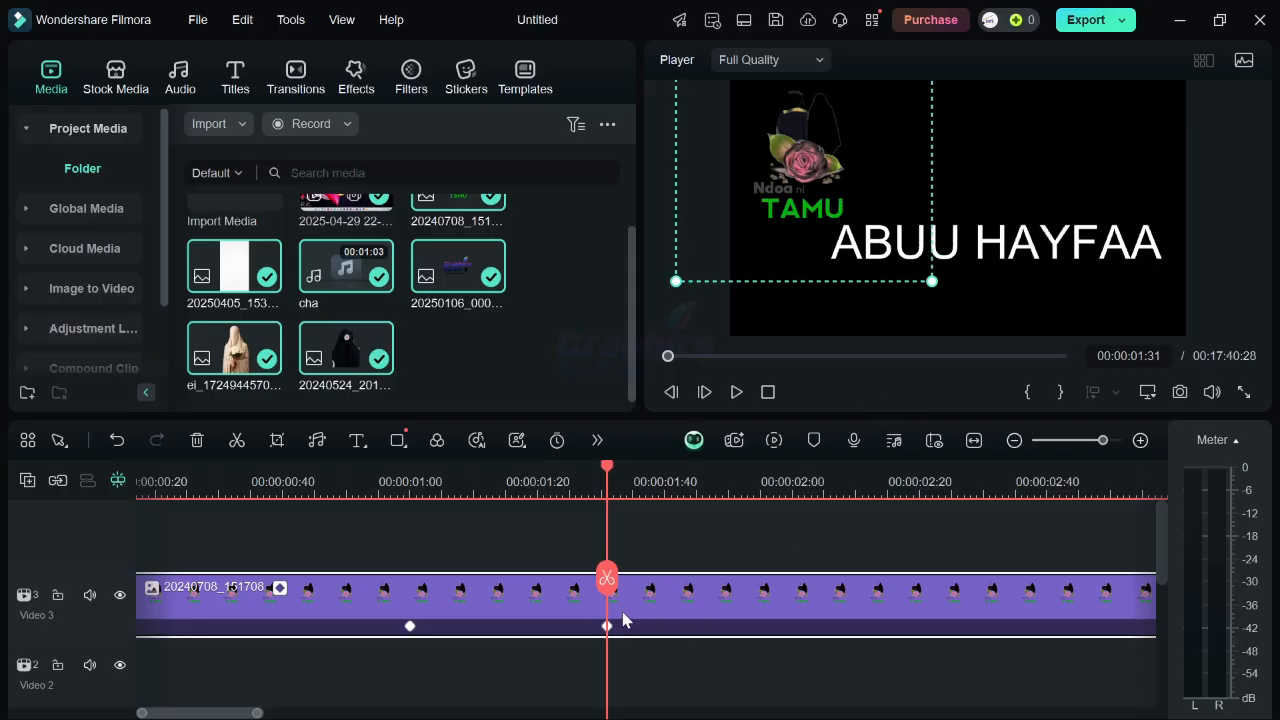
Scrub along the image clip to preview its movement between keyframes.
{"action": "left_click_drag", "start_coordinate": [600, 588], "coordinate": [493, 592]}
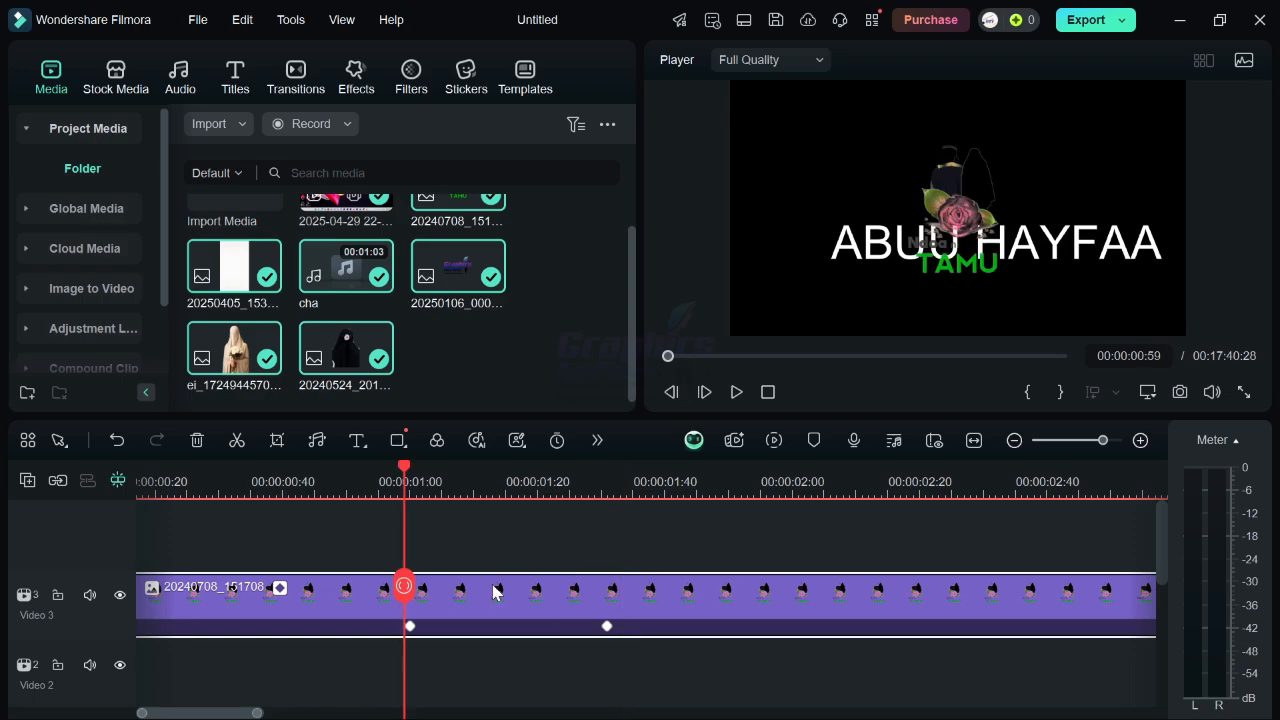
{"action": "left_click_drag", "start_coordinate": [407, 597], "coordinate": [876, 588]}
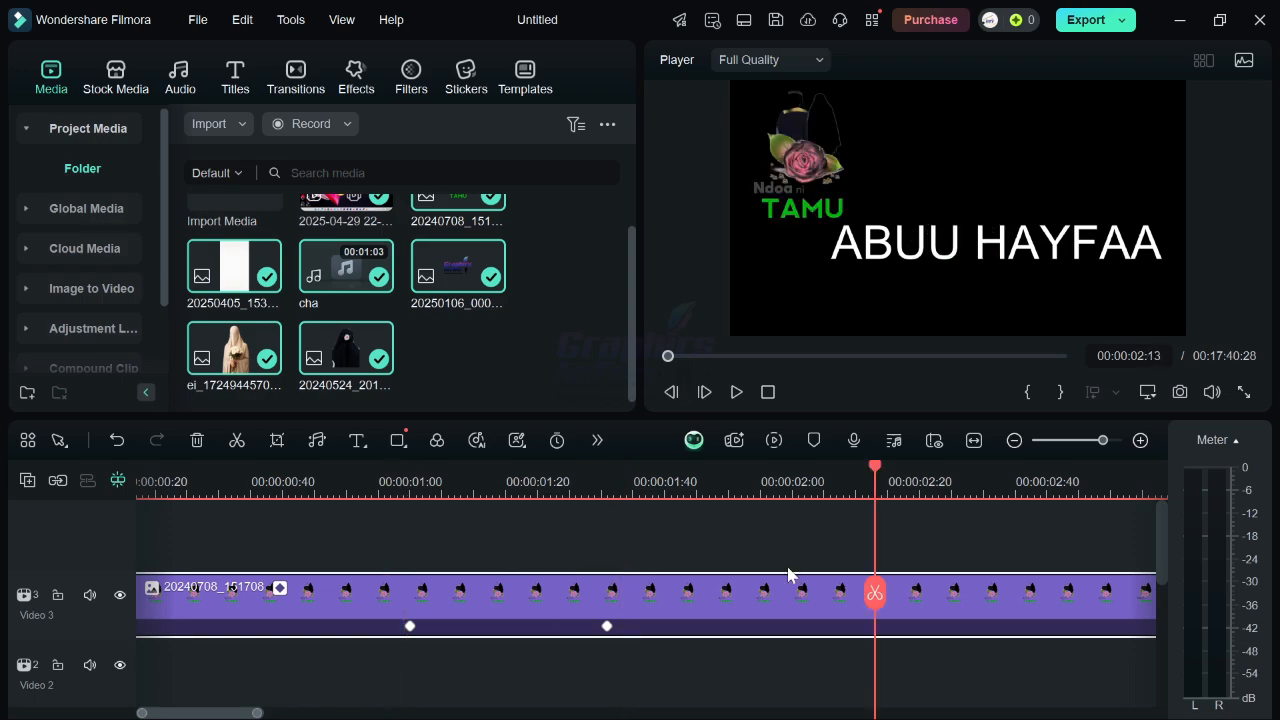
{"action": "left_click_drag", "start_coordinate": [875, 595], "coordinate": [772, 610]}
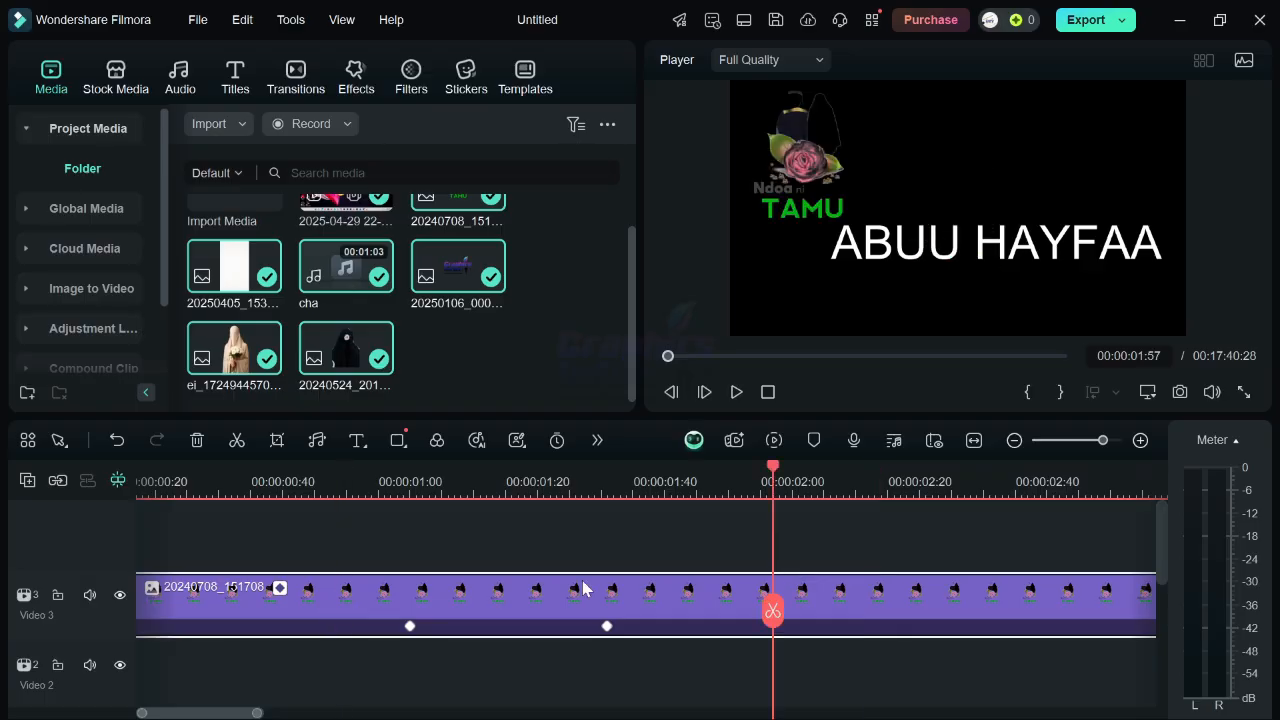
Shift the new position keyframe later along the image clip.
{"action": "left_click_drag", "start_coordinate": [607, 626], "coordinate": [740, 626]}
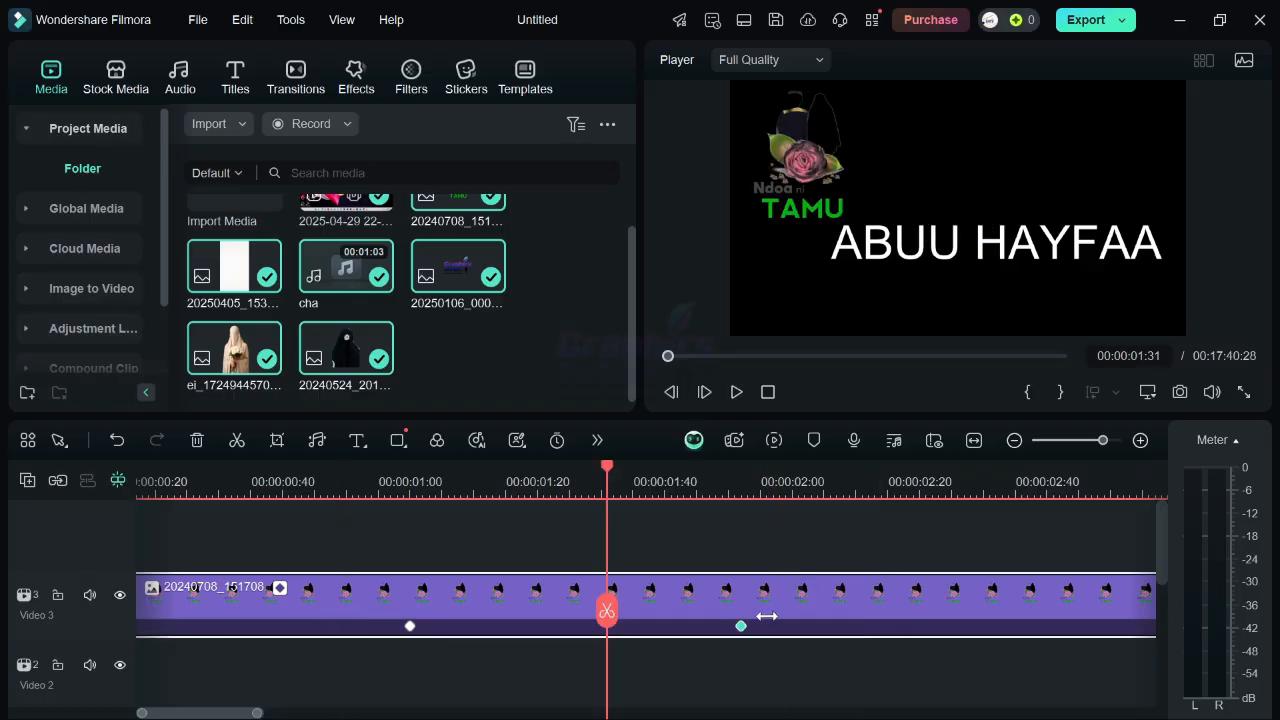
{"action": "left_click", "coordinate": [958, 612]}
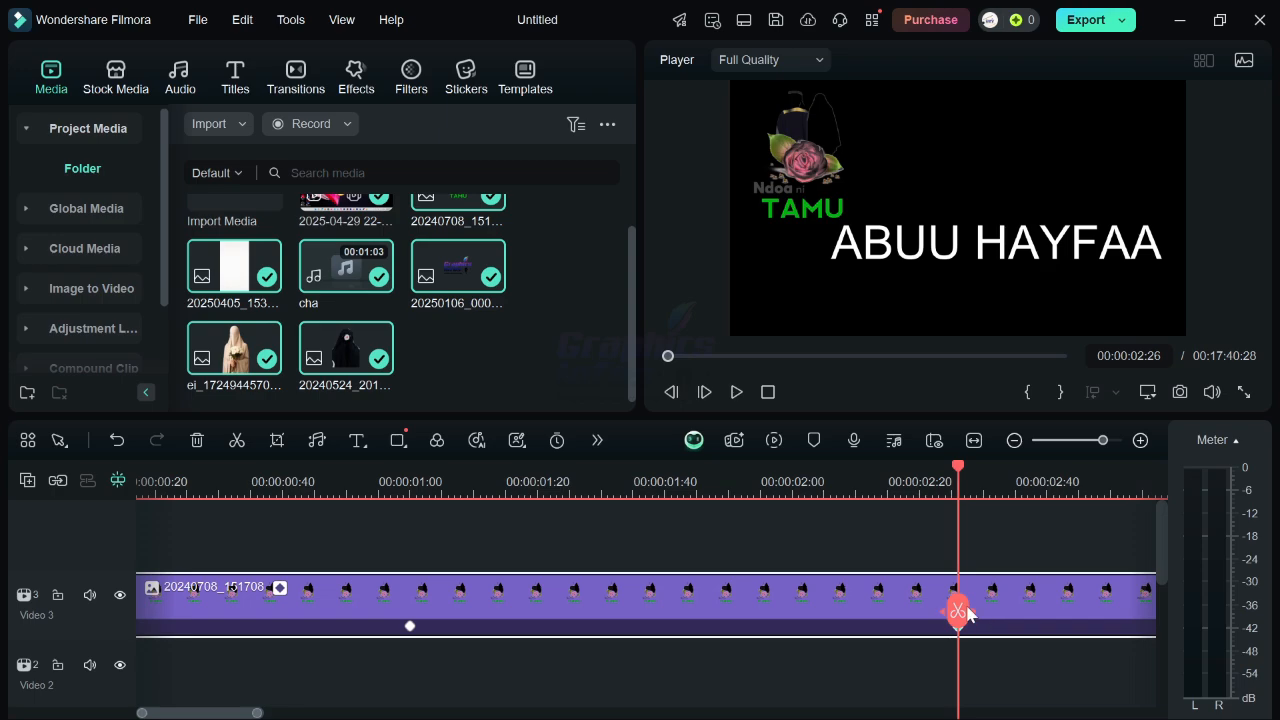
{"action": "left_click", "coordinate": [327, 623]}
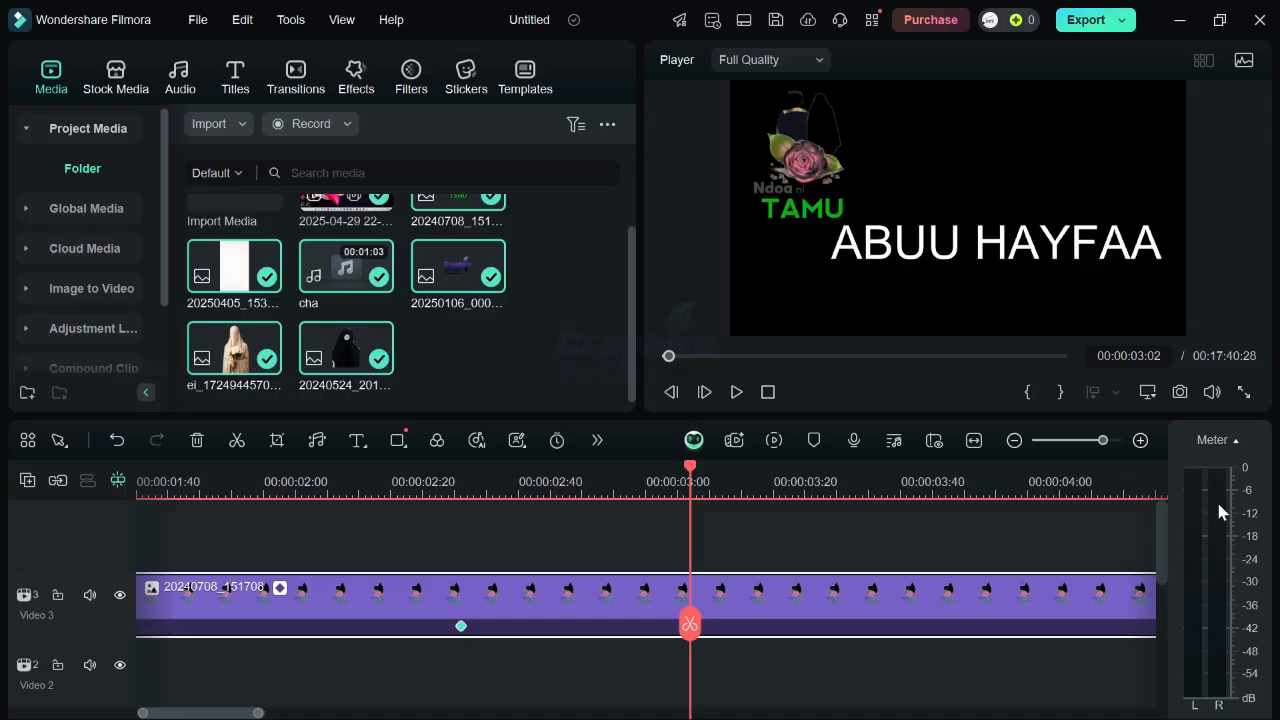
Unmute the Audio 2 music track and start playback to hear it.
{"action": "scroll", "coordinate": [530, 625], "scroll_direction": "down", "scroll_amount": 4}
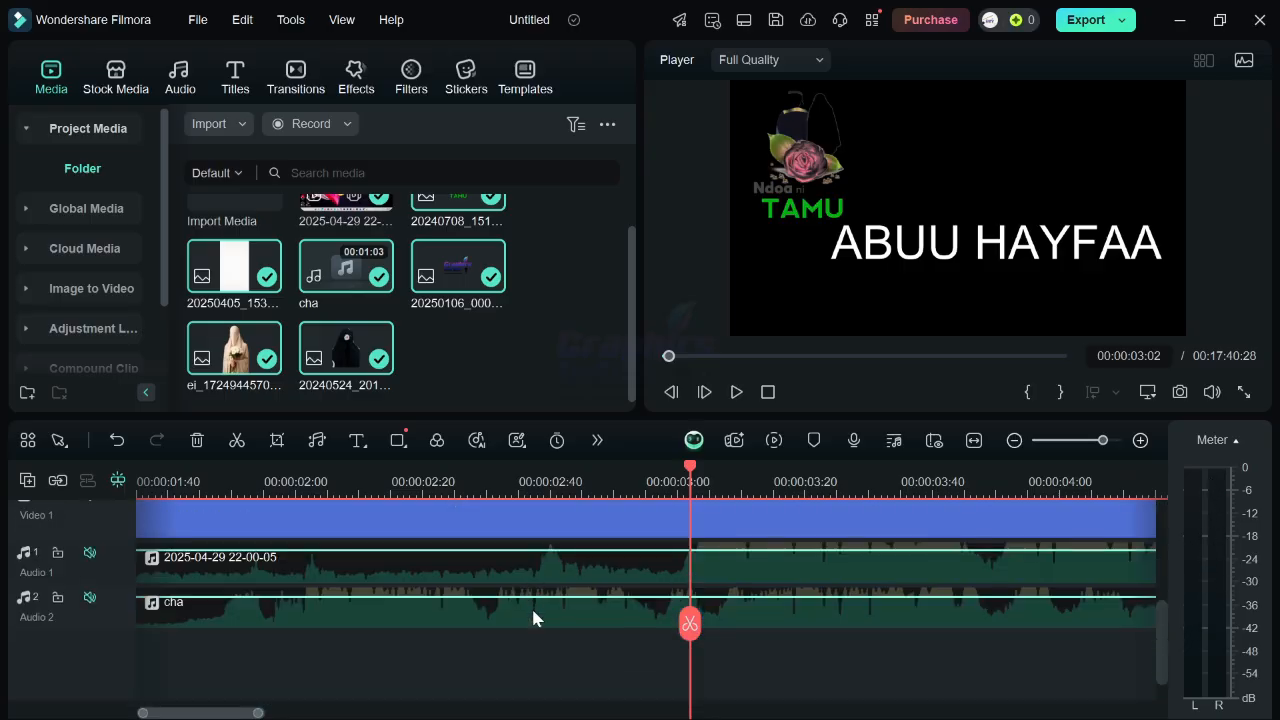
{"action": "scroll", "coordinate": [531, 606], "scroll_direction": "down", "scroll_amount": 1}
{"action": "left_click", "coordinate": [91, 550]}
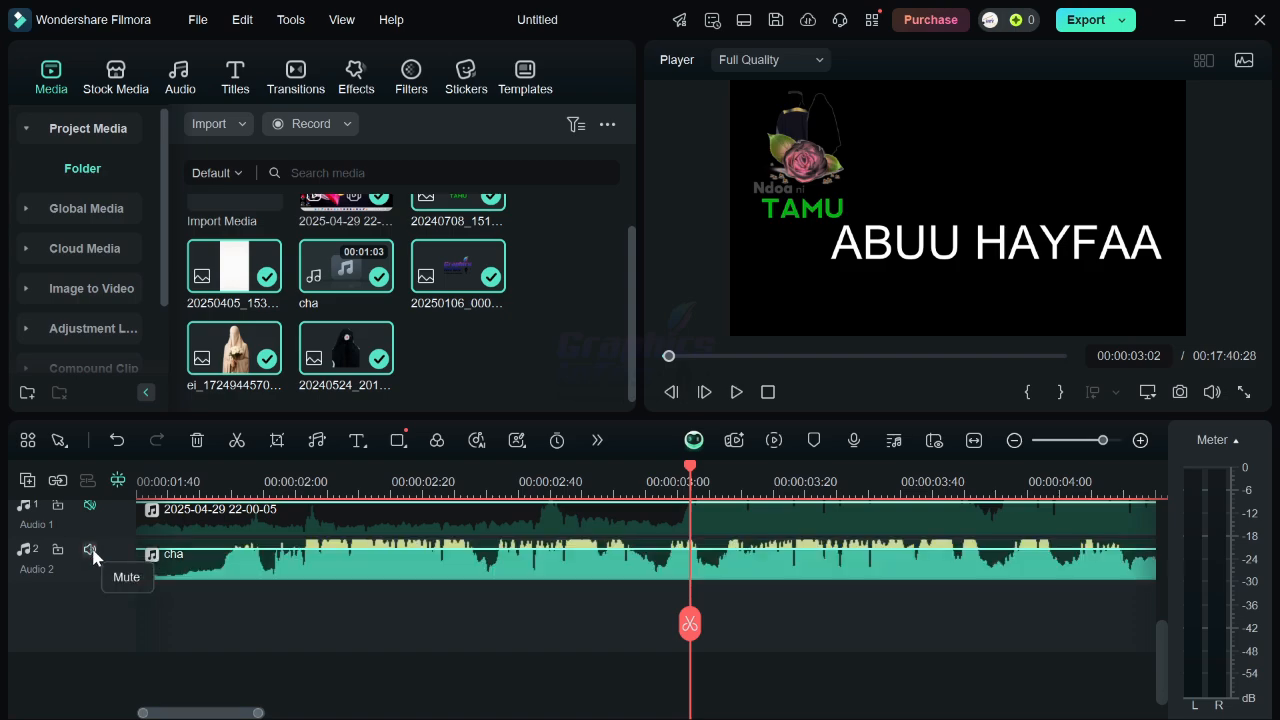
{"action": "key", "text": "space"}
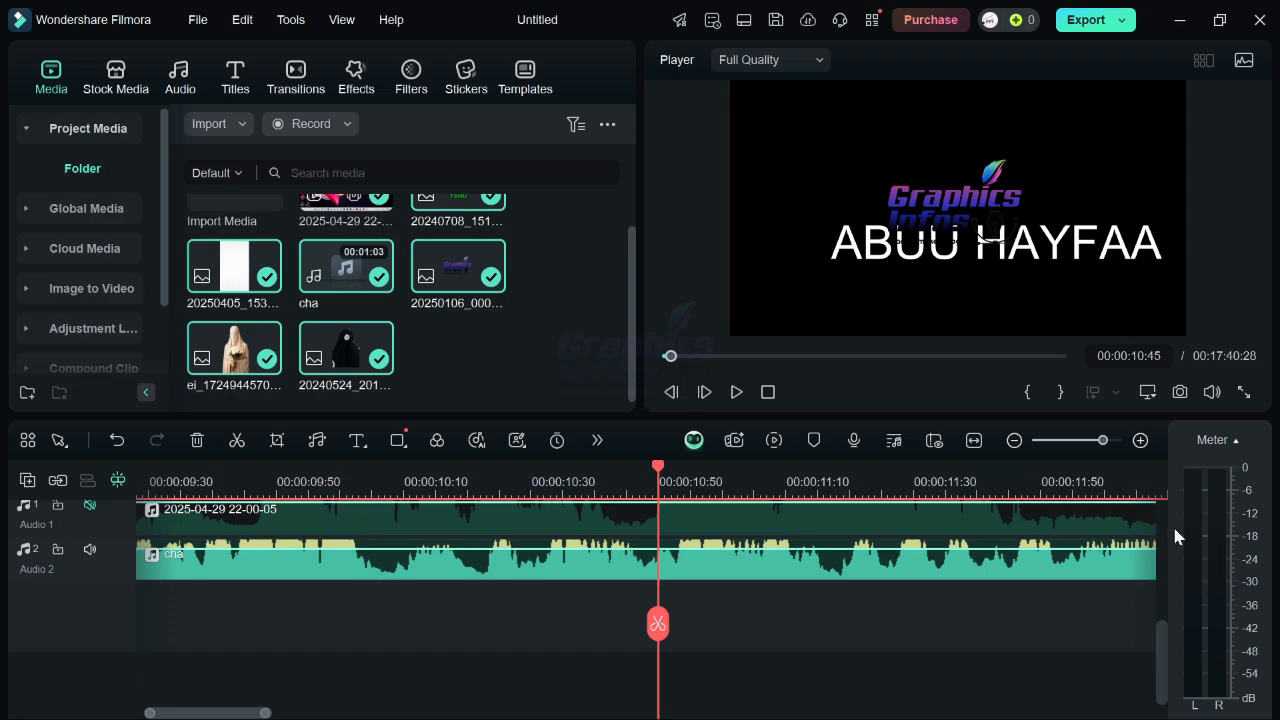
Set the volume of the cha audio clip on Audio 2 to -3 dB.
{"action": "left_click", "coordinate": [897, 556]}
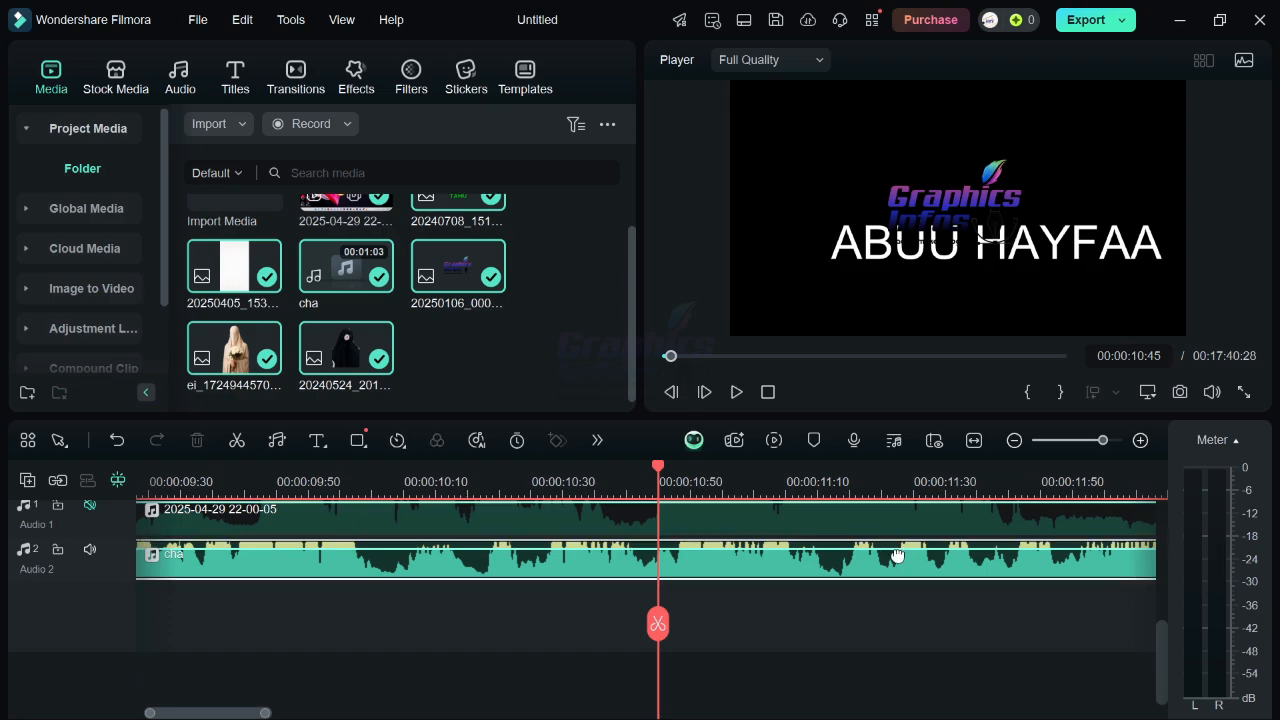
{"action": "left_click_drag", "start_coordinate": [897, 556], "coordinate": [897, 554]}
{"action": "double_click", "coordinate": [914, 574]}
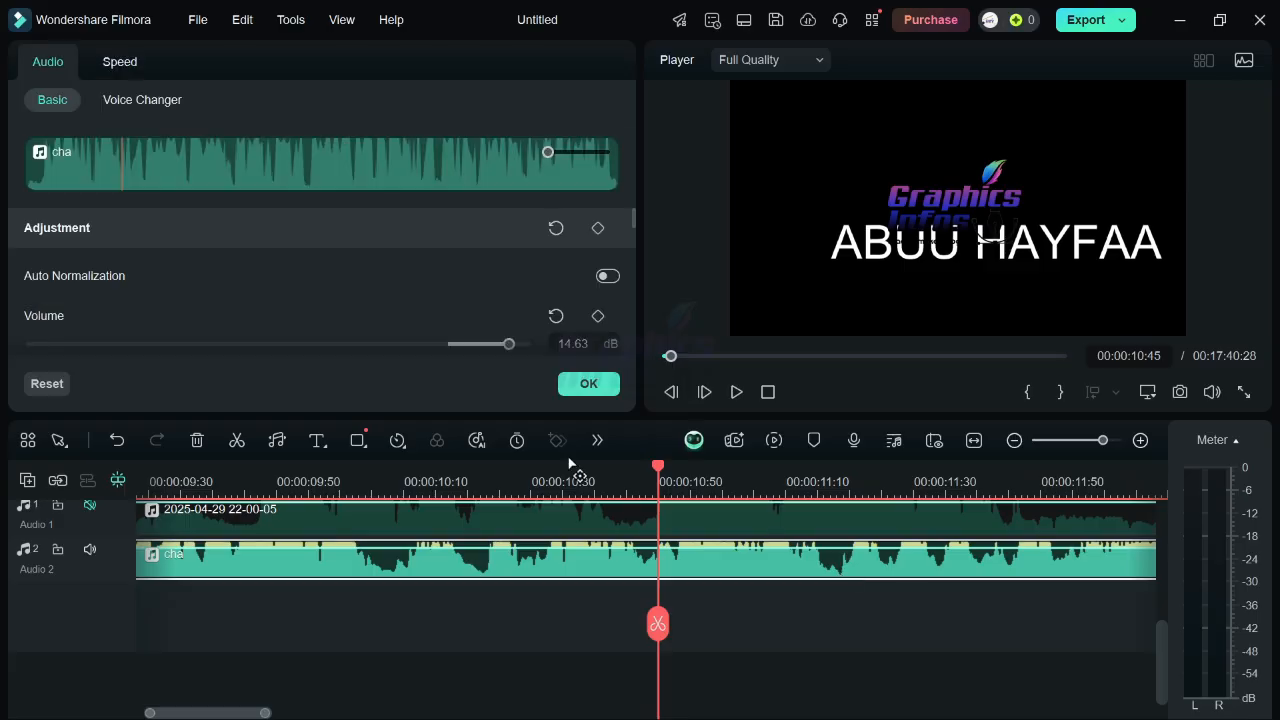
{"action": "left_click", "coordinate": [567, 340]}
{"action": "type", "text": "-3"}
{"action": "left_click", "coordinate": [600, 388]}
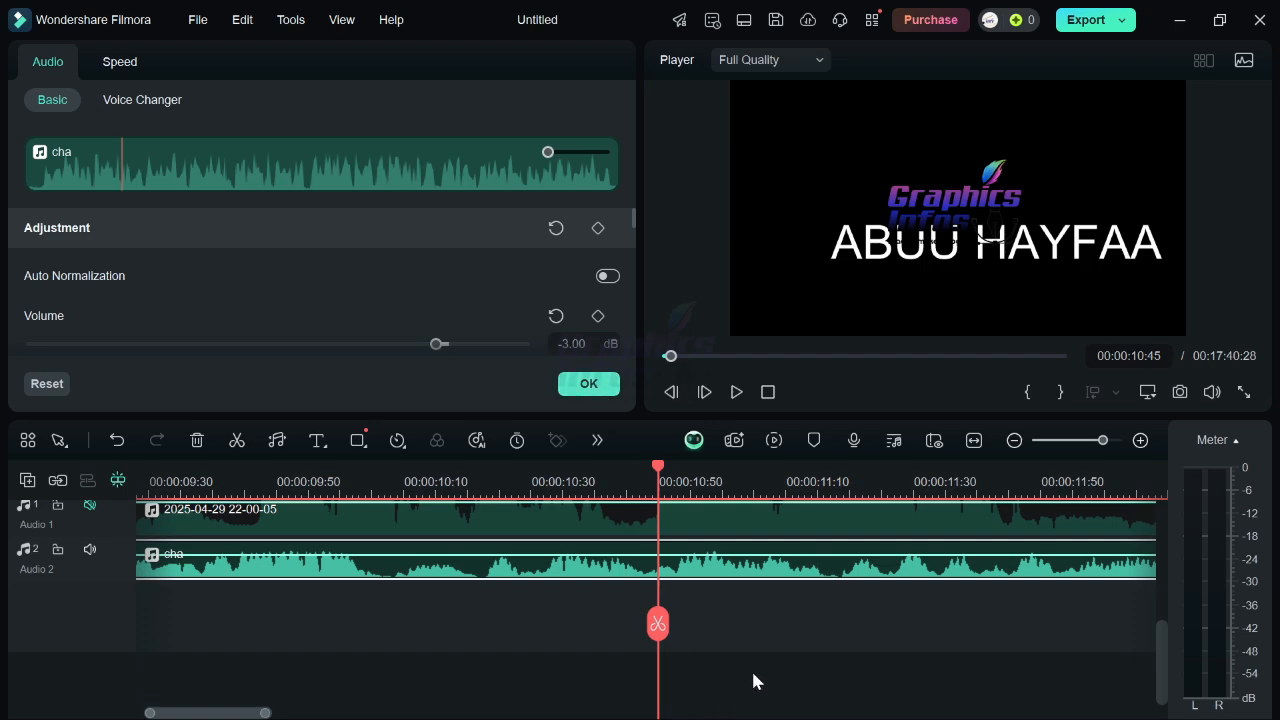
Play the project back from the beginning to hear the music at its new volume.
{"action": "left_click", "coordinate": [744, 628]}
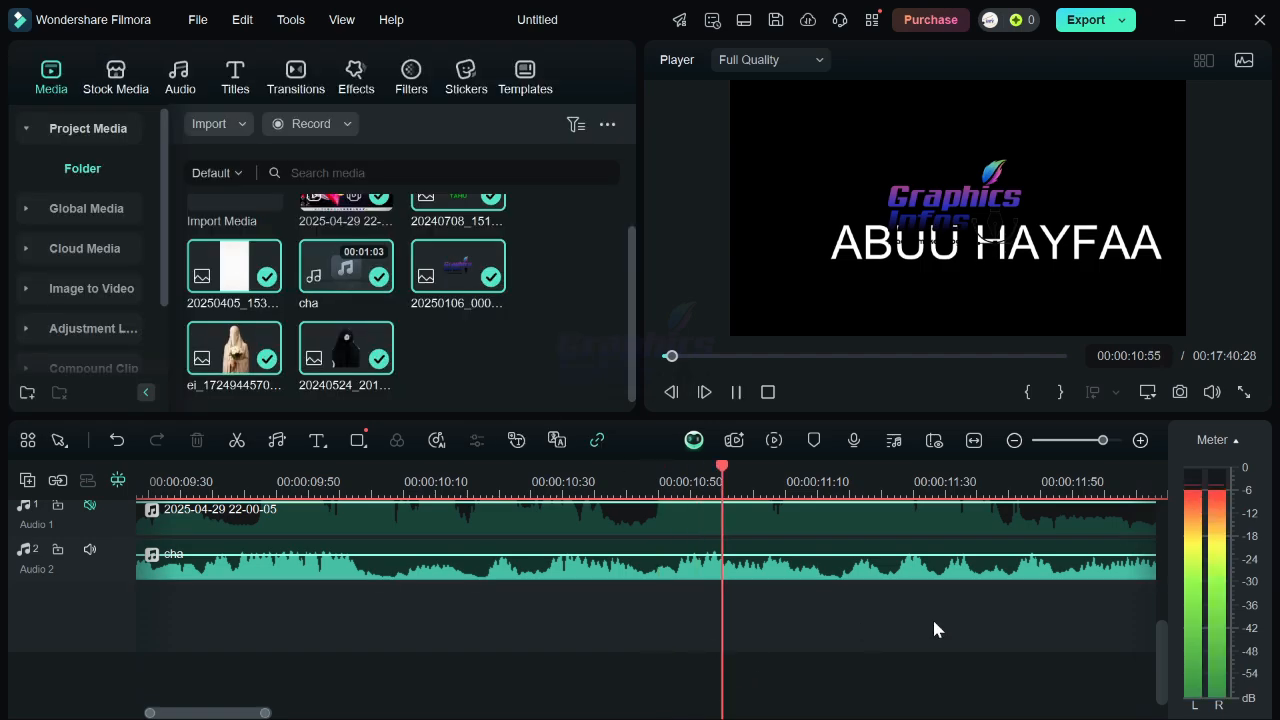
{"action": "key", "text": "space"}
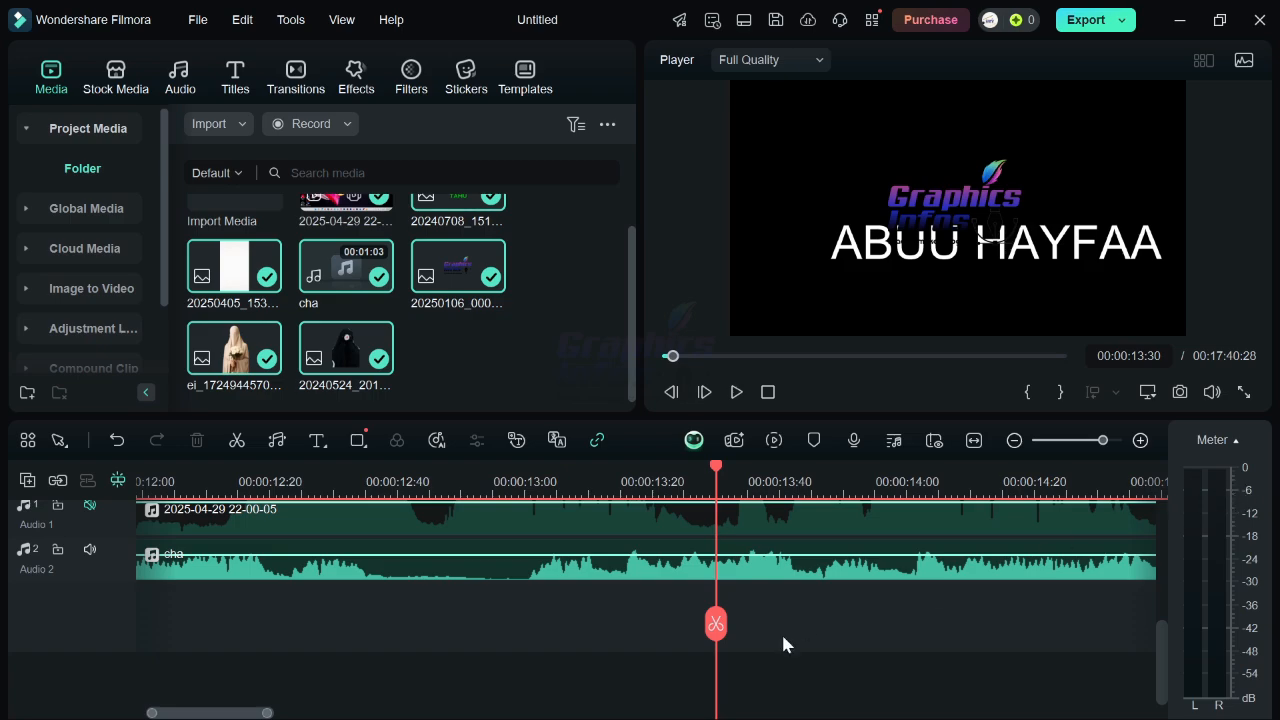
{"action": "left_click", "coordinate": [939, 577]}
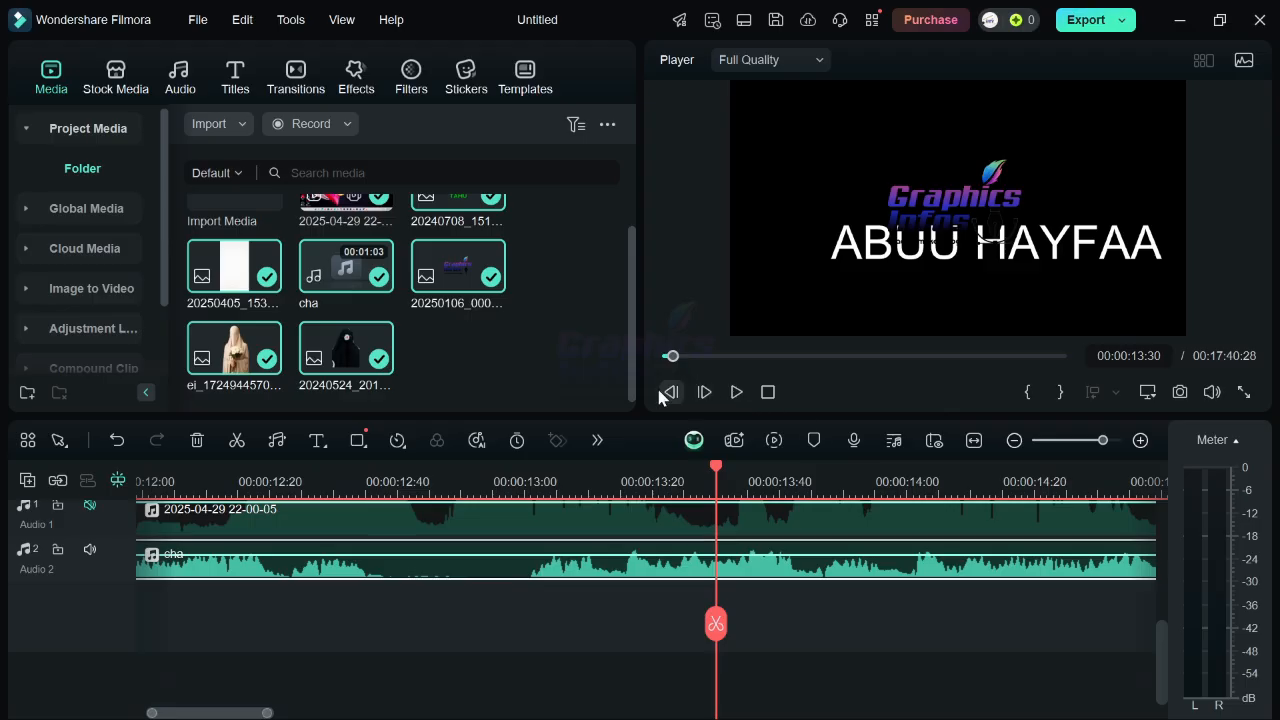
{"action": "left_click", "coordinate": [769, 392]}
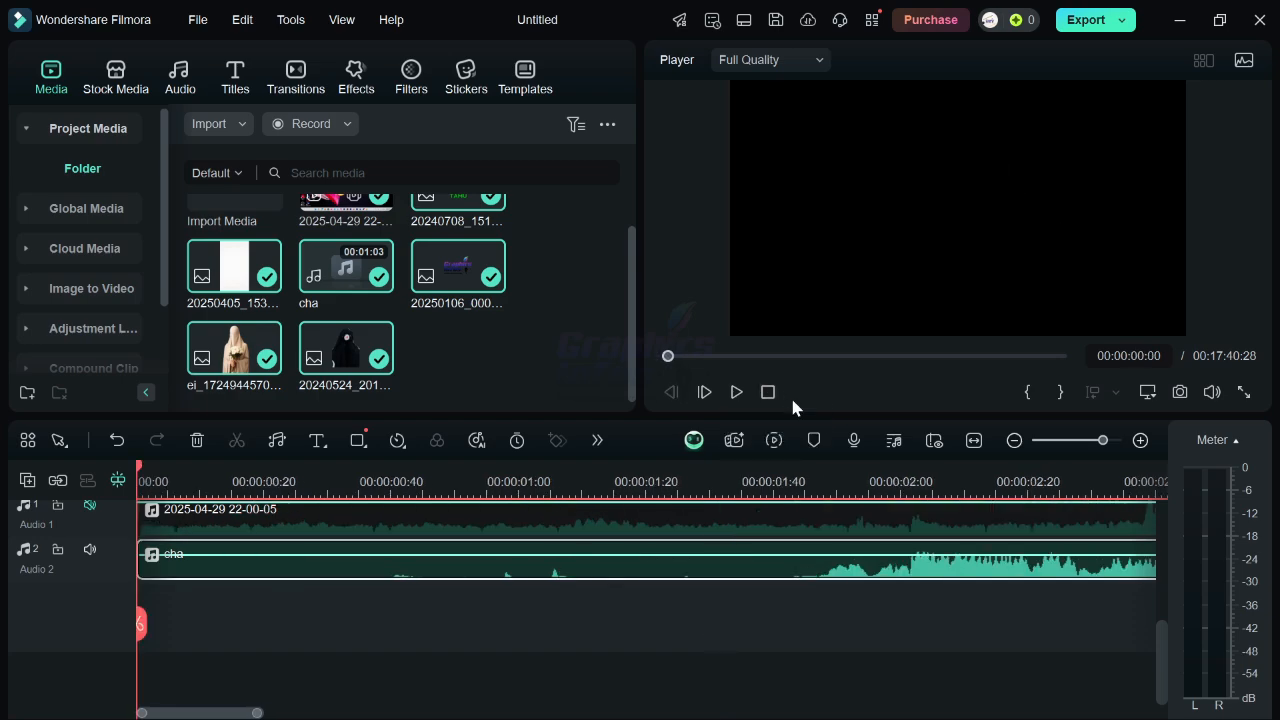
{"action": "left_click", "coordinate": [726, 393]}
{"action": "left_click", "coordinate": [727, 393]}
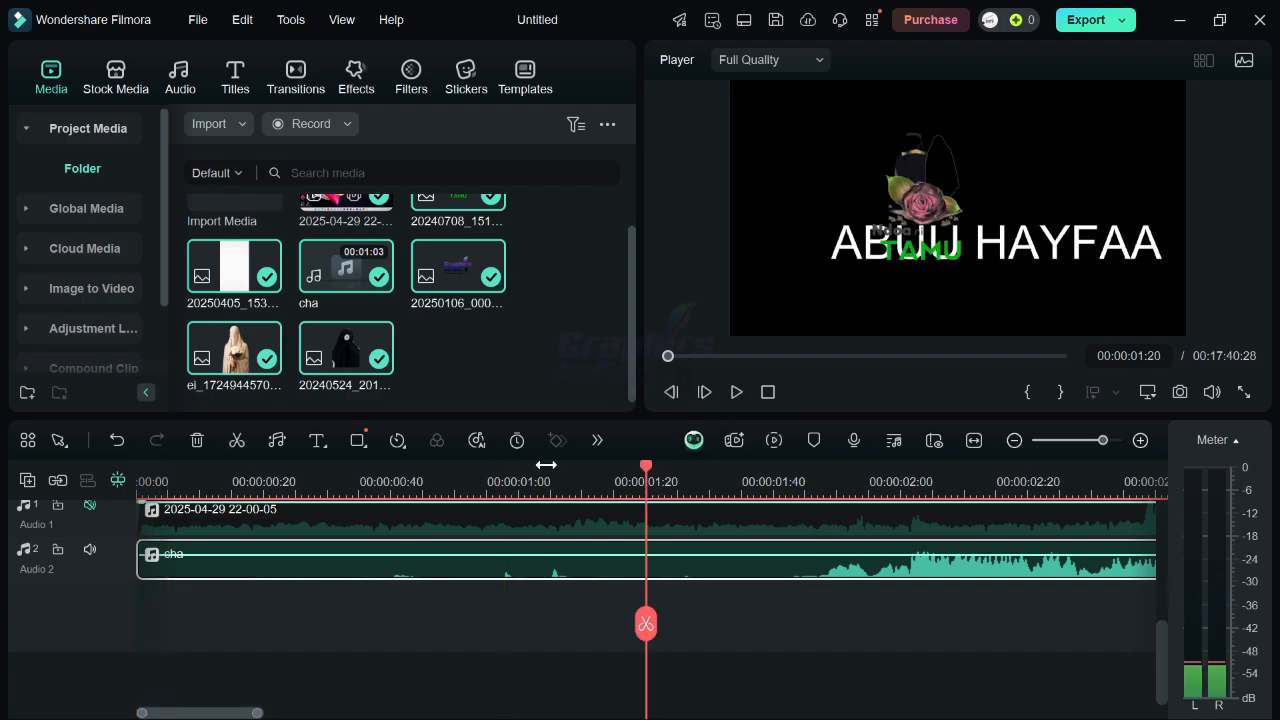
Mute the Audio 2 music track and play the project to preview it without sound.
{"action": "left_click", "coordinate": [92, 560]}
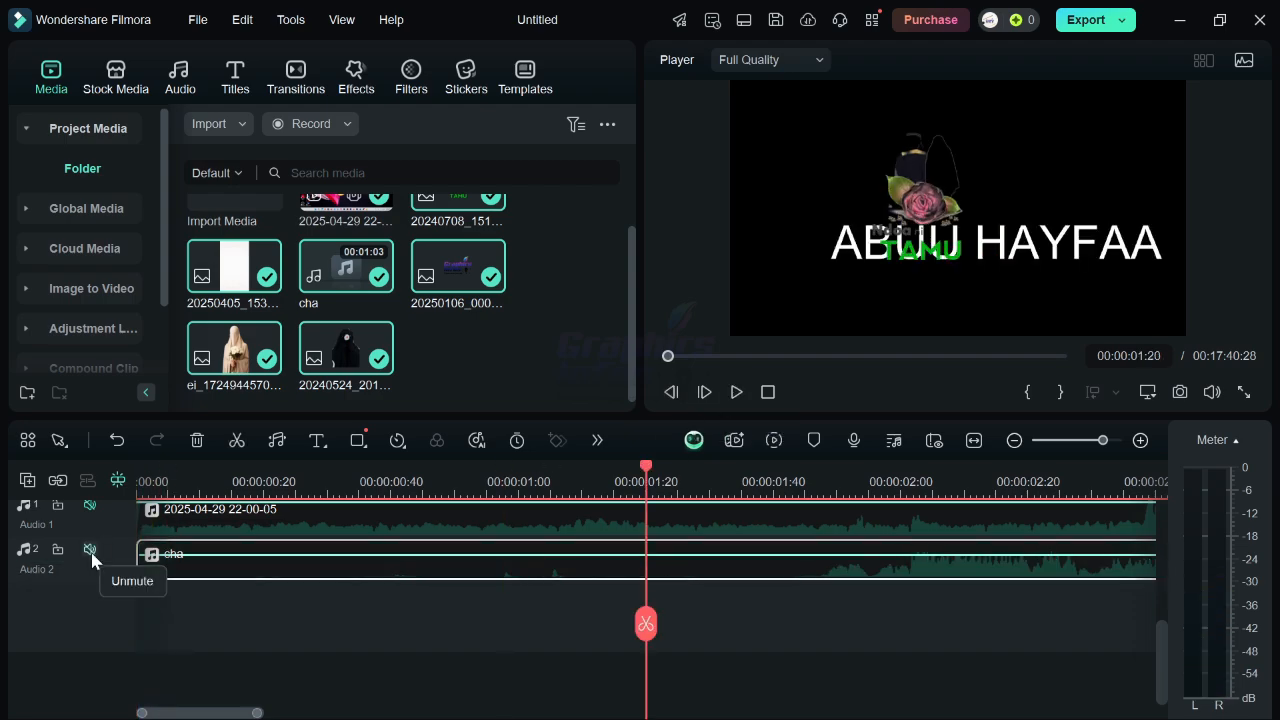
{"action": "left_click", "coordinate": [735, 392]}
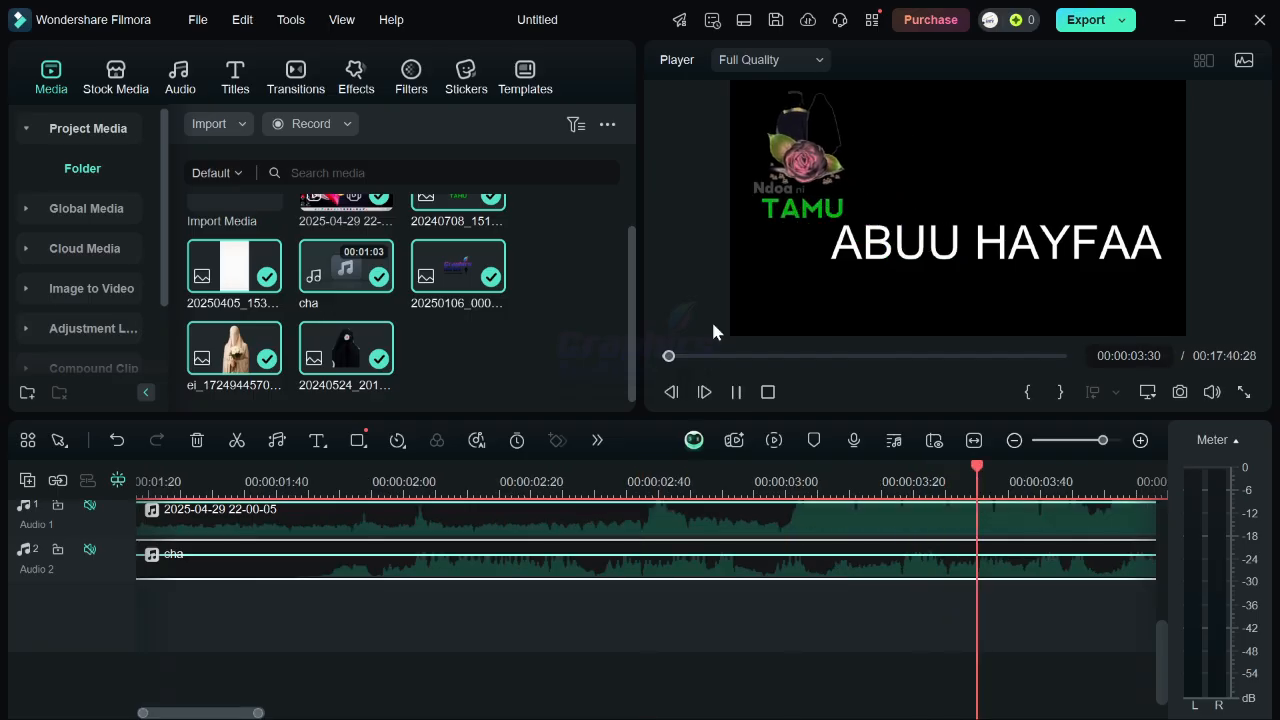
{"action": "key", "text": "space"}
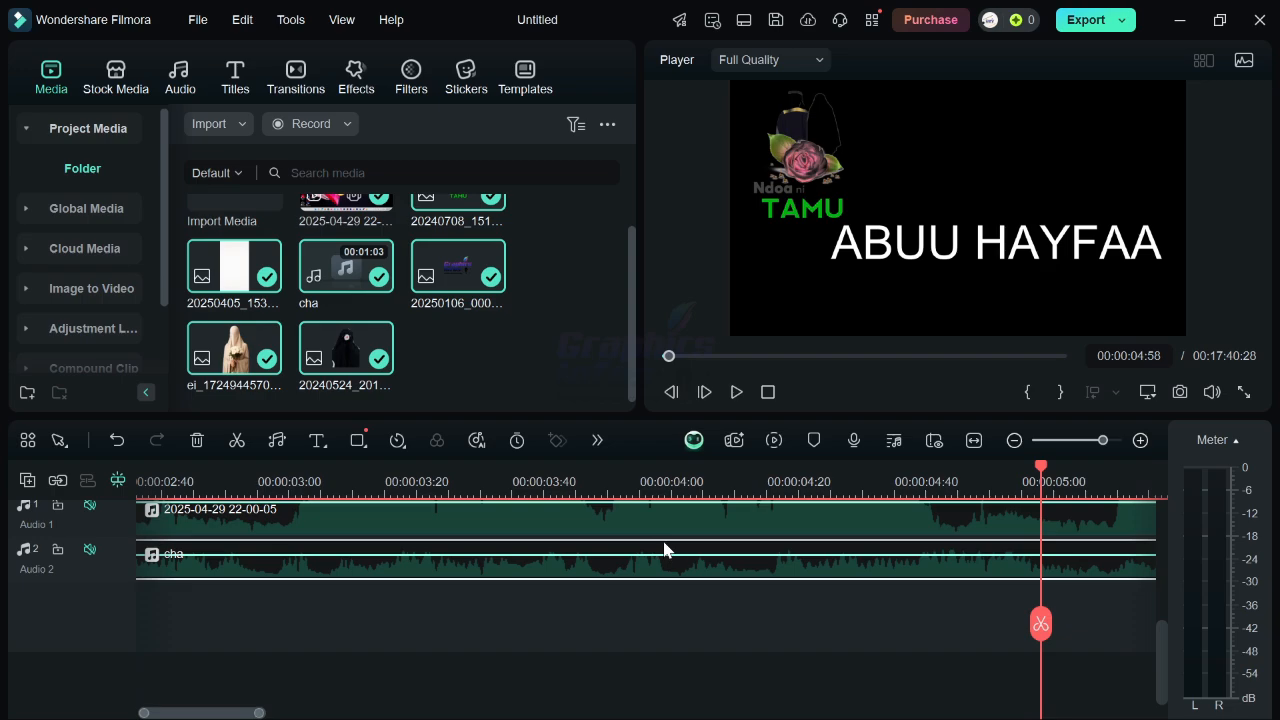
{"action": "key", "text": "space"}
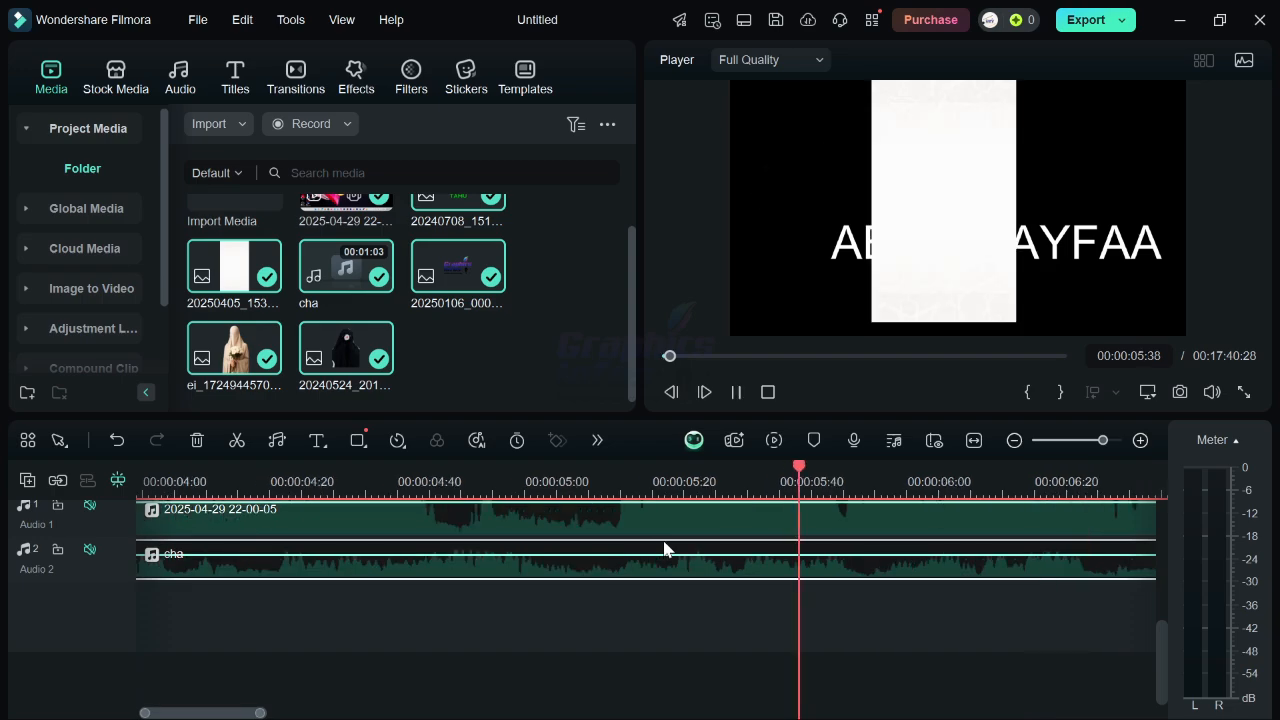
{"action": "key", "text": "space"}
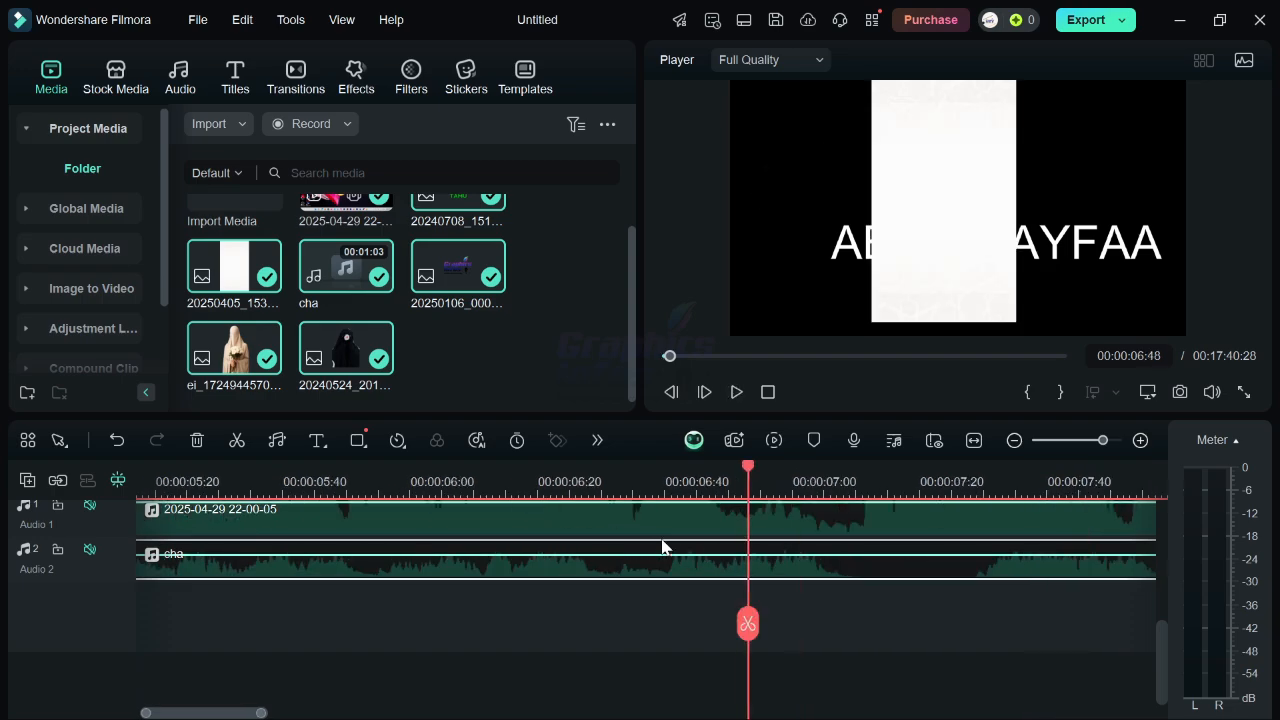
Preview the project in the full-screen player, scrubbing through different points of the video.
{"action": "left_click", "coordinate": [1241, 394]}
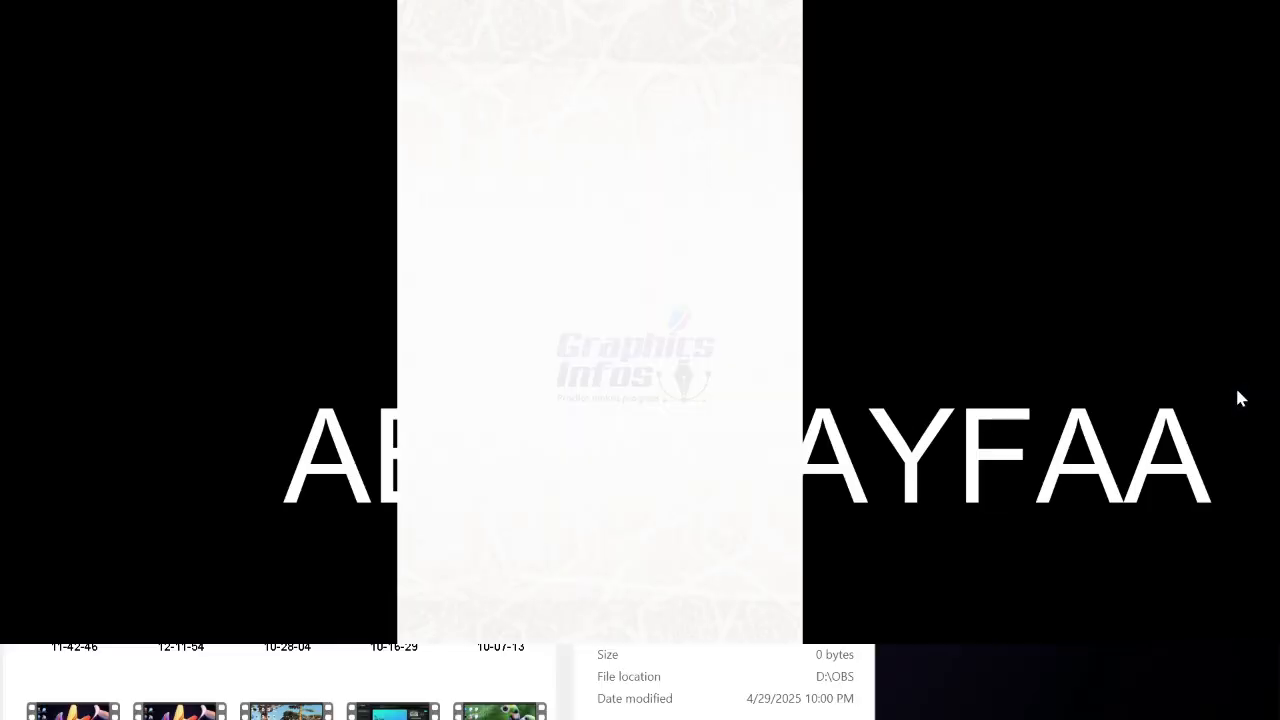
{"action": "key", "text": "space"}
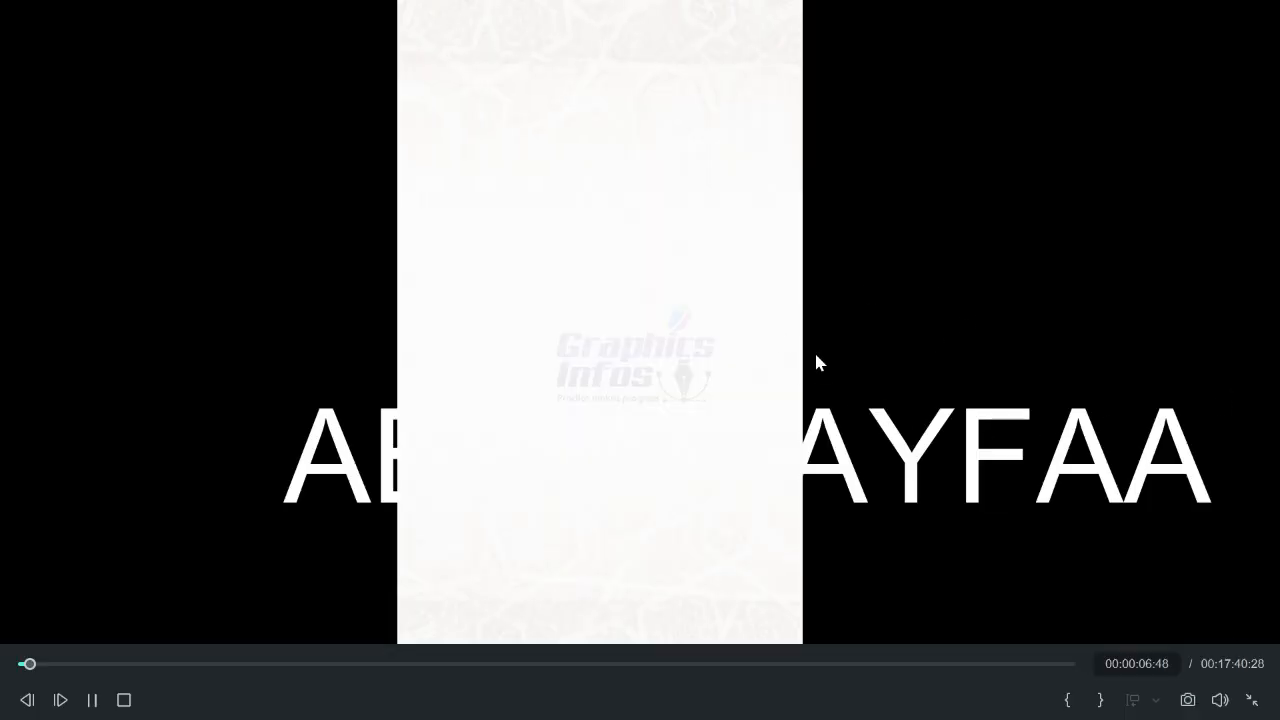
{"action": "key", "text": "space"}
{"action": "left_click", "coordinate": [285, 664]}
{"action": "left_click", "coordinate": [390, 664]}
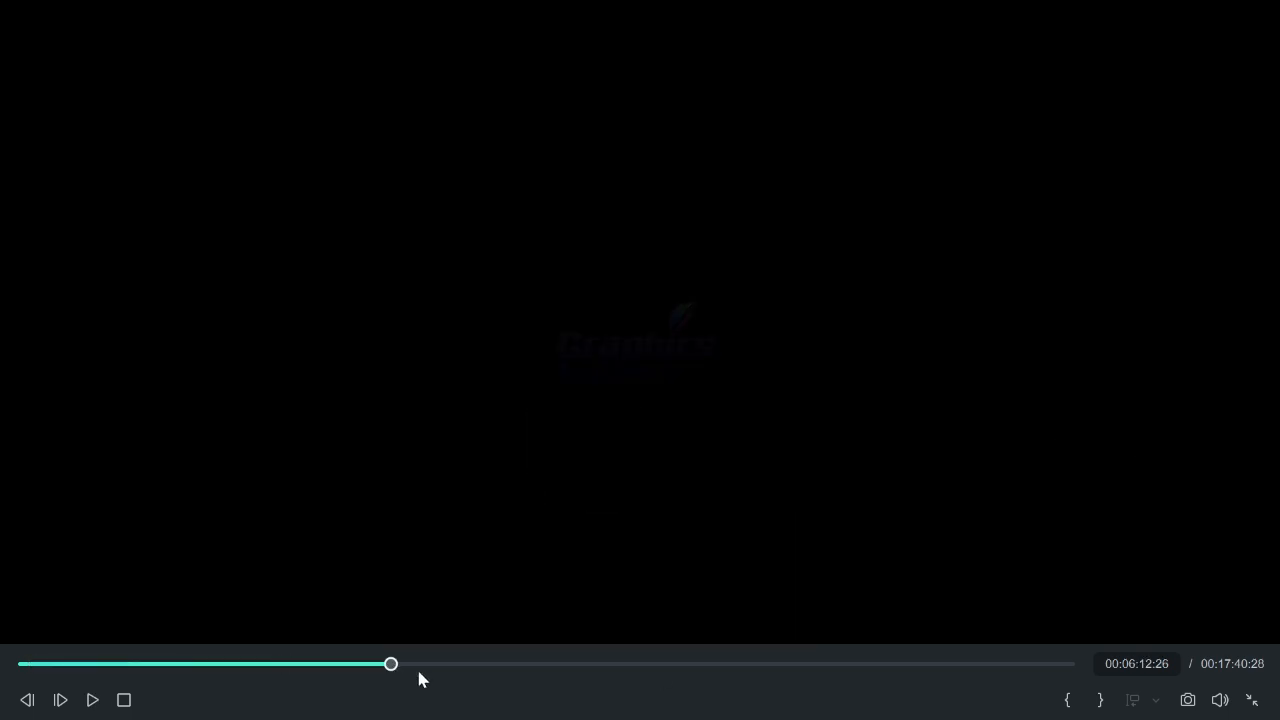
{"action": "left_click", "coordinate": [532, 664]}
{"action": "left_click", "coordinate": [126, 664]}
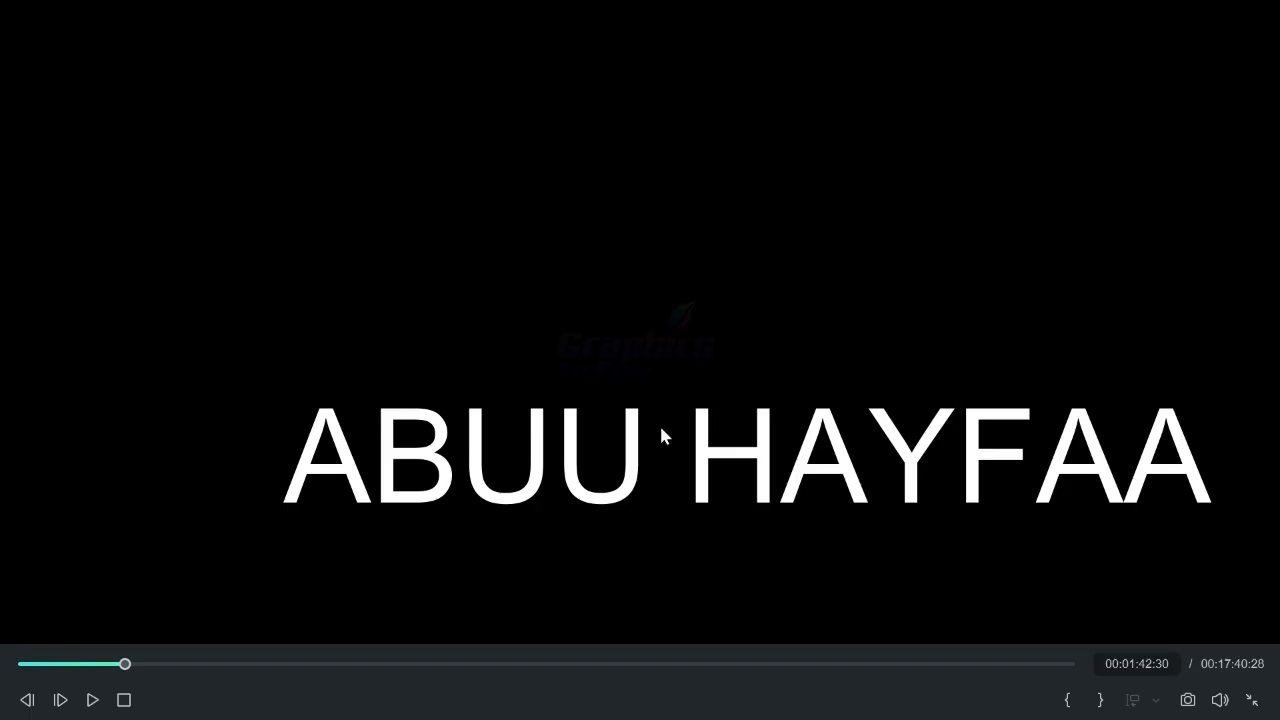
{"action": "left_click", "coordinate": [1252, 702]}
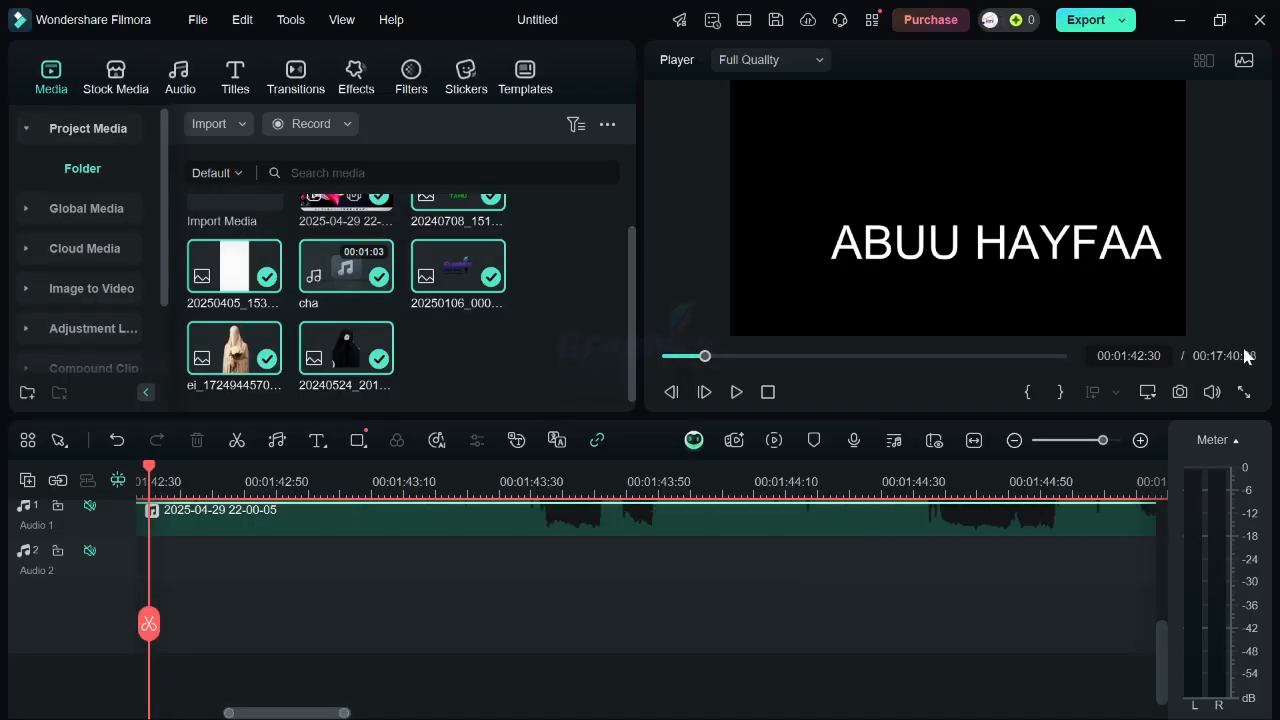
{"action": "left_click", "coordinate": [1244, 392]}
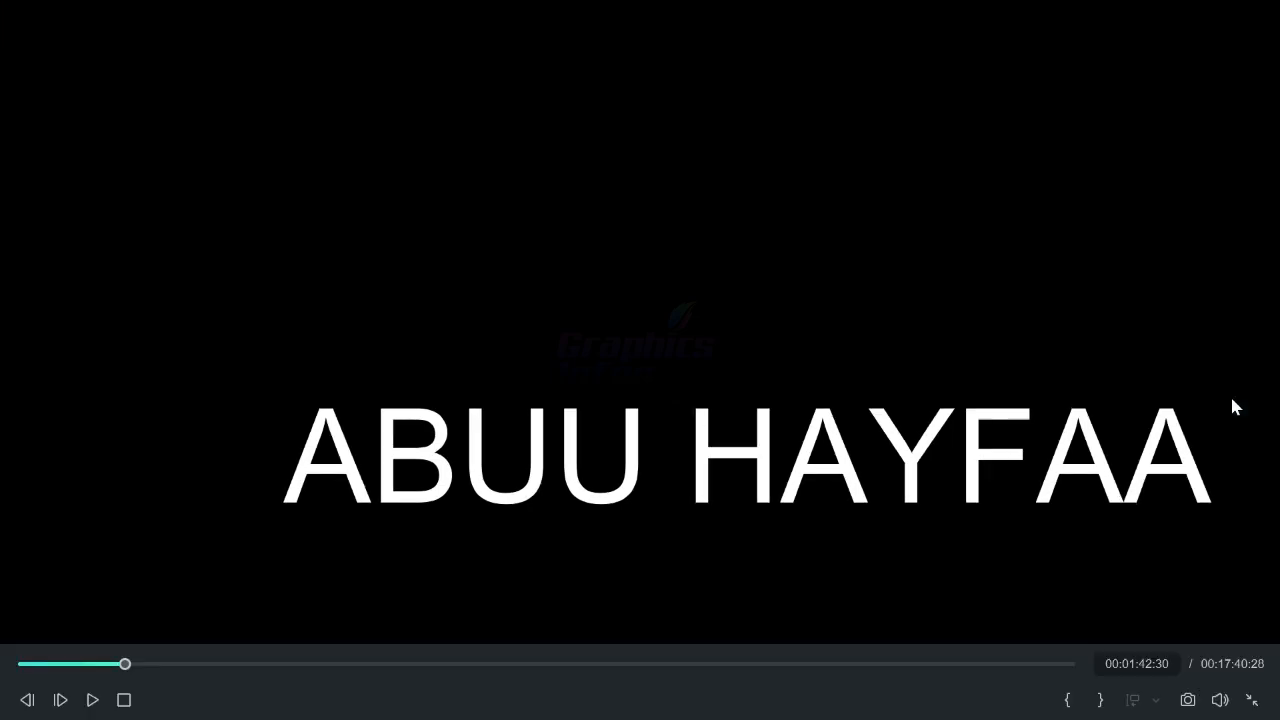
{"action": "left_click", "coordinate": [1254, 700]}
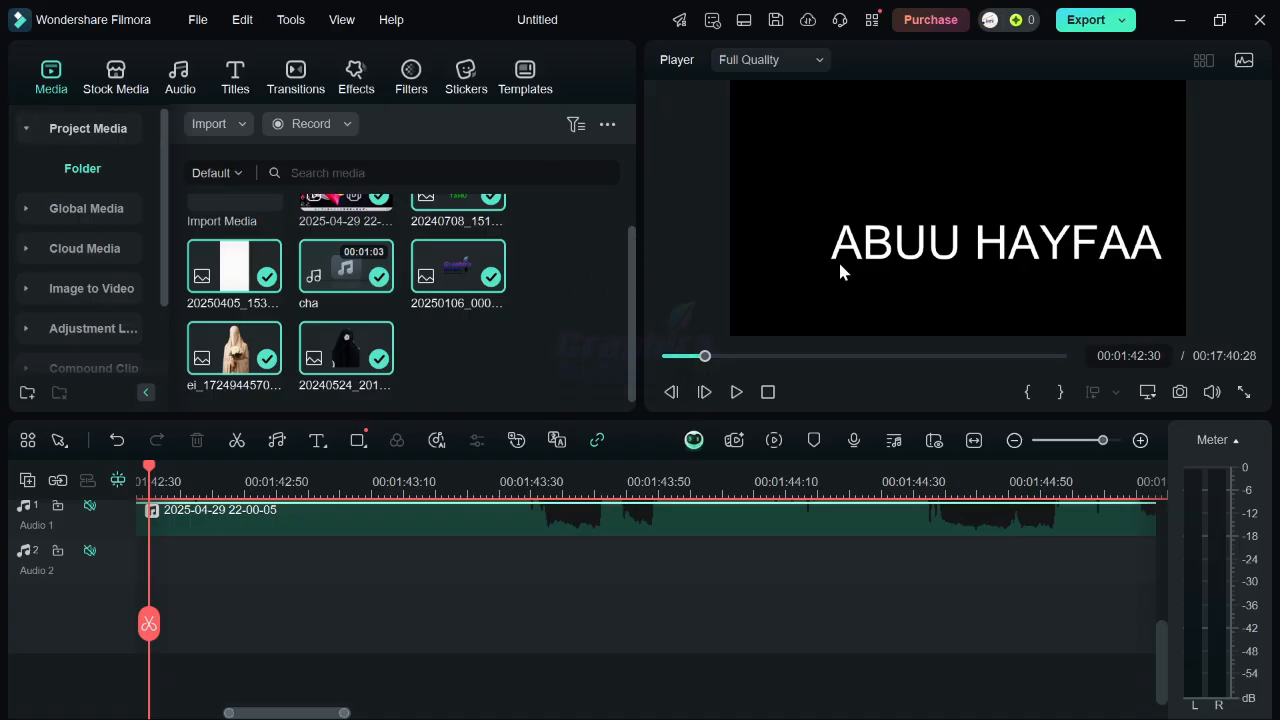
{"action": "key", "text": "space"}
{"action": "key", "text": "space"}
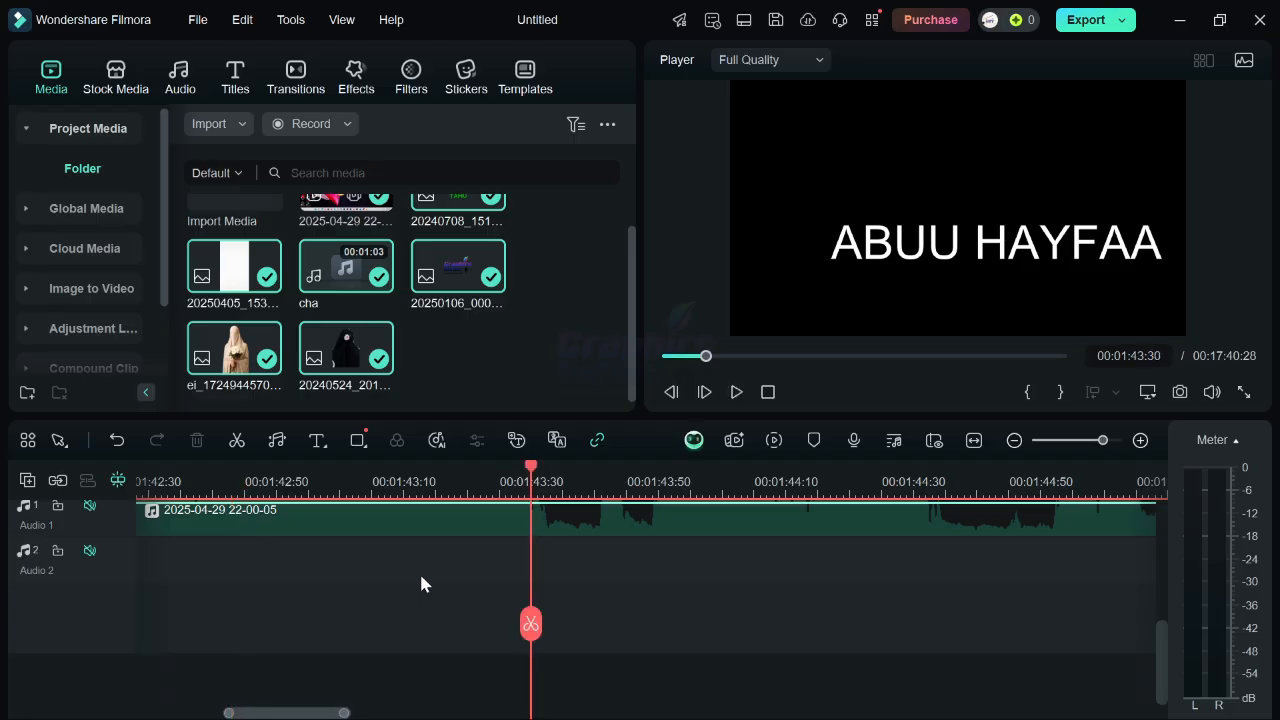